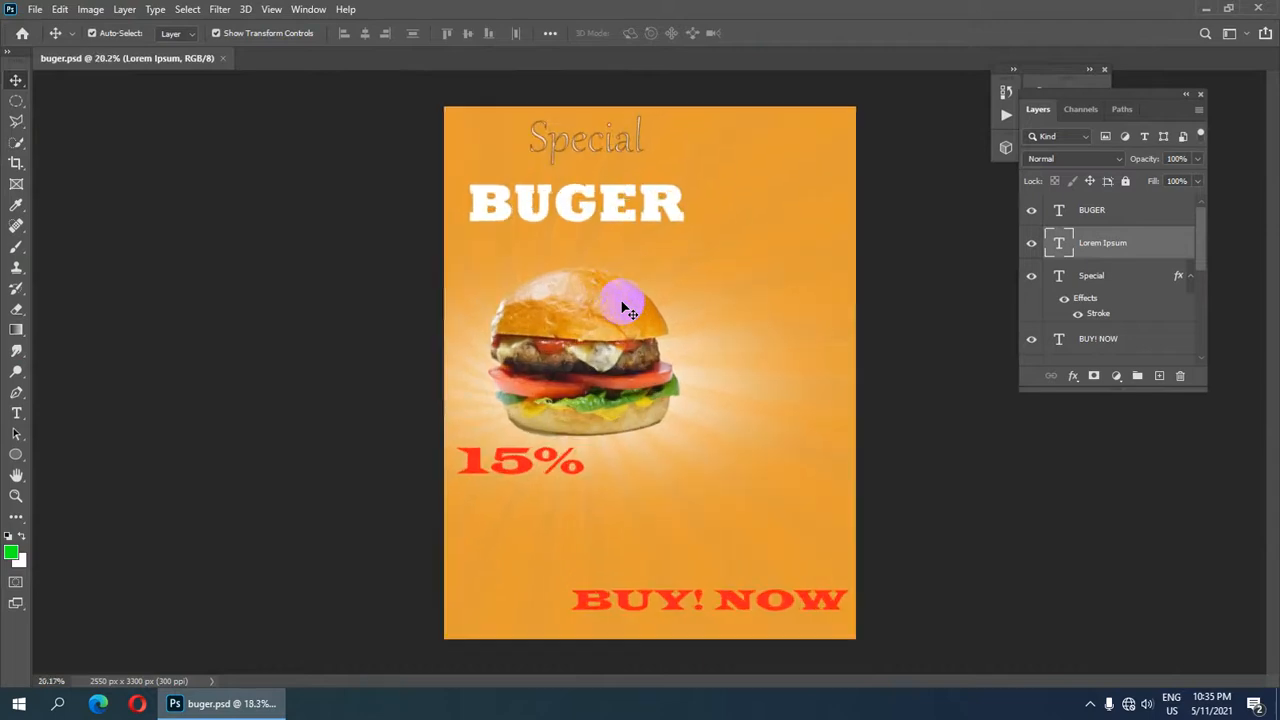
Create a new Letter-size print document, 8.5 x 11 inches at 300 pixels/inch in RGB Color with a white background.
left_click(34, 10)
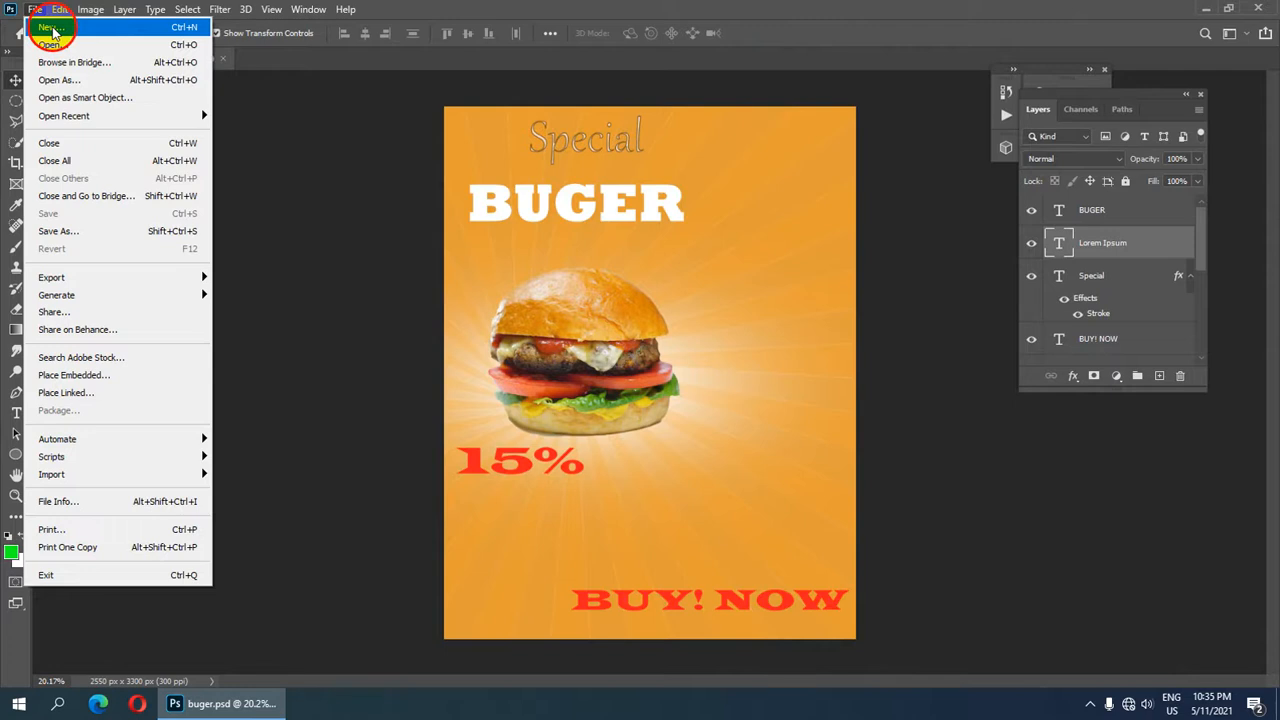
left_click(53, 32)
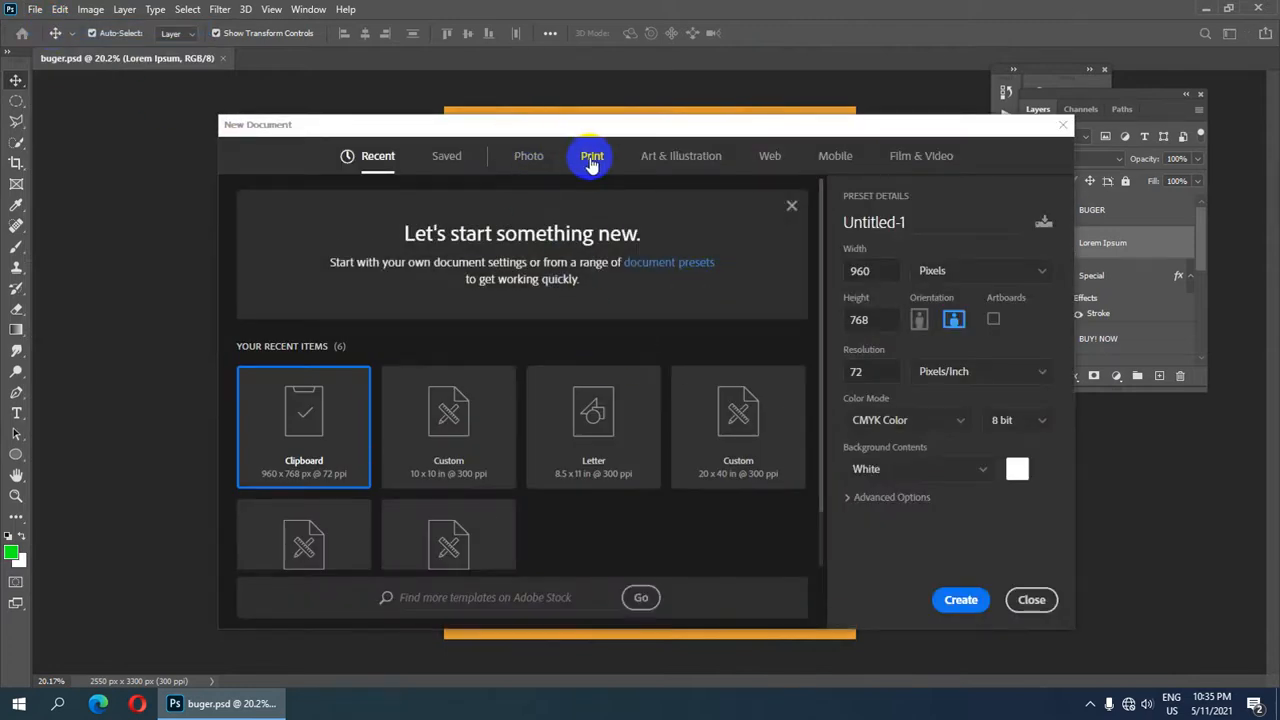
left_click(592, 160)
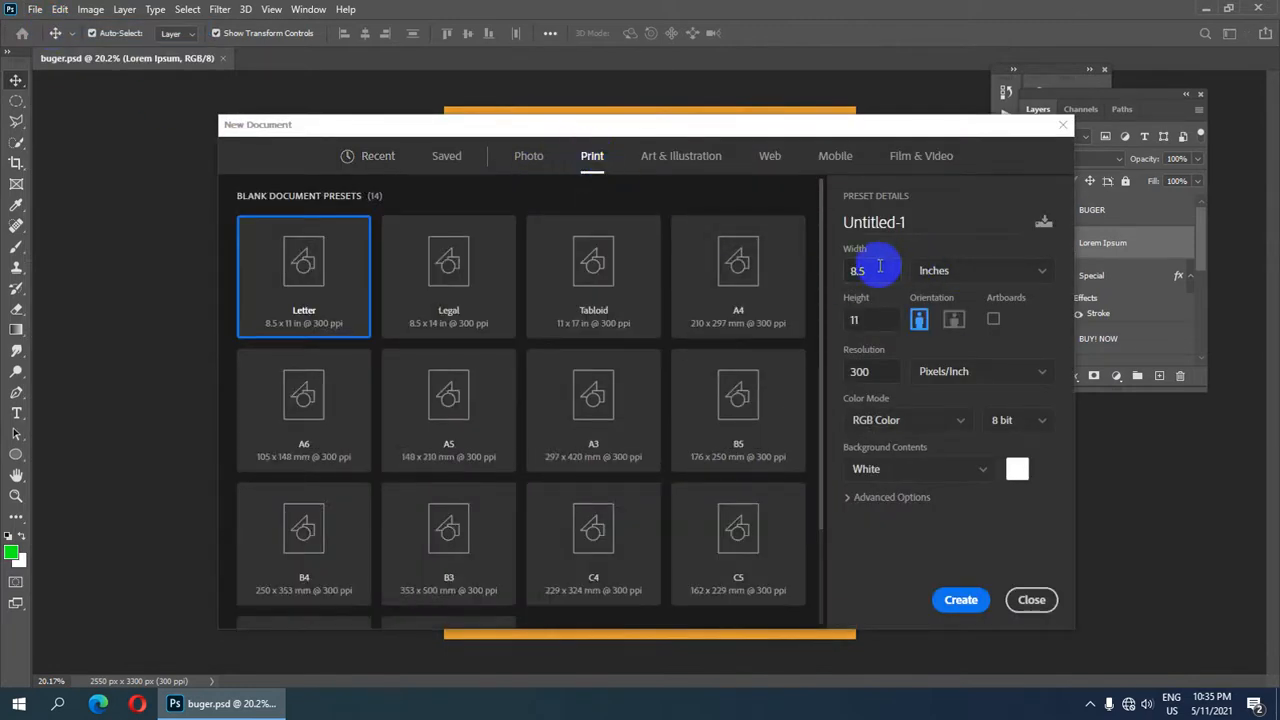
double_click(865, 270)
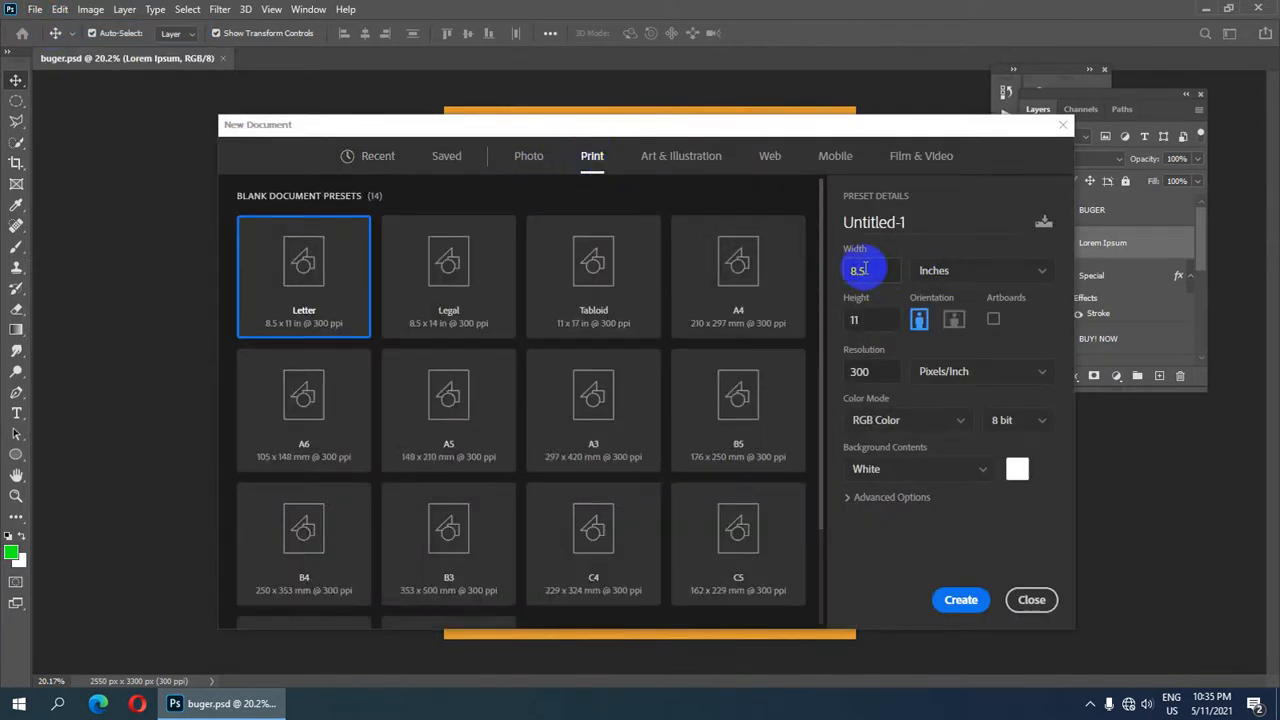
double_click(868, 320)
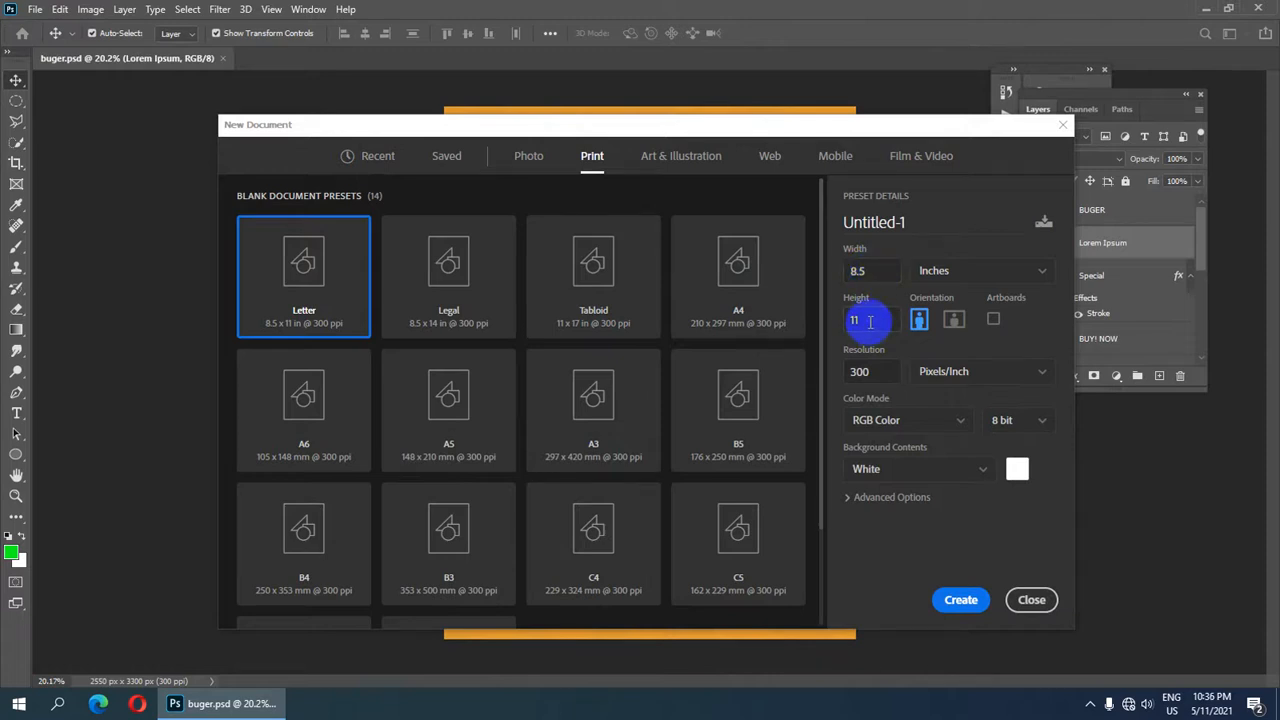
left_click(1045, 273)
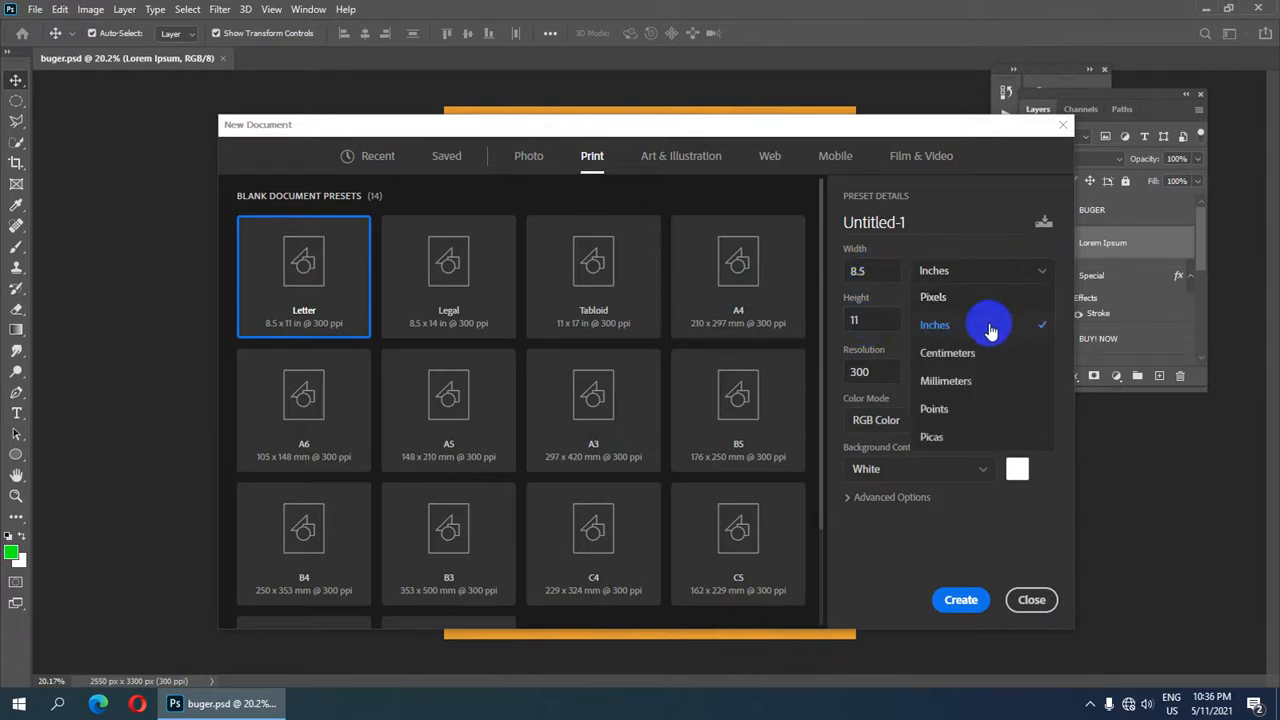
left_click(989, 329)
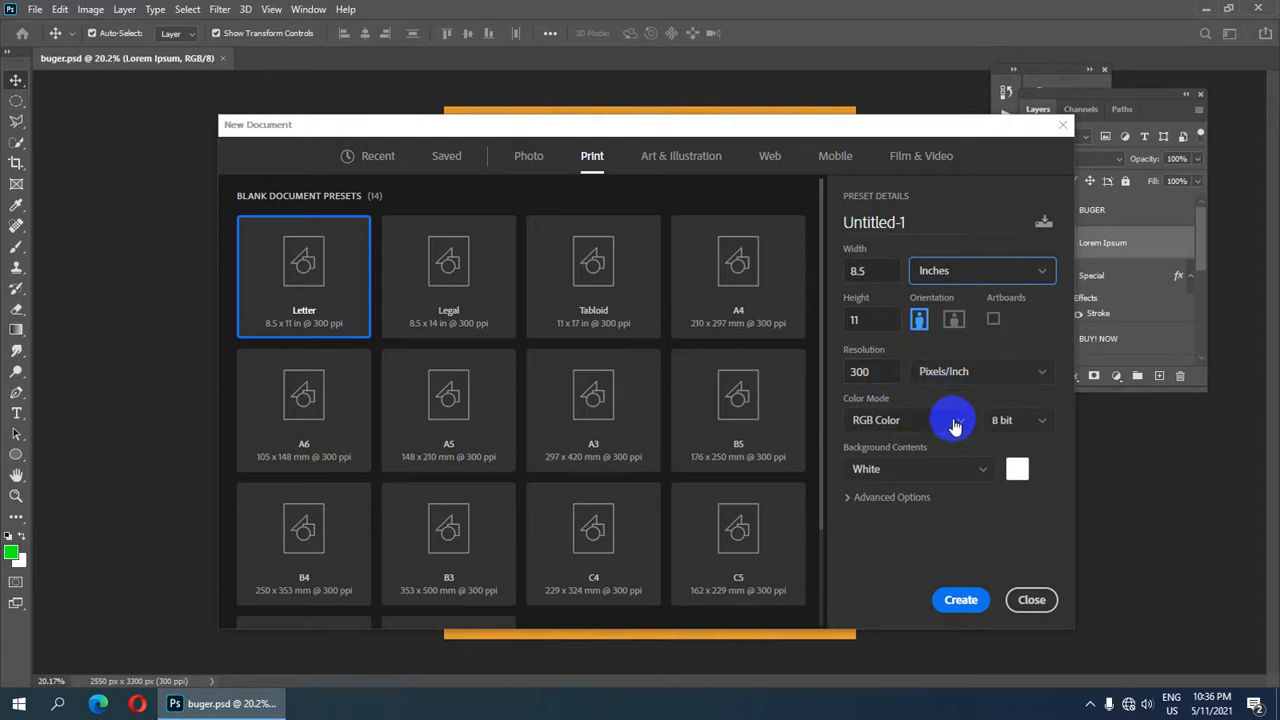
left_click(970, 601)
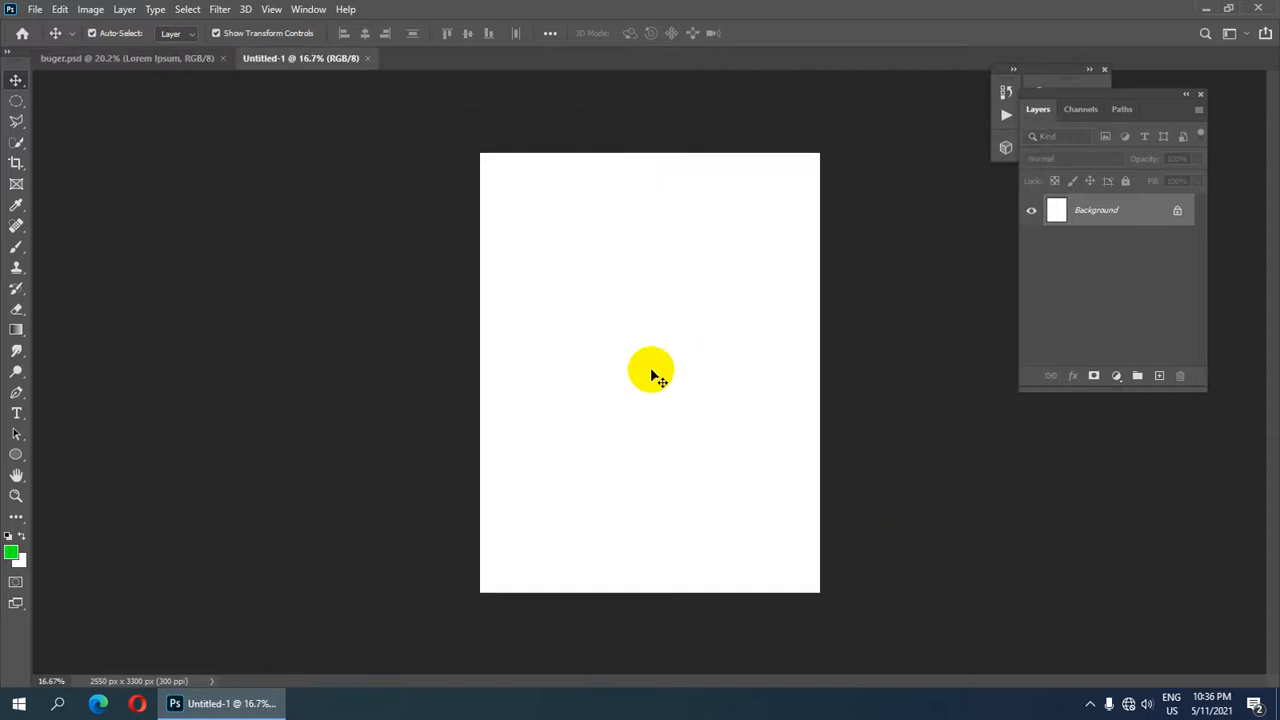
scroll(651, 375, "down", 1)
scroll(655, 375, "up", 1)
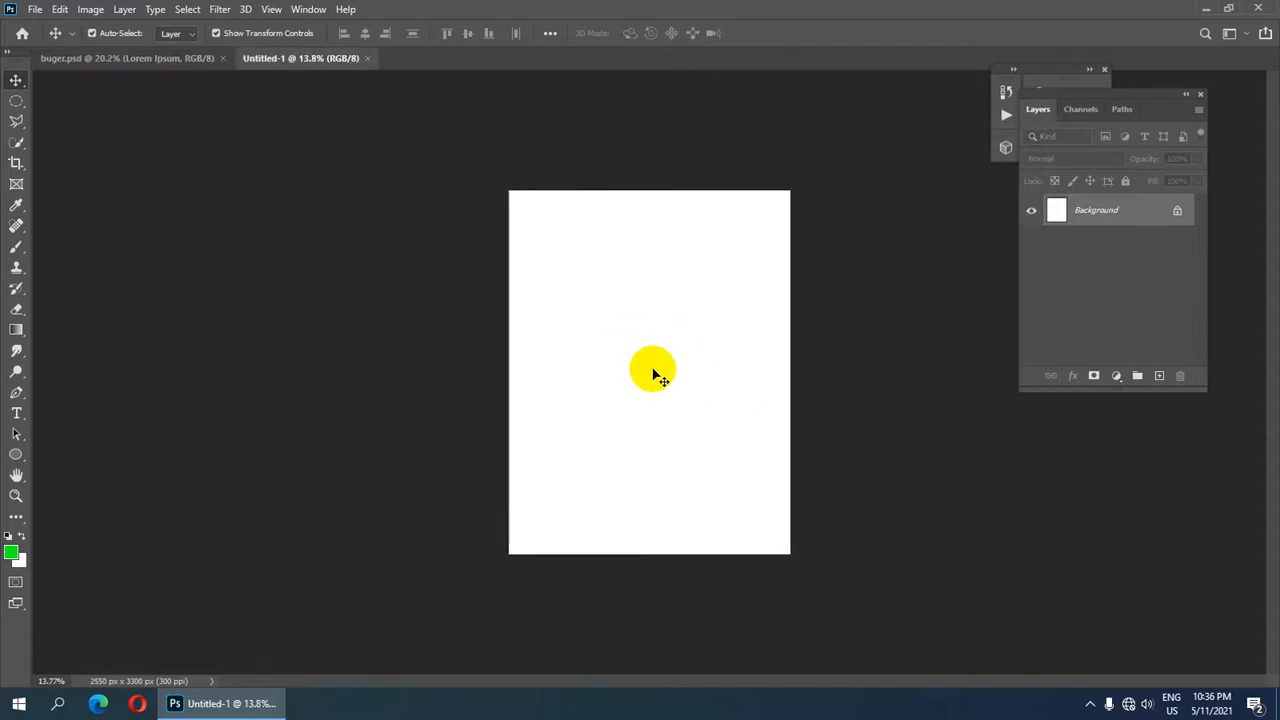
scroll(653, 373, "down", 1)
scroll(653, 373, "up", 3)
scroll(653, 373, "down", 2)
scroll(362, 156, "up", 1)
scroll(596, 230, "down", 1)
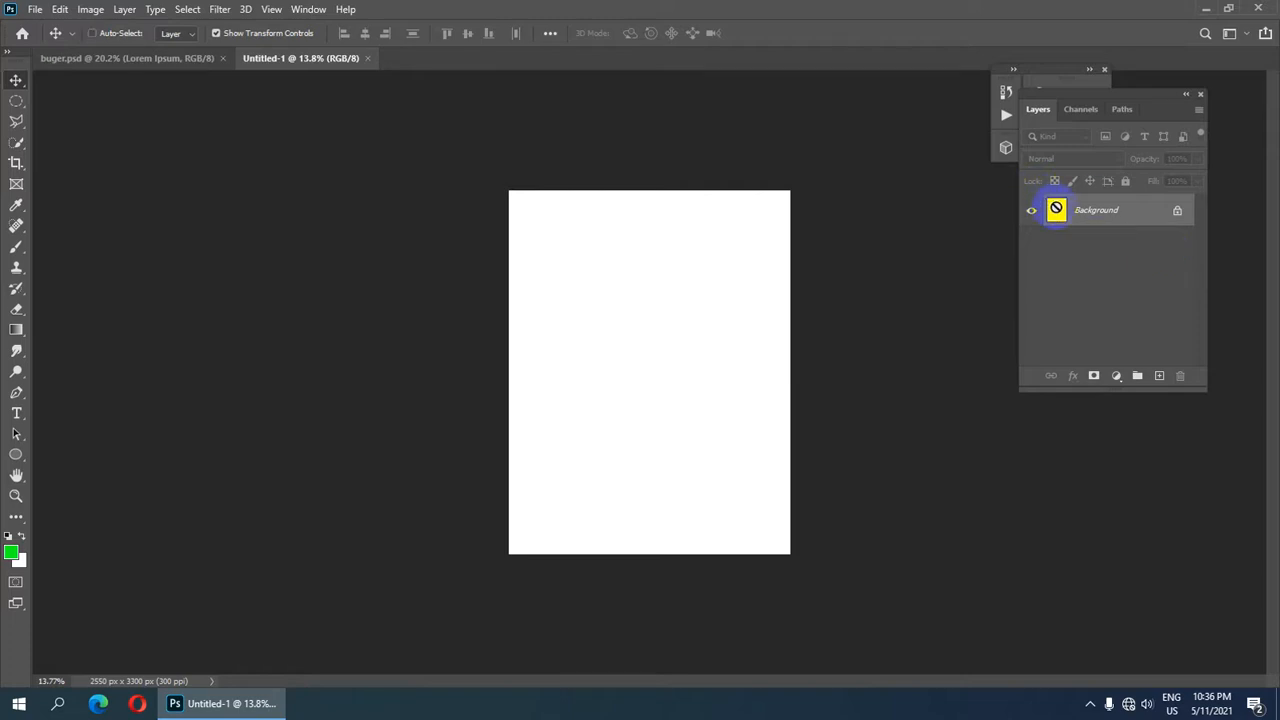
Duplicate the white Background layer of the new document.
key("ctrl+j")
scroll(672, 316, "down", 2)
scroll(660, 324, "up", 2)
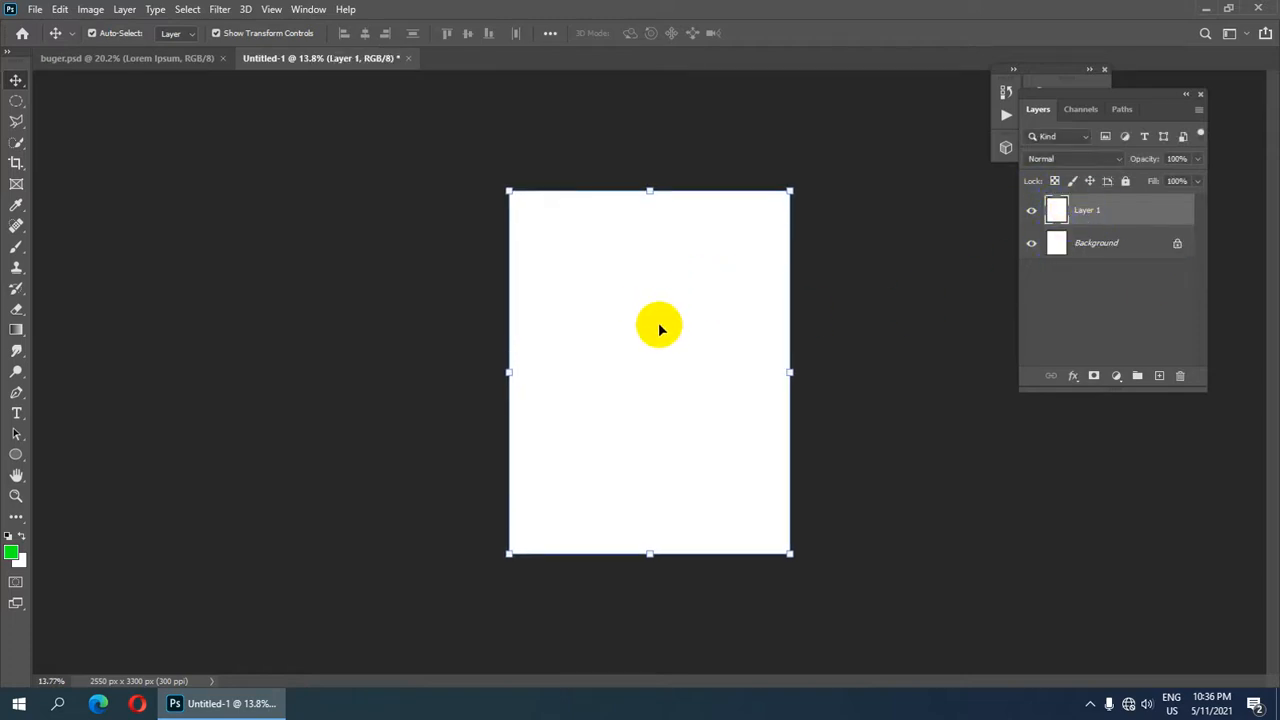
scroll(649, 323, "down", 2)
scroll(514, 194, "up", 1)
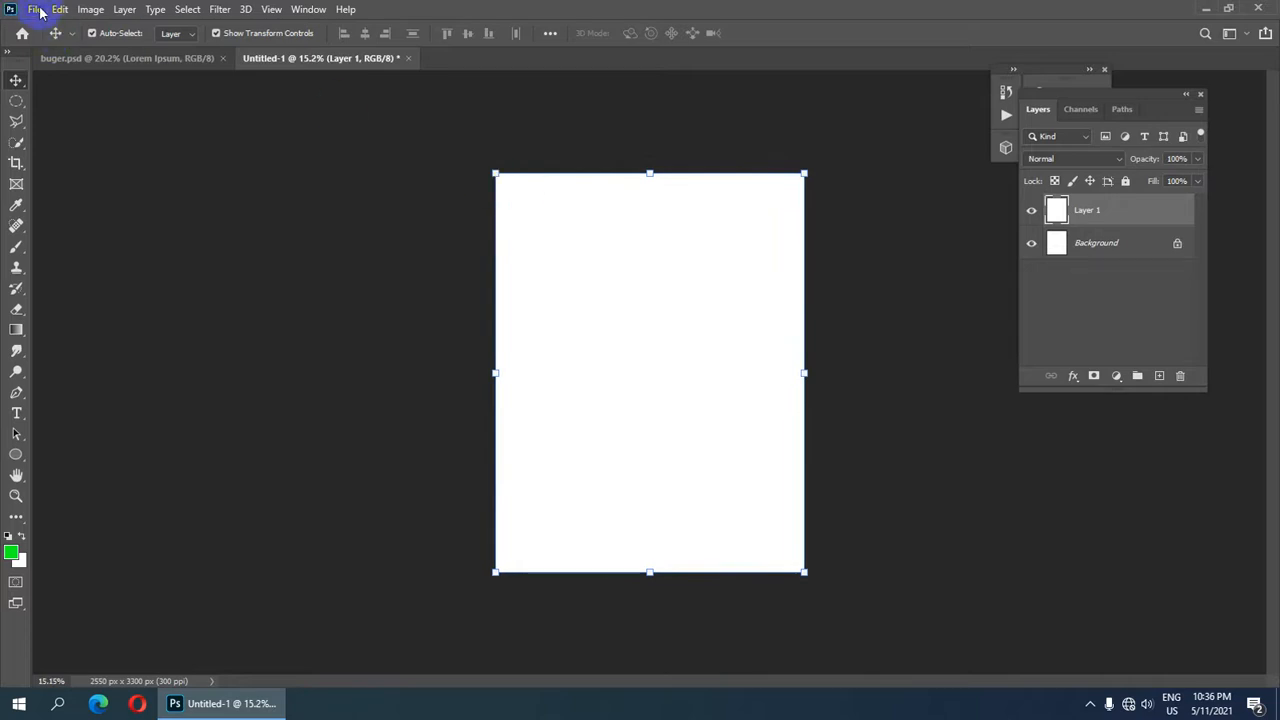
Set the foreground color to a yellow-orange of about #fab625.
left_click(12, 553)
left_click(306, 321)
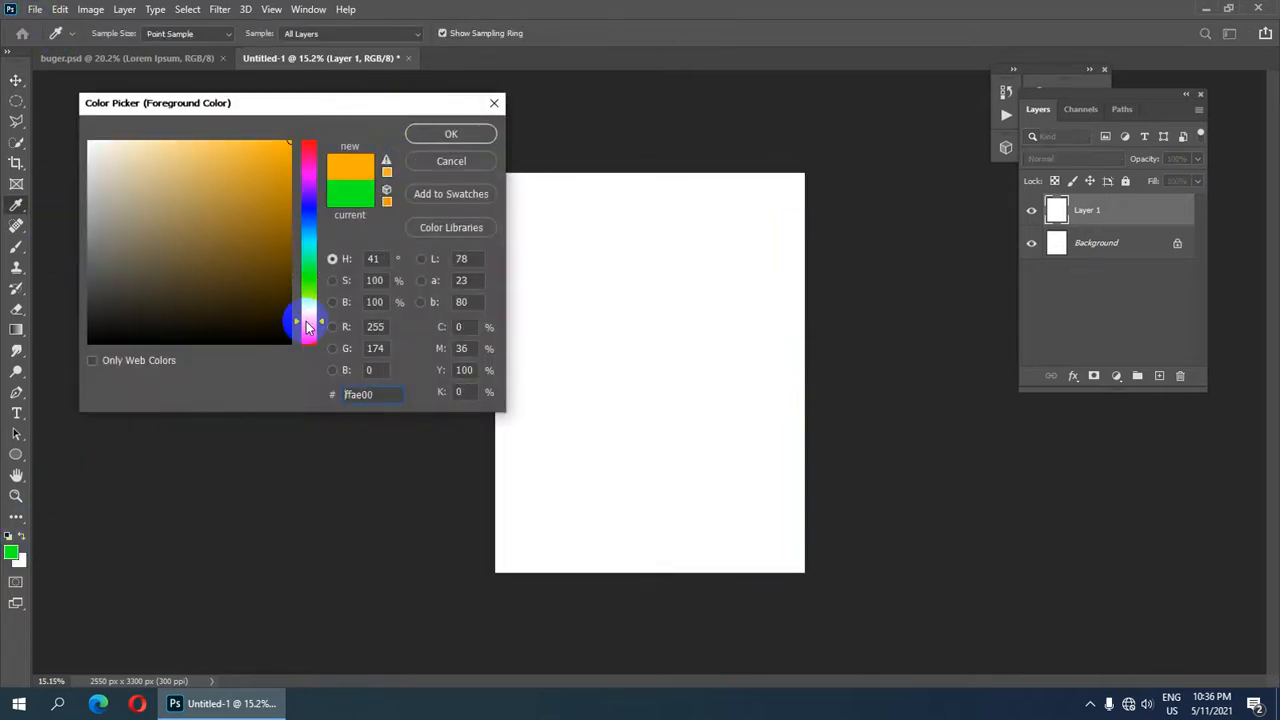
left_click(261, 145)
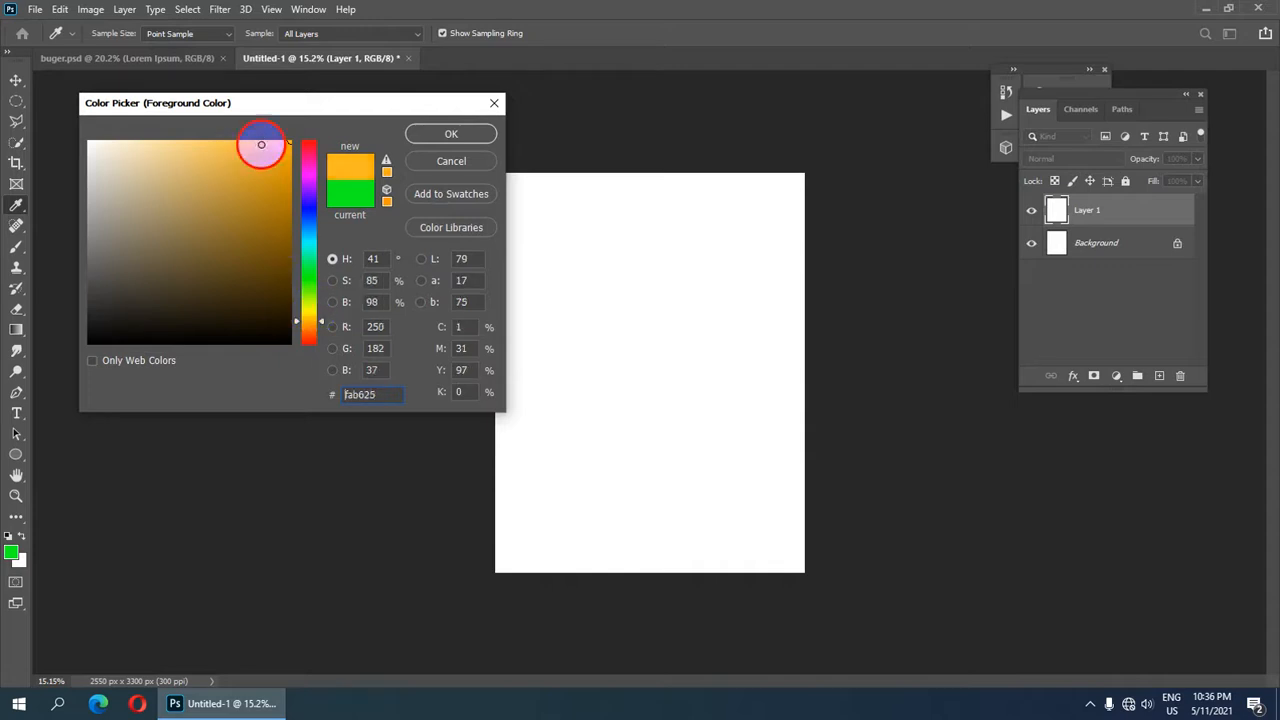
left_click(478, 133)
key("v")
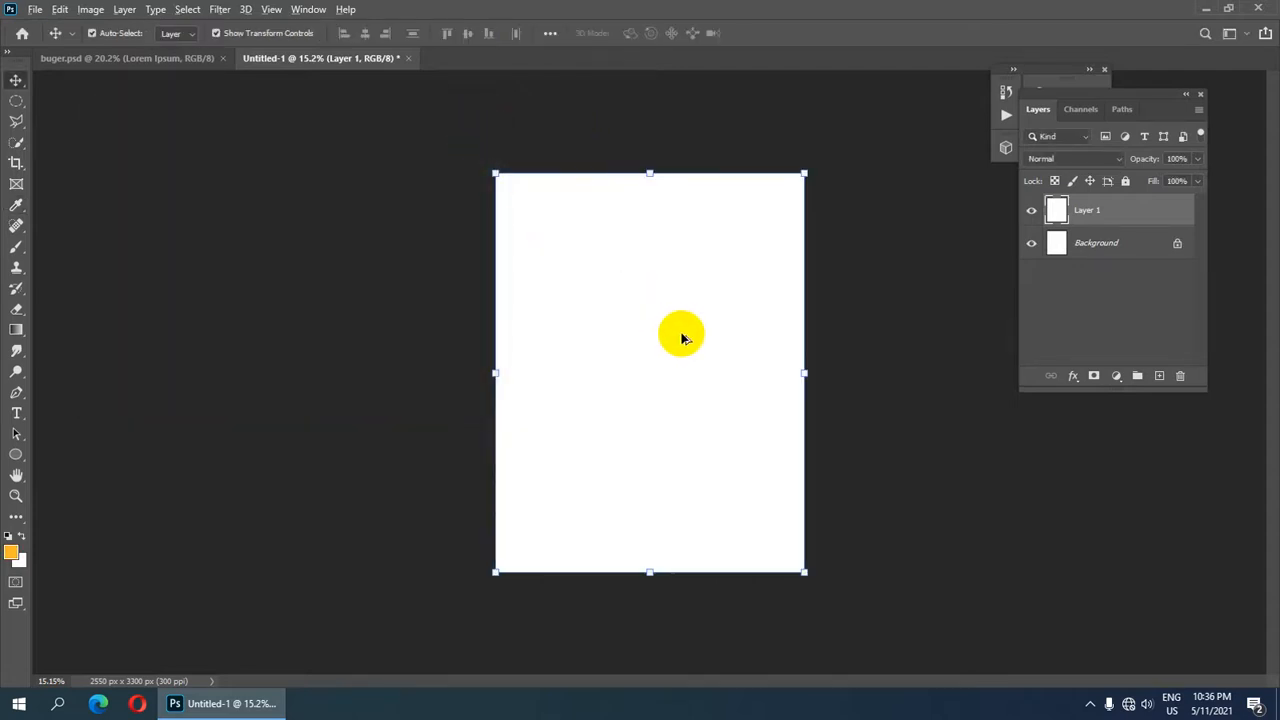
Fill the duplicated layer with the orange foreground color and deselect the layer.
key("alt+BackSpace")
scroll(693, 340, "down", 1)
left_click(877, 243)
scroll(714, 251, "down", 1)
scroll(662, 258, "up", 1)
scroll(660, 258, "up", 1)
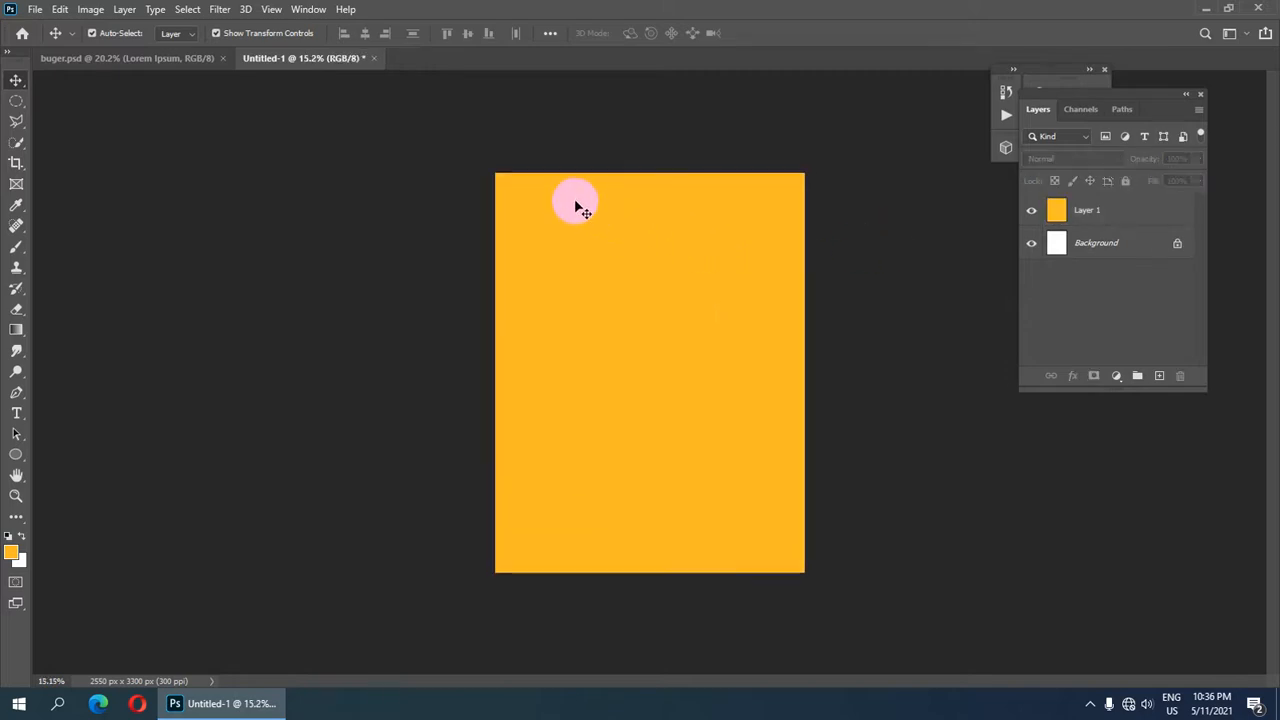
Open the burger photo 014.jpg from the Desktop as a separate document.
left_click(40, 9)
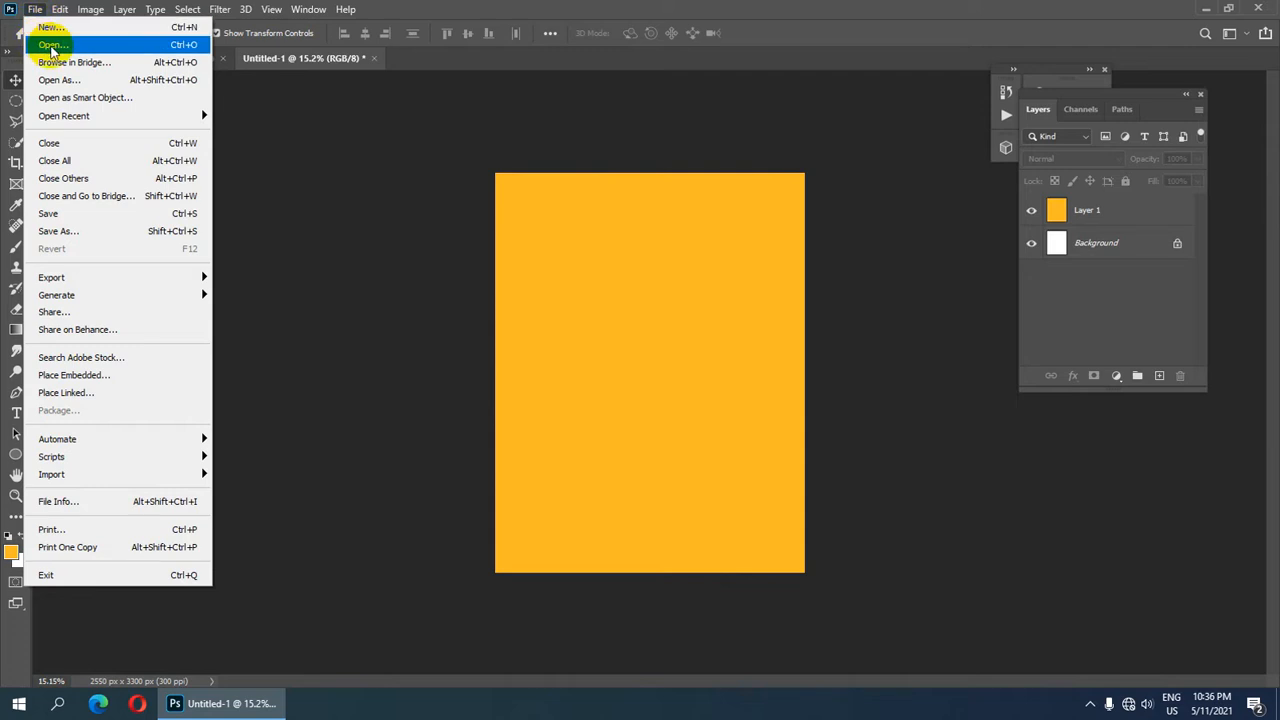
left_click(52, 45)
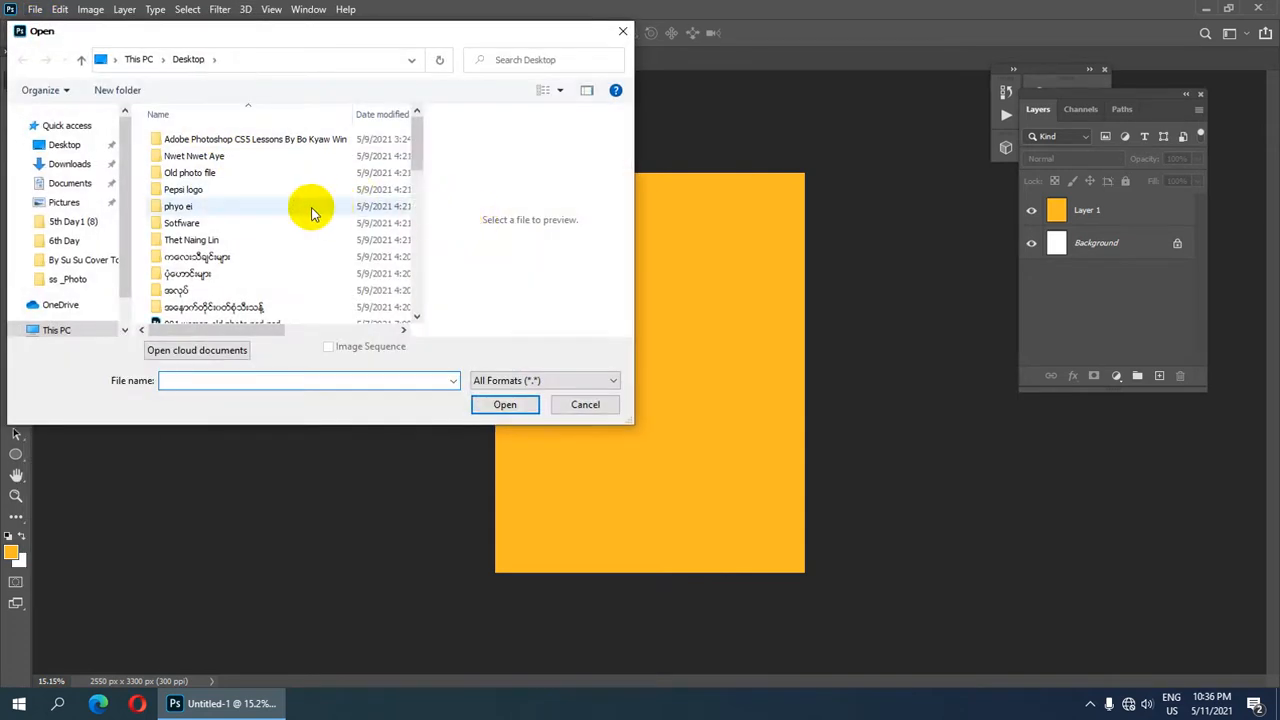
scroll(309, 213, "down", 1)
scroll(309, 213, "down", 3)
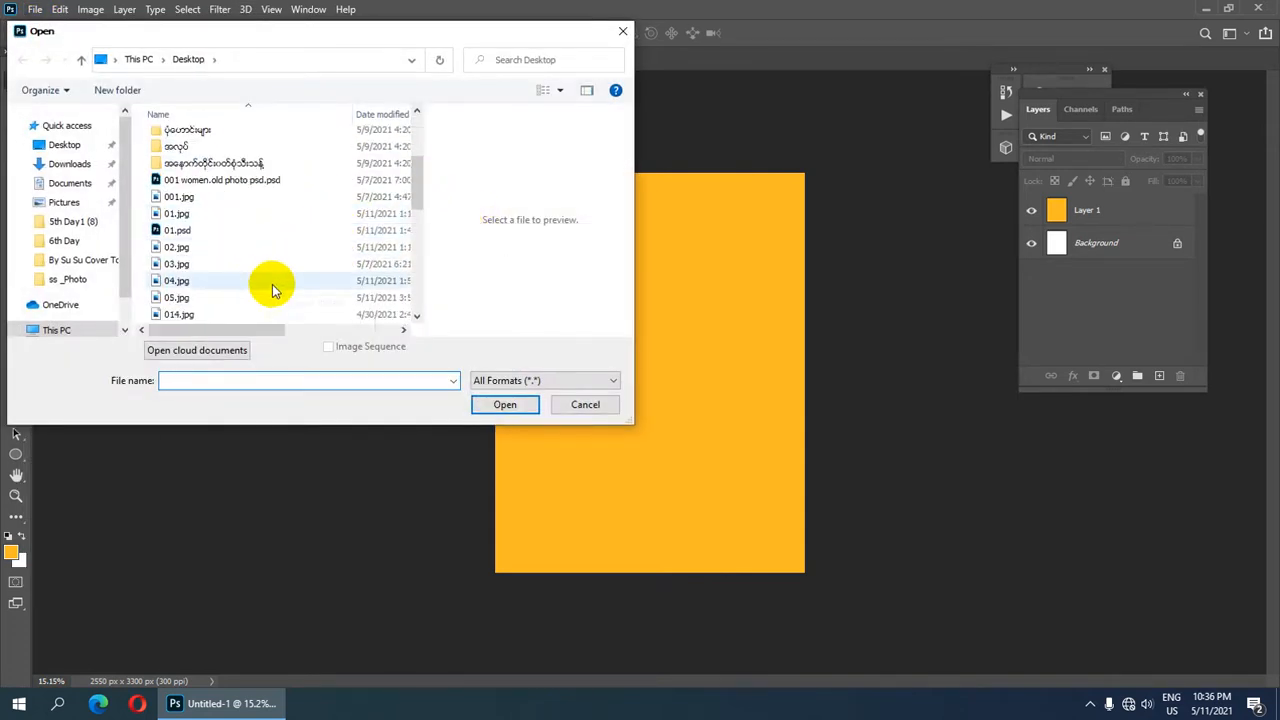
left_click(257, 231)
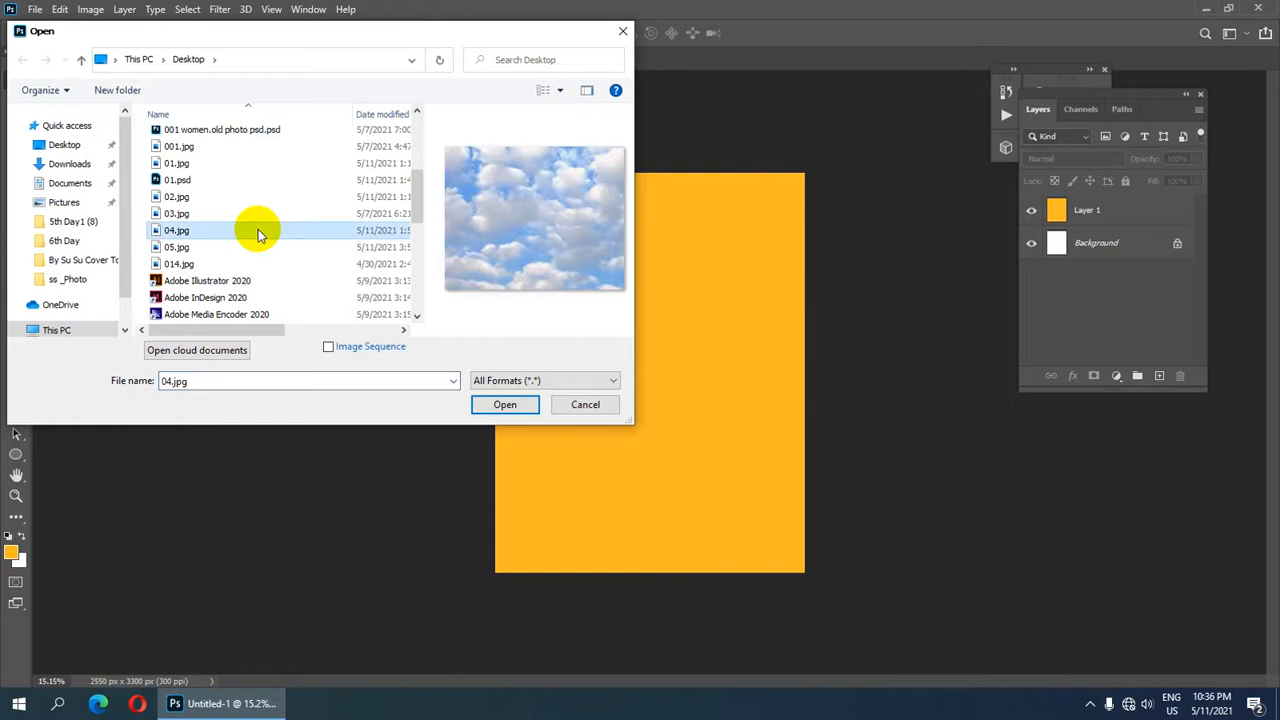
left_click(260, 264)
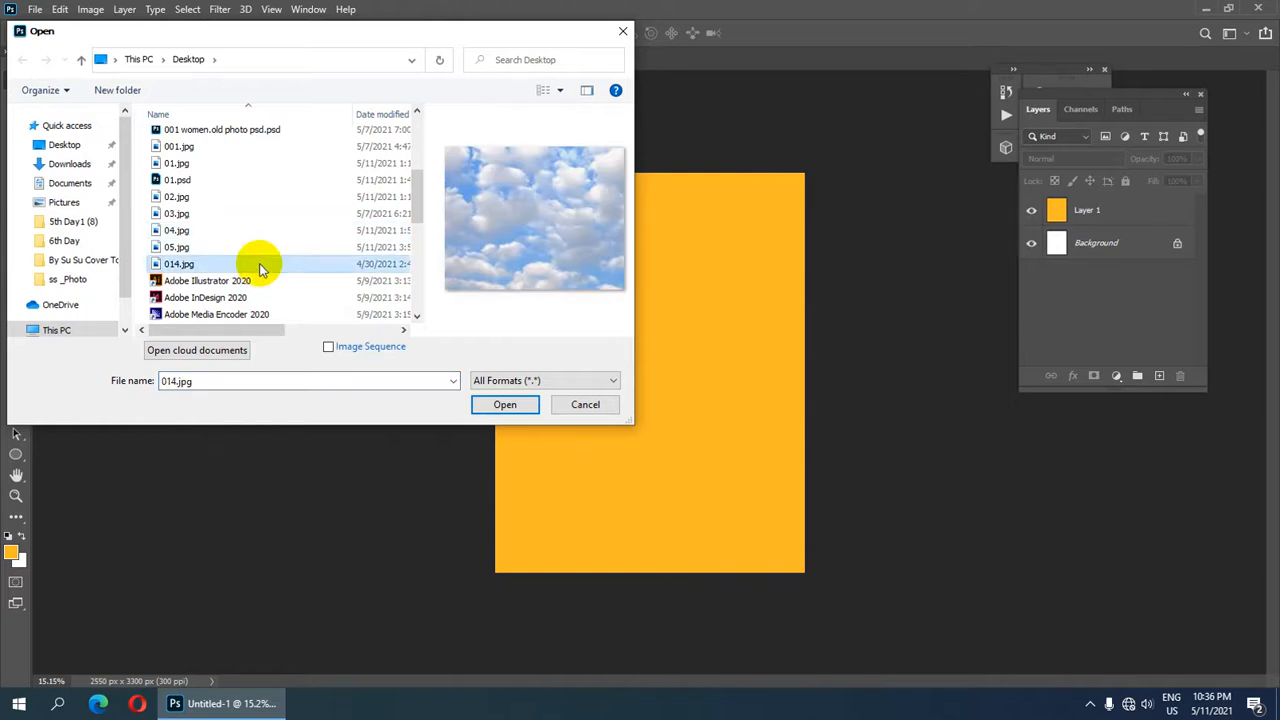
left_click(507, 405)
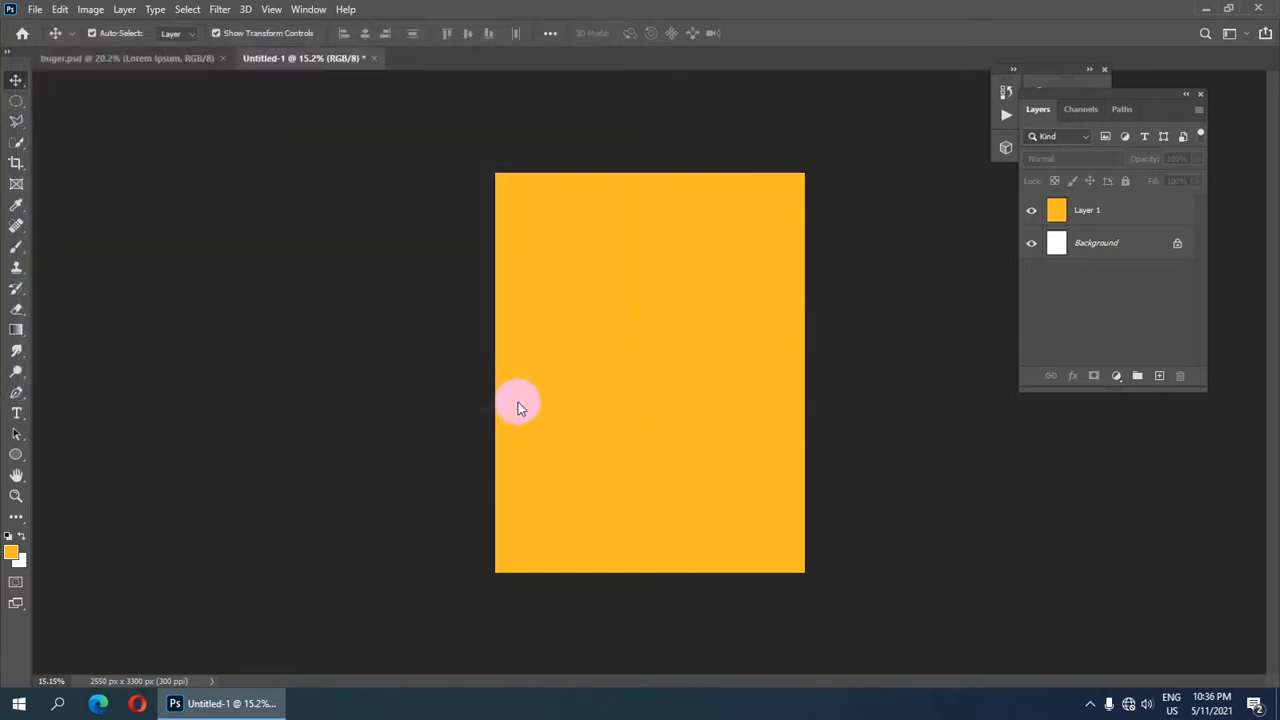
scroll(655, 308, "down", 1)
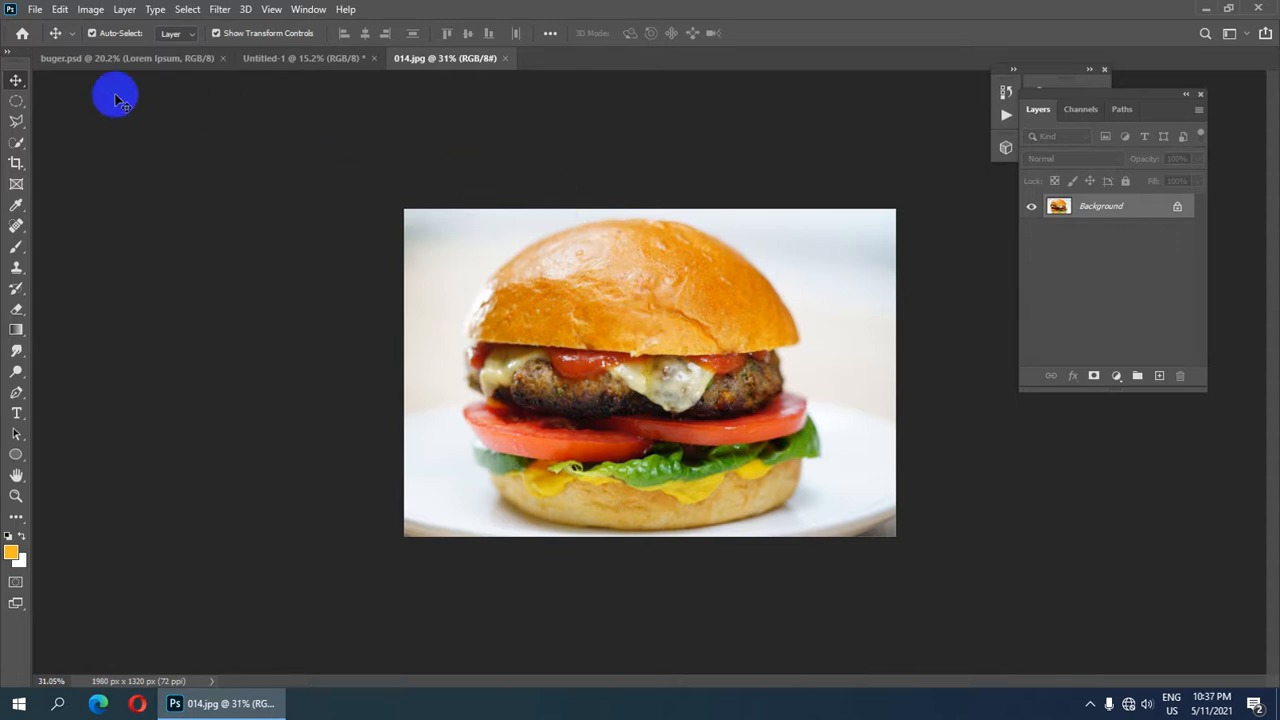
Crop the burger photo with the crop ratio set to 6 by 4.
left_click(16, 165)
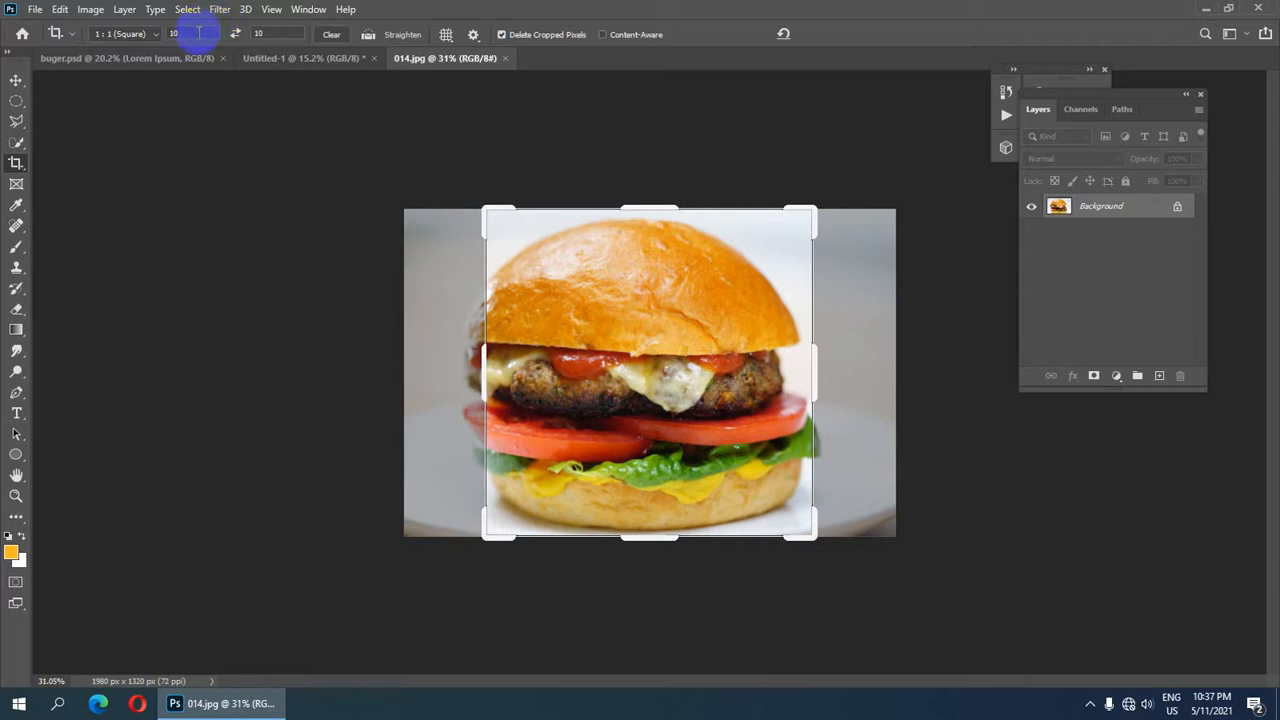
left_click_drag(199, 33, 155, 29)
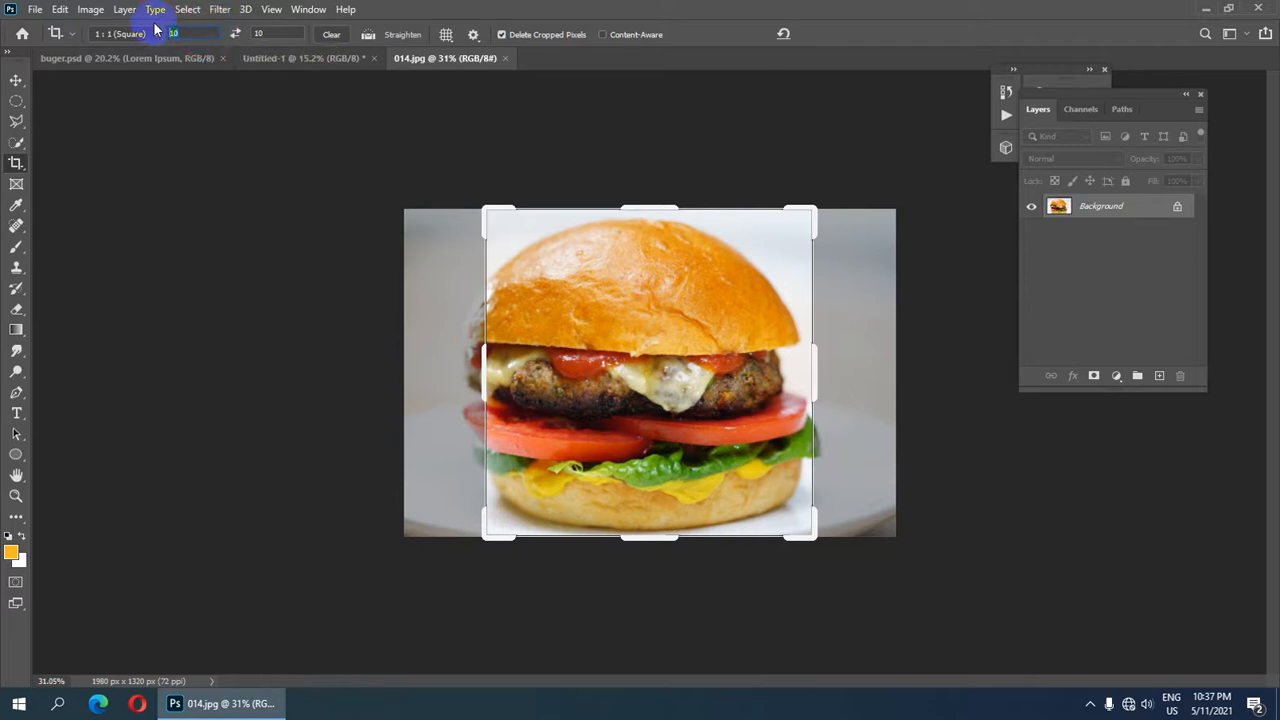
type("6")
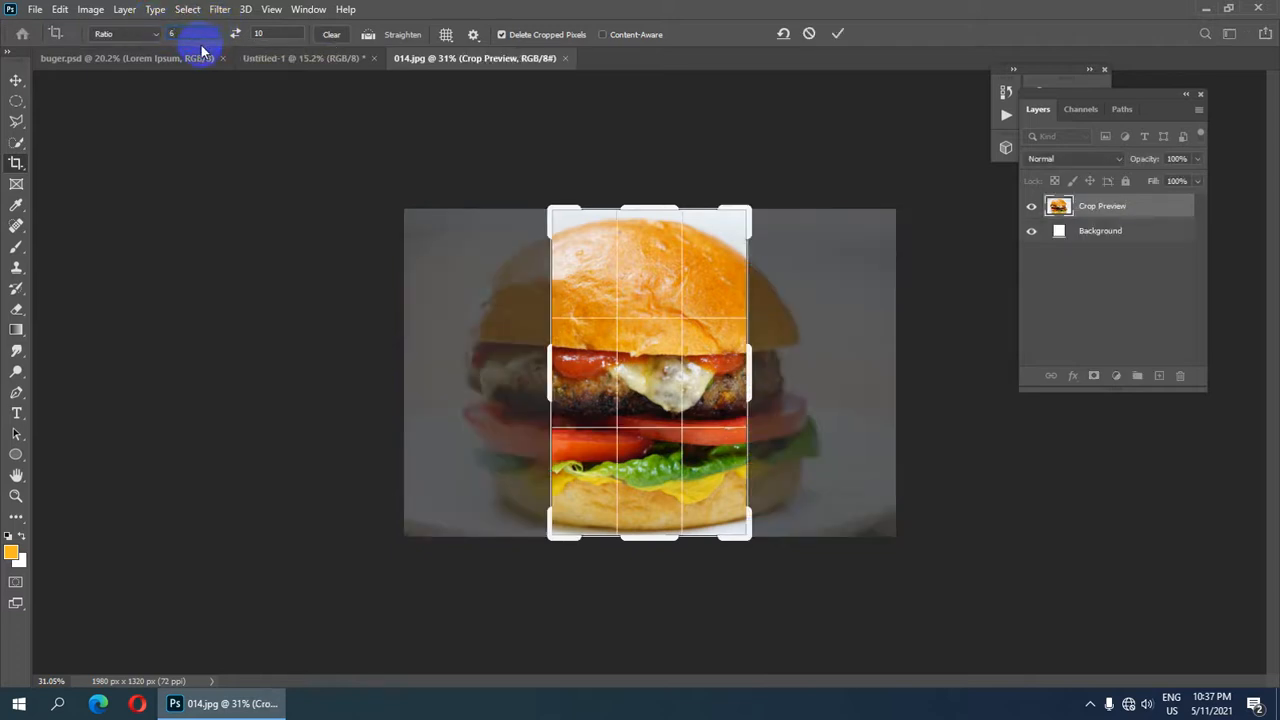
type("4")
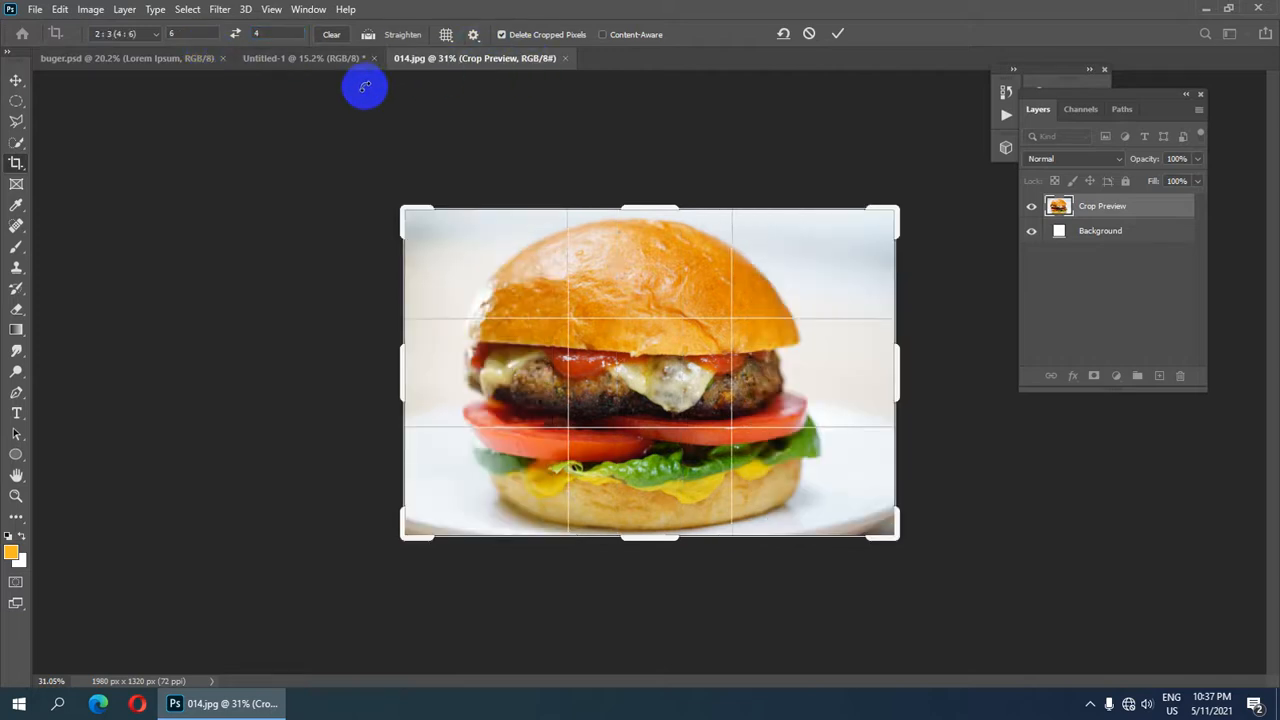
scroll(442, 228, "down", 1)
scroll(717, 125, "up", 2)
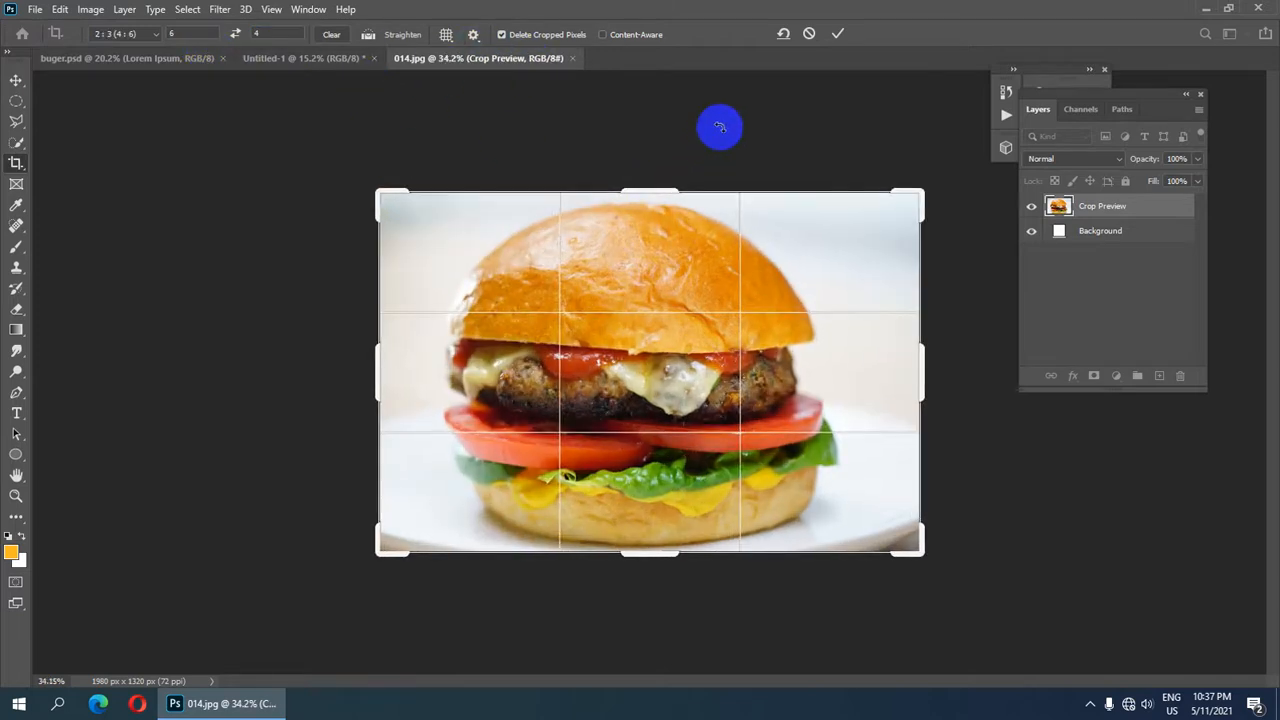
left_click(838, 35)
scroll(714, 323, "down", 2)
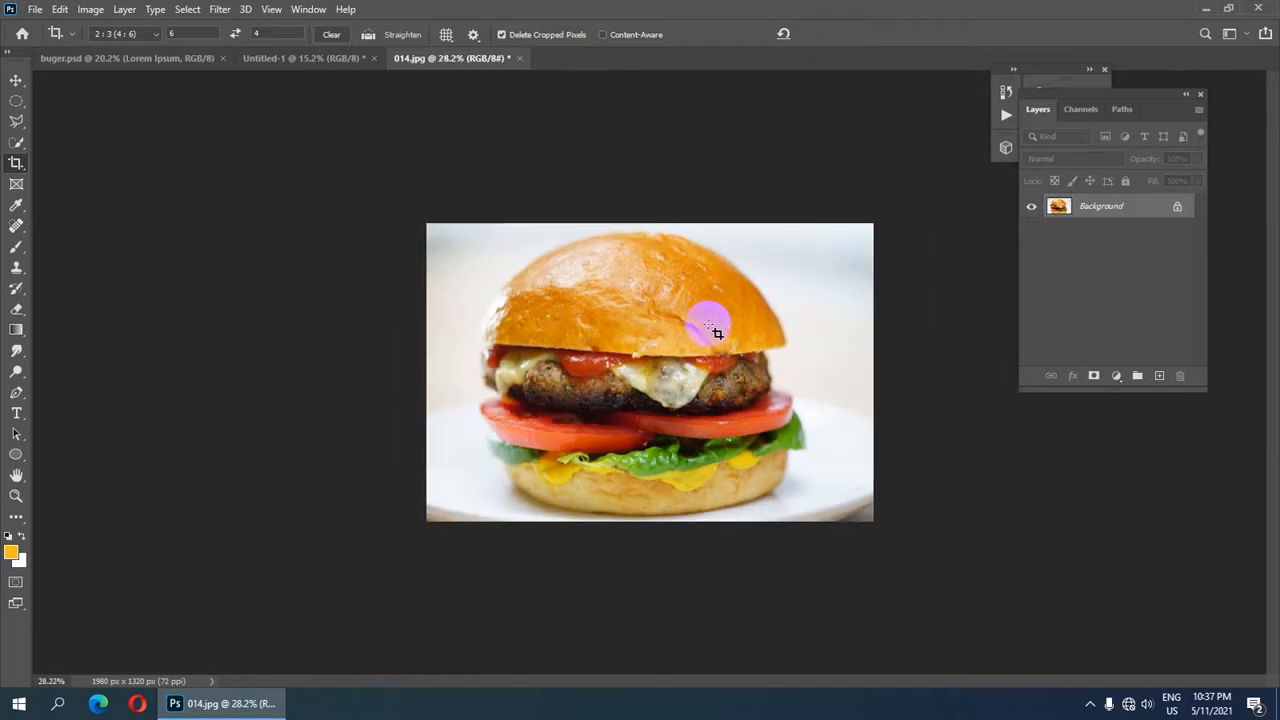
scroll(503, 338, "up", 2)
scroll(516, 345, "down", 1)
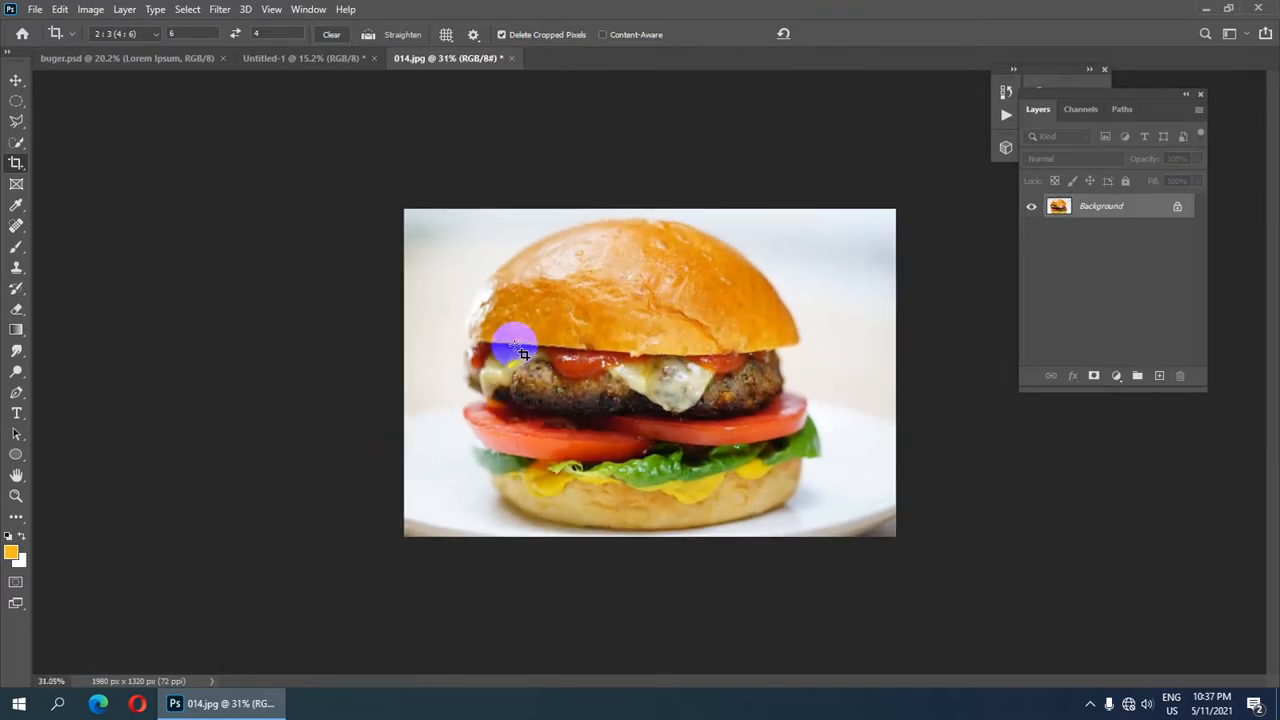
Select the burger from the bun down to the lettuce with an enlarged Quick Selection brush.
key("w")
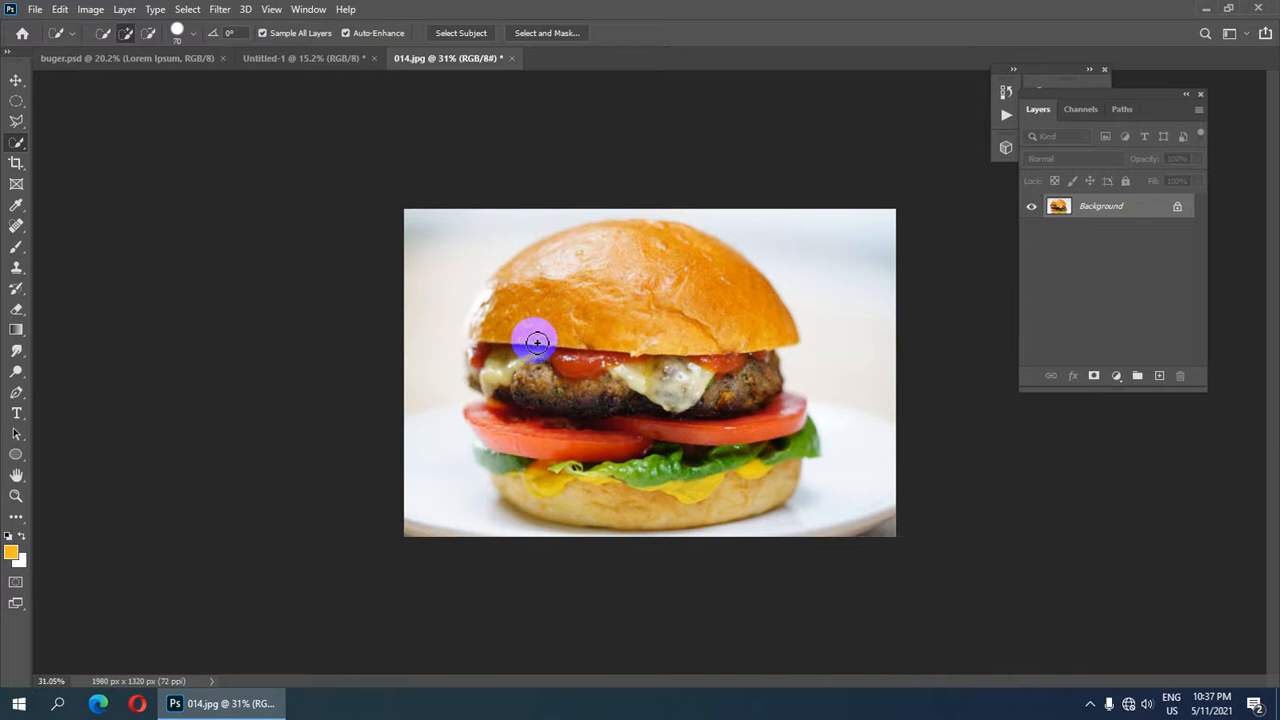
key("bracketright")
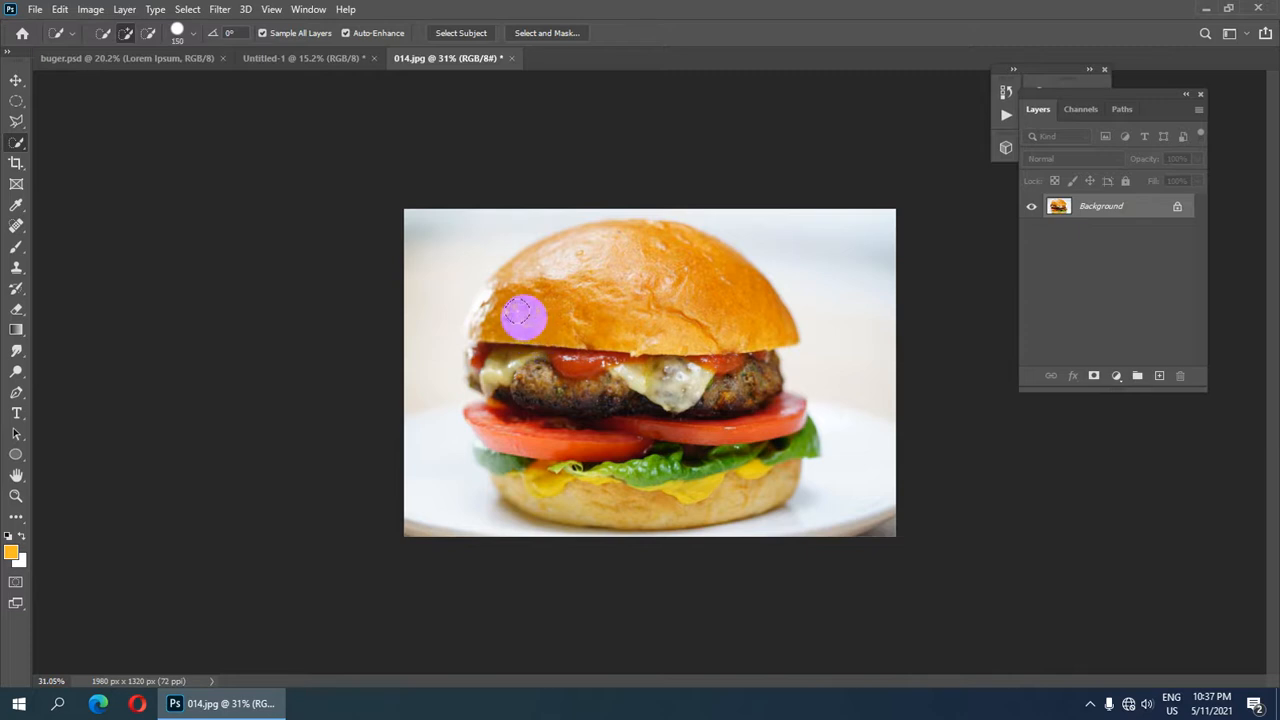
mouse_move(493, 292)
left_mouse_down()
mouse_move(565, 312)
mouse_move(604, 256)
mouse_move(576, 254)
mouse_move(594, 235)
mouse_move(673, 268)
mouse_move(700, 320)
left_mouse_up()
mouse_move(731, 392)
left_mouse_down()
mouse_move(723, 455)
mouse_move(713, 378)
mouse_move(622, 407)
mouse_move(581, 384)
mouse_move(525, 383)
mouse_move(475, 298)
mouse_move(496, 273)
mouse_move(520, 370)
mouse_move(488, 332)
mouse_move(520, 430)
mouse_move(514, 413)
mouse_move(553, 455)
mouse_move(547, 468)
mouse_move(525, 460)
mouse_move(675, 475)
left_mouse_up()
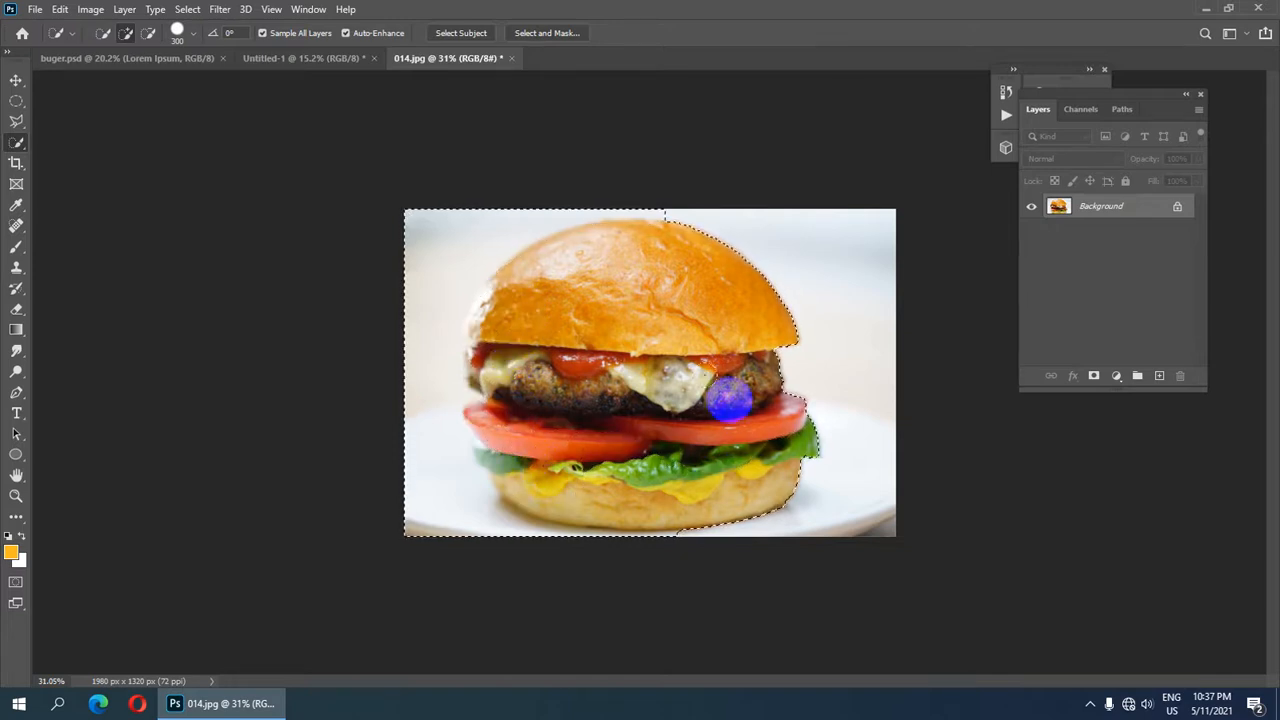
Subtract the background around the burger's left side from the selection with the Quick Selection brush reduced to 100.
key("[")
key("[")
key("[")
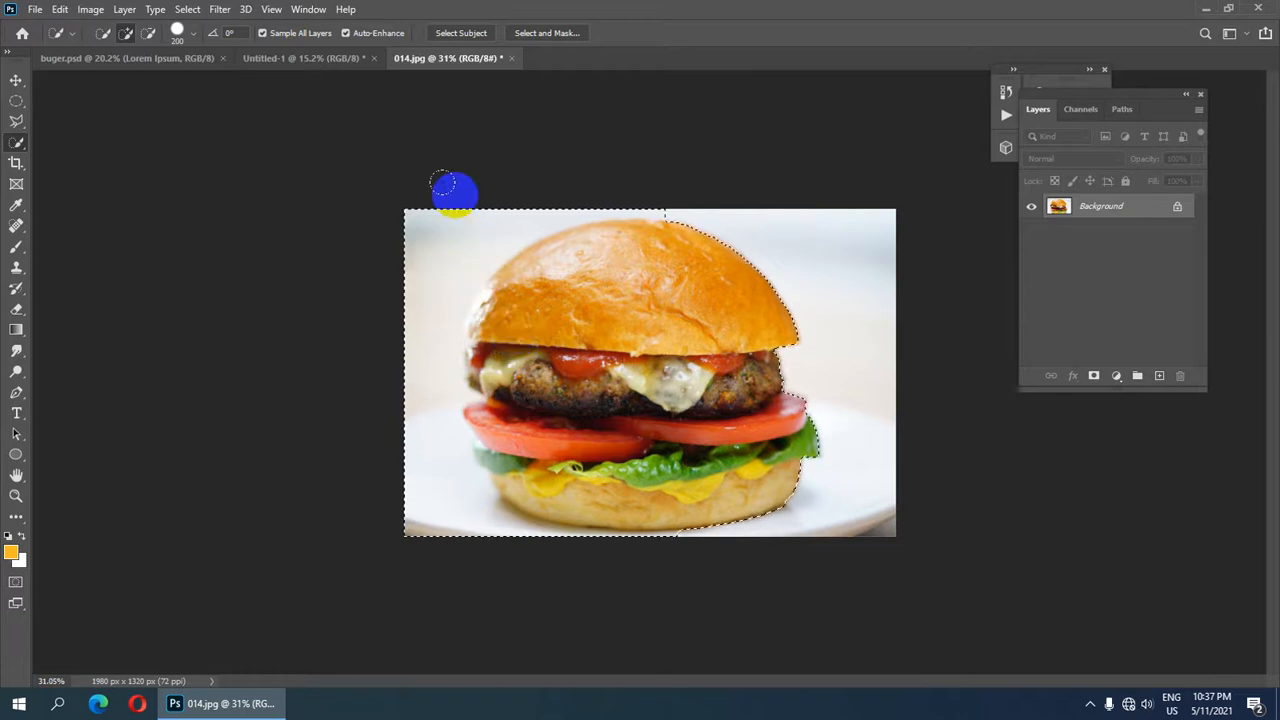
key("[")
key("[")
key("[")
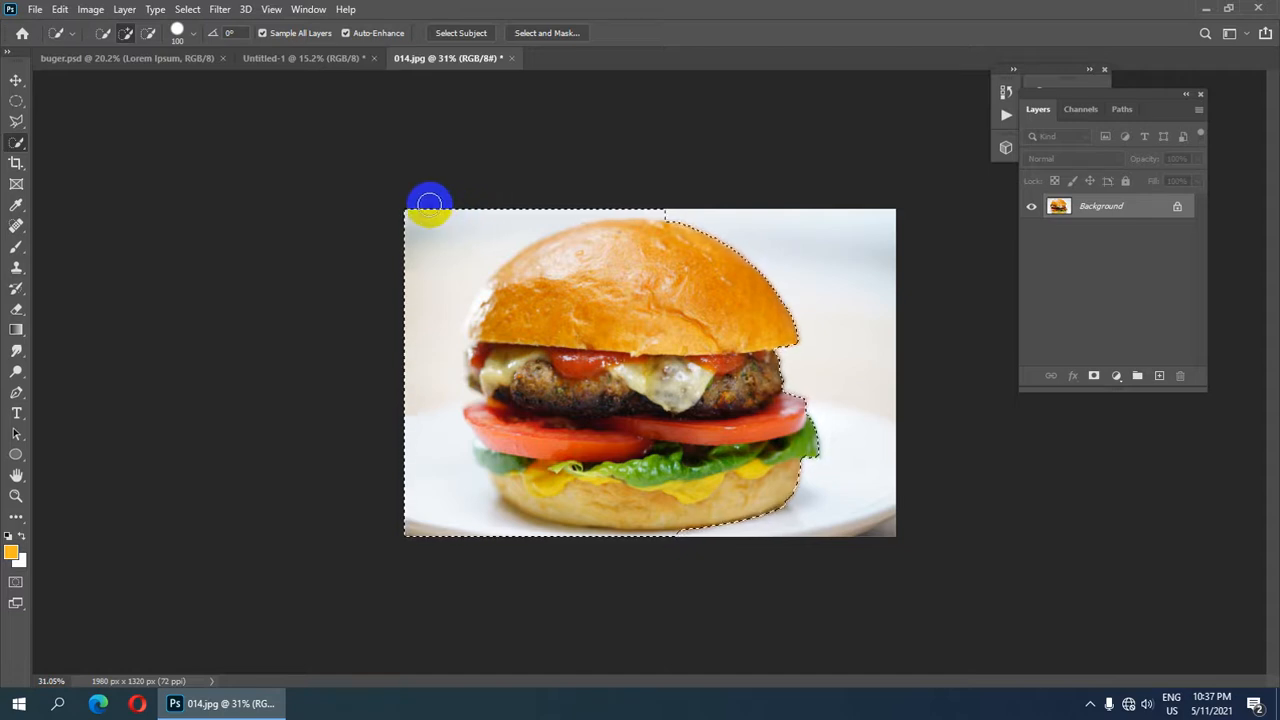
mouse_move(409, 203)
left_mouse_down()
mouse_move(479, 216)
mouse_move(510, 200)
left_mouse_up()
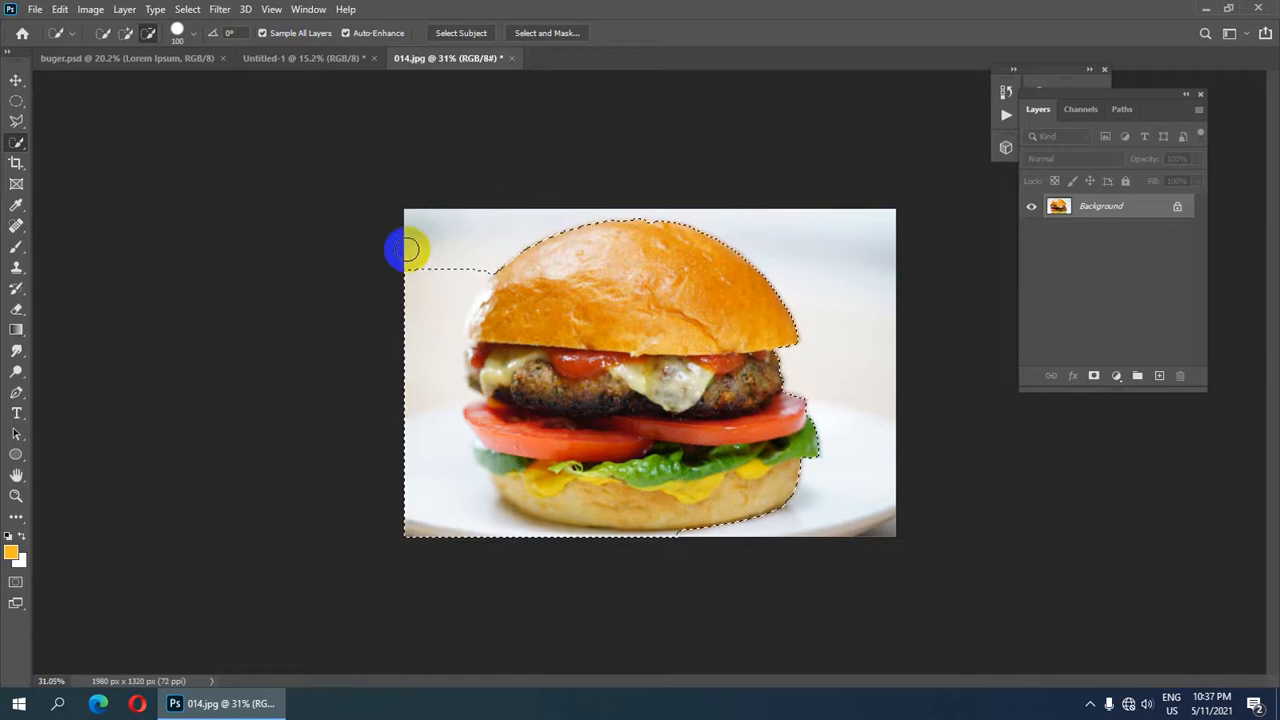
left_click_drag(425, 403, 443, 500)
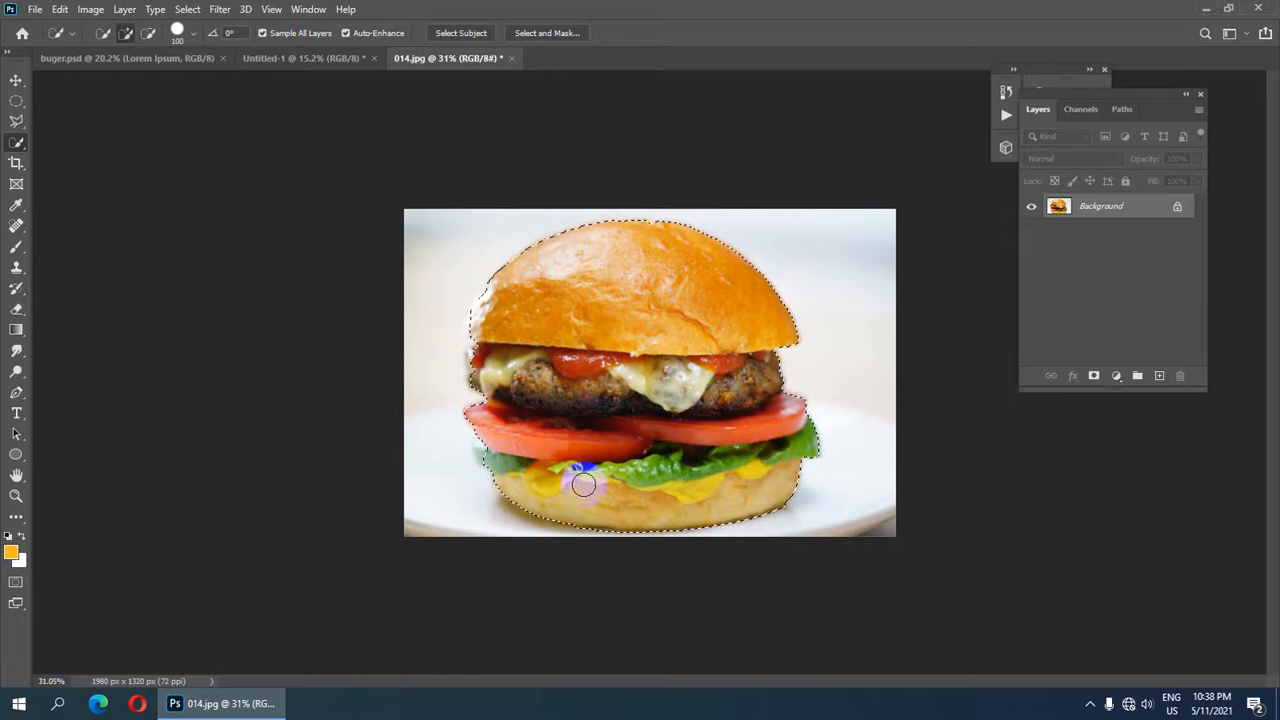
Add the lettuce tip at the burger's left edge to the selection with the Quick Selection brush at size 70.
scroll(528, 441, "up", 2)
scroll(491, 450, "down", 2)
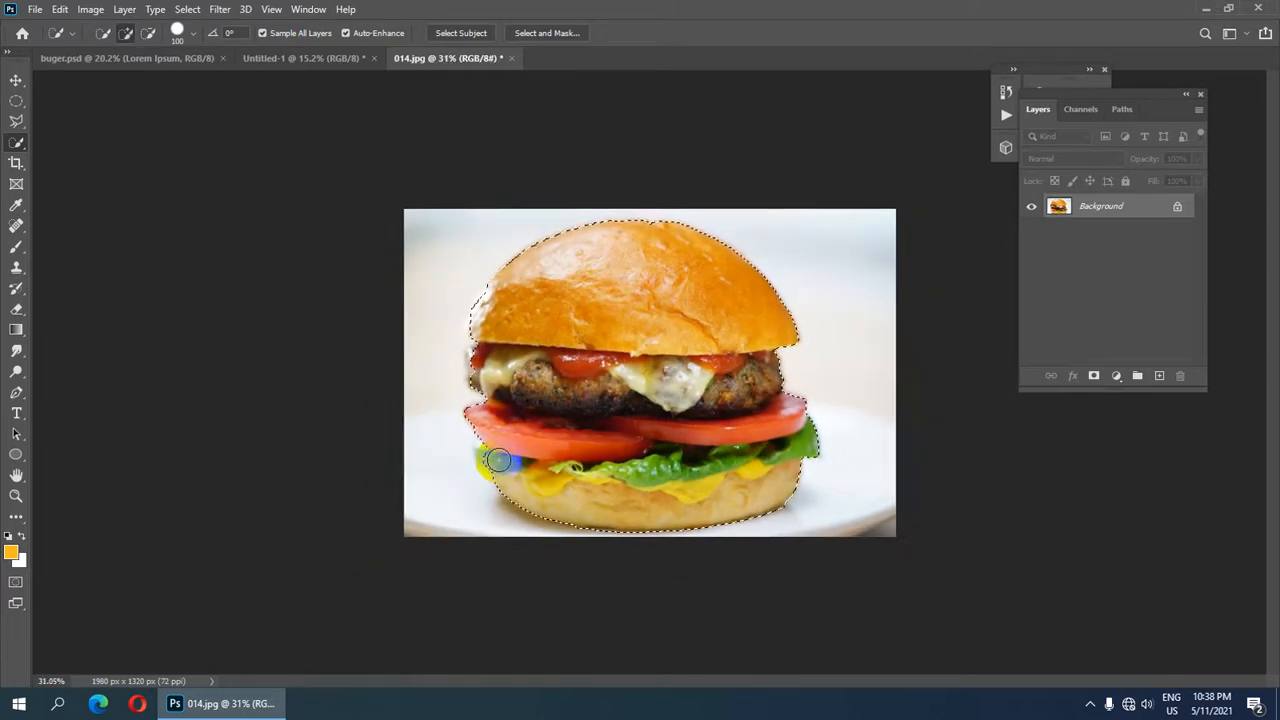
scroll(497, 461, "up", 1)
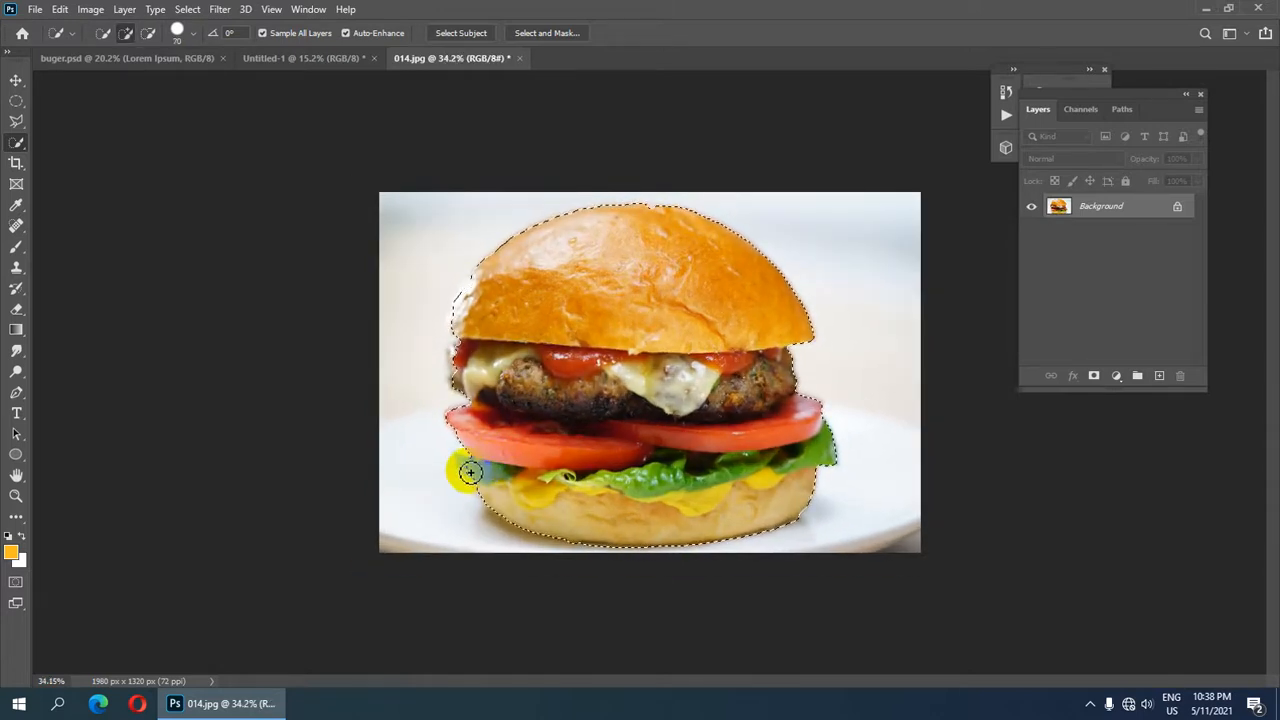
scroll(534, 352, "down", 2)
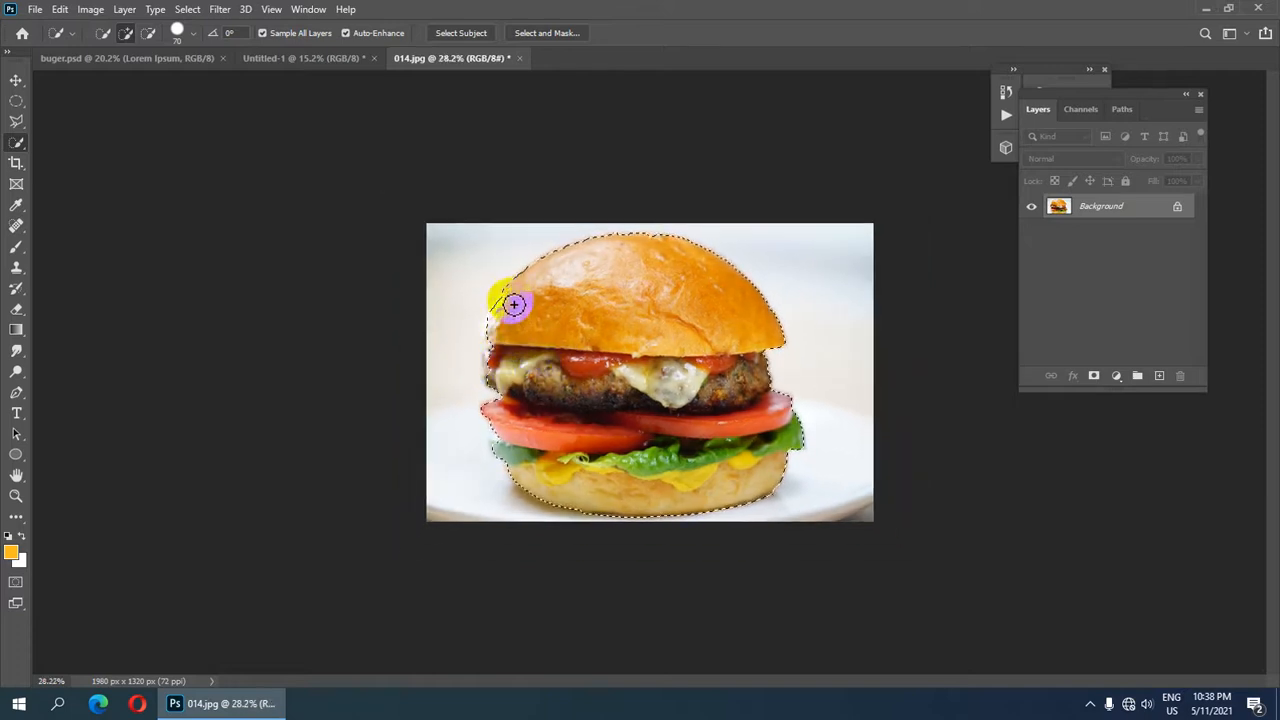
scroll(530, 310, "down", 3)
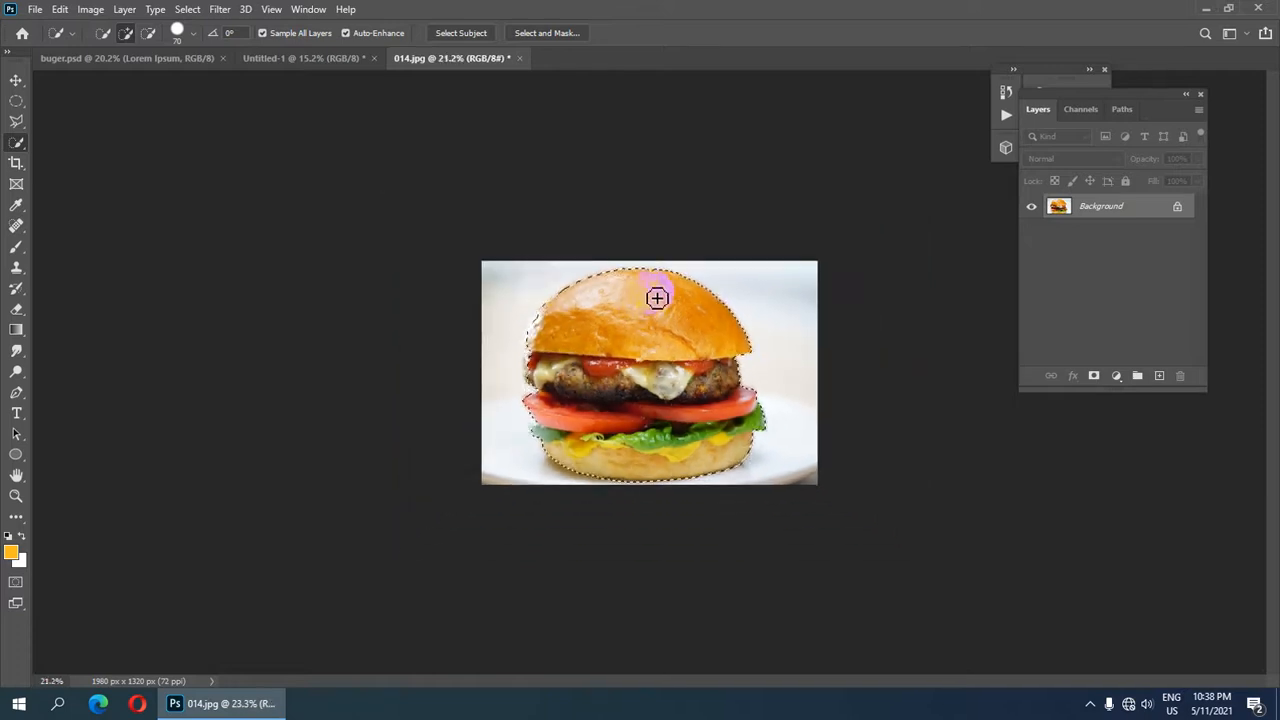
scroll(712, 331, "up", 1)
scroll(712, 331, "up", 1)
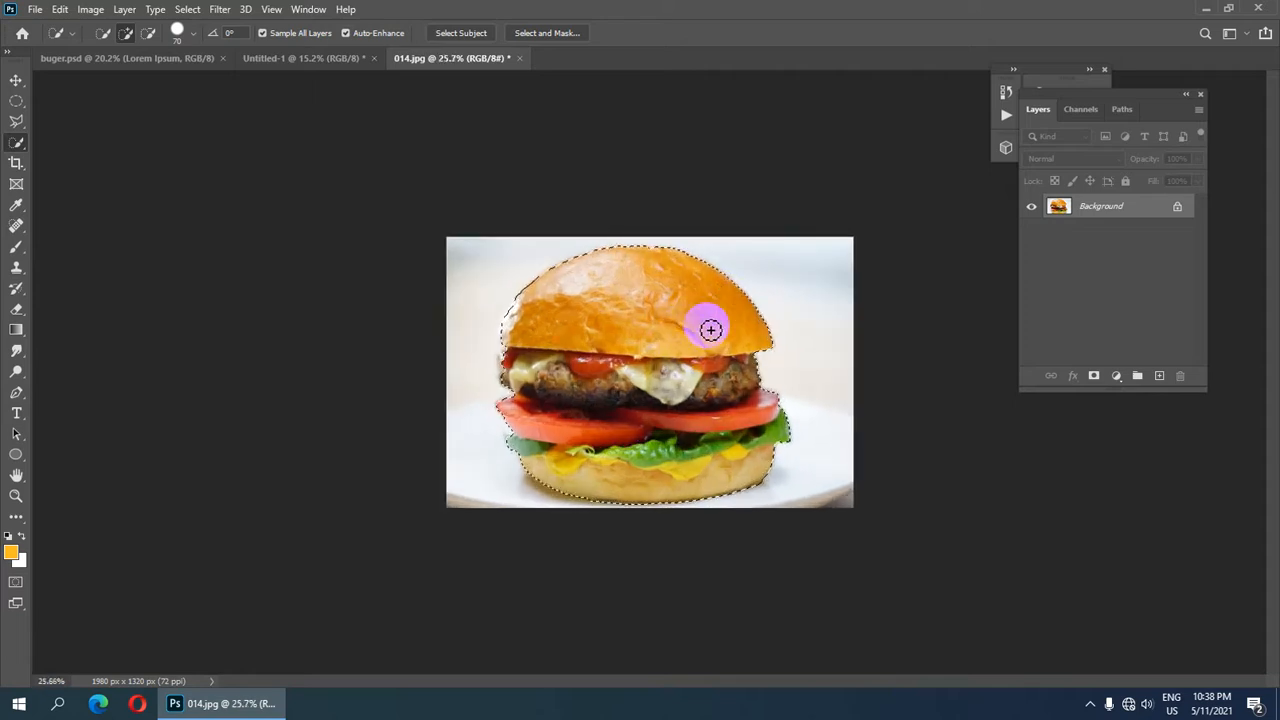
Copy the selected burger to a new layer and hide the Background layer.
key("ctrl+j")
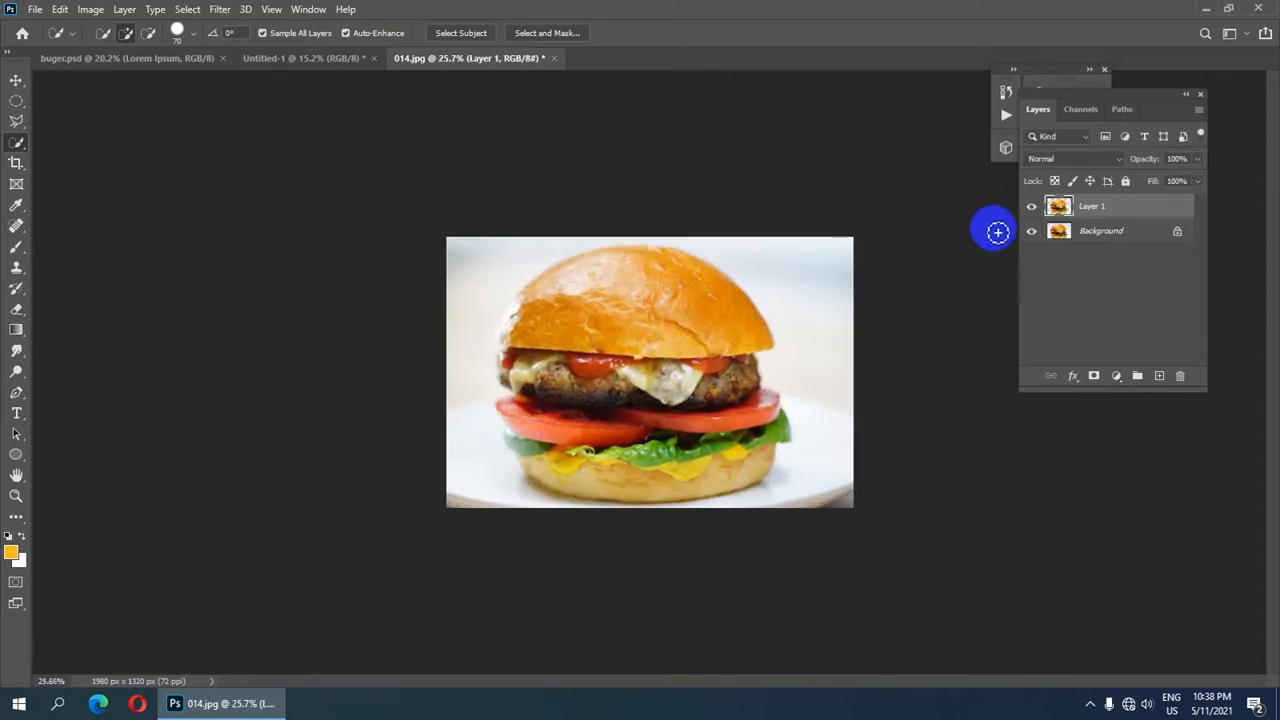
left_click(1031, 231)
scroll(657, 401, "down", 1)
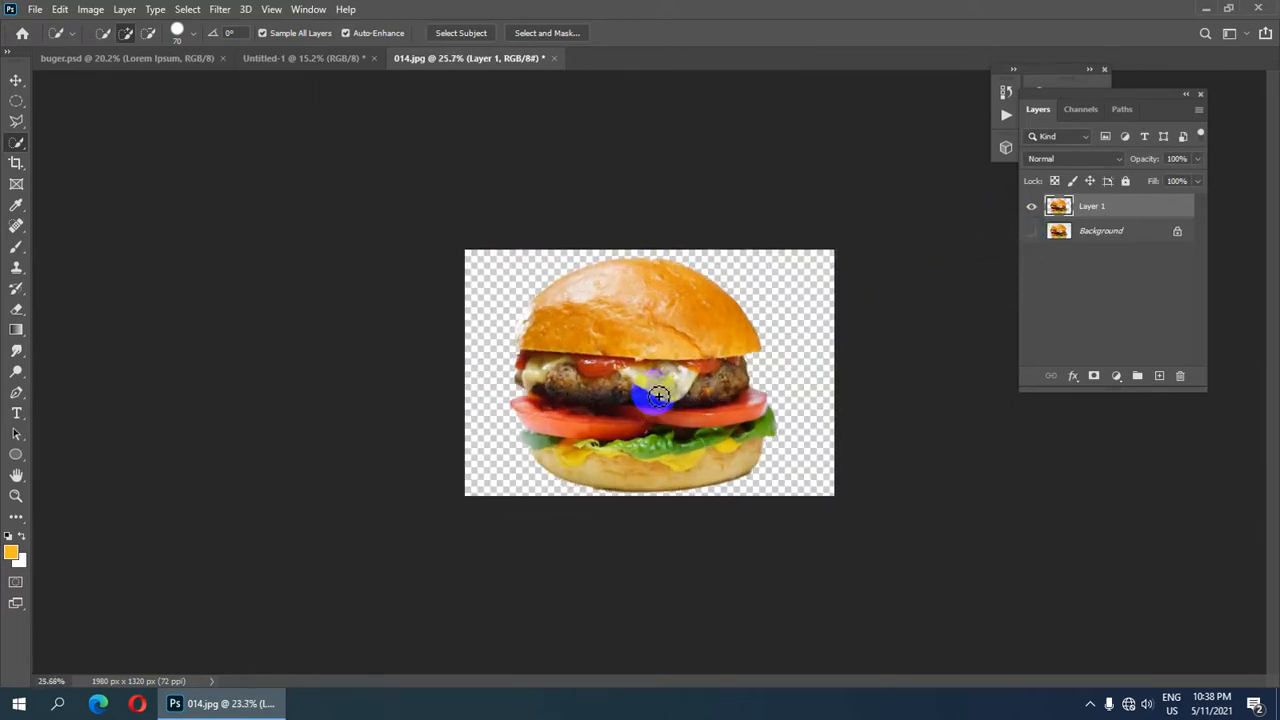
scroll(657, 401, "up", 1)
scroll(657, 397, "down", 1)
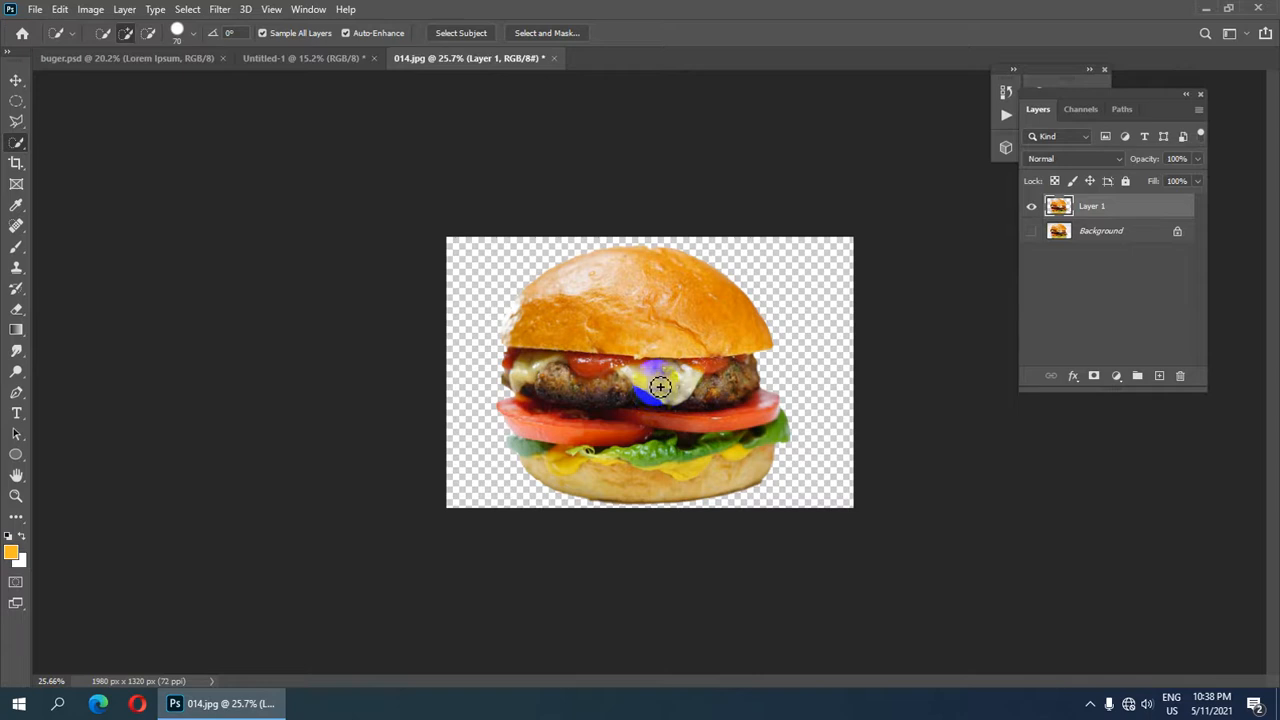
Move the cut-out burger into the Untitled-1 poster document and scale it down to about 83%.
key("v")
left_click_drag(660, 385, 628, 372)
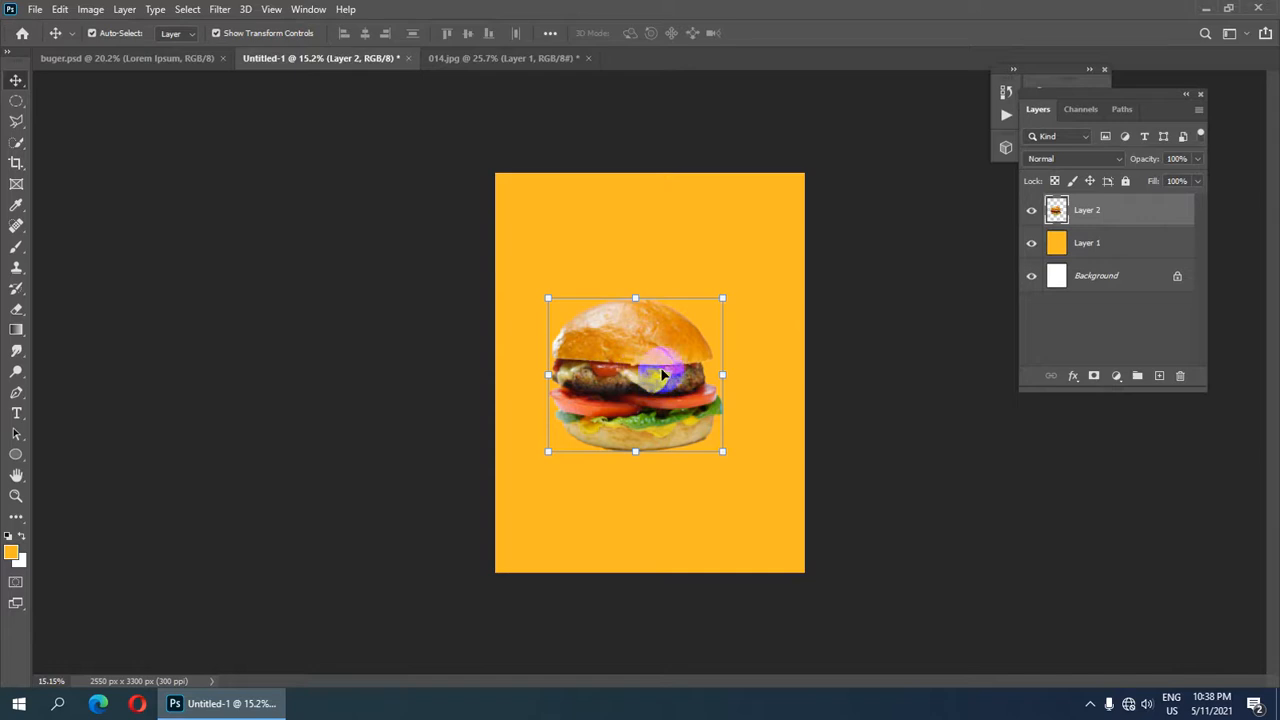
scroll(662, 374, "down", 1)
key("Left")
key("Left")
key("Left")
key("Left")
key("Left")
key("Left")
key("Left")
key("Left")
key("Left")
key("Left")
key("Left")
key("Left")
key("Left")
key("Left")
key("Left")
key("Left")
key("Left")
key("Left")
key("Left")
key("Left")
left_click_drag(714, 302, 686, 327)
Nudge the burger to about X 775 px, Y 1744 px on the left half of the page and apply the transform.
key("Left")
key("Left")
key("Left")
key("Left")
key("Left")
key("Left")
key("Left")
key("Left")
key("Left")
key("Left")
key("Left")
key("Left")
key("Left")
key("Left")
key("Left")
key("Left")
key("Left")
key("Left")
key("Left")
key("Left")
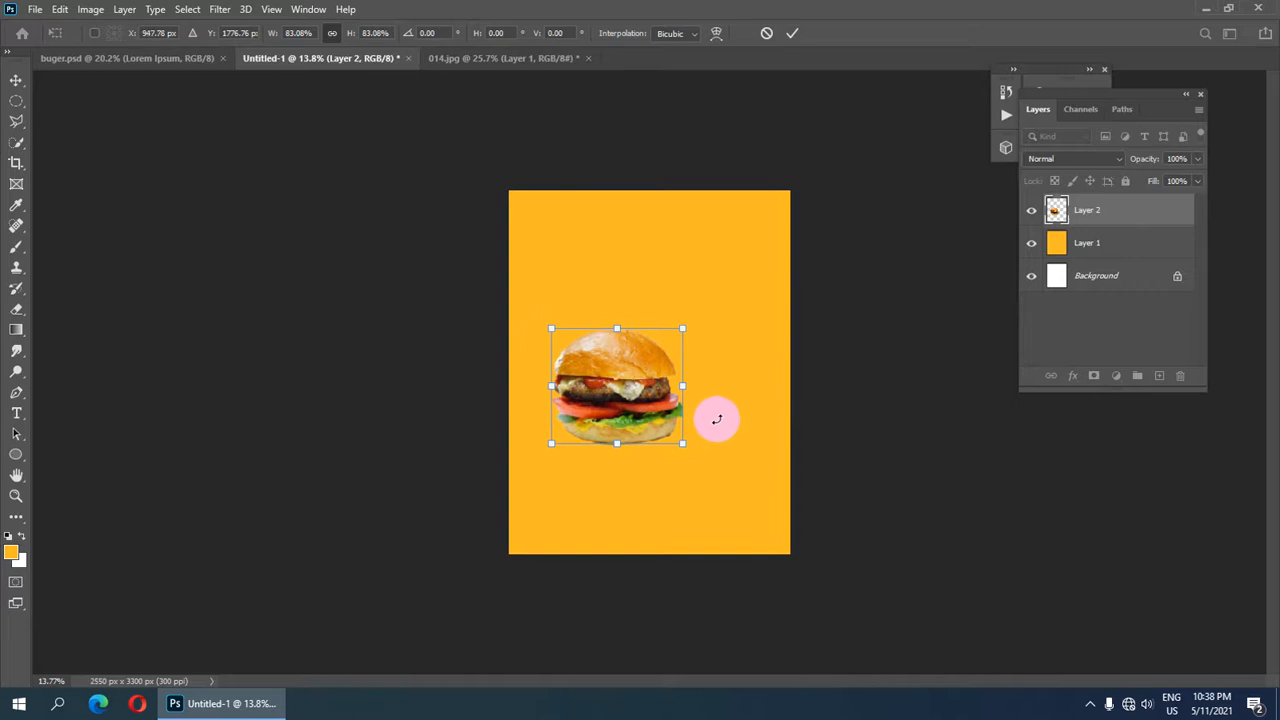
scroll(637, 414, "up", 2)
key("Left")
key("Left")
key("Left")
key("Left")
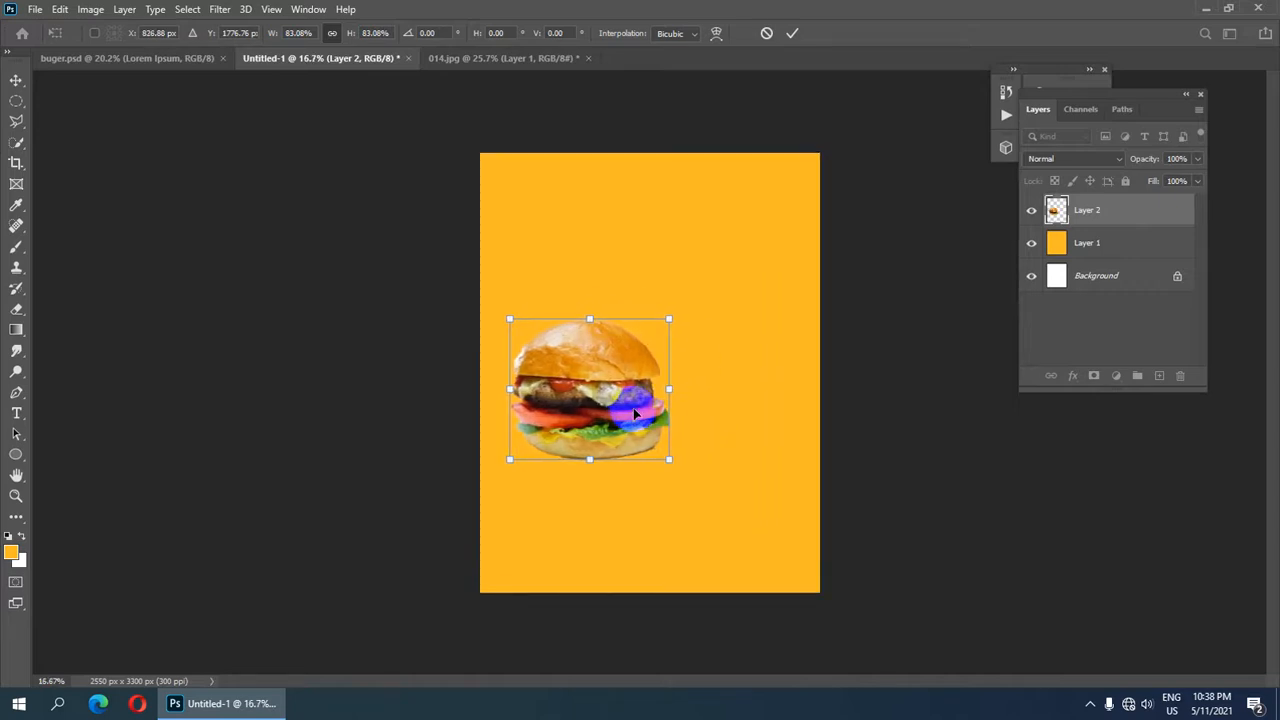
scroll(634, 412, "down", 1)
key("Left")
key("Left")
key("Left")
key("Left")
key("Left")
key("Left")
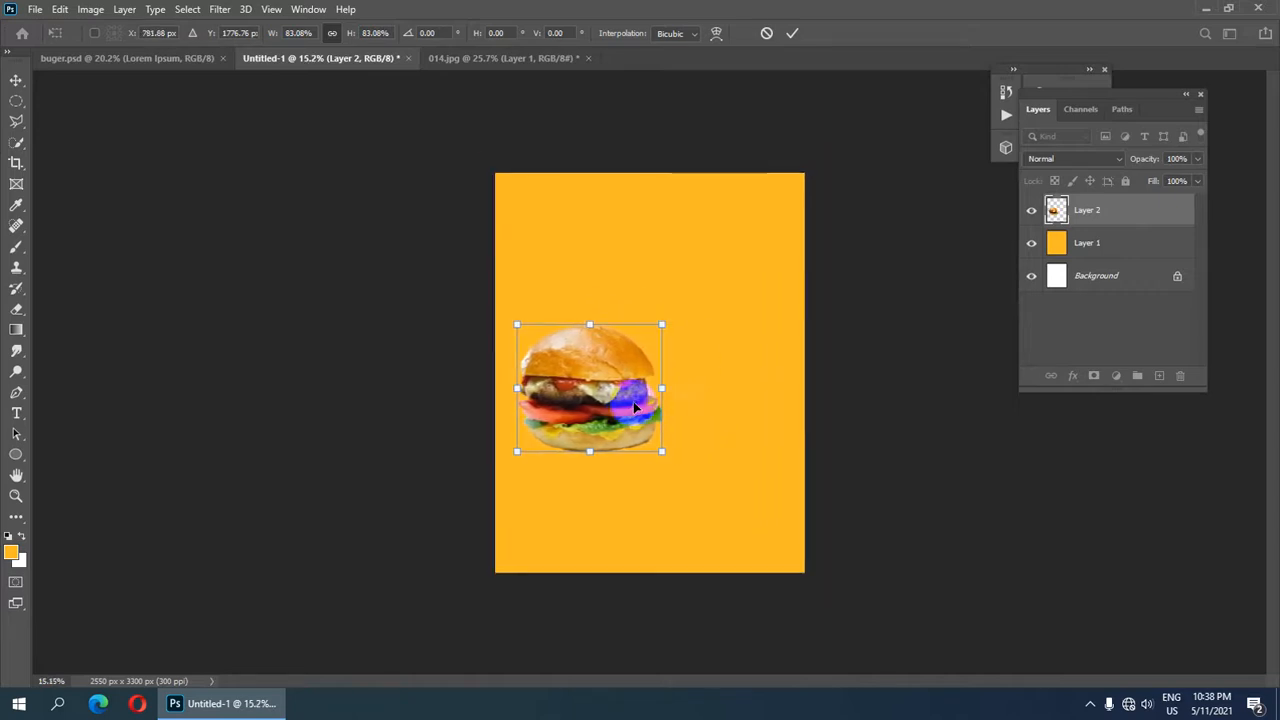
key("Right")
key("Right")
key("Right")
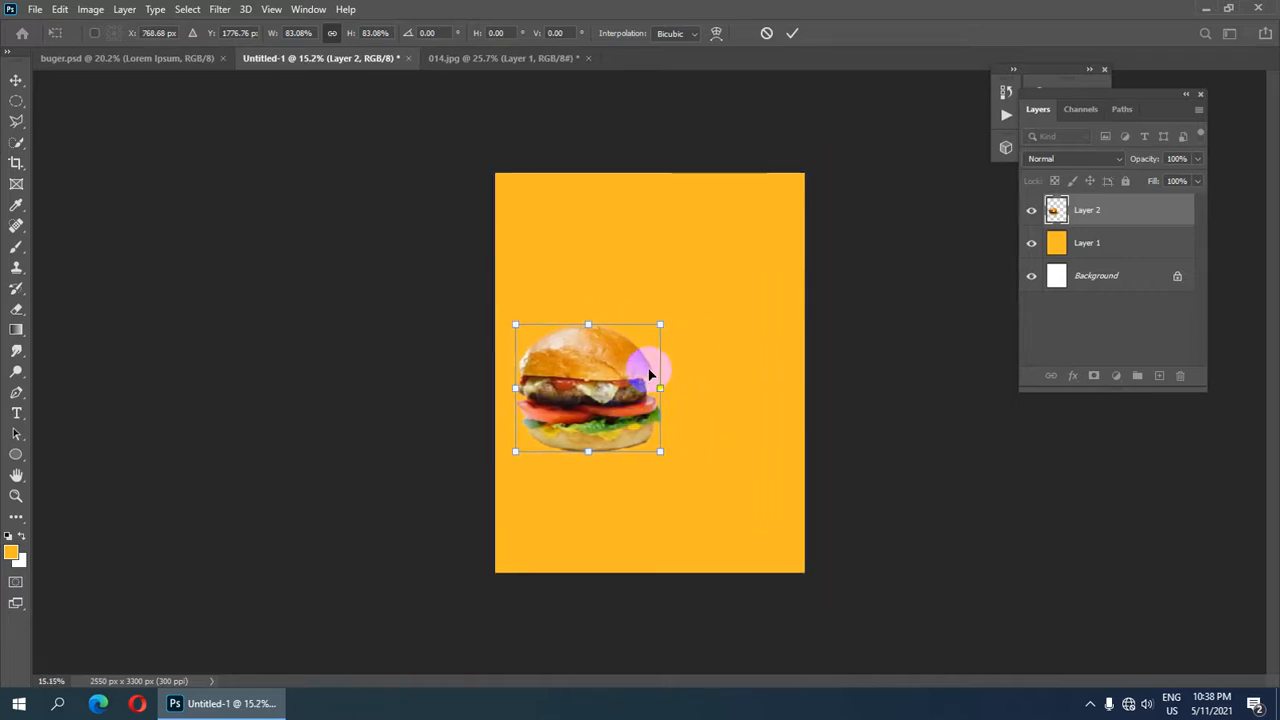
key("Up")
key("Up")
key("Up")
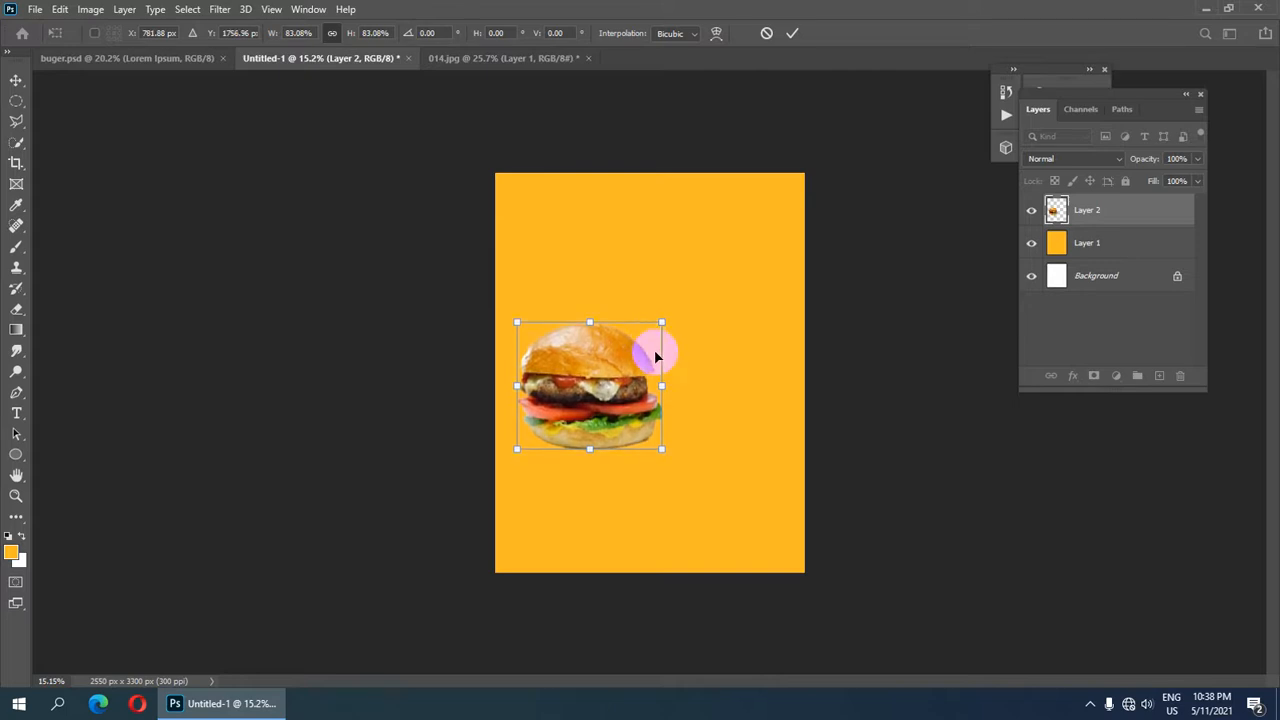
key("Left")
key("Up")
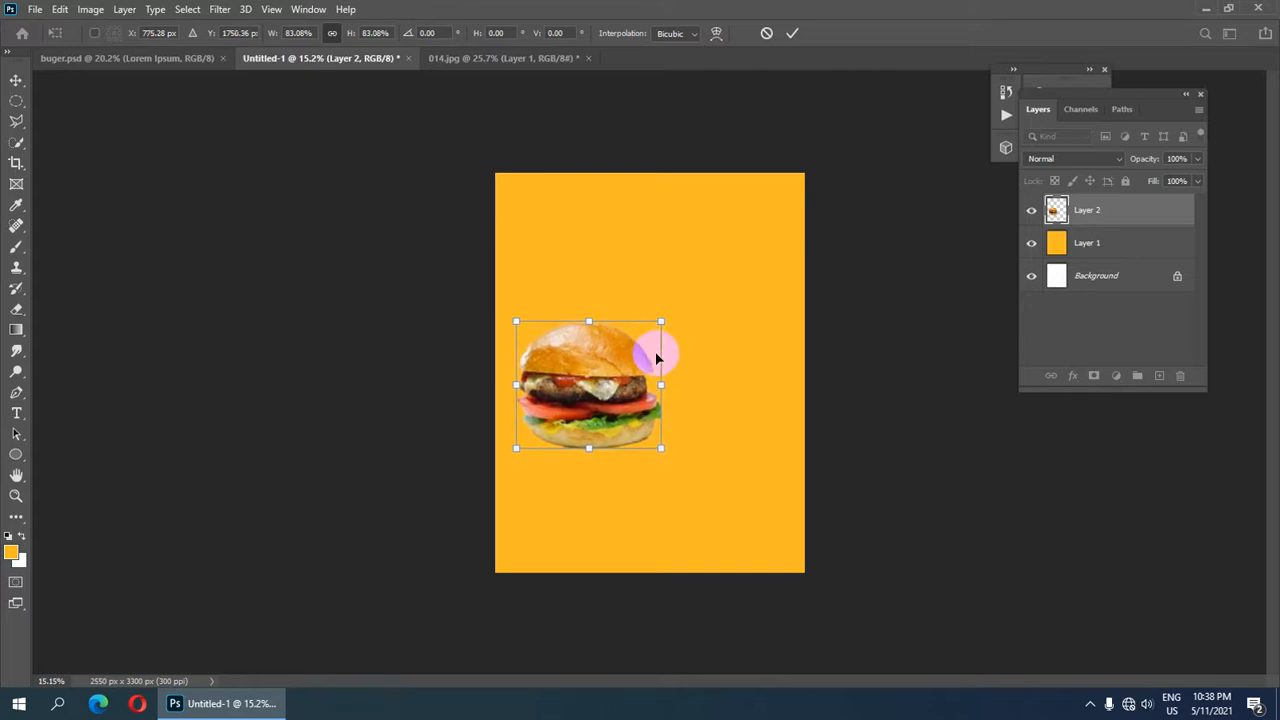
key("Up")
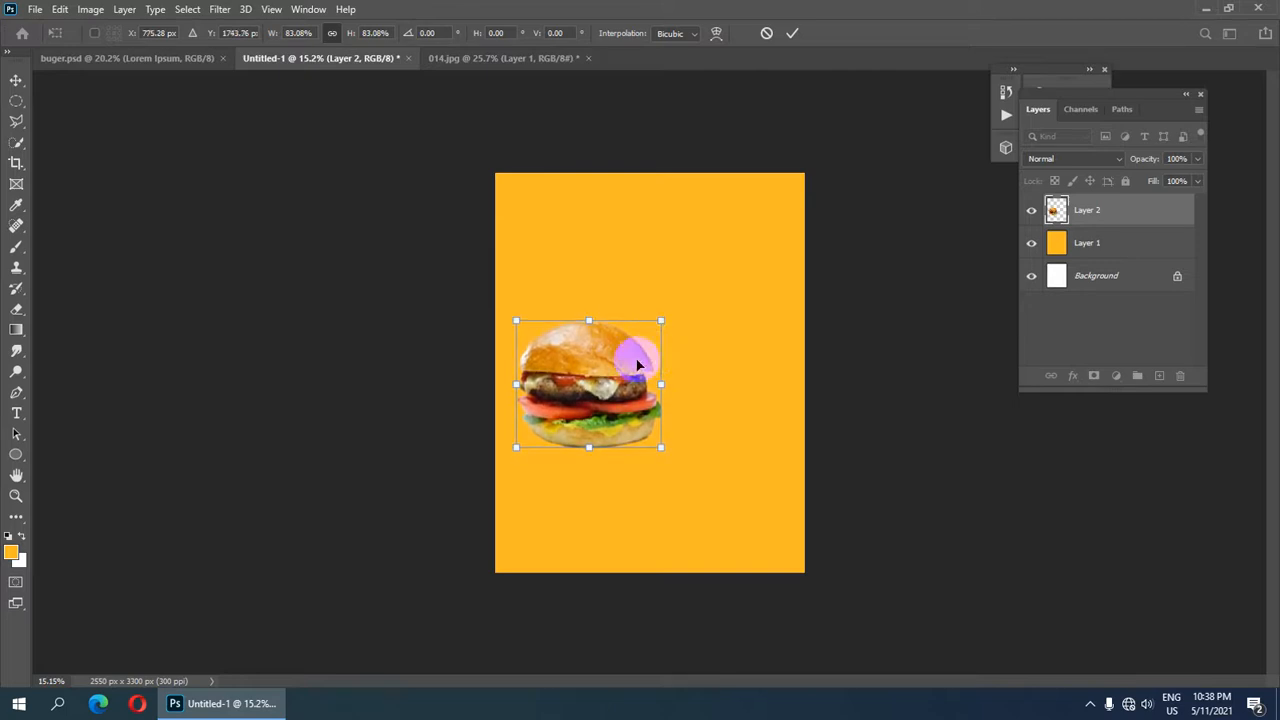
left_click(794, 35)
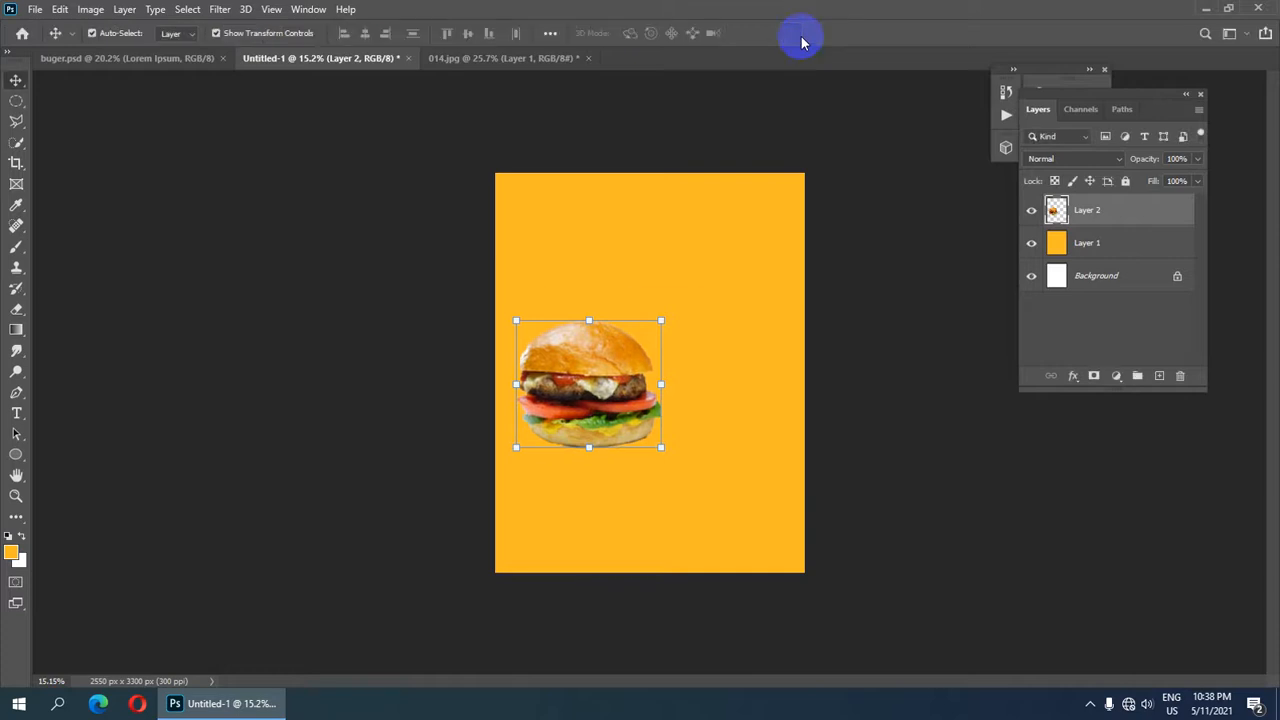
Hide the burger layer and the orange fill layer, leaving only the white Background visible.
left_click(1032, 217)
left_click(1031, 243)
scroll(652, 358, "down", 1)
scroll(650, 362, "up", 1)
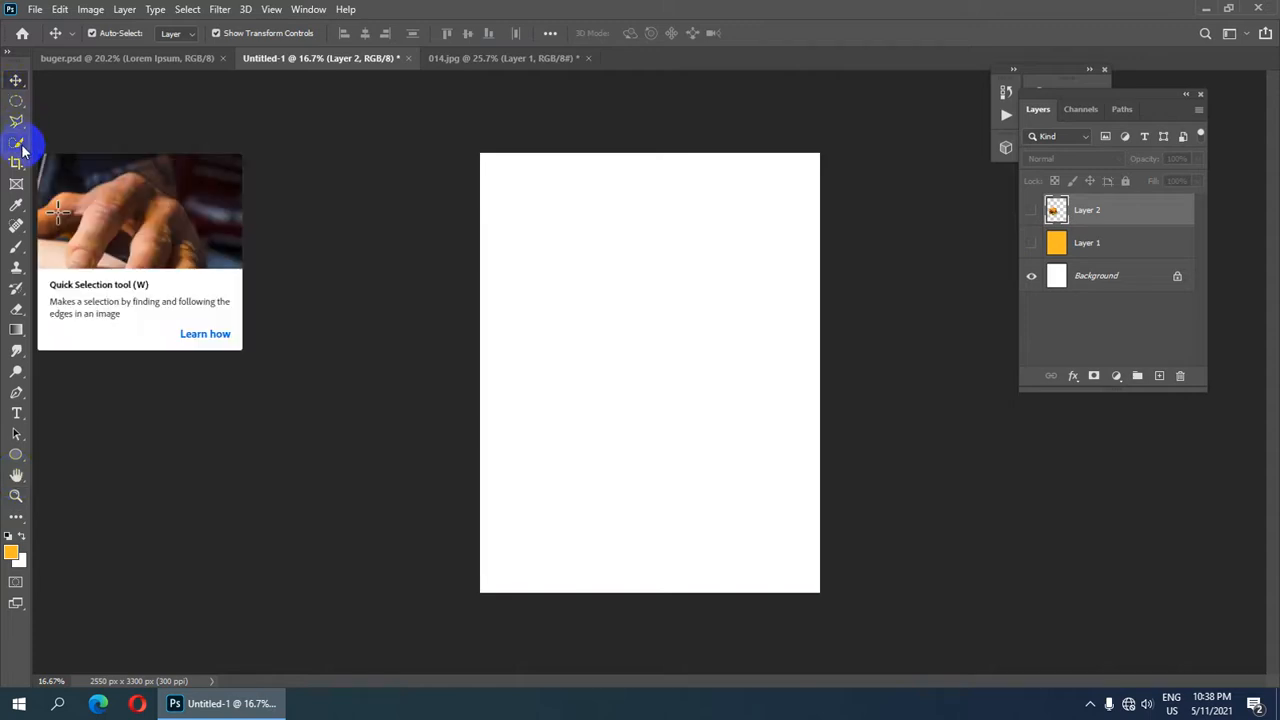
Add a new layer above the Background and draw a narrow upright orange rectangle about 198 by 1332 px with the Rectangle tool.
left_click(16, 455)
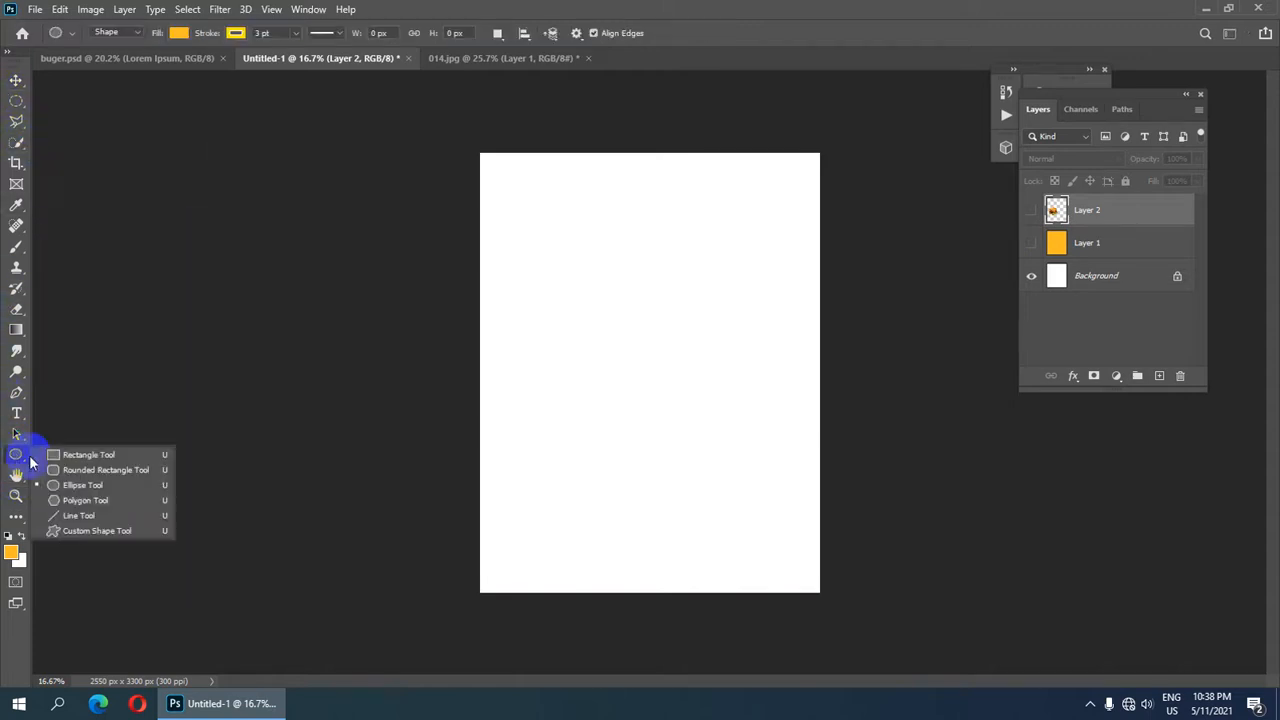
left_click(112, 457)
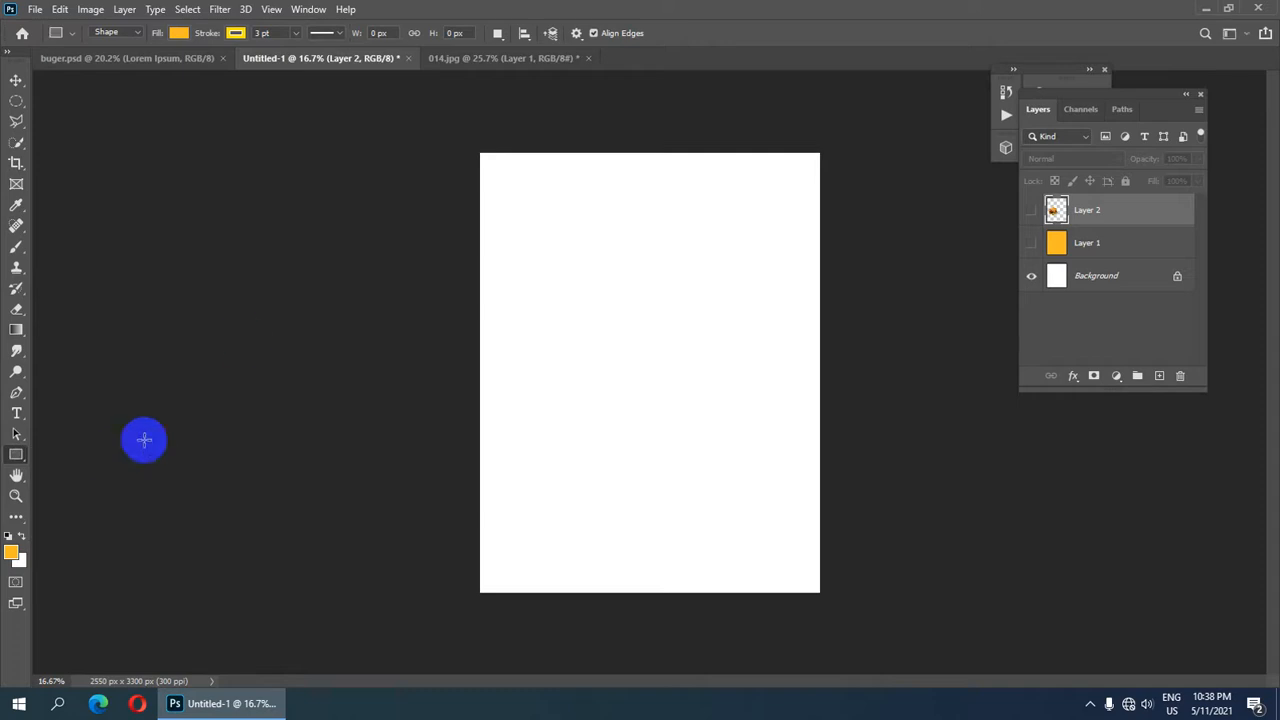
left_click(543, 150)
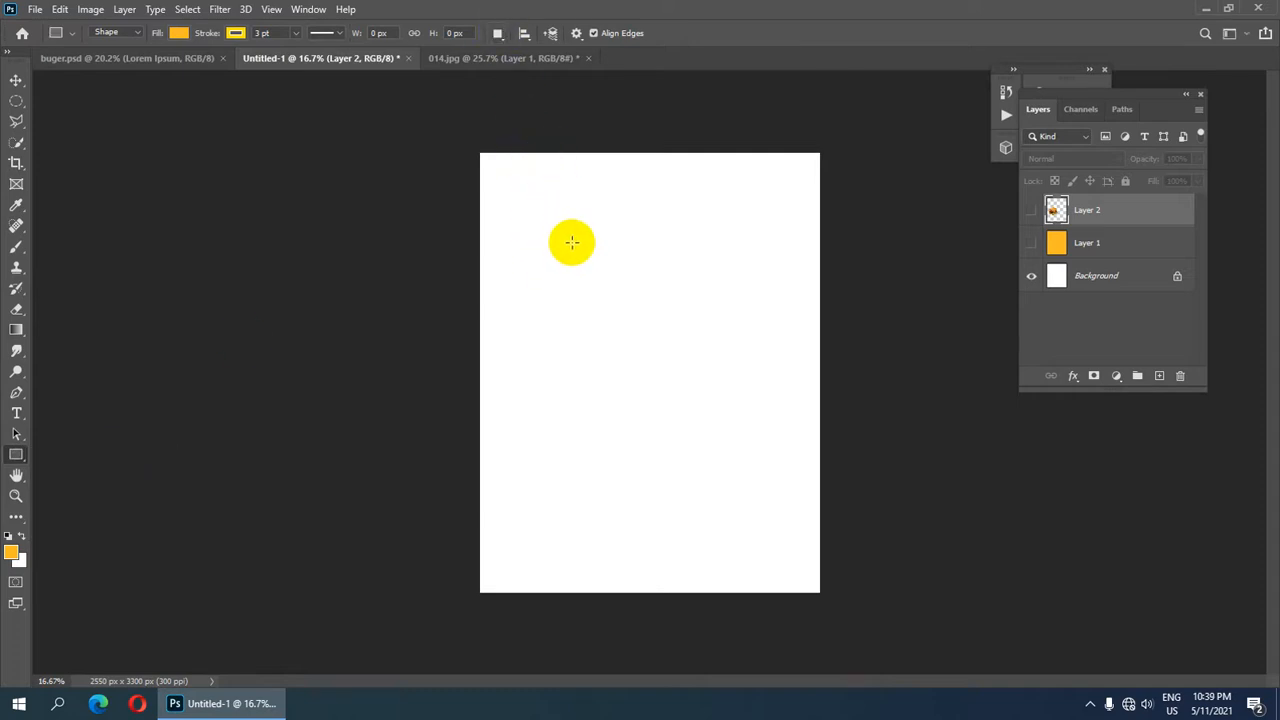
left_click(1079, 283)
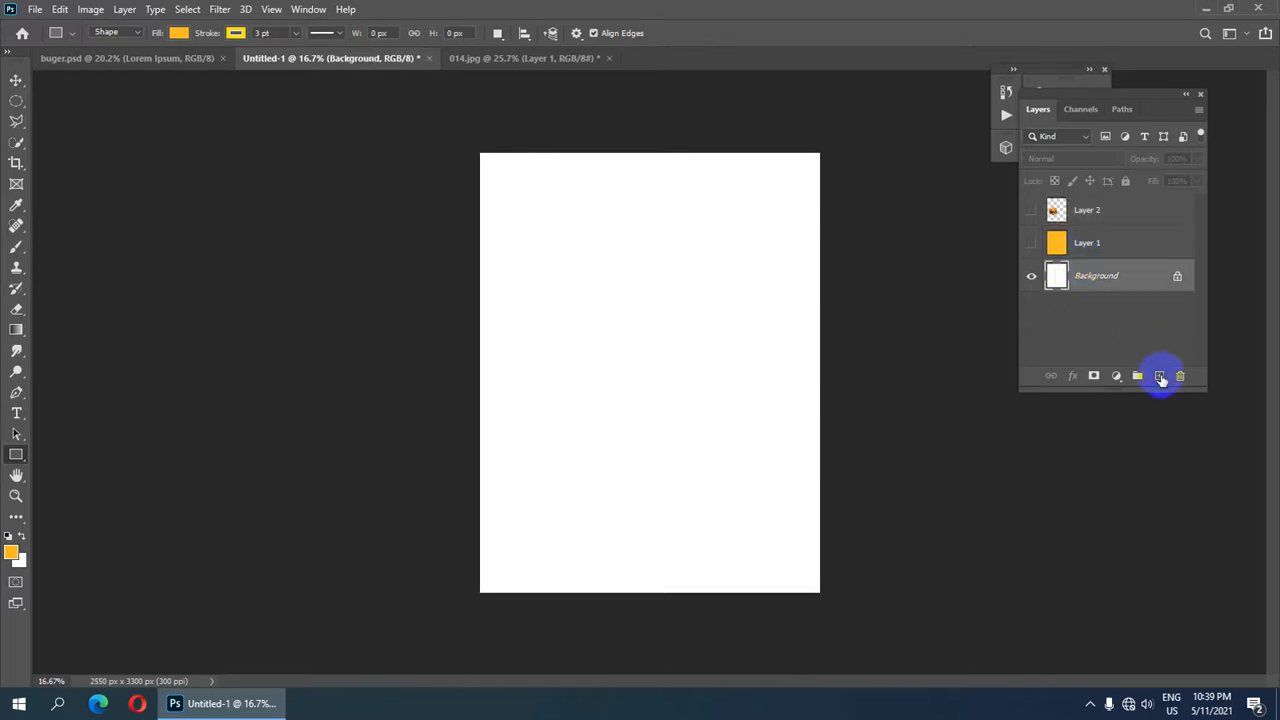
left_click(1160, 377)
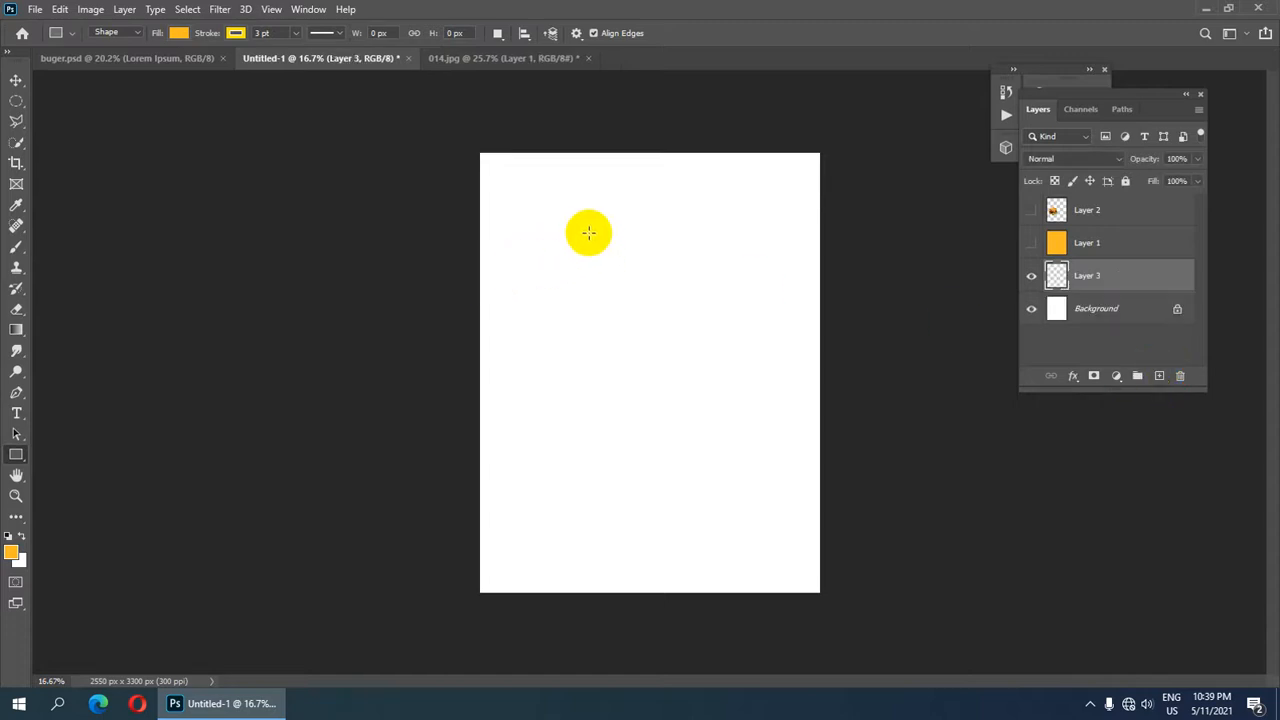
left_click_drag(587, 226, 612, 404)
key("ctrl+0")
scroll(611, 246, "up", 2)
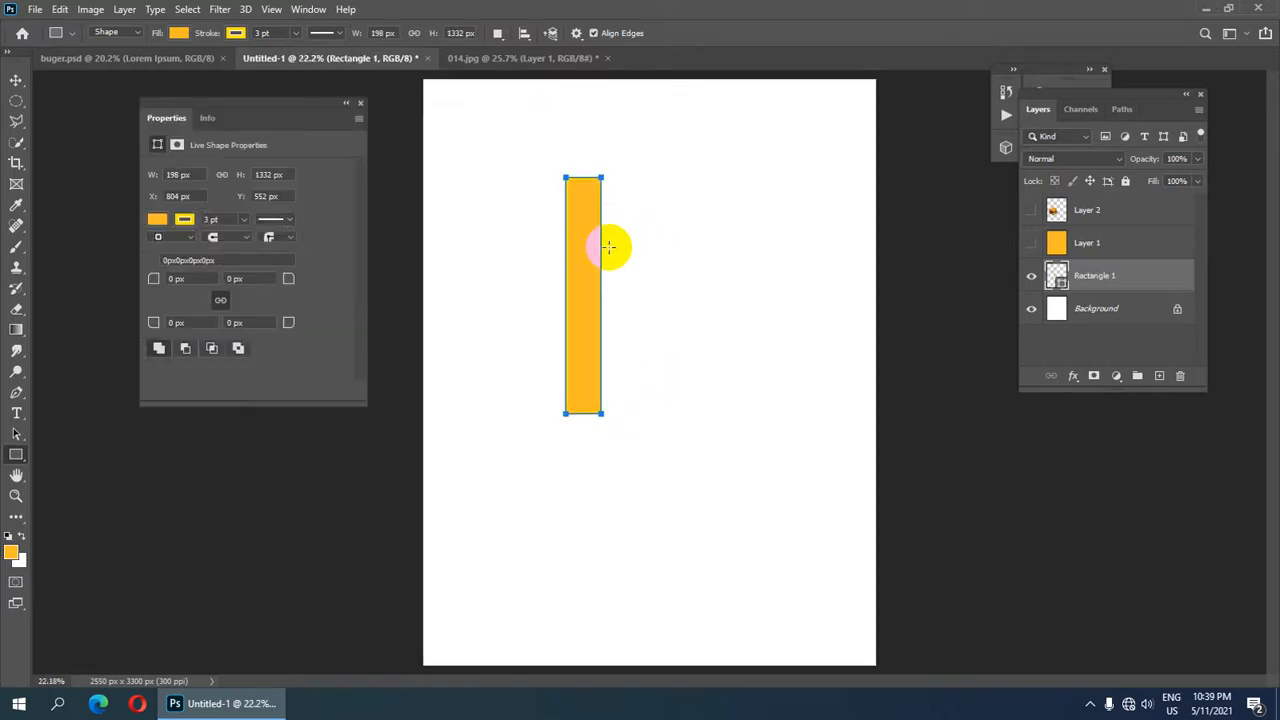
scroll(589, 225, "down", 3)
scroll(590, 228, "up", 2)
scroll(589, 227, "up", 1)
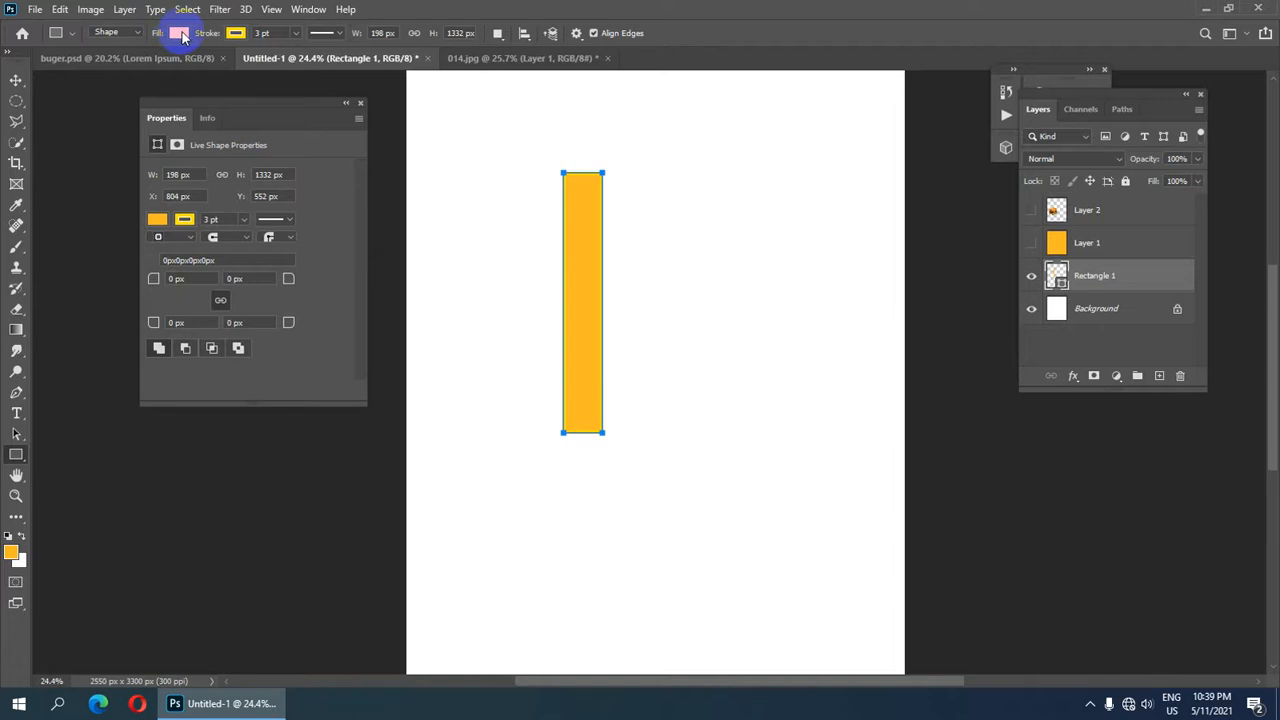
scroll(591, 246, "up", 4)
scroll(588, 230, "down", 5)
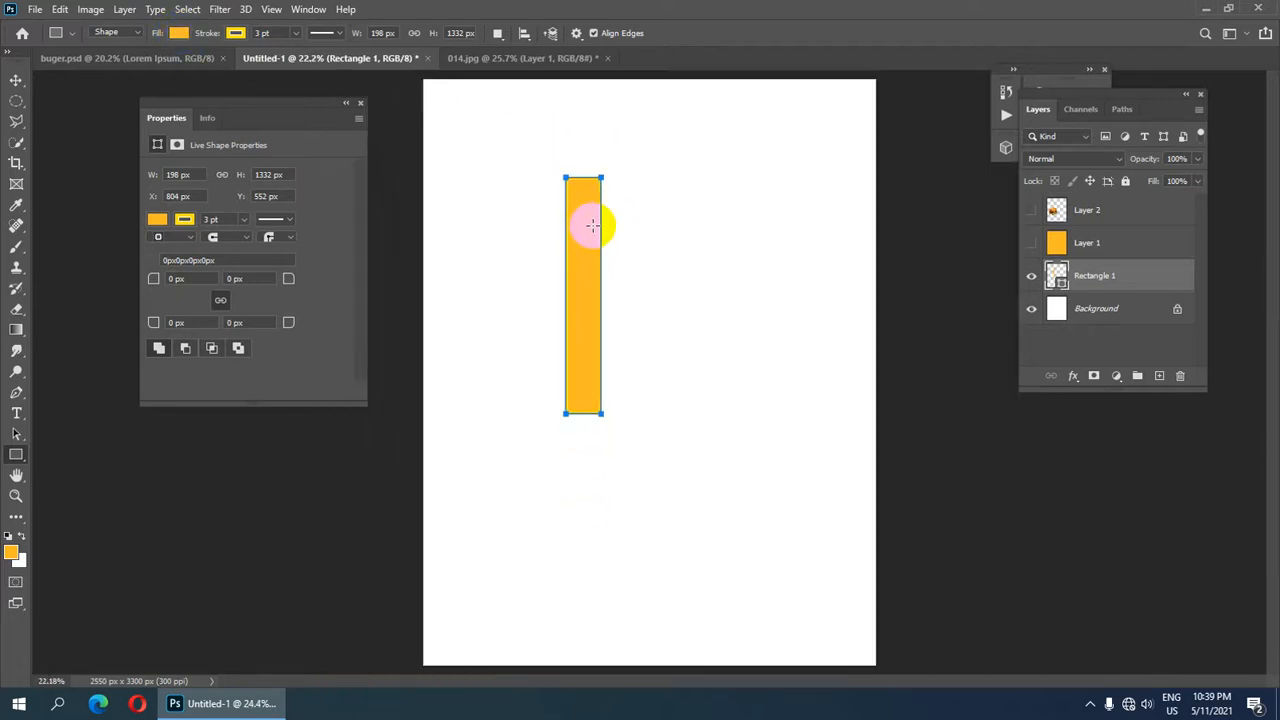
scroll(591, 255, "up", 1)
scroll(589, 255, "down", 4)
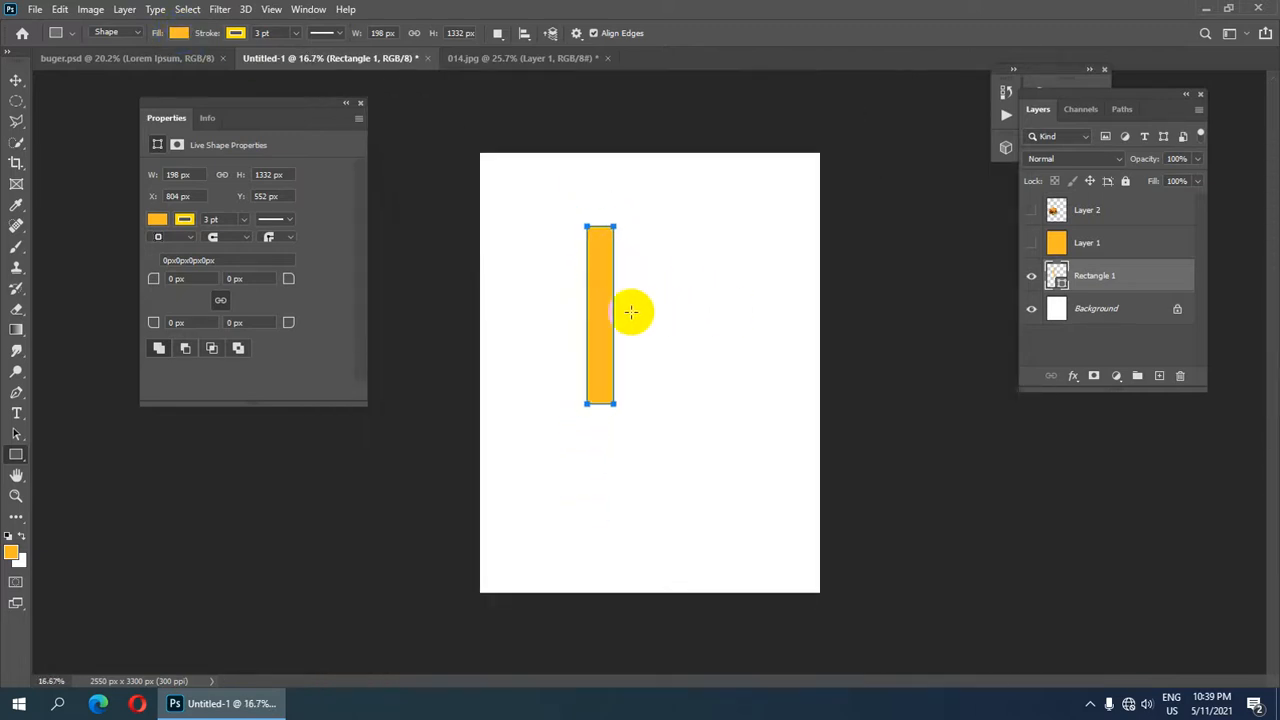
scroll(630, 312, "up", 2)
scroll(630, 312, "up", 1)
scroll(626, 300, "down", 2)
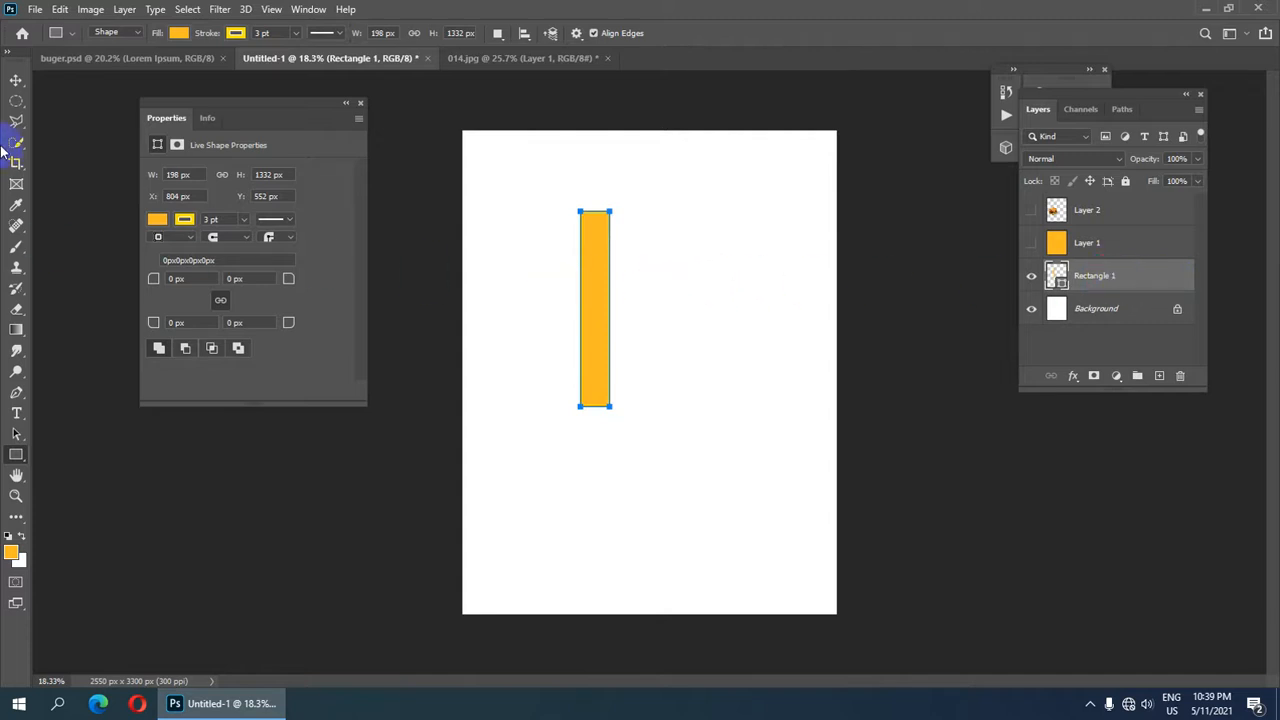
Distort the upright orange rectangle into a narrow downward-pointing wedge by bringing its two bottom corners together at the centre.
left_click(15, 84)
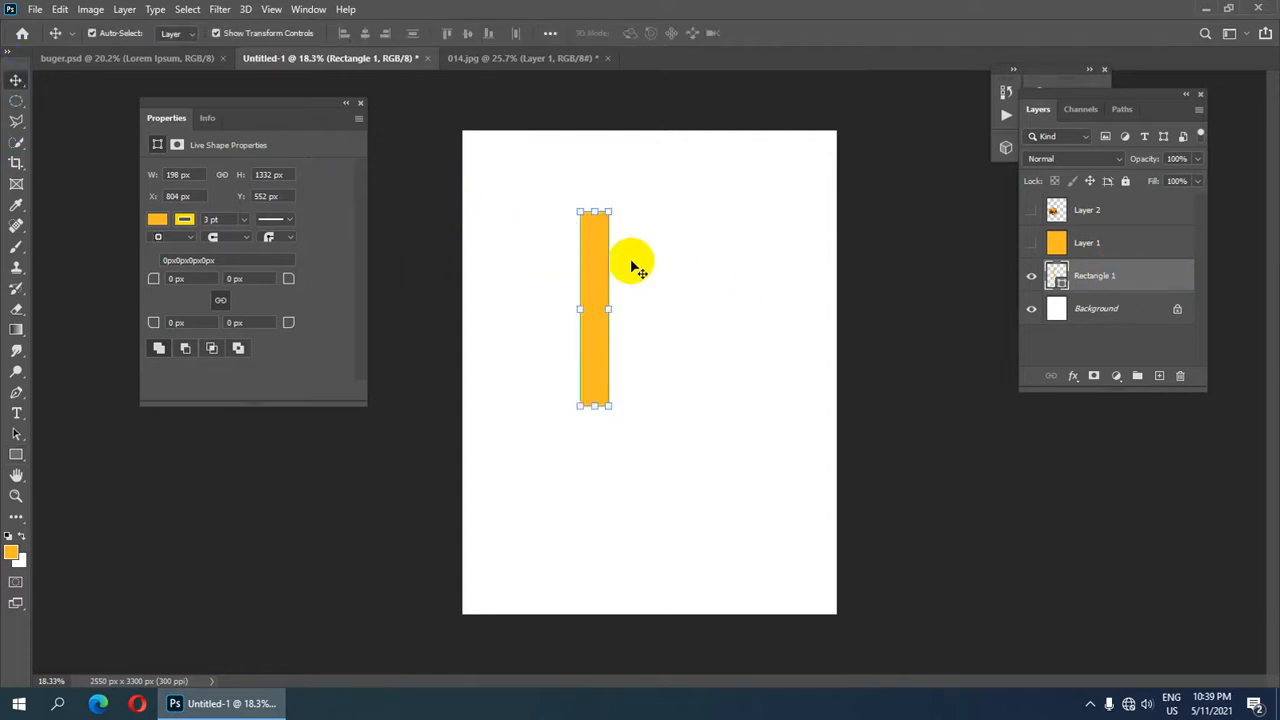
key("ctrl+t")
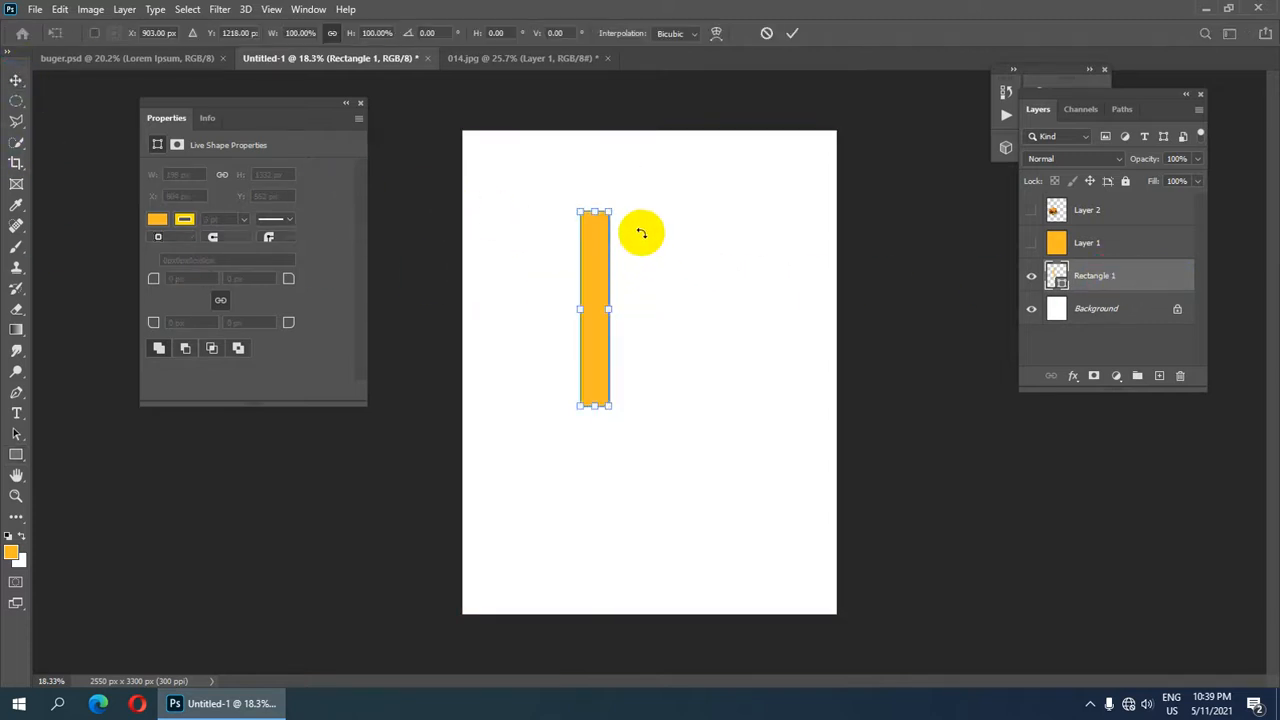
right_click(668, 245)
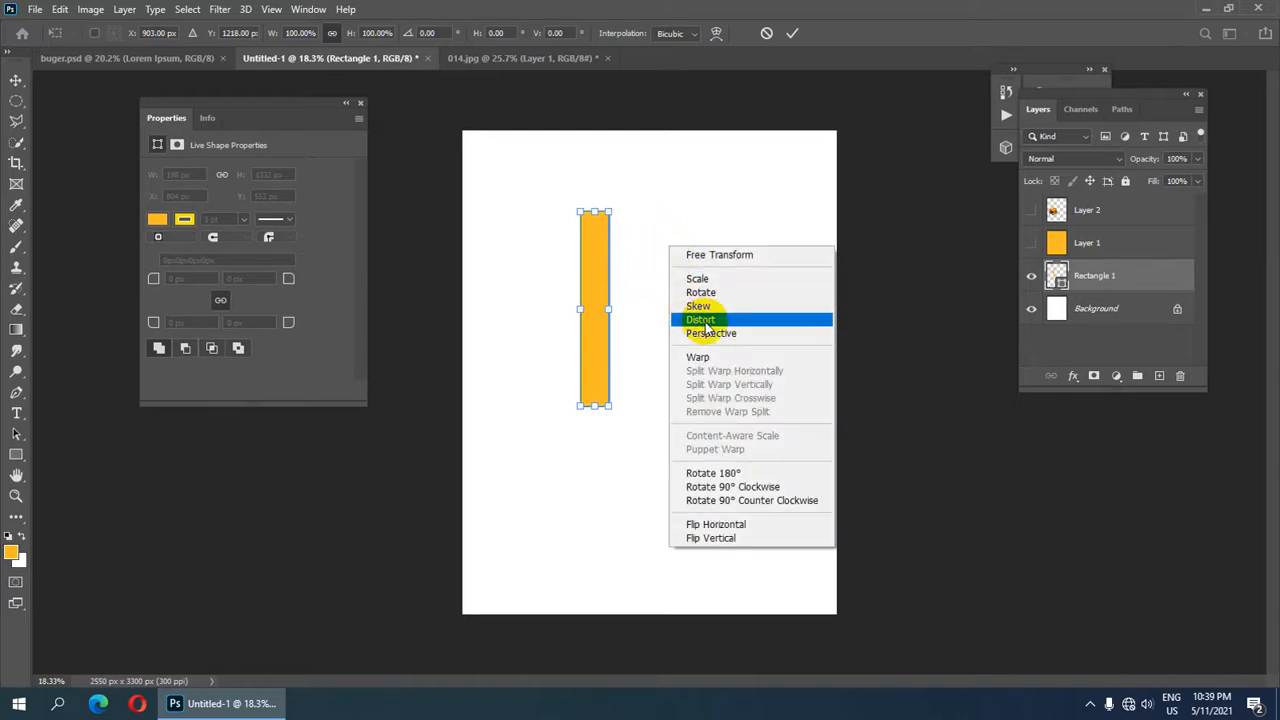
left_click(700, 318)
left_click(609, 408)
mouse_move(609, 408)
left_mouse_down()
mouse_move(584, 410)
mouse_move(596, 408)
left_mouse_up()
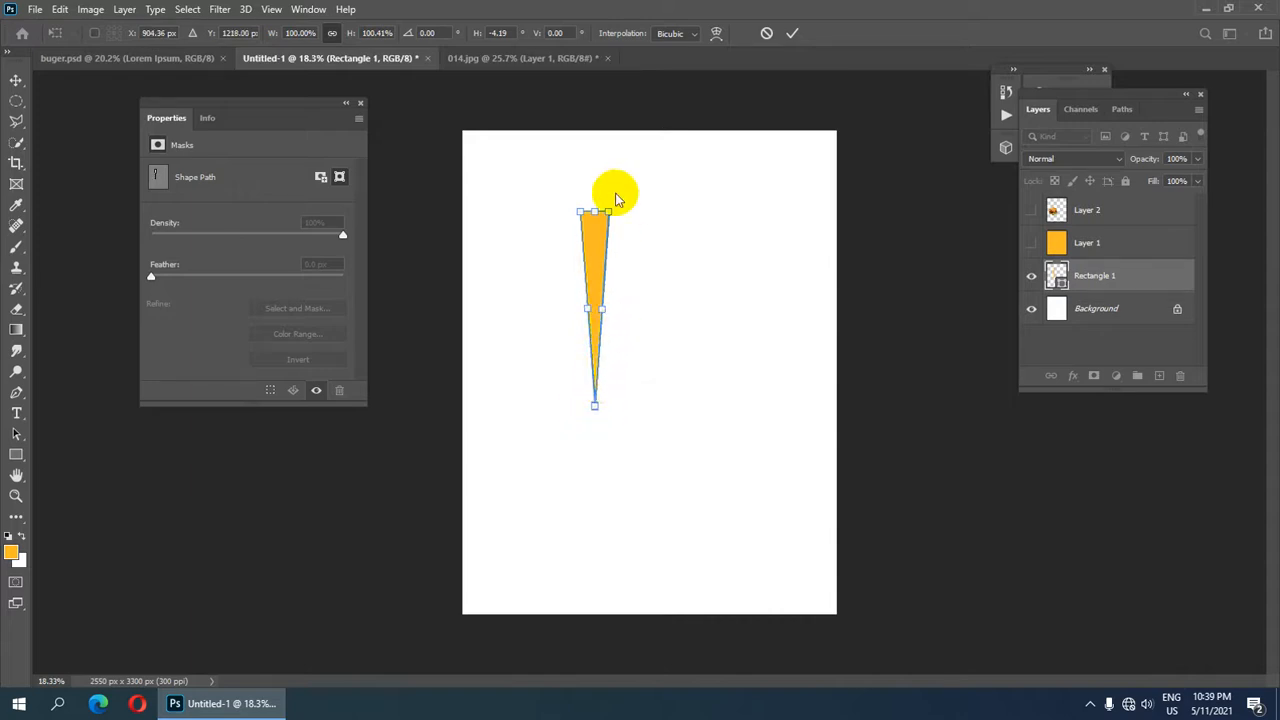
left_click(792, 33)
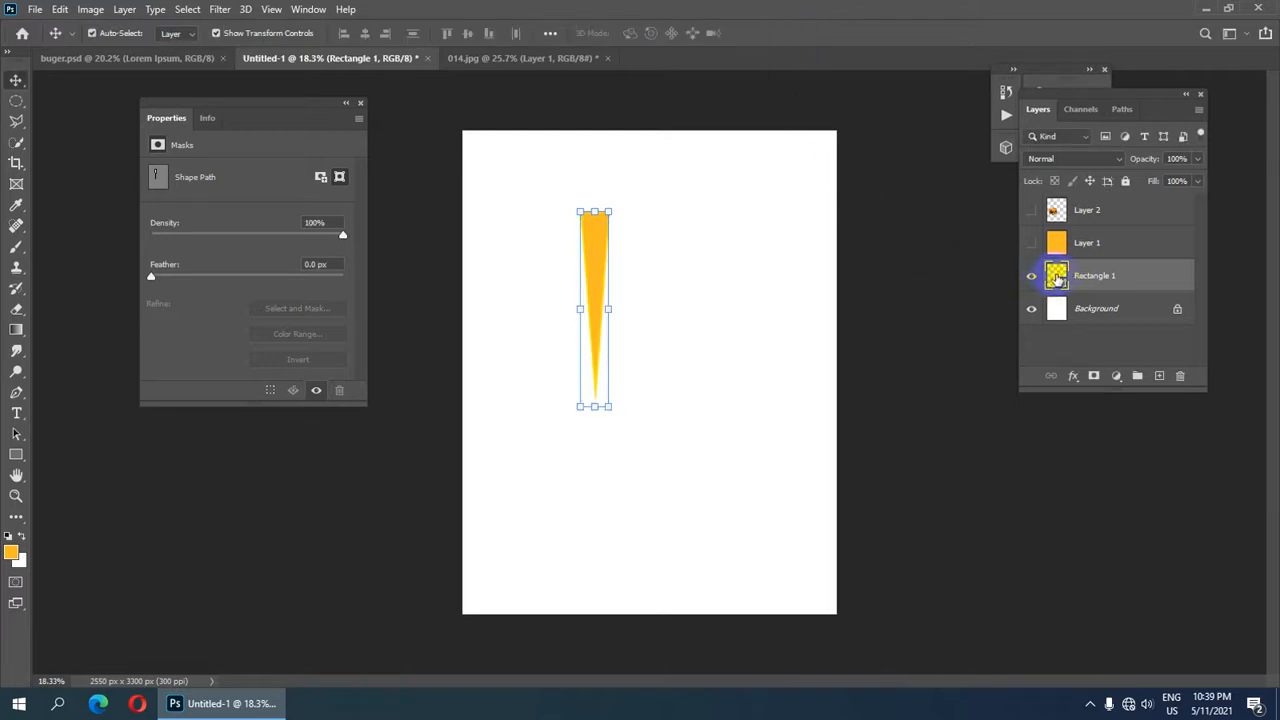
Select the wedge's outline from its layer and add a white (#ffffff) Stroke layer style of 5 px positioned inside.
left_click(1057, 277, "ctrl")
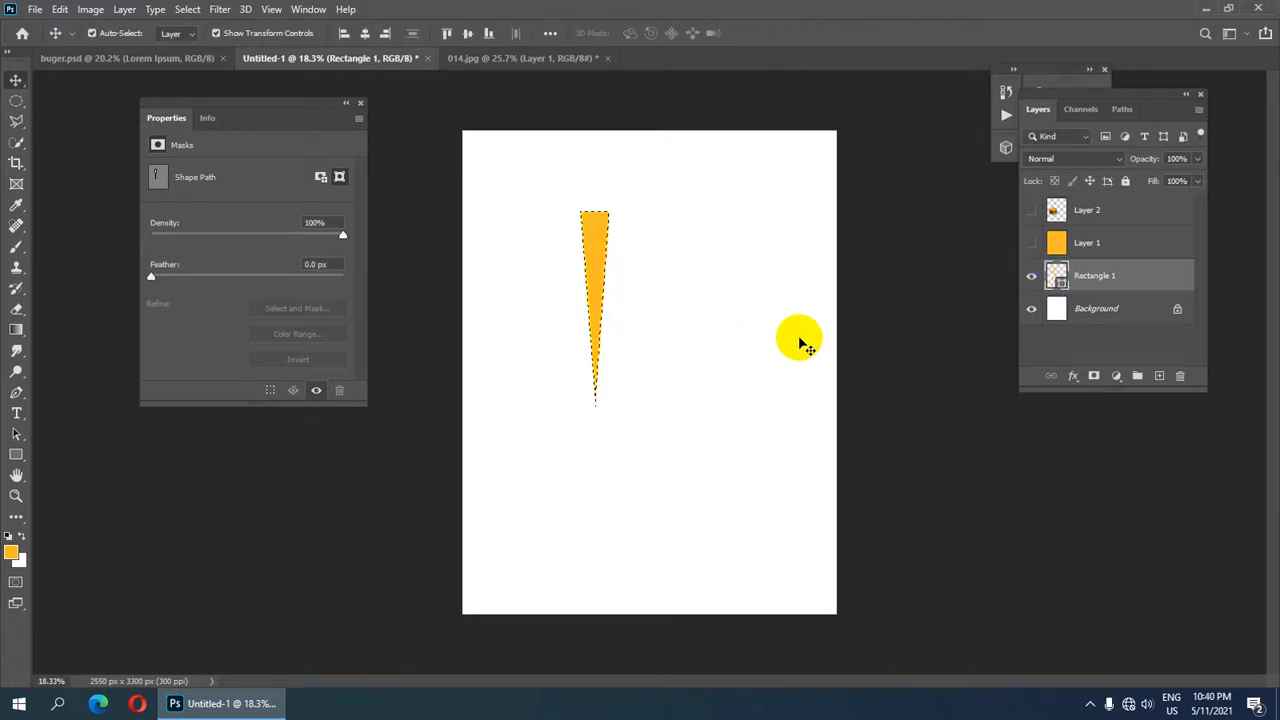
left_click(1073, 376)
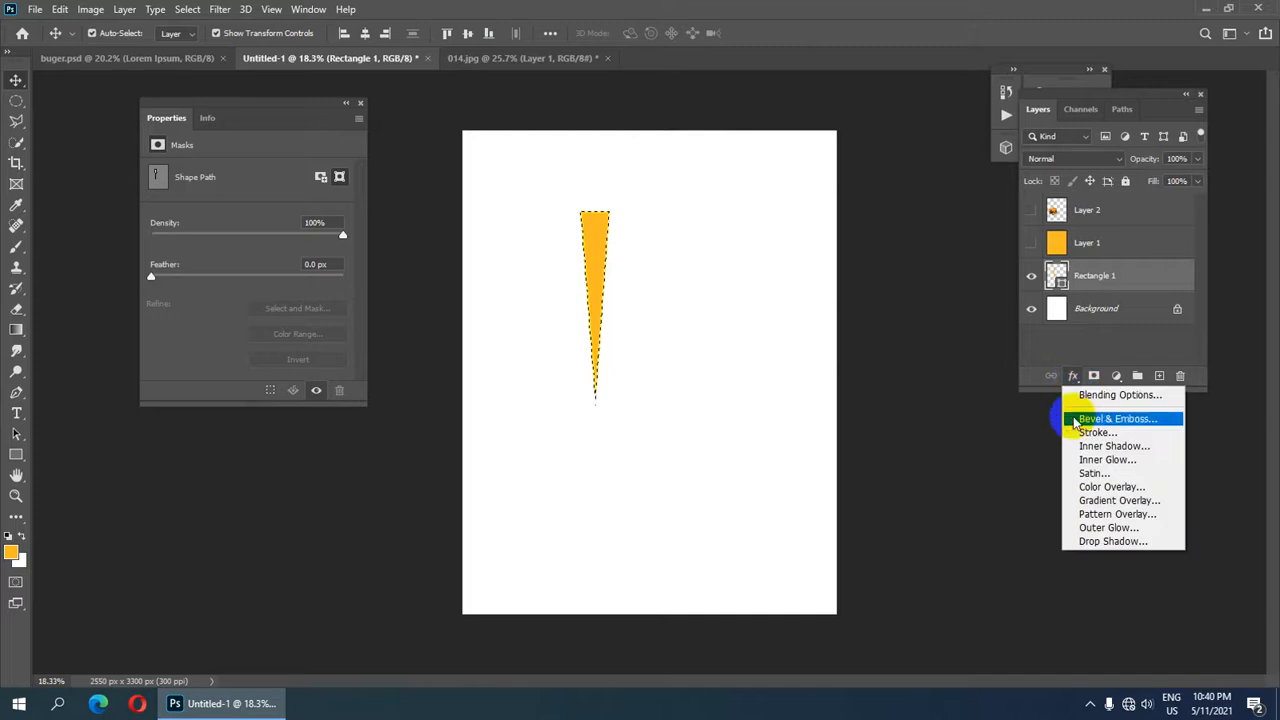
left_click(1097, 433)
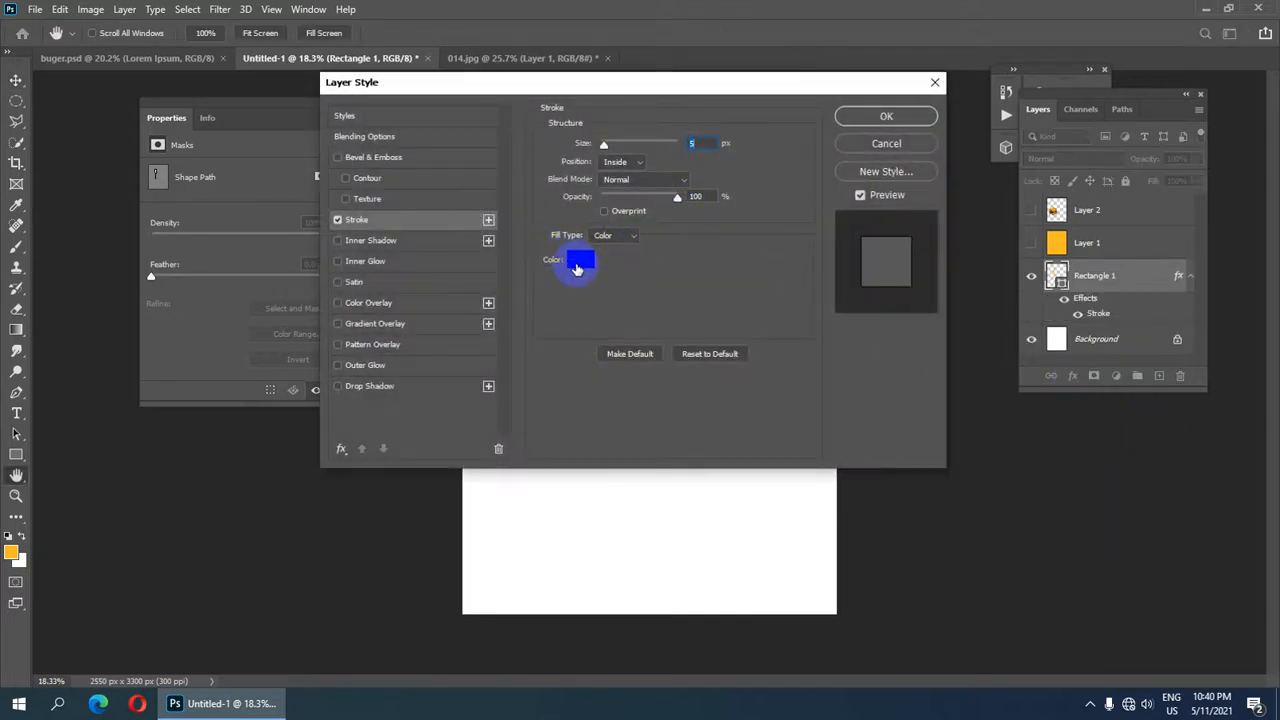
left_click(580, 262)
type("ffffff")
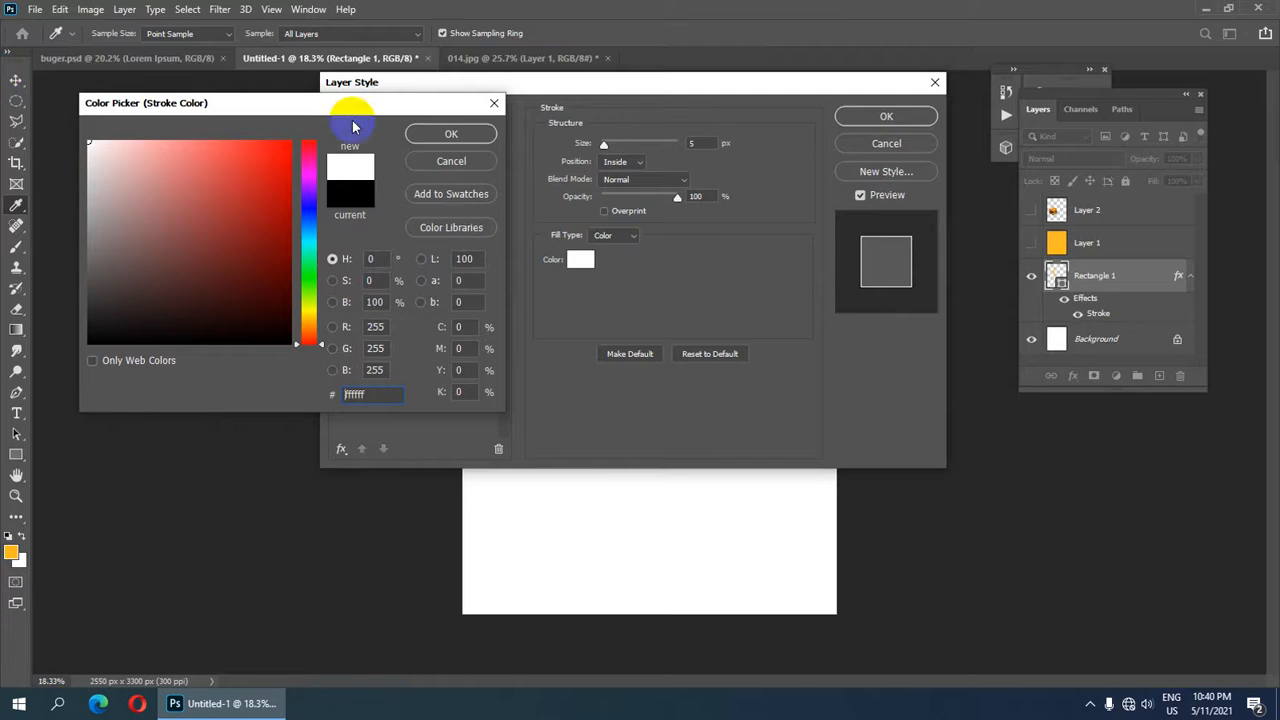
left_click(451, 133)
left_click(706, 143)
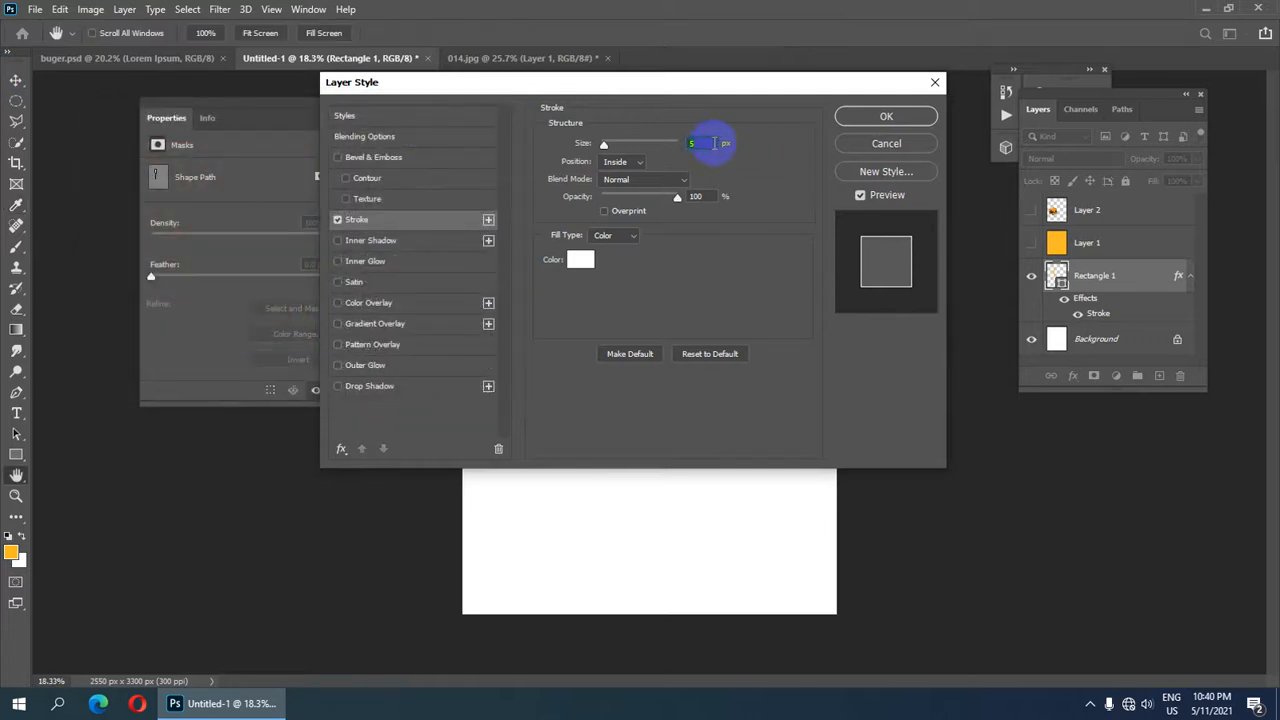
left_click(905, 116)
Deselect the wedge's outline.
scroll(591, 271, "up", 2)
scroll(592, 268, "down", 1)
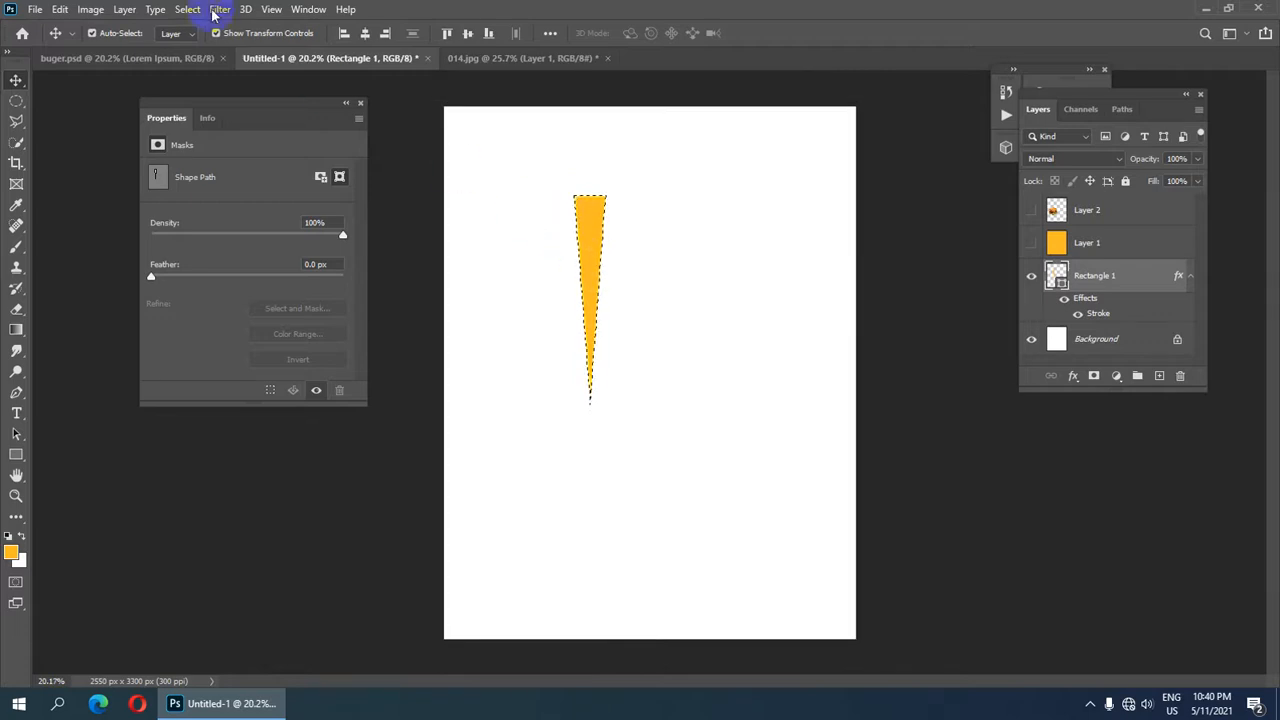
left_click(186, 10)
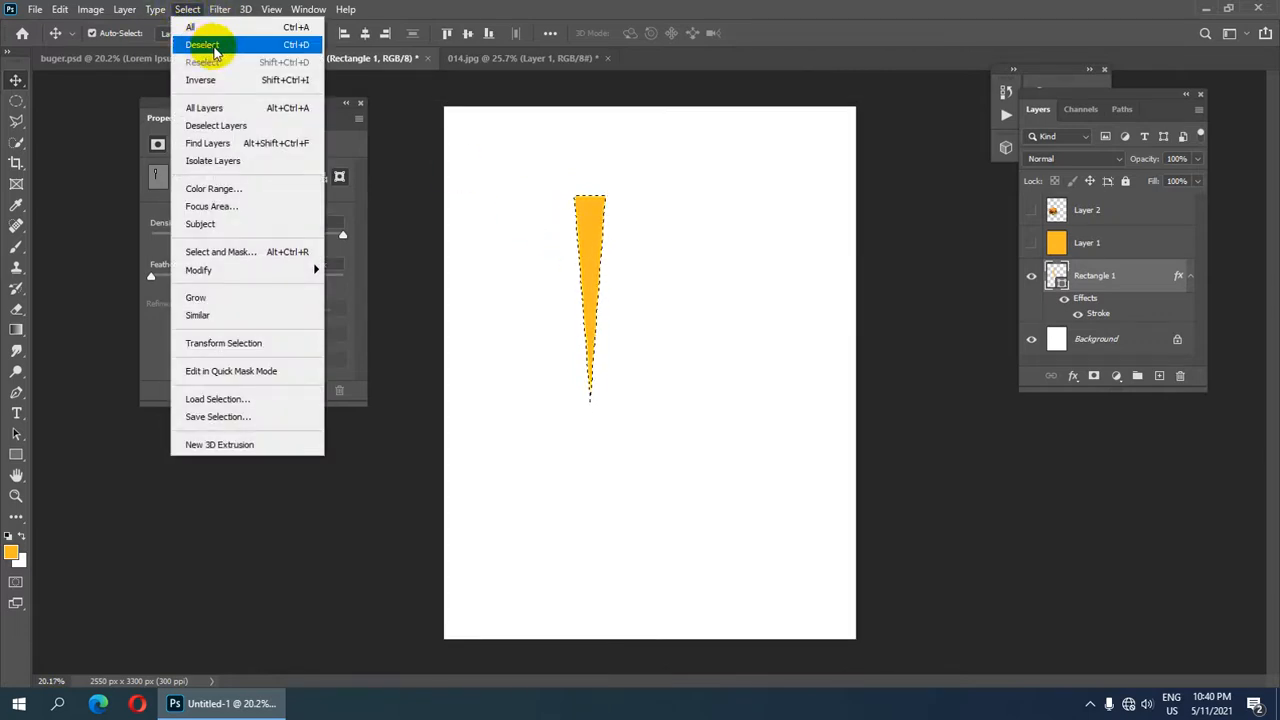
left_click(220, 46)
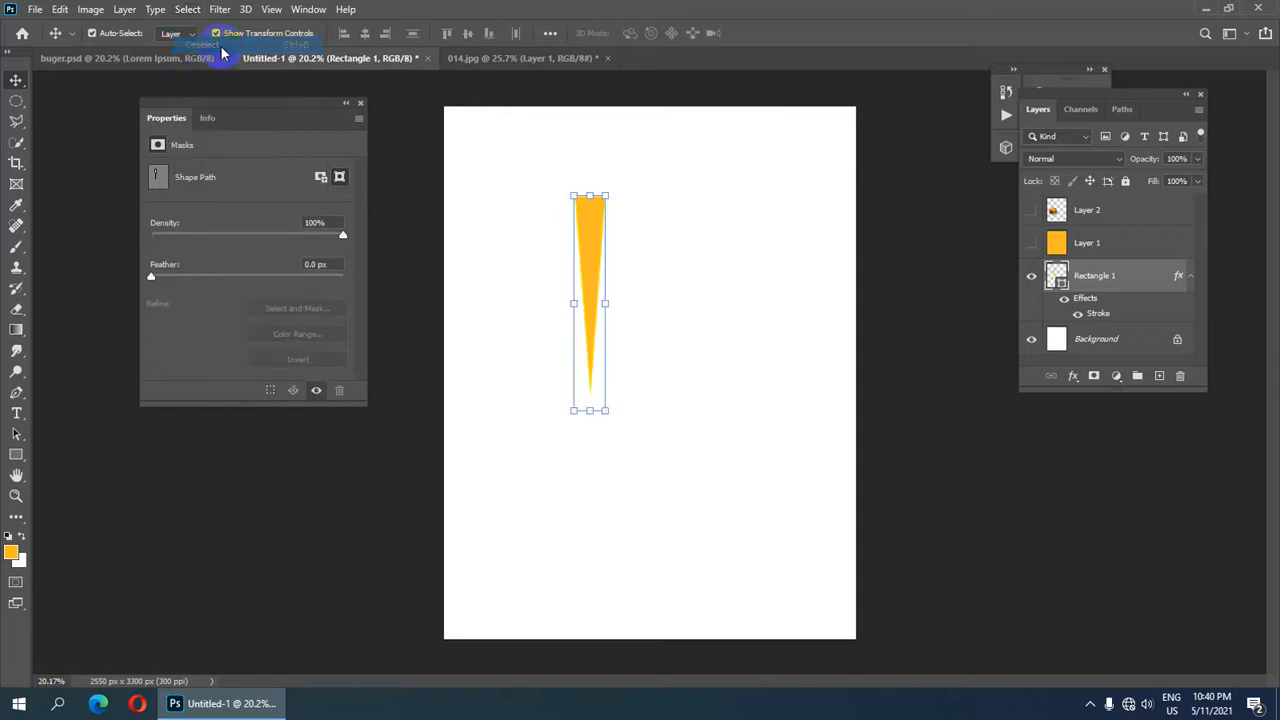
Duplicate the wedge, rotate the copy by about 13.7° so its tip meets the original's tip, and apply the transform.
scroll(600, 282, "up", 1)
scroll(598, 282, "down", 1)
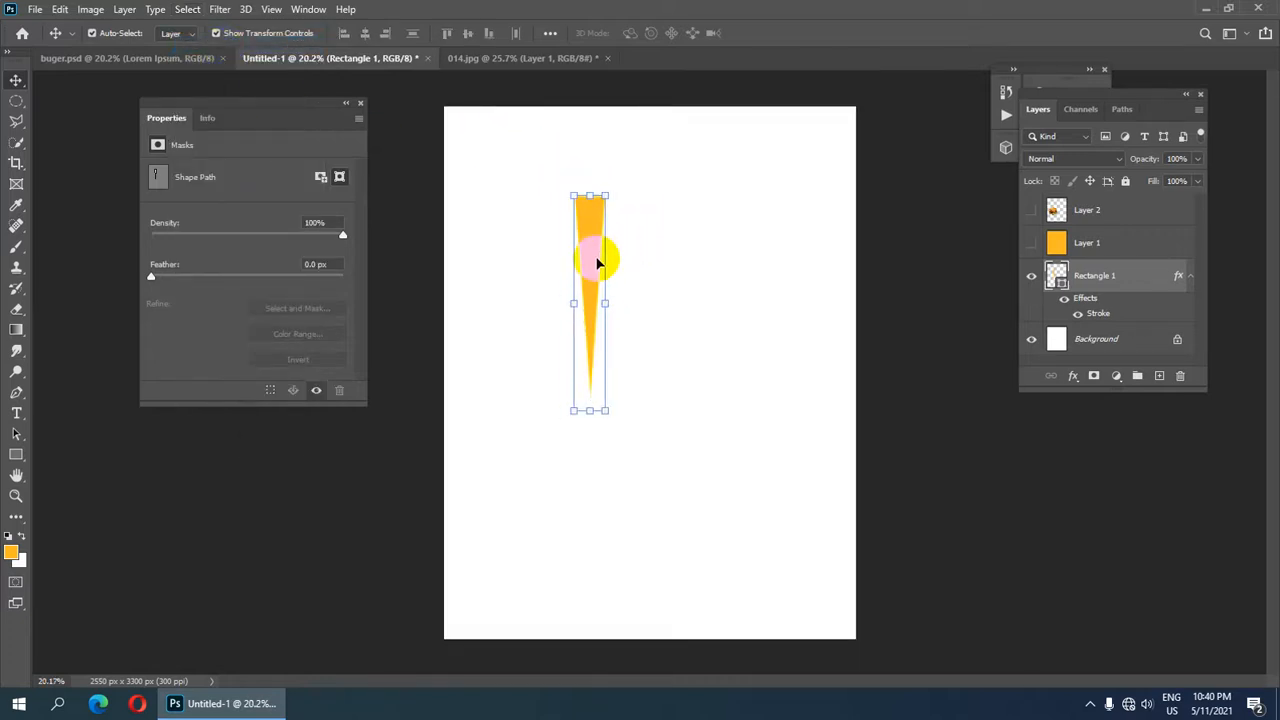
key("ctrl+t")
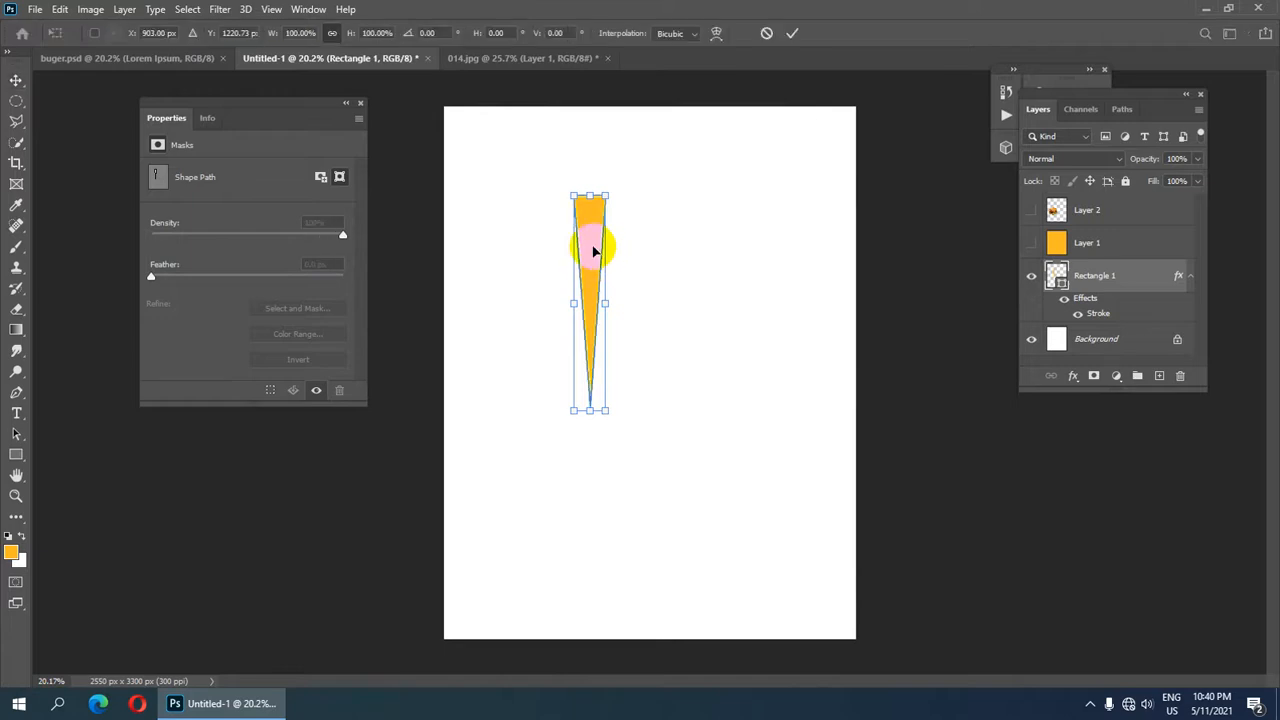
left_click_drag(592, 250, 670, 203)
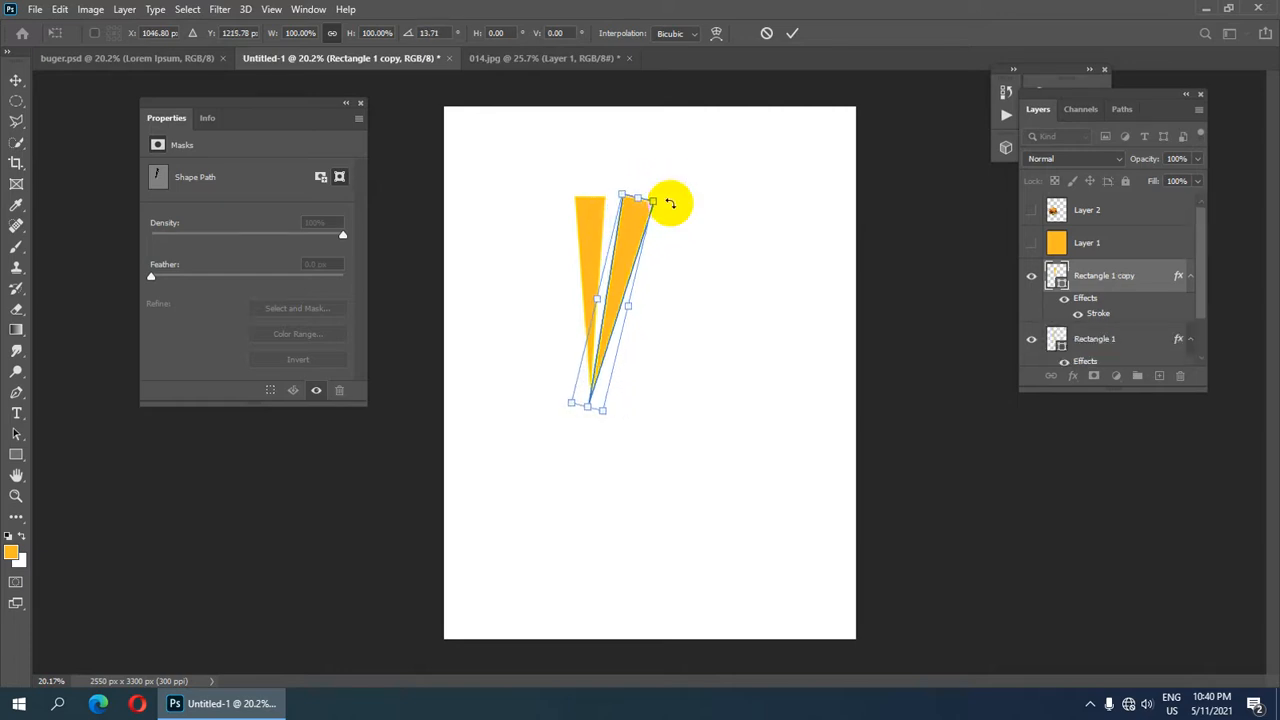
key("Up")
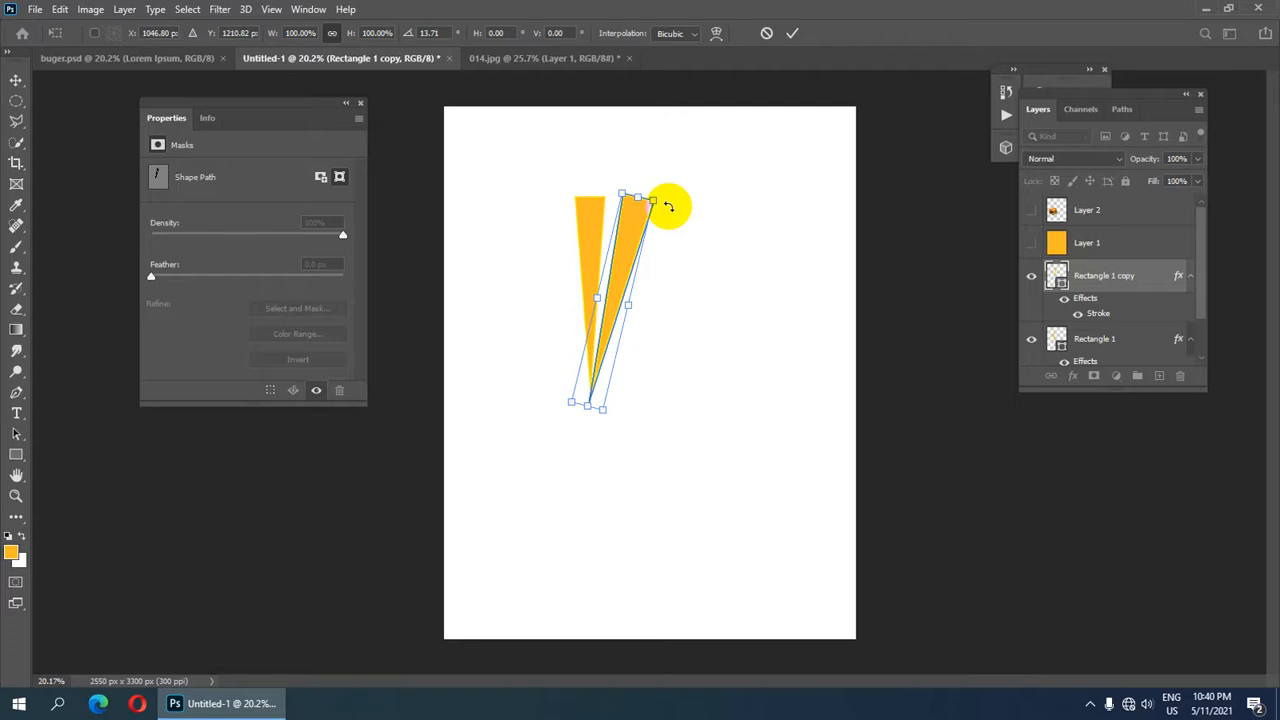
scroll(589, 418, "up", 2)
scroll(612, 370, "down", 3)
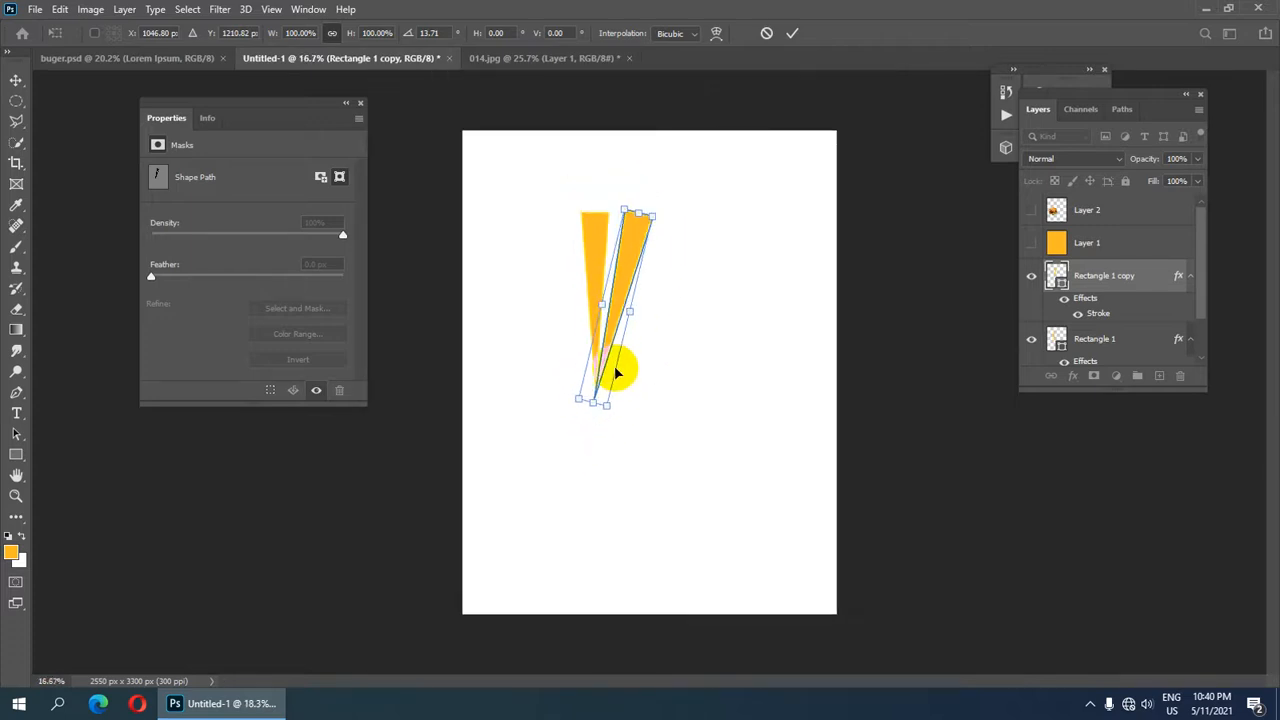
key("Down")
key("Down")
key("Down")
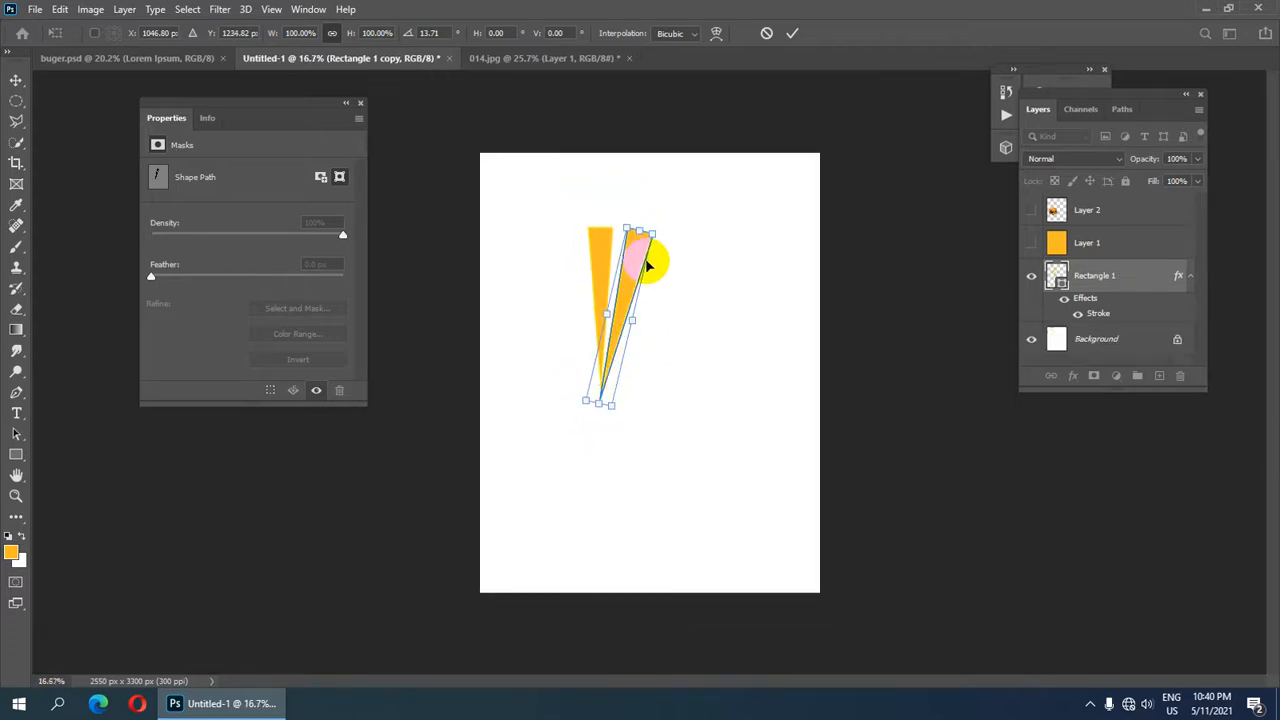
left_click(791, 34)
Repeat the copy-and-rotate transform on the wedge until the copies form a full circular sunburst, up to Rectangle 1 copy 26.
left_click(630, 293)
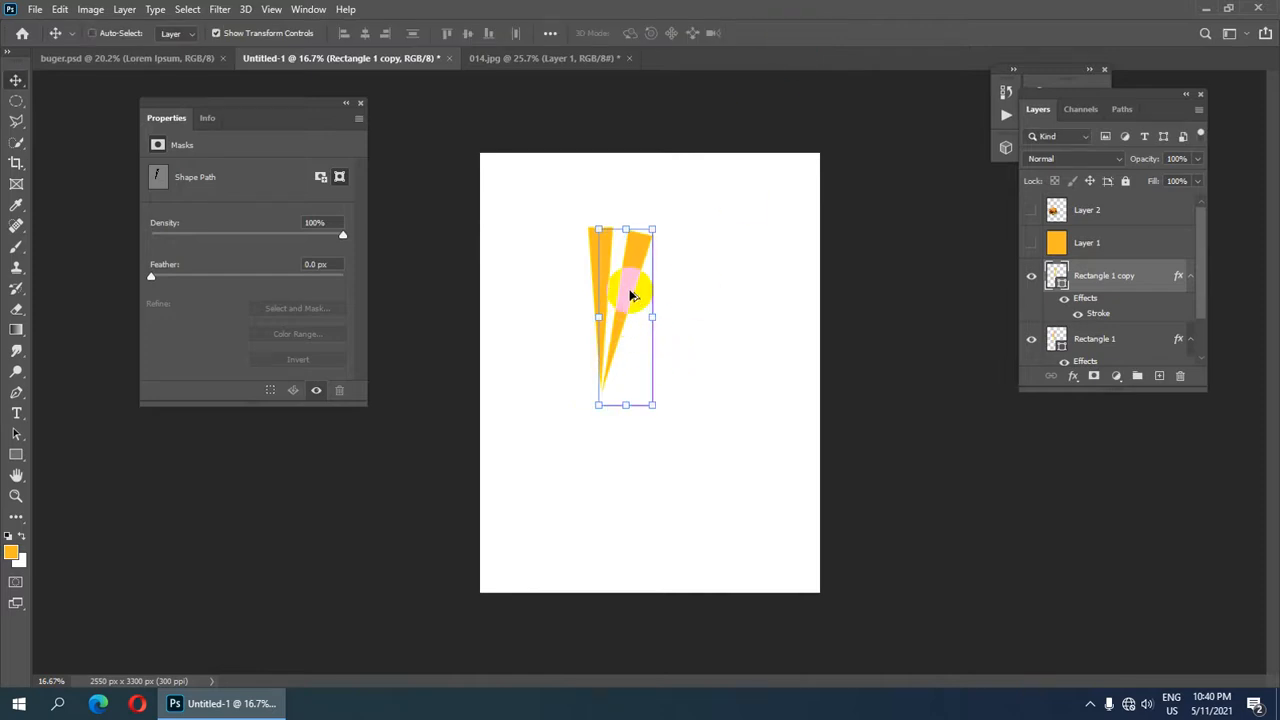
key("ctrl+alt+shift+t")
key("ctrl+alt+shift+t")
key("ctrl+alt+shift+t")
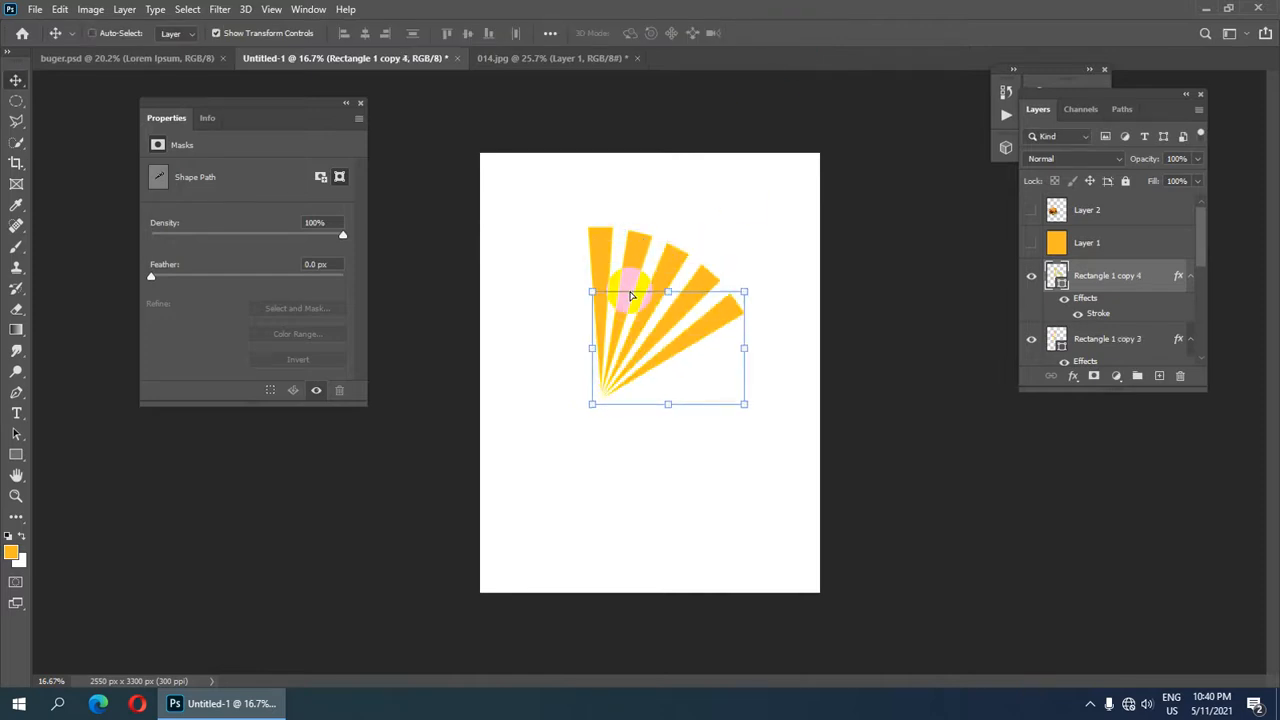
key("ctrl+alt+shift+t")
key("ctrl+alt+shift+t")
key("ctrl+alt+shift+t")
key("ctrl+alt+shift+t")
key("ctrl+alt+shift+t")
key("ctrl+alt+shift+t")
key("ctrl+alt+shift+t")
key("ctrl+alt+shift+t")
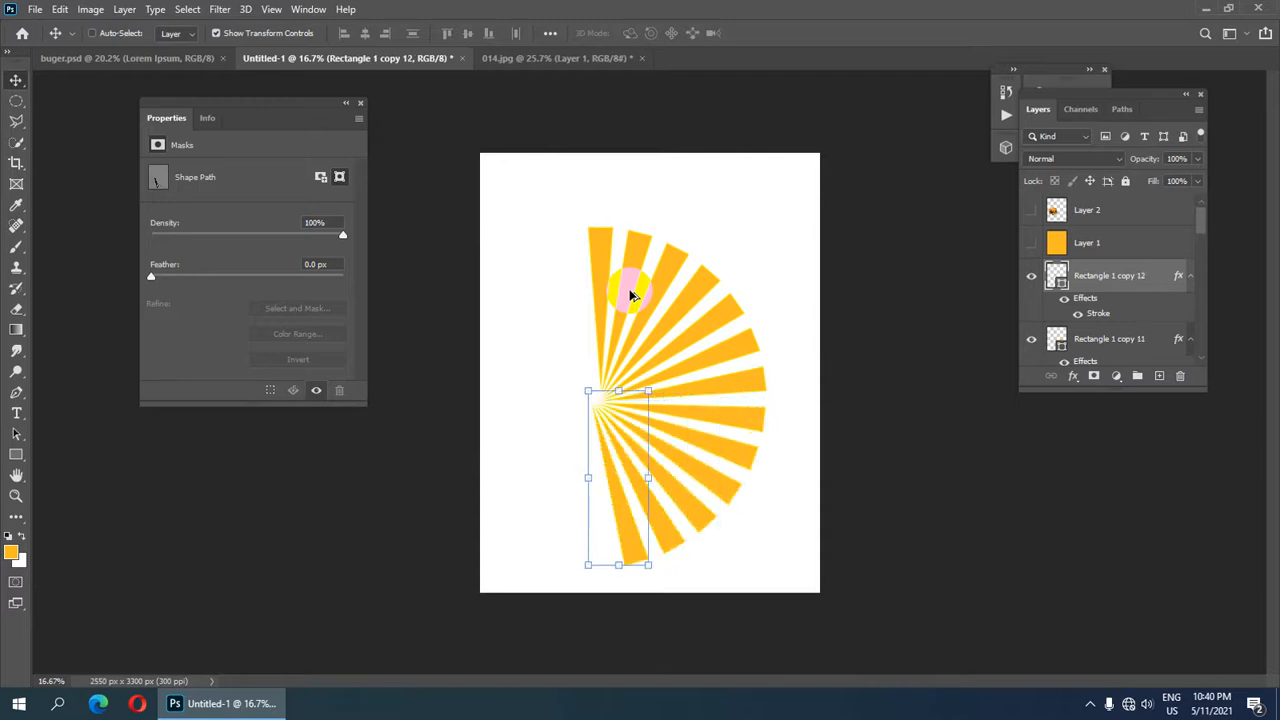
key("ctrl+alt+shift+t")
key("ctrl+alt+shift+t")
key("ctrl+alt+shift+t")
key("ctrl+alt+shift+t")
key("ctrl+alt+shift+t")
key("ctrl+alt+shift+t")
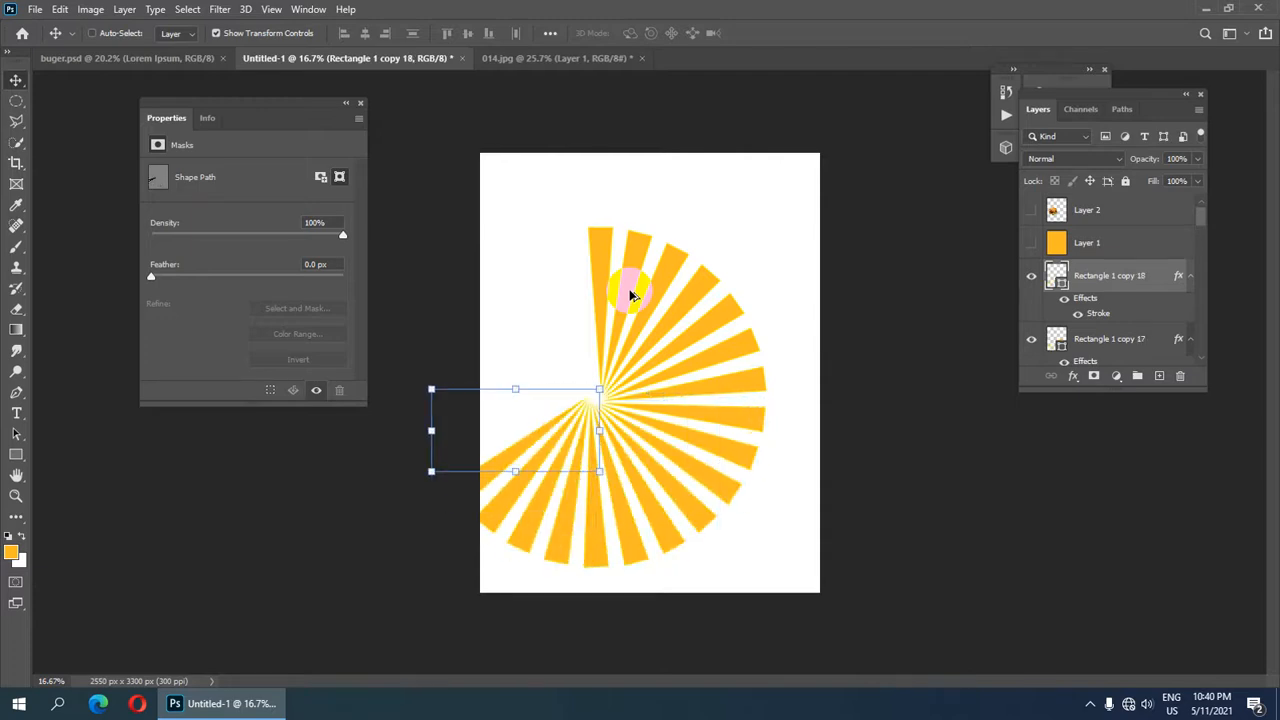
key("ctrl+alt+shift+t")
key("ctrl+alt+shift+t")
key("ctrl+alt+shift+t")
key("ctrl+alt+shift+t")
key("ctrl+alt+shift+t")
key("ctrl+alt+shift+t")
key("ctrl+alt+shift+t")
key("ctrl+alt+shift+t")
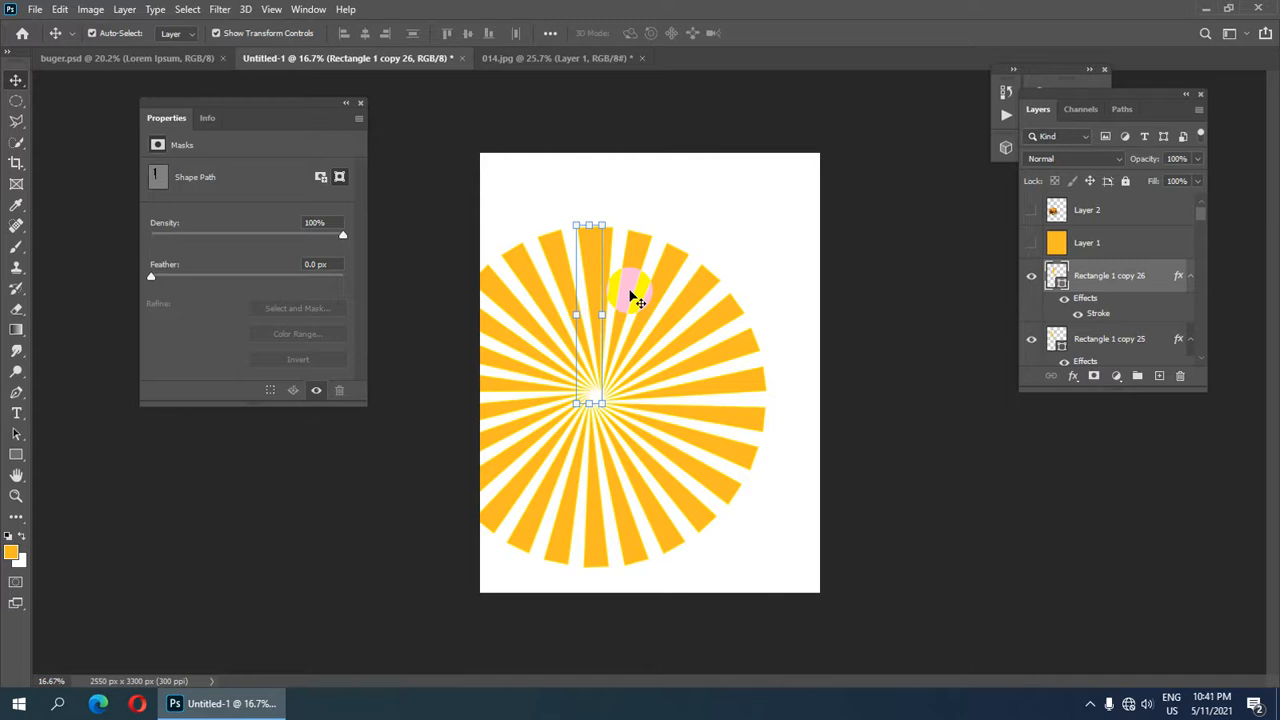
Select all the wedge layers from Rectangle 1 to Rectangle 1 copy 26 and merge them into one shape layer.
scroll(746, 296, "down", 5)
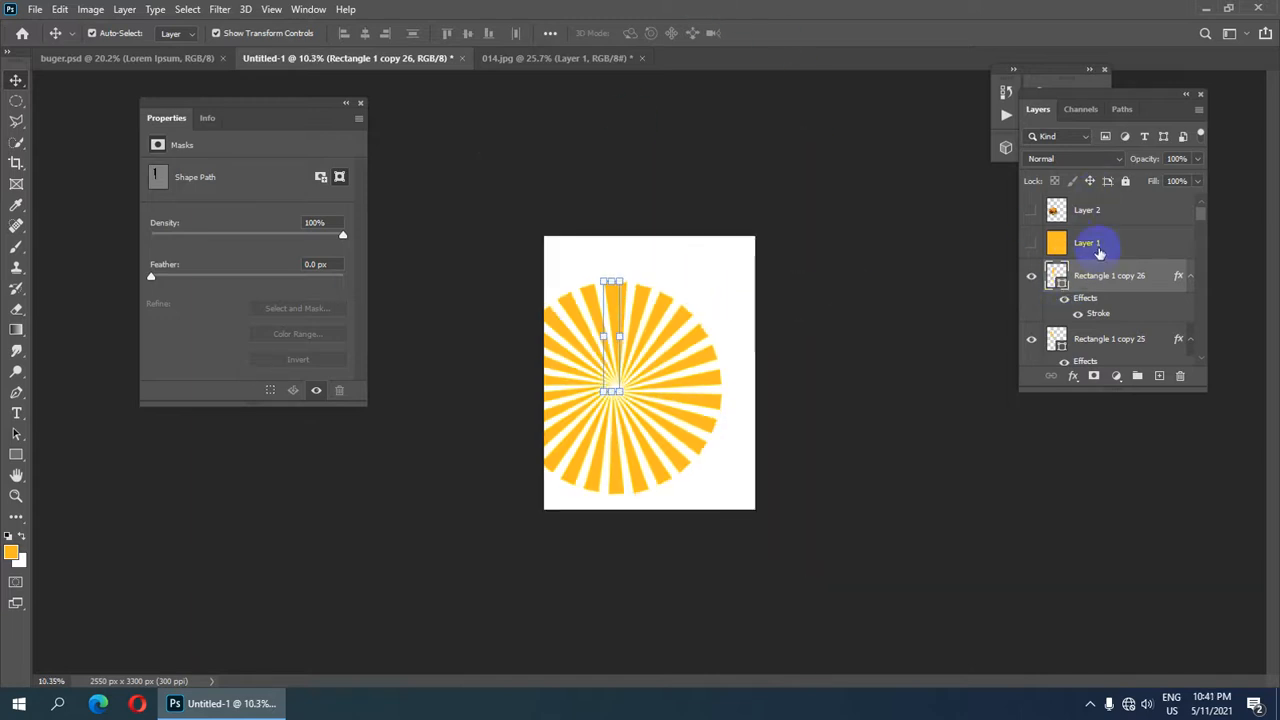
scroll(1100, 262, "down", 10)
scroll(1100, 287, "down", 10)
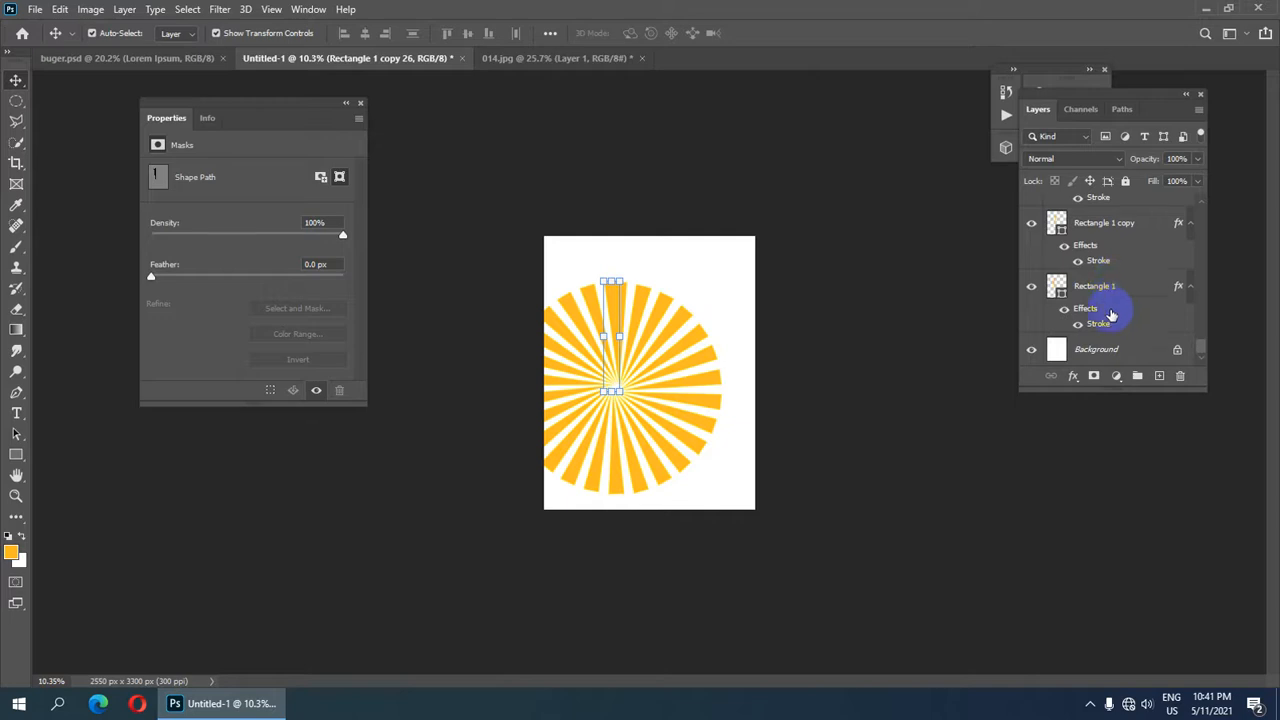
left_click(1062, 288)
scroll(1120, 262, "up", 5)
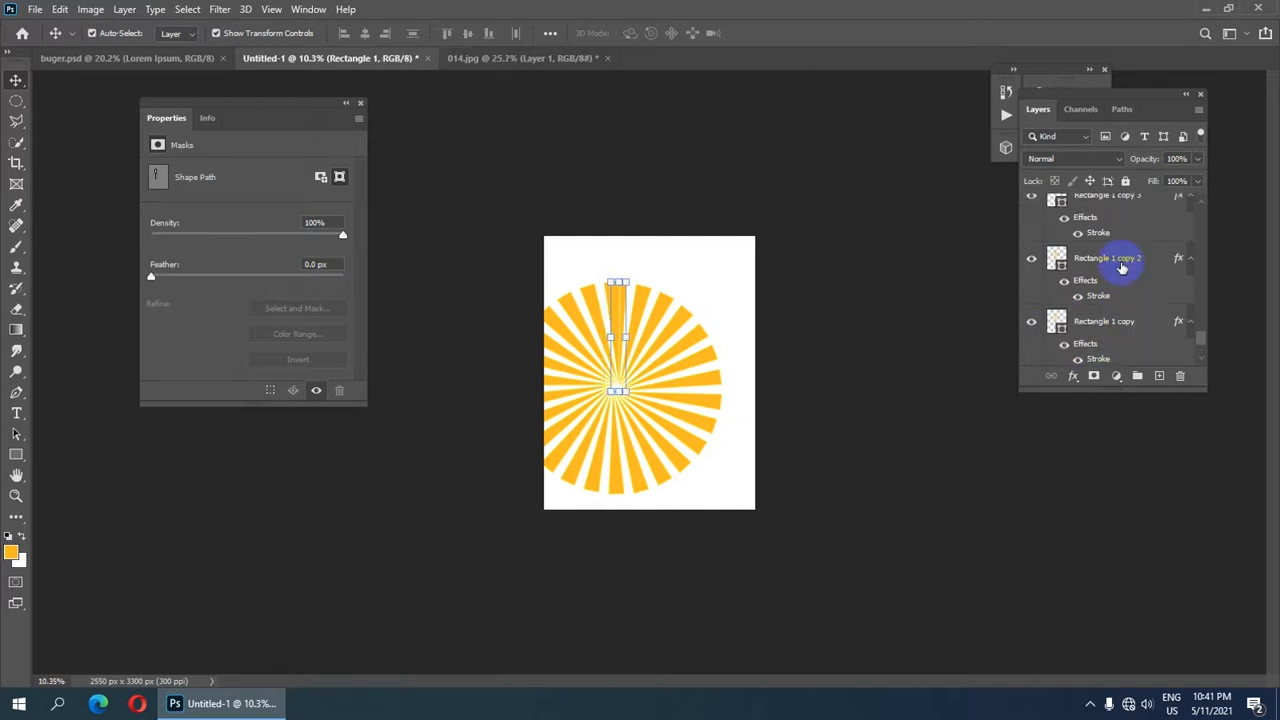
scroll(1122, 268, "up", 1)
scroll(1120, 268, "up", 2)
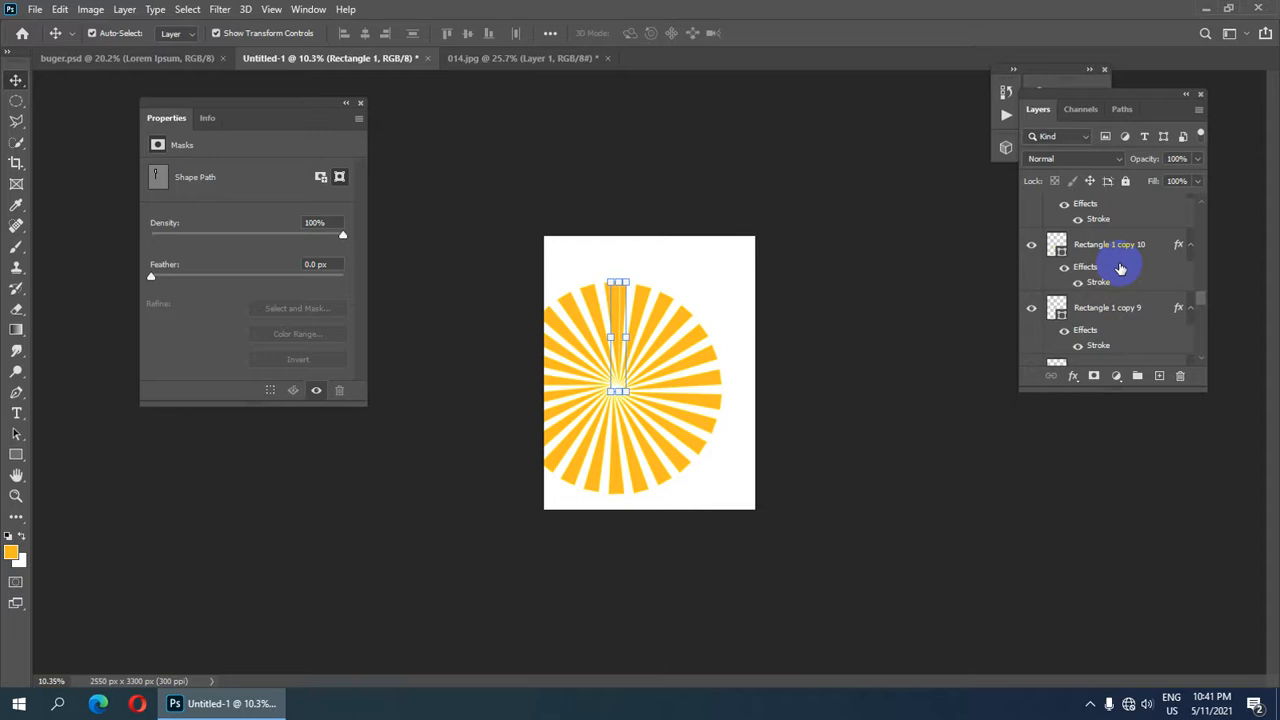
scroll(1120, 268, "up", 4)
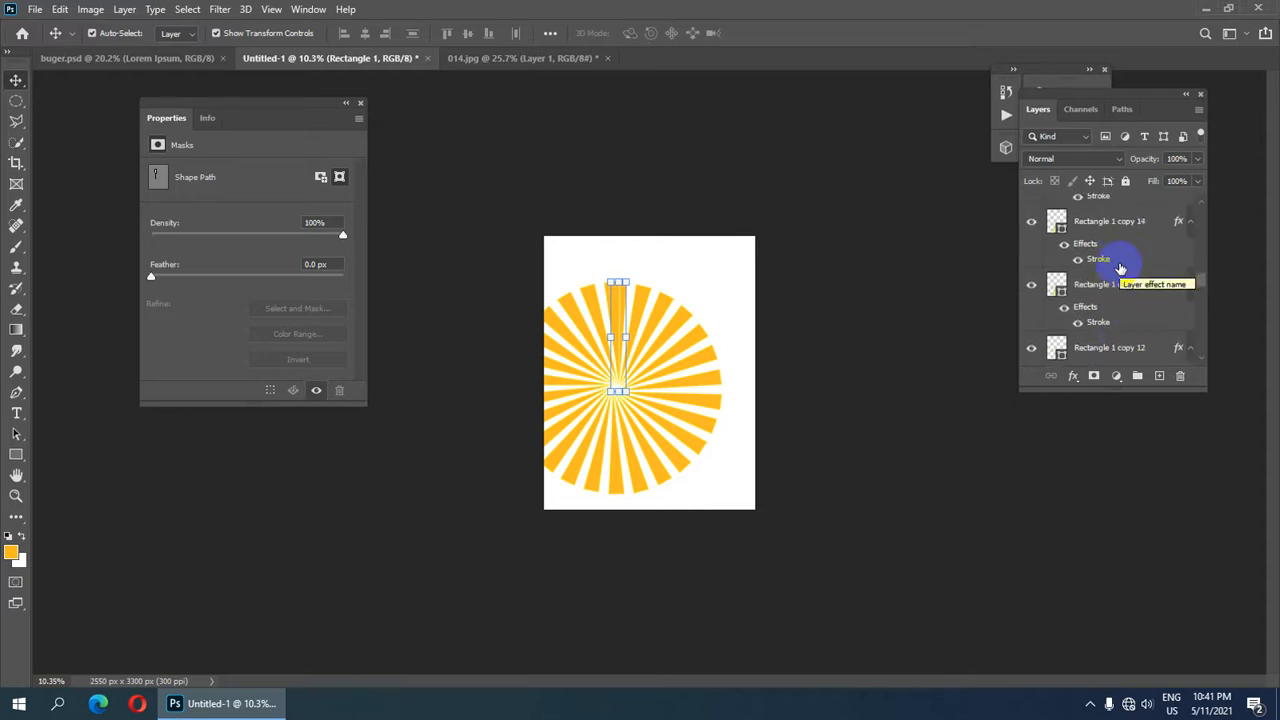
scroll(1120, 268, "up", 5)
scroll(1098, 260, "up", 3)
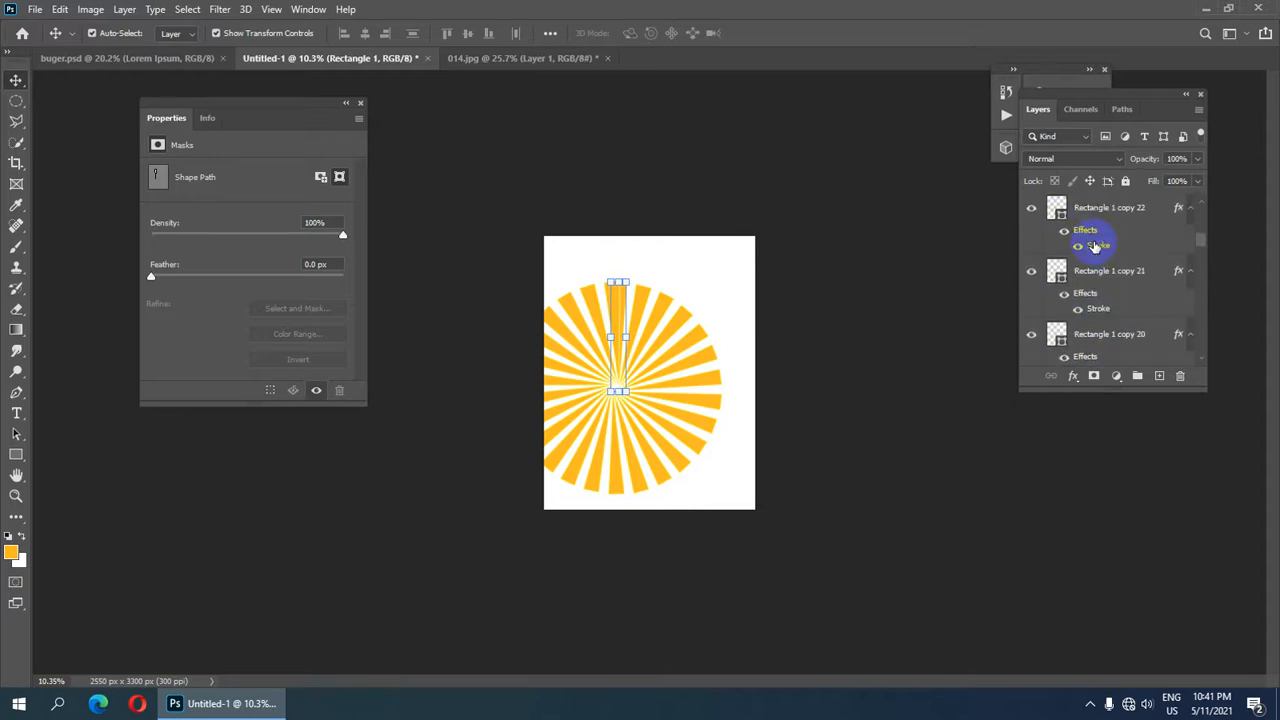
scroll(1096, 246, "up", 3)
scroll(1096, 247, "up", 1)
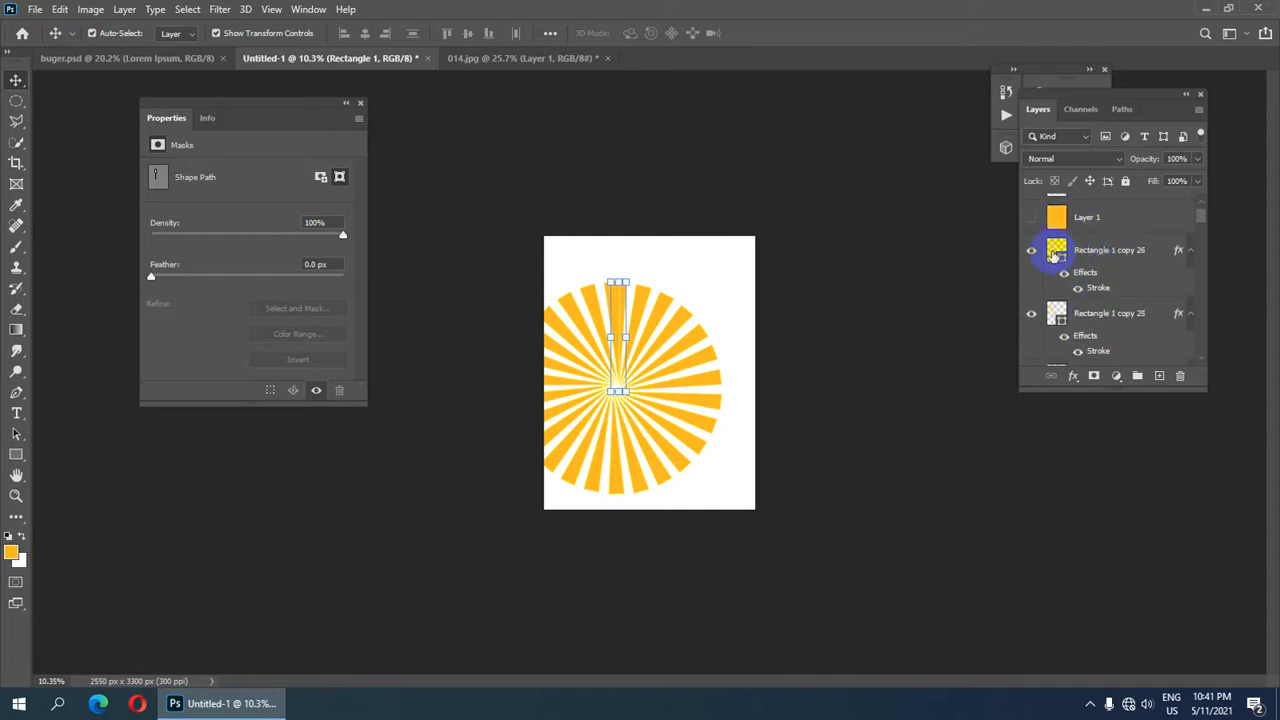
left_click(1055, 252, "shift")
scroll(1057, 253, "down", 2)
scroll(1057, 253, "down", 1)
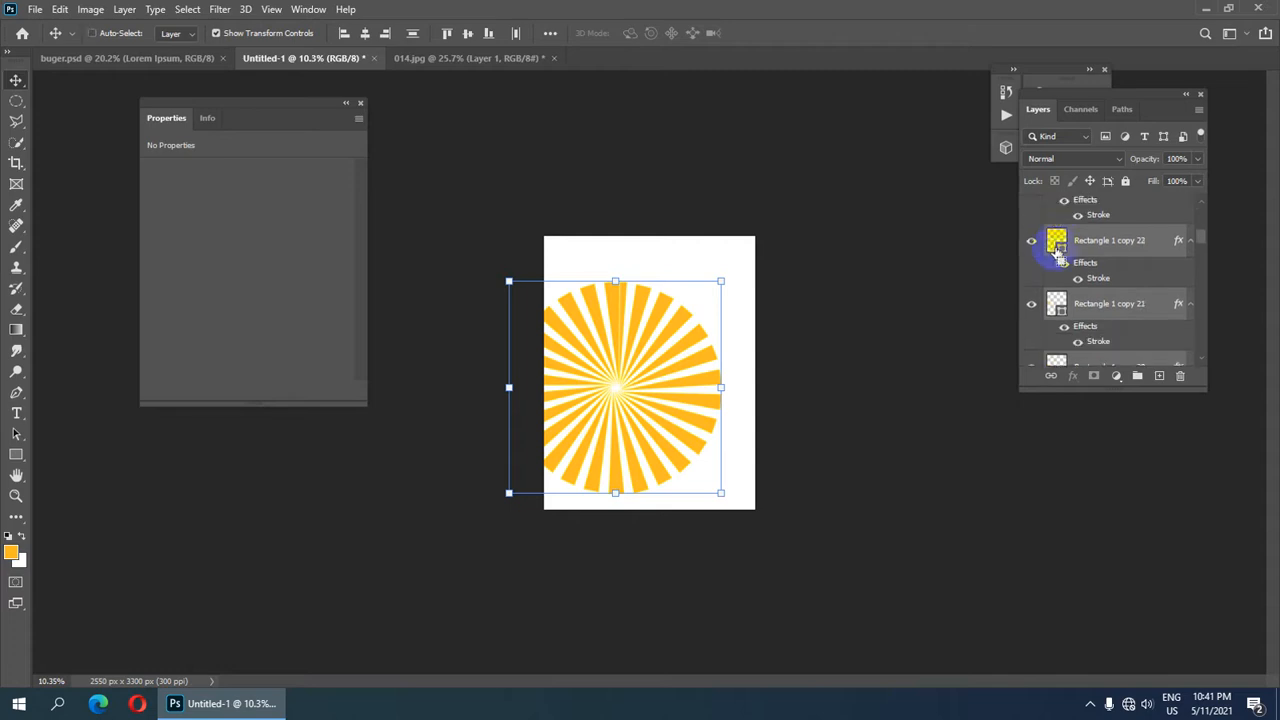
key("ctrl+e")
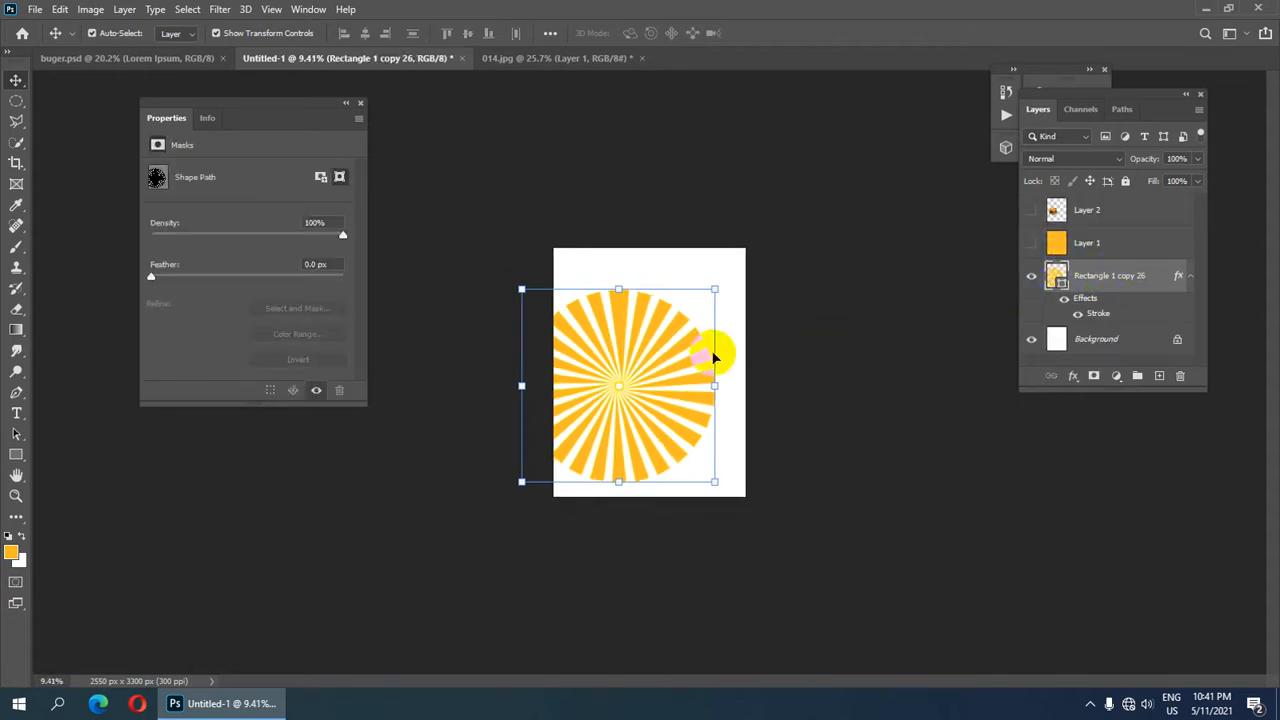
Move the merged sunburst to the horizontal middle of the page and show the burger and orange fill layers again.
left_click_drag(713, 357, 763, 351)
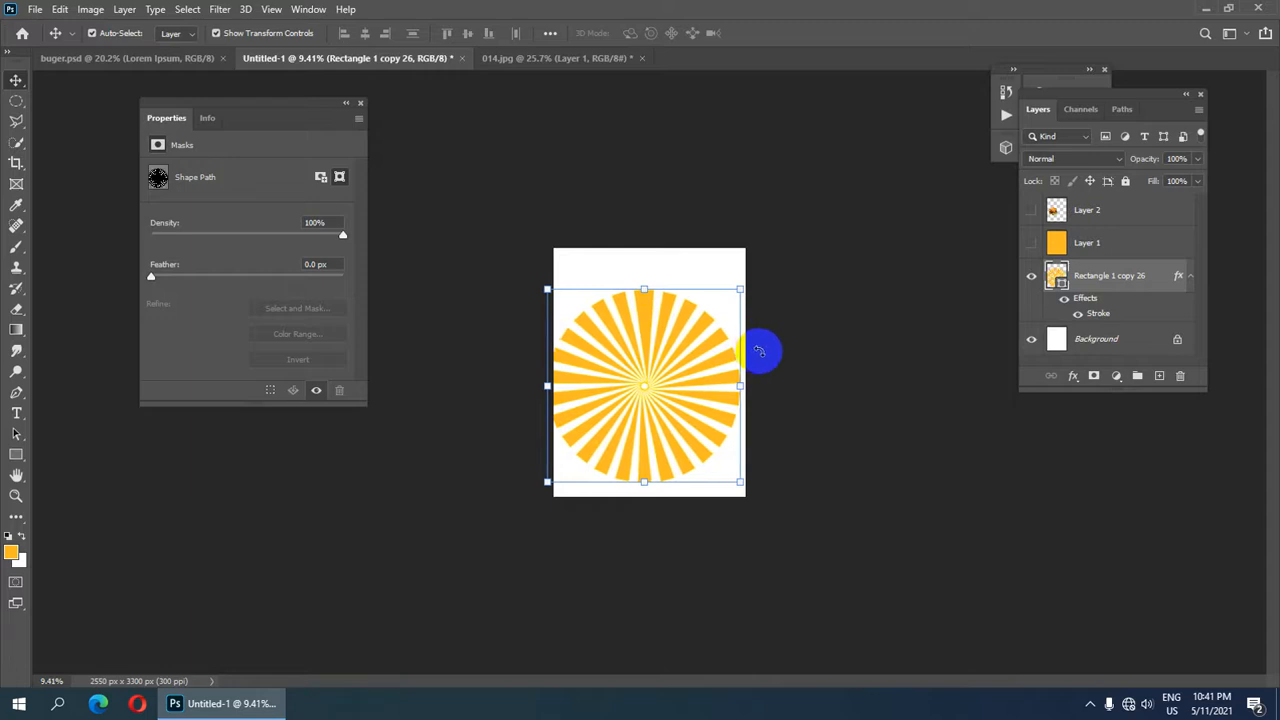
left_click(1031, 213)
left_click(1031, 243)
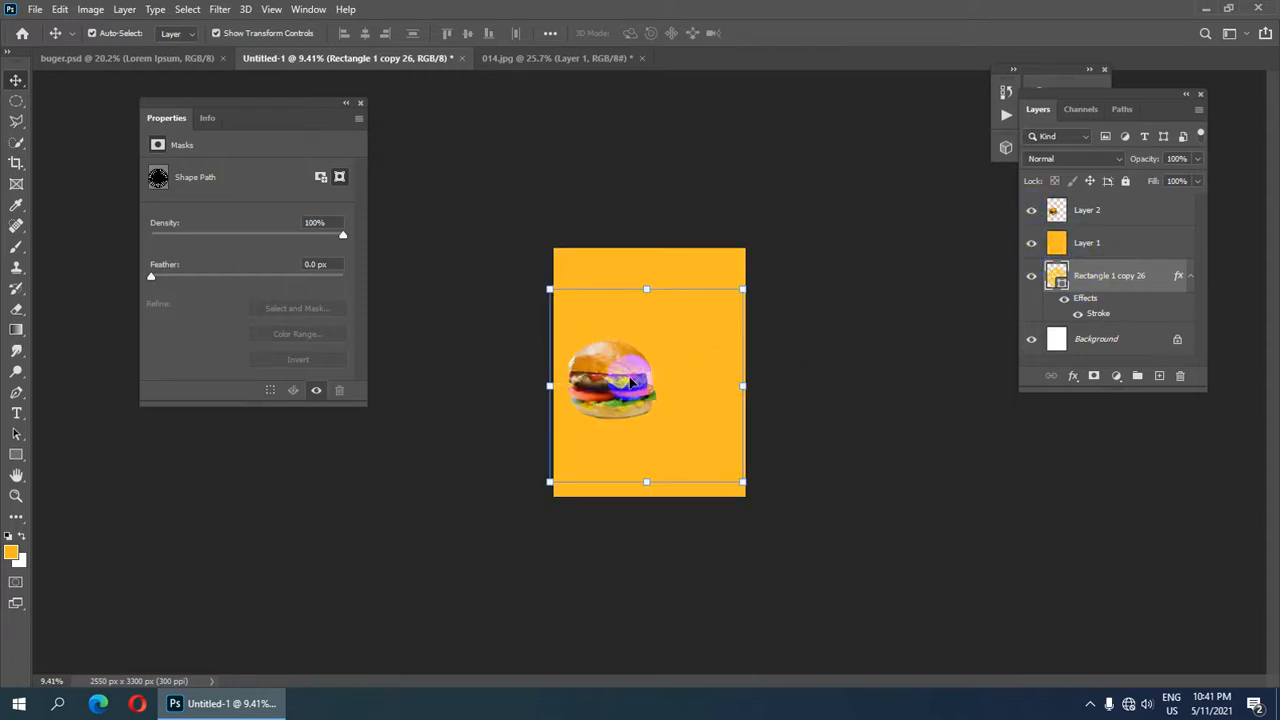
Move the sunburst layer above the orange fill layer and enlarge it to about 187% so its rays extend past the page edges.
left_click_drag(1107, 287, 1107, 240)
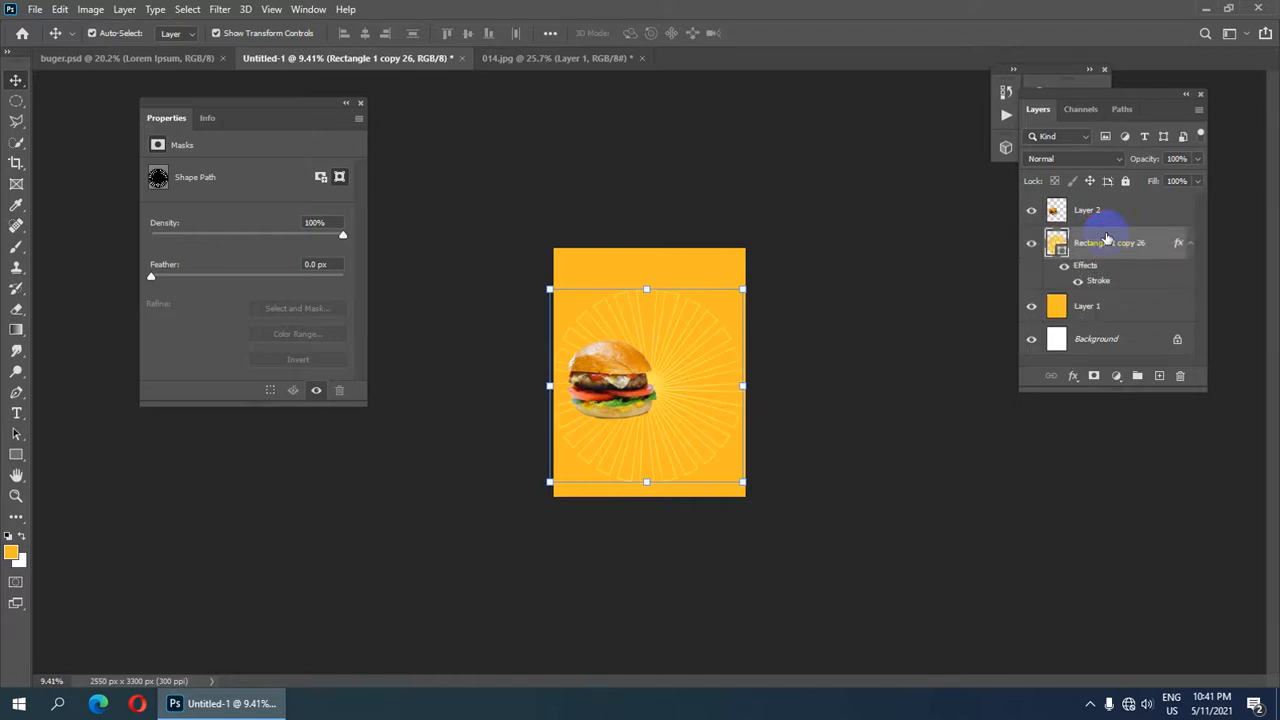
scroll(663, 377, "up", 2)
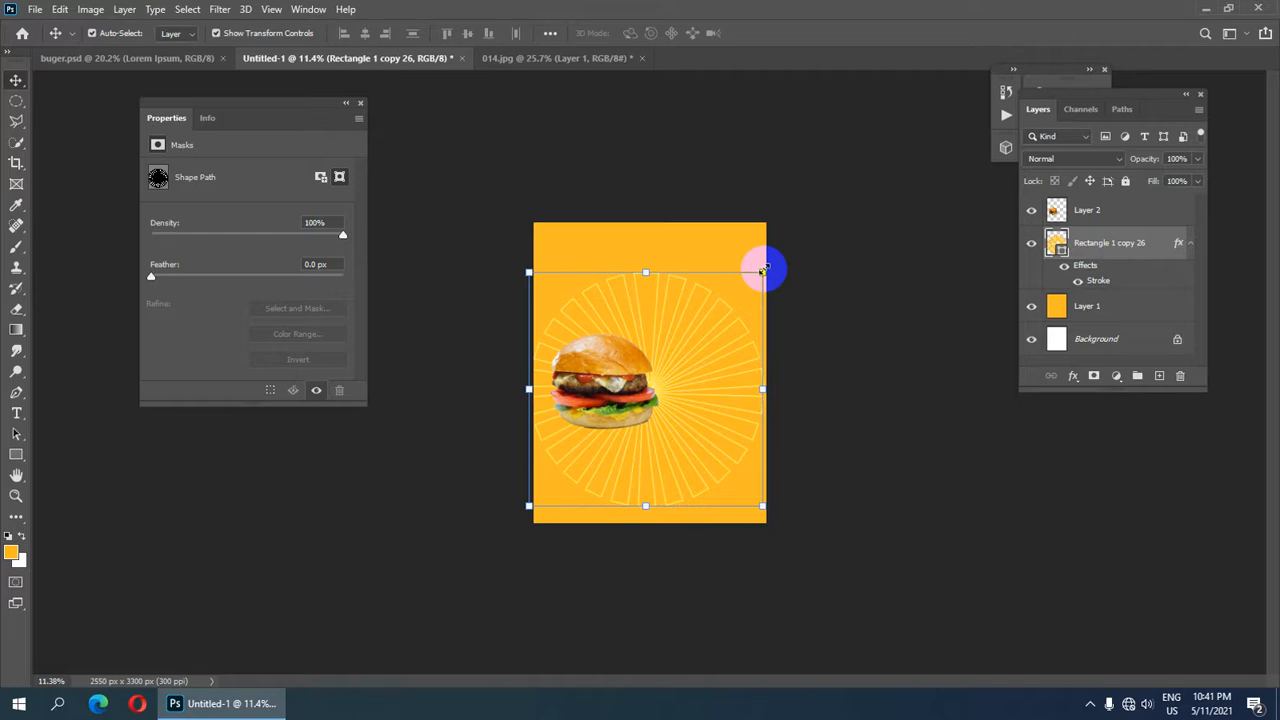
left_click_drag(763, 270, 866, 157)
scroll(757, 310, "down", 3)
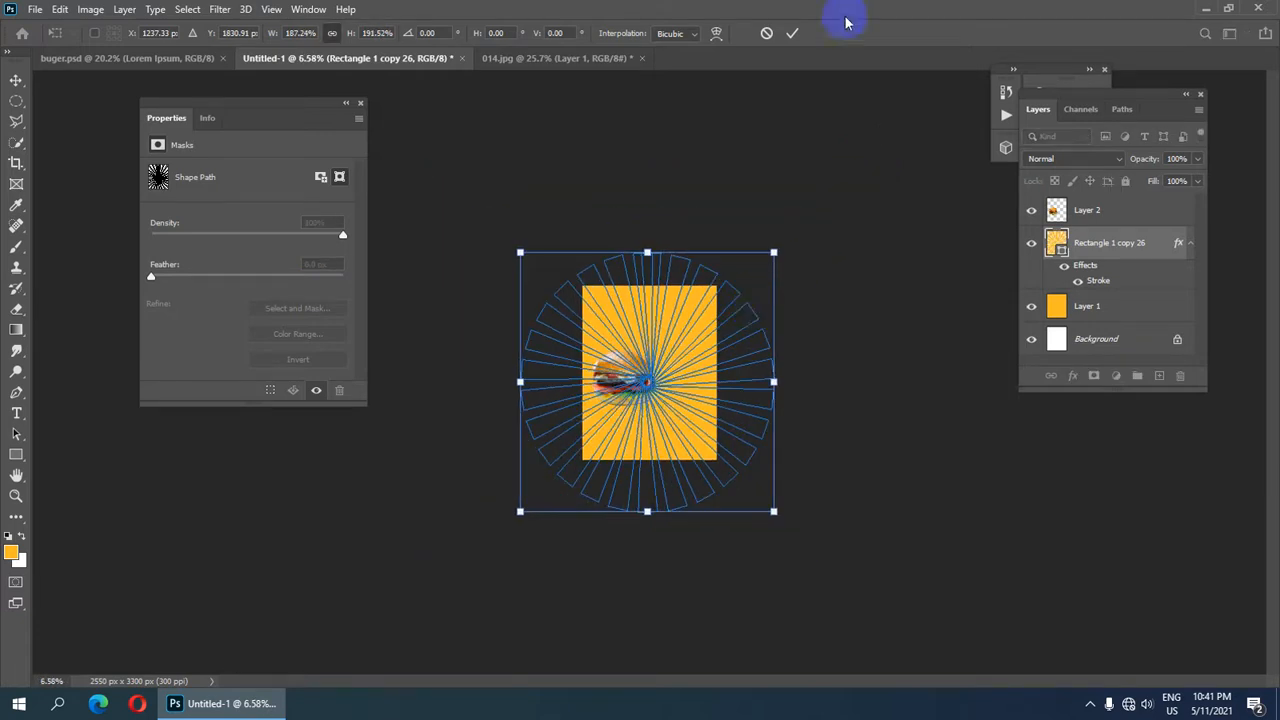
left_click(793, 34)
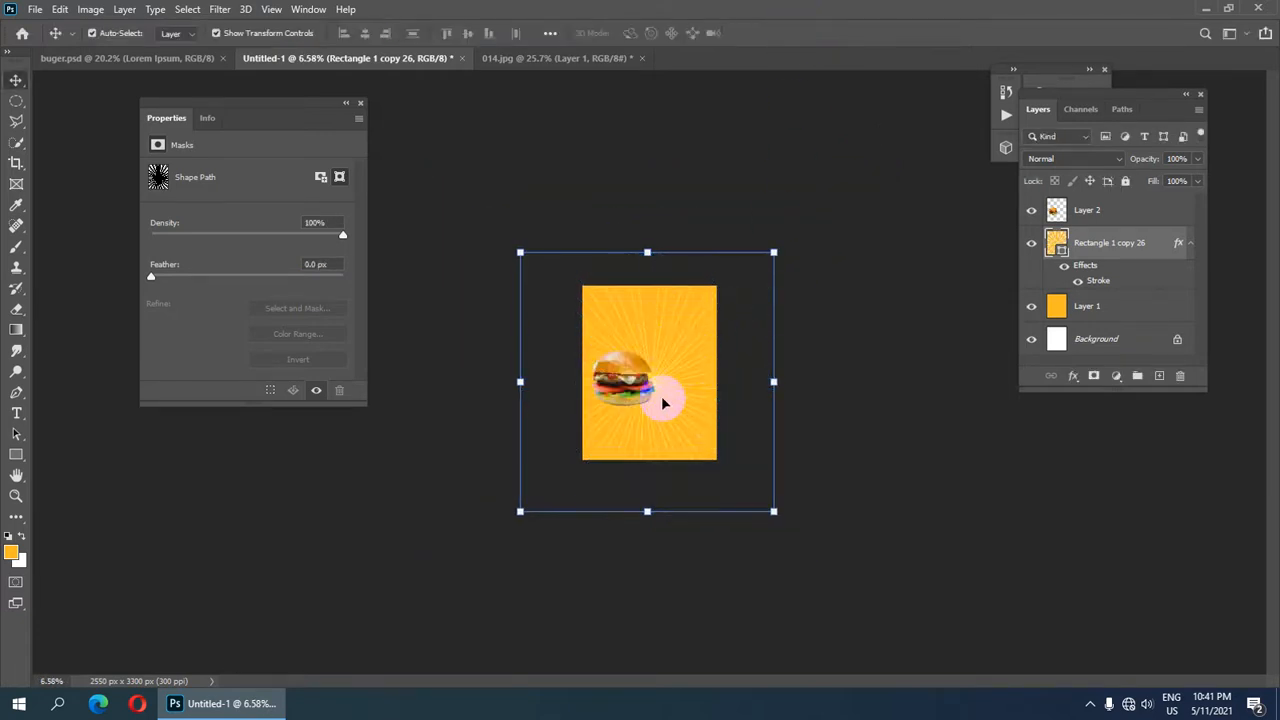
Shift the sunburst so its centre sits behind the burger, and enlarge it to about 113% to cover the whole page.
scroll(665, 395, "up", 2)
left_click_drag(673, 383, 624, 393)
key("ctrl+t")
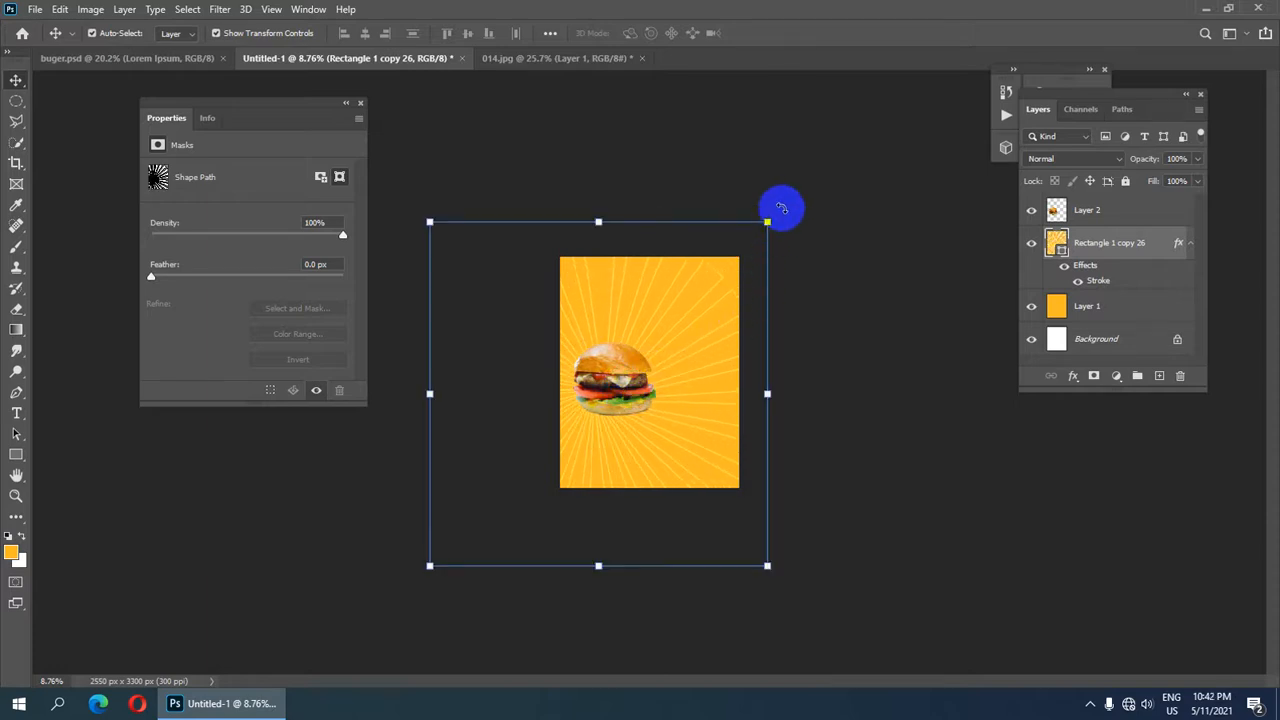
left_click_drag(771, 223, 811, 178)
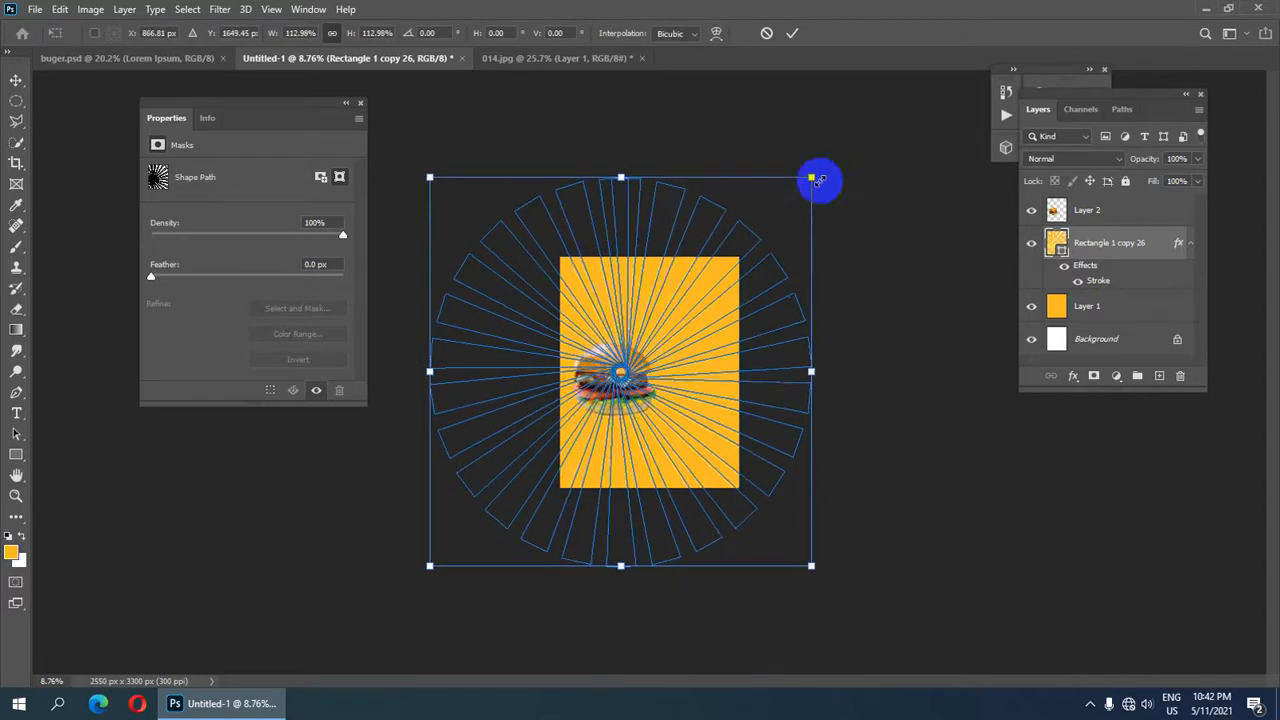
left_click(792, 30)
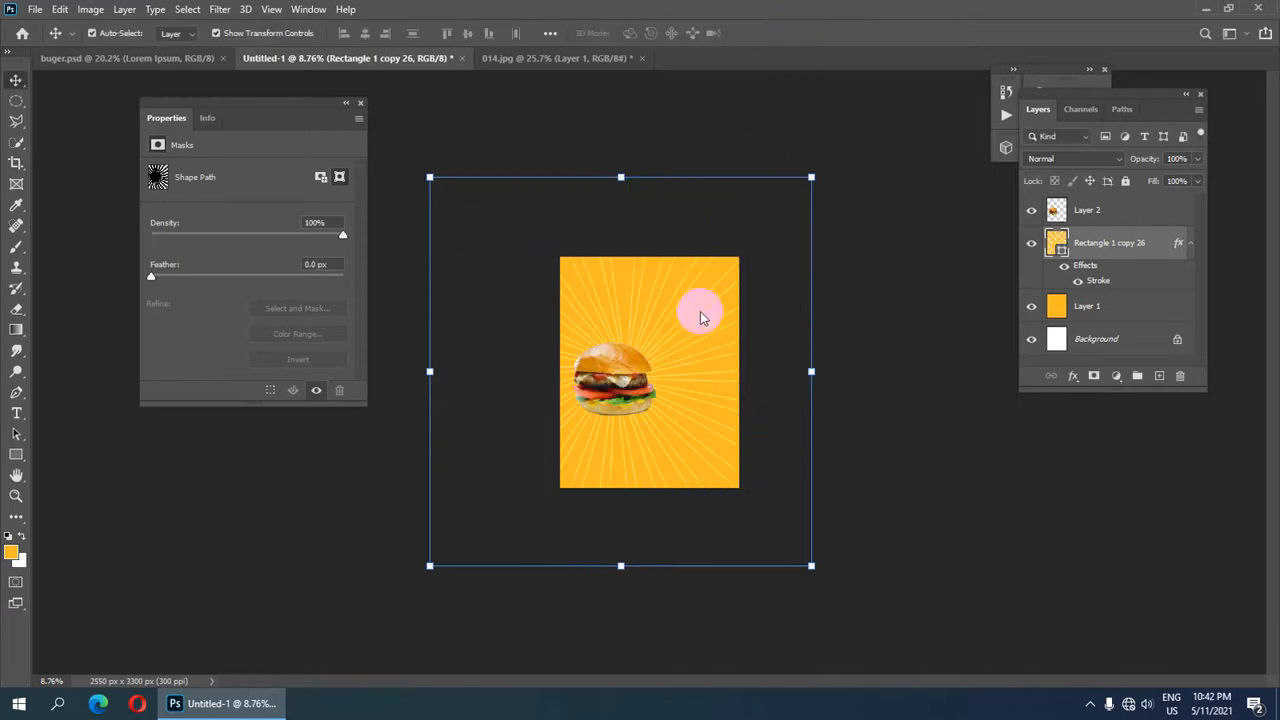
Lower the sunburst layer's opacity to 52% and nudge its centre slightly down behind the burger.
scroll(708, 347, "down", 1)
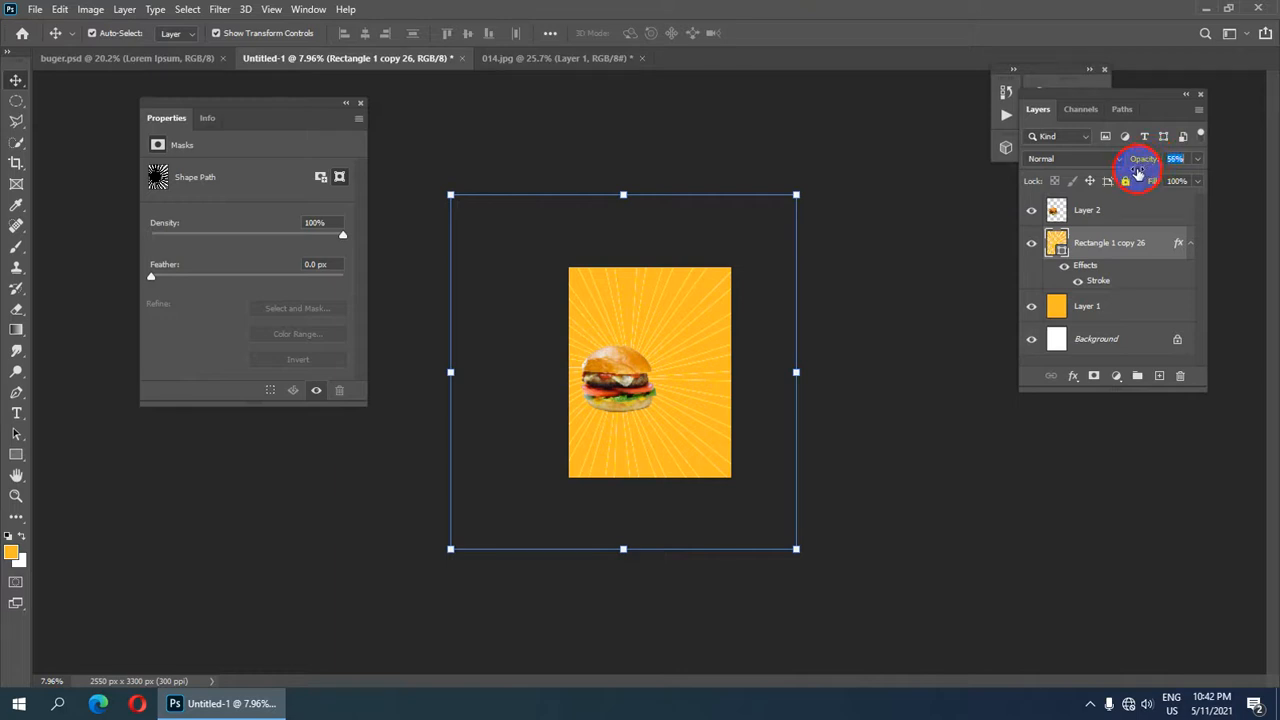
left_click_drag(663, 409, 658, 424)
scroll(658, 424, "up", 2)
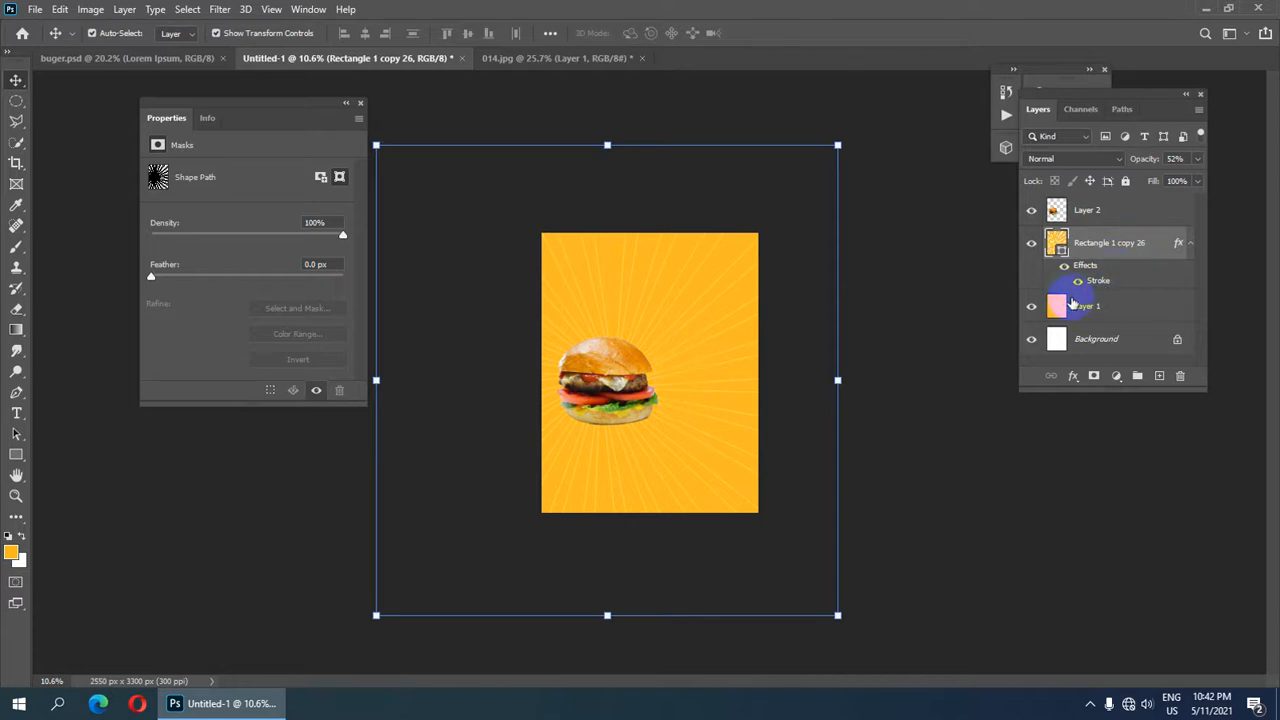
Set the orange fill layer's opacity to 93% and the sunburst layer's opacity to 27%, leaving no layer selected.
left_click(1073, 305)
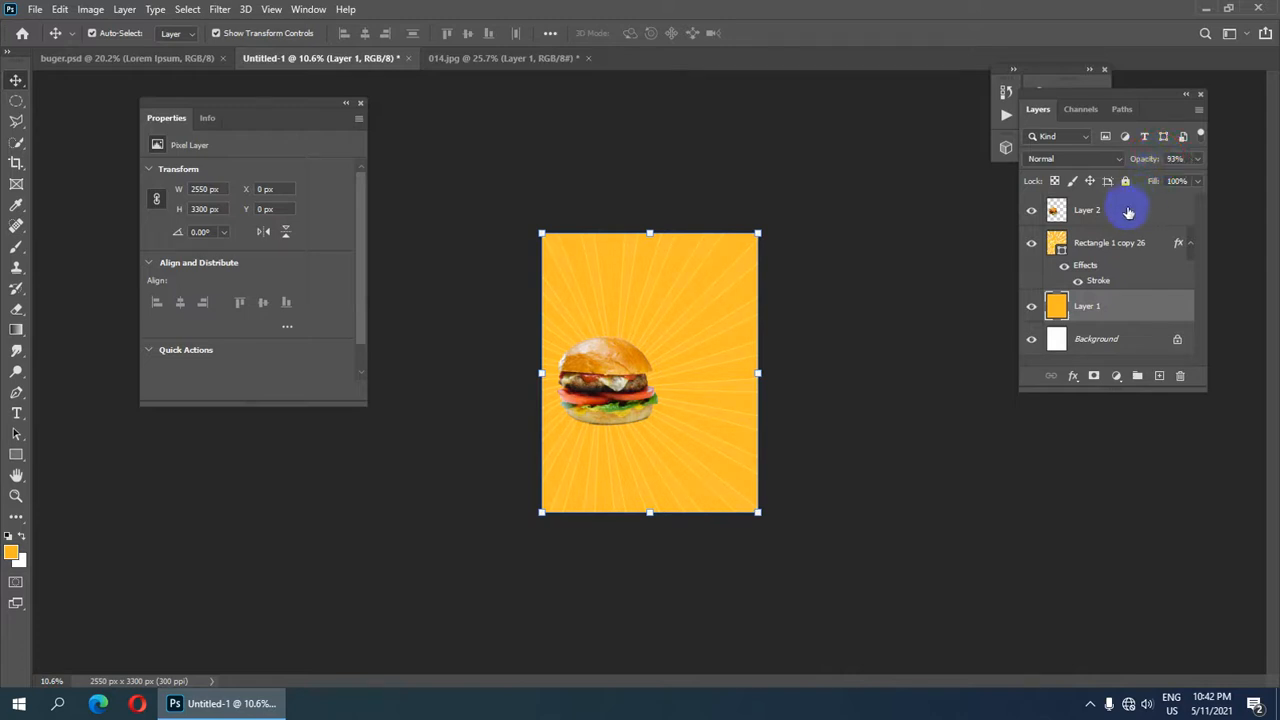
left_click(1112, 243)
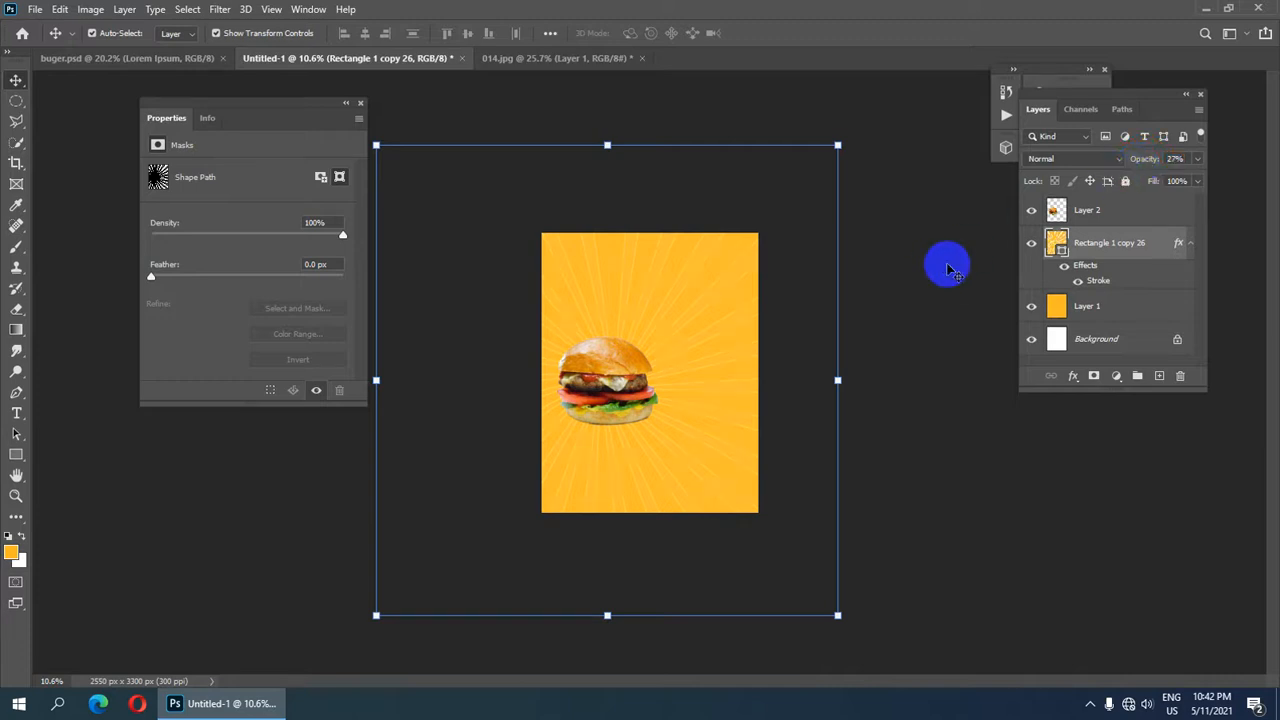
left_click(988, 298)
scroll(988, 298, "down", 2)
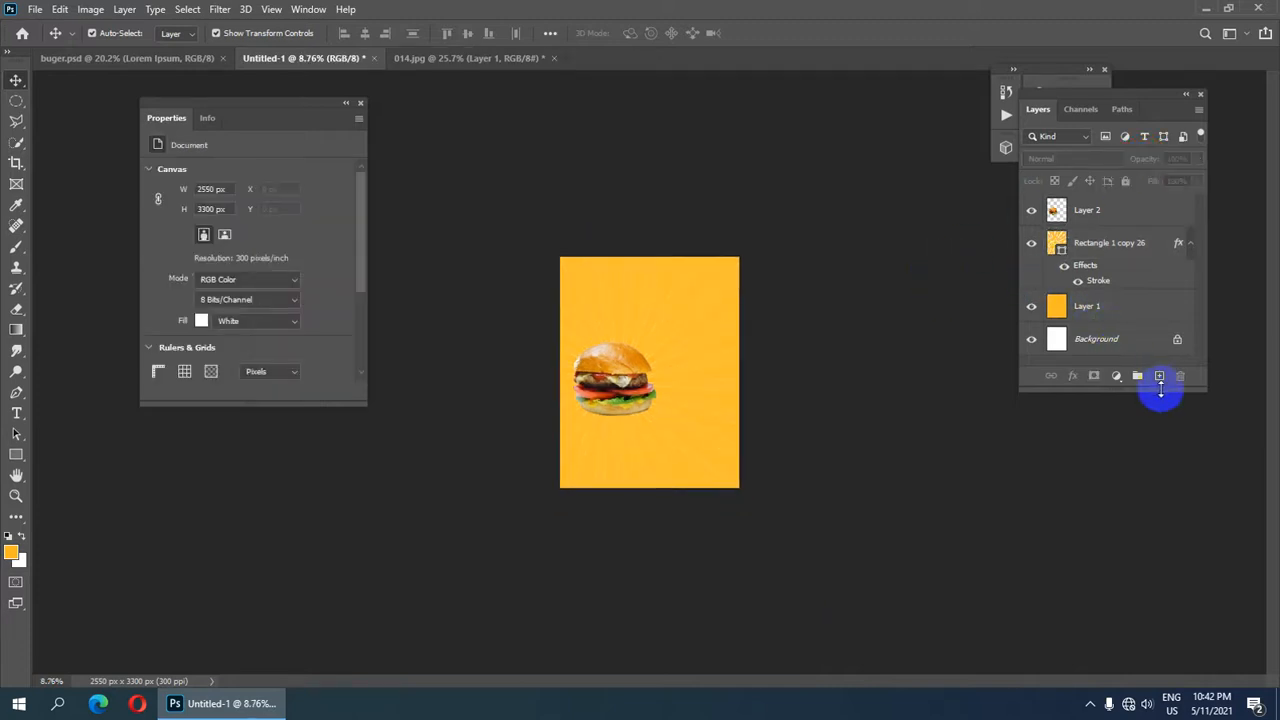
Add a new empty layer on top, activate the Brush tool and set the foreground colour to white (ffffff).
left_click(1157, 376)
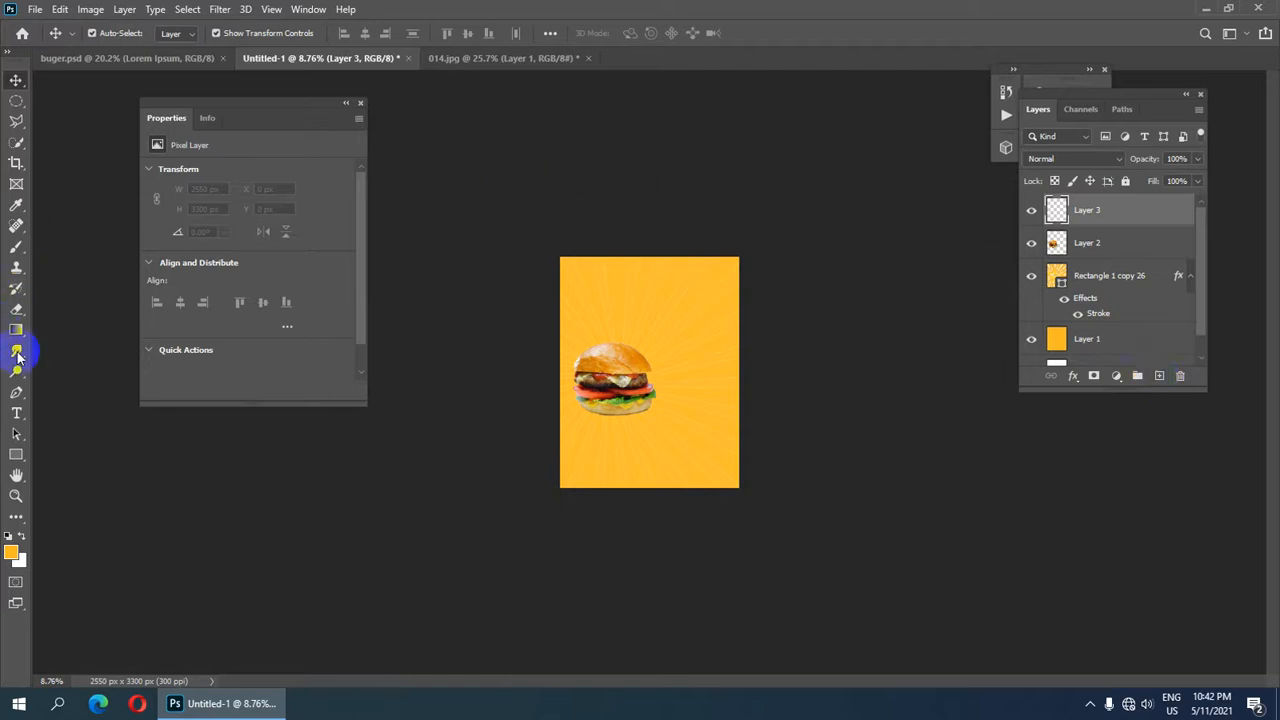
right_click(20, 250)
left_click(61, 248)
left_click(12, 558)
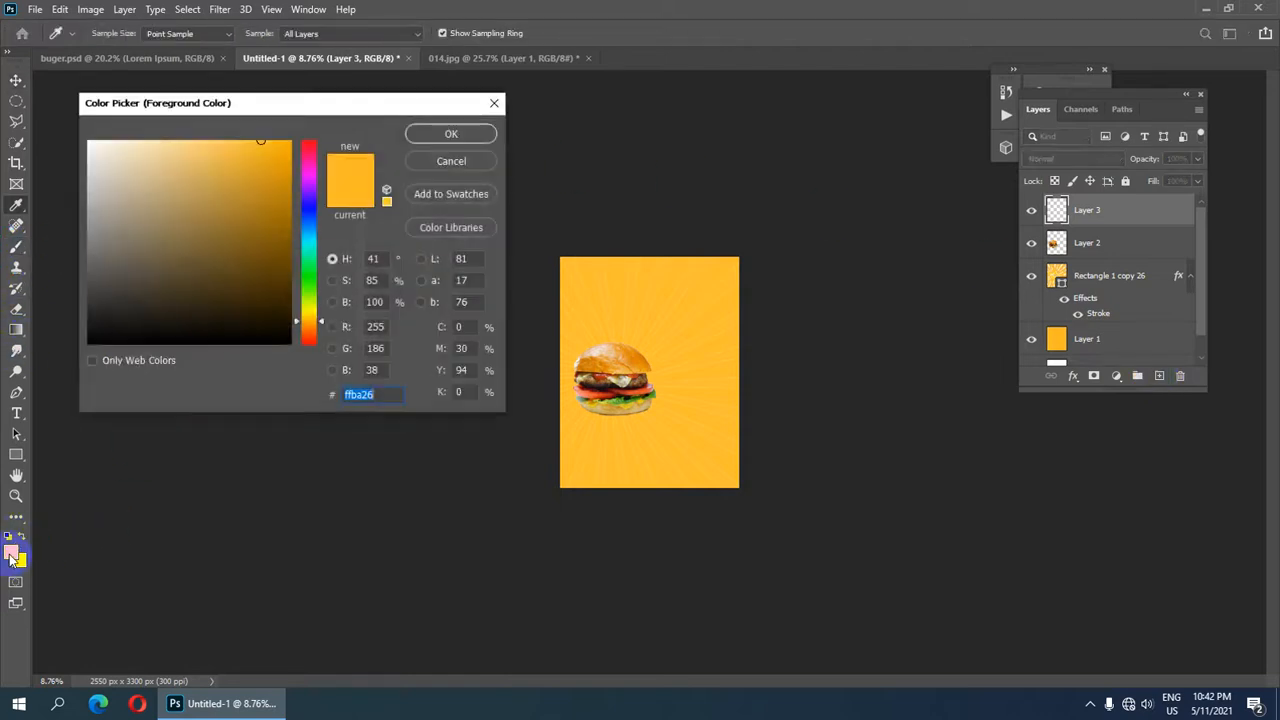
left_click_drag(114, 251, 46, 105)
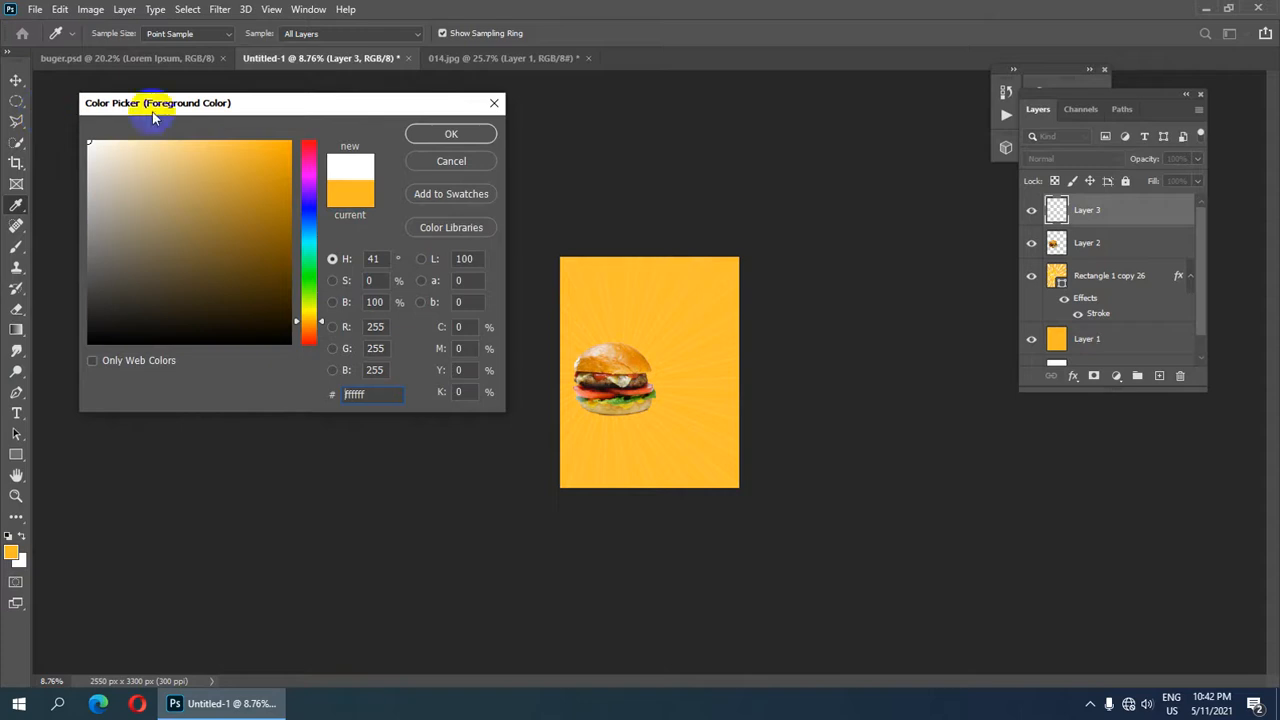
left_click(445, 135)
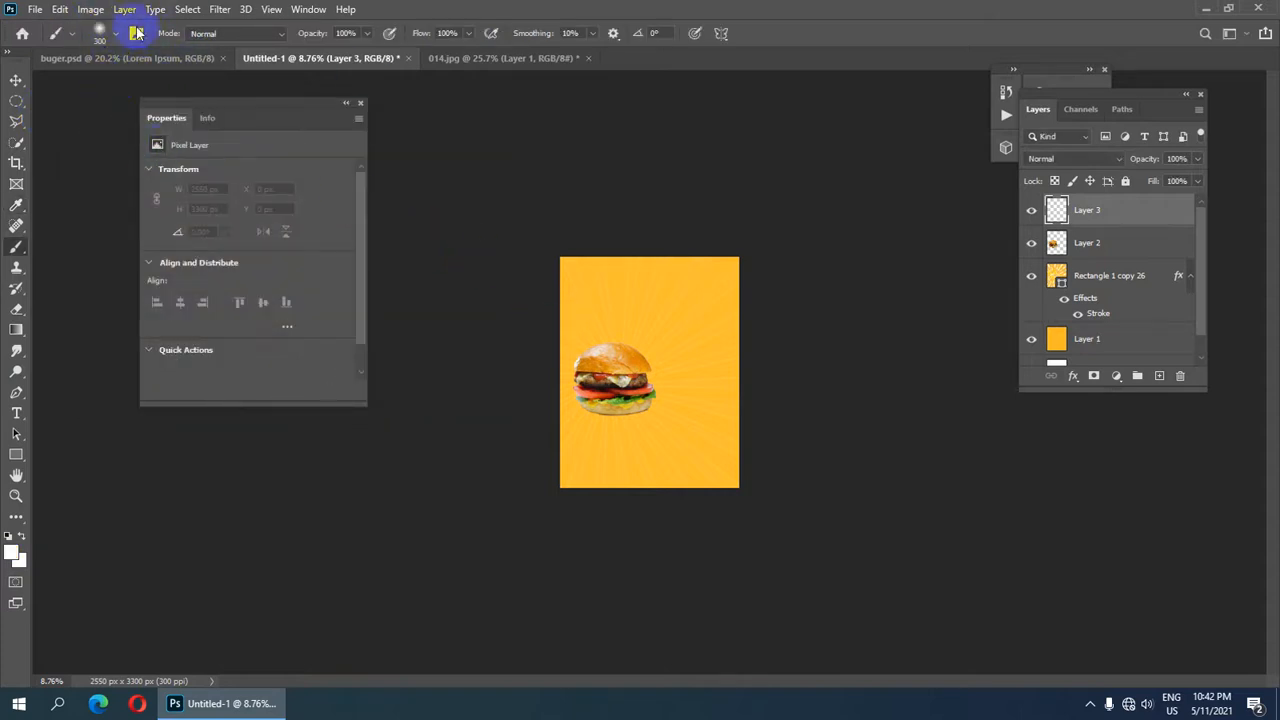
Choose the soft round 30 px brush tip with 0% hardness in the brush settings.
left_click(137, 33)
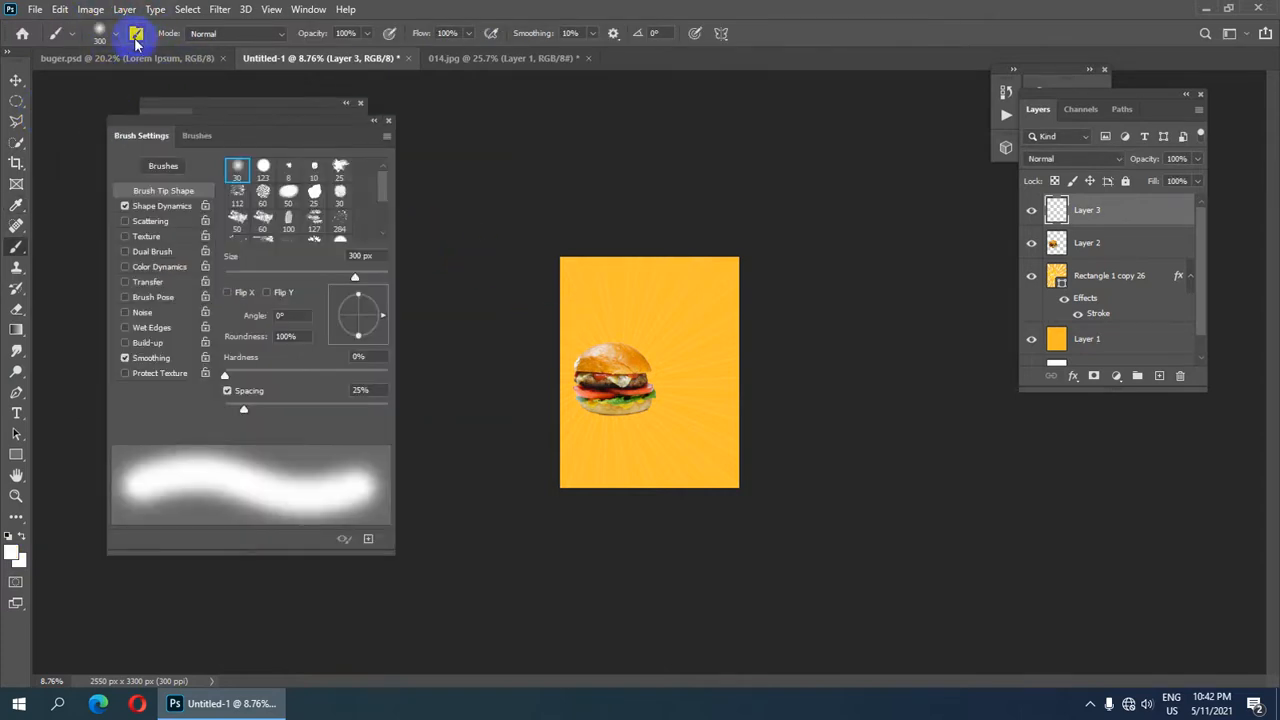
left_click(236, 175)
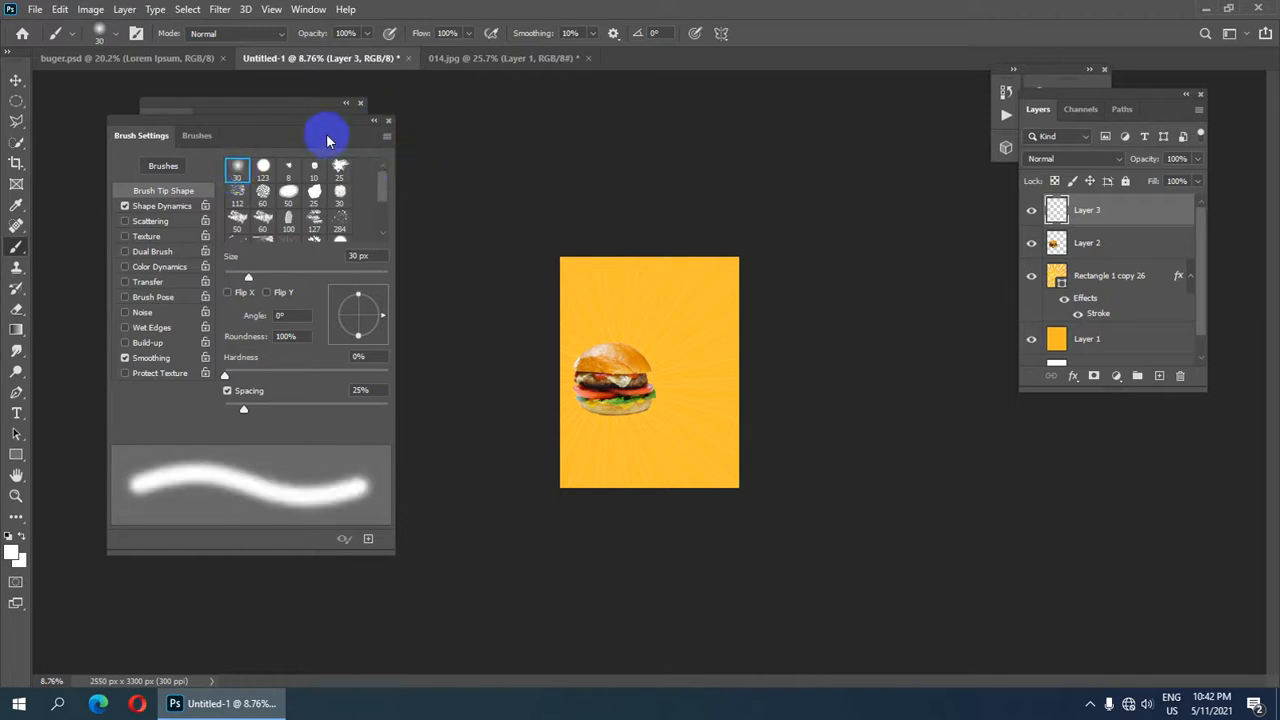
left_click_drag(314, 124, 270, 92)
left_click(344, 89)
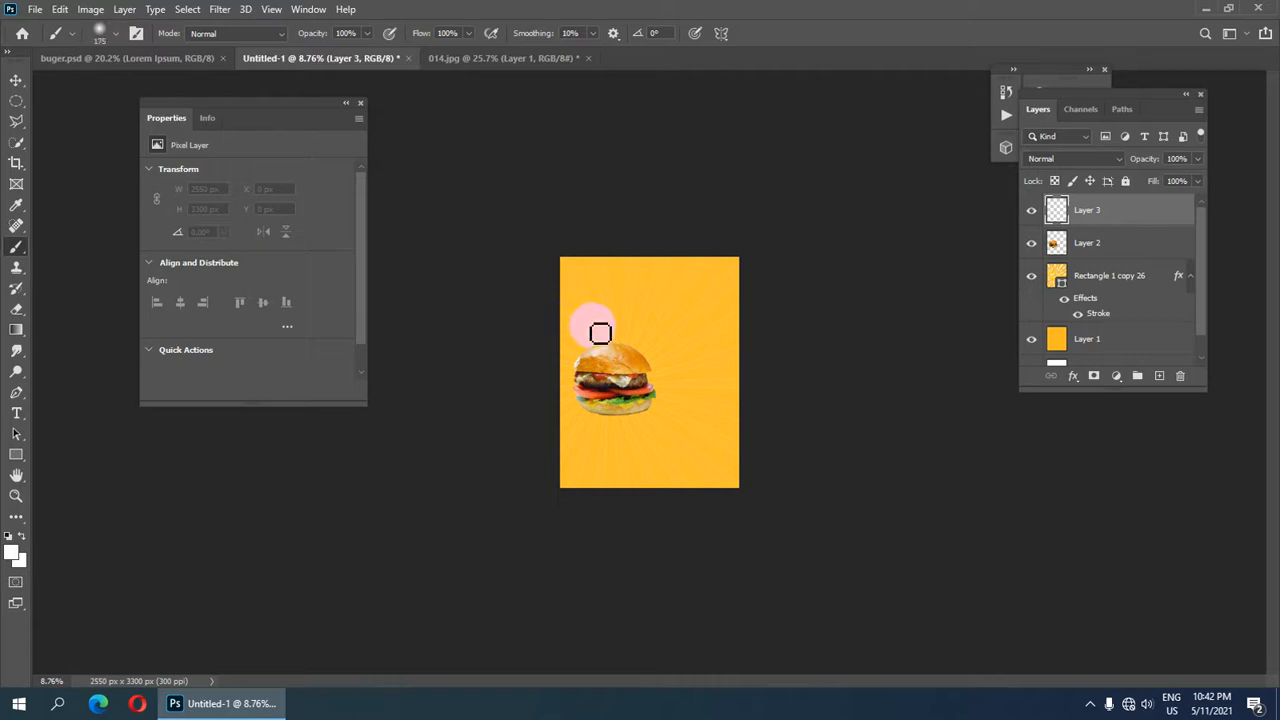
Set the brush size to 300 px and paint one soft white dab just below the burger.
key("bracketright")
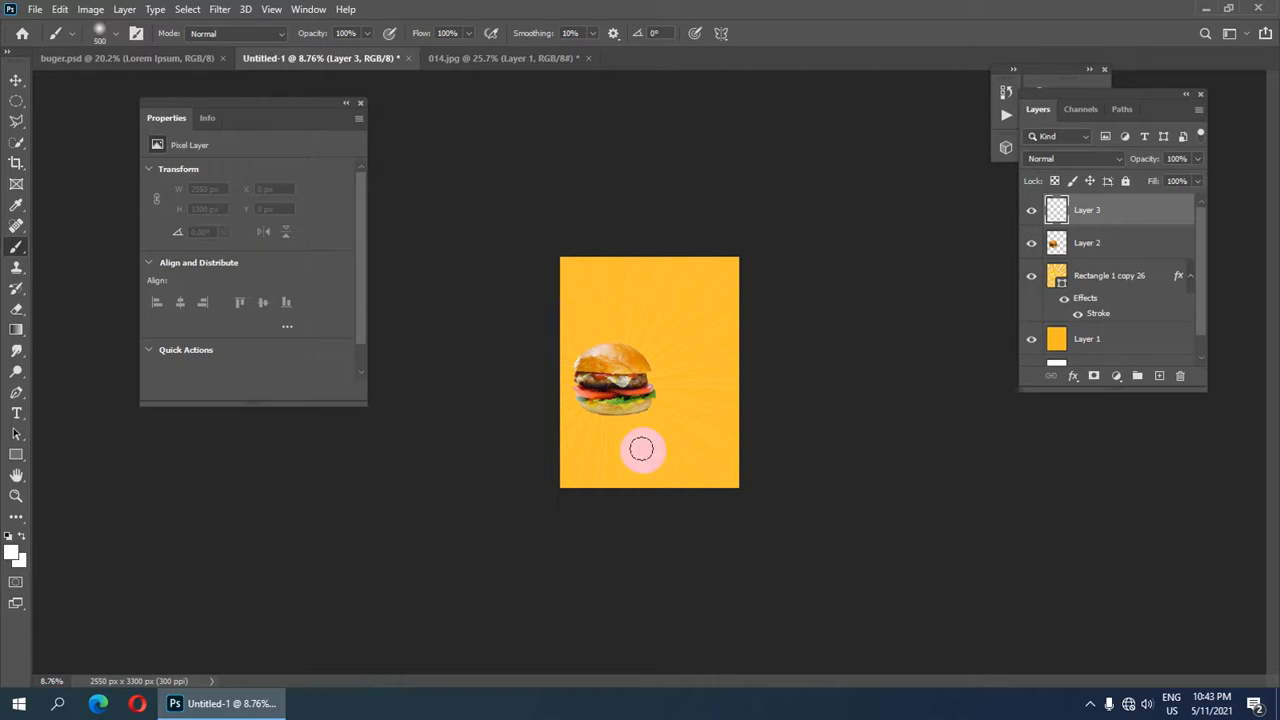
scroll(604, 422, "down", 1)
scroll(634, 417, "up", 3)
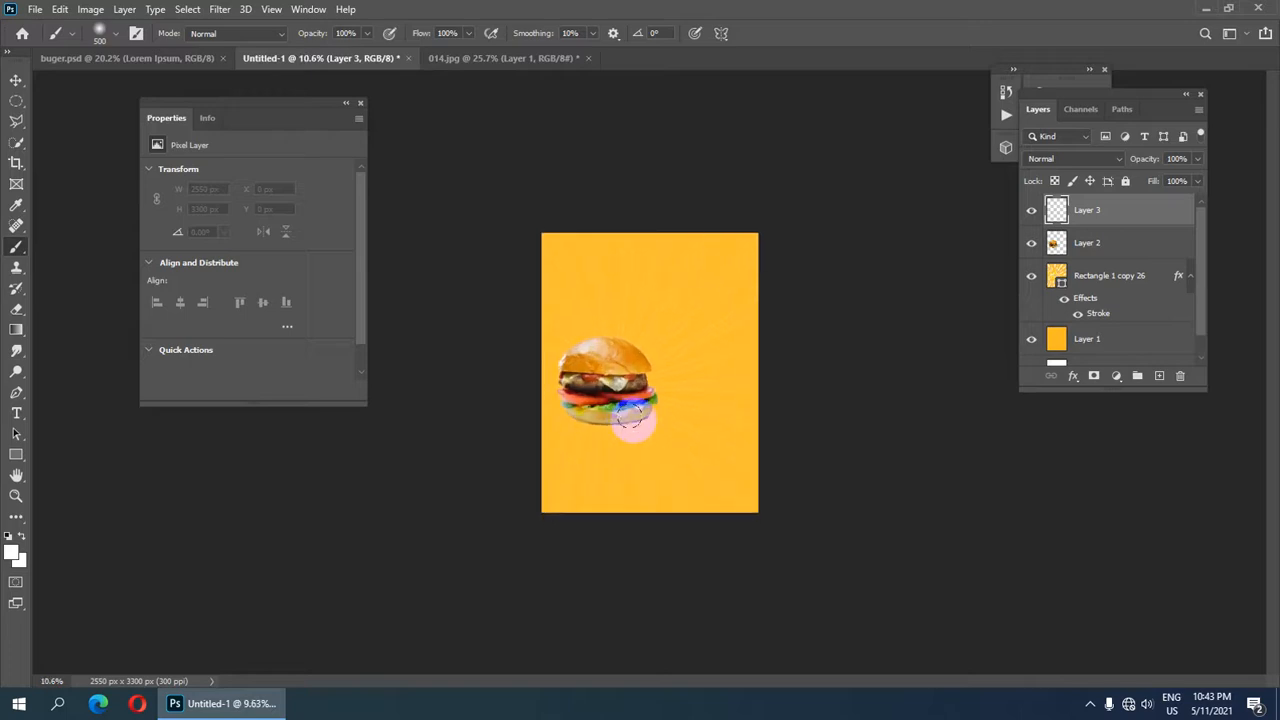
key("bracketleft")
key("bracketleft")
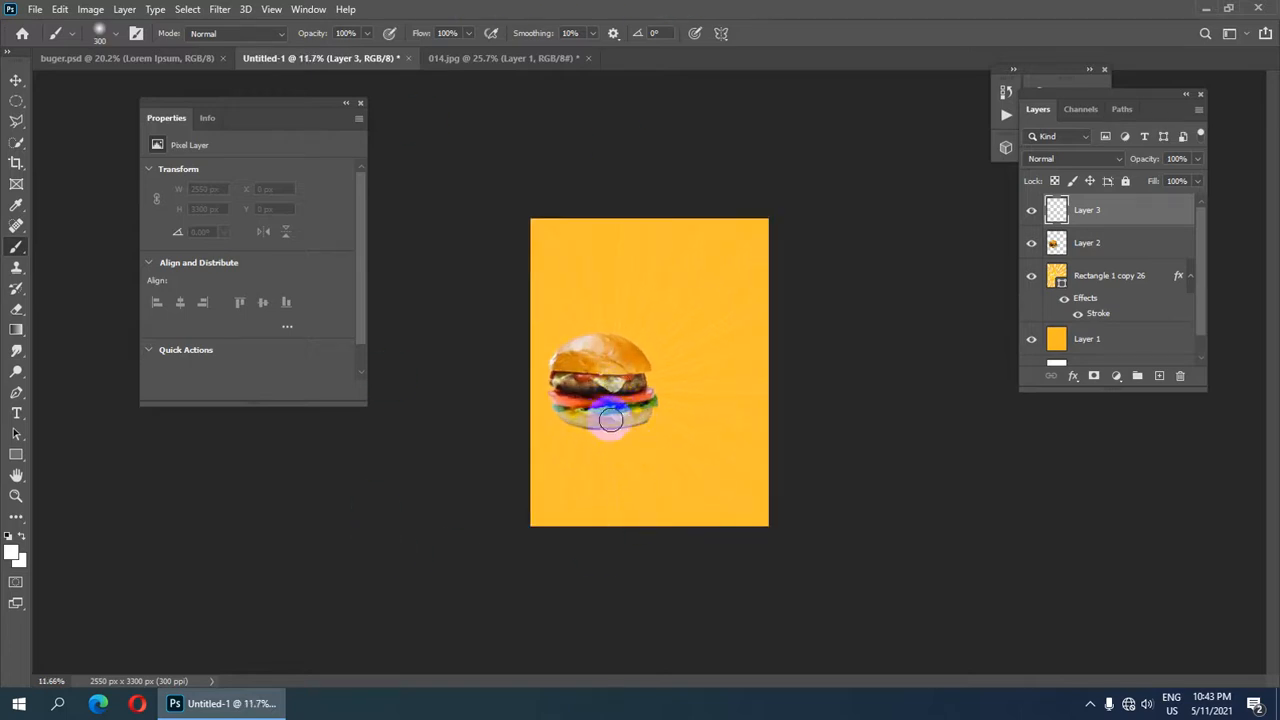
scroll(603, 446, "up", 1)
scroll(601, 452, "down", 1)
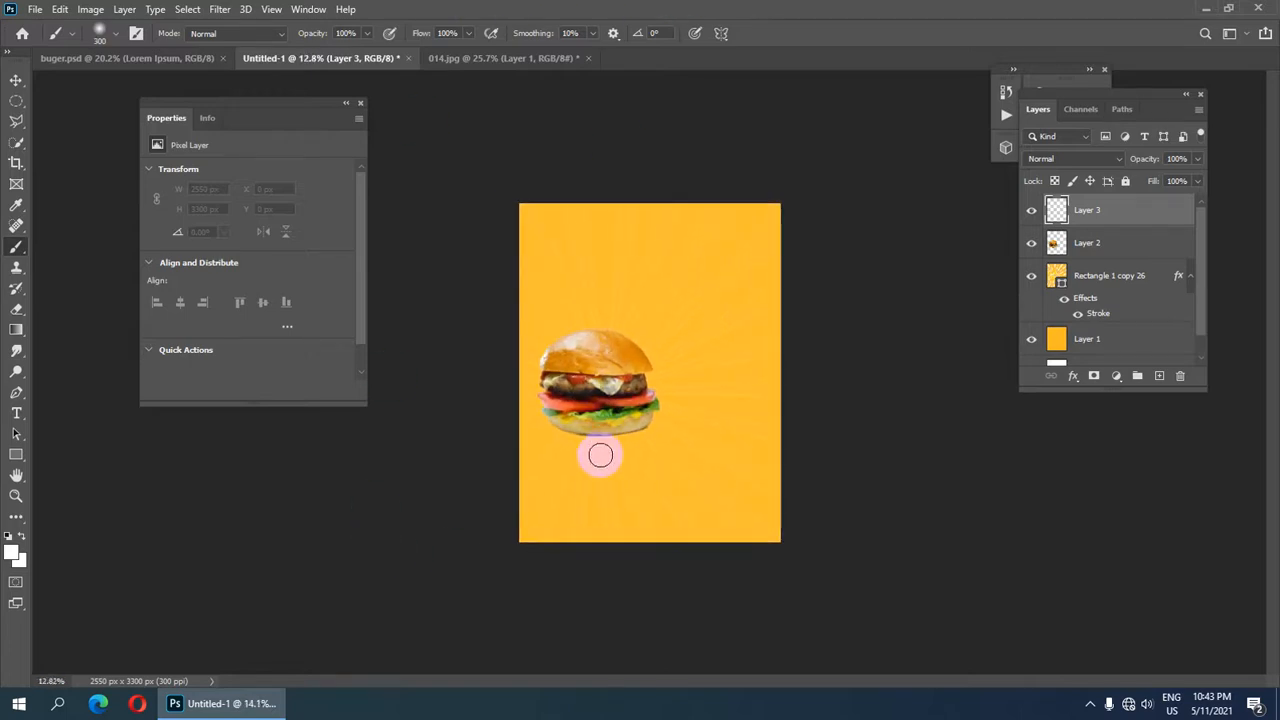
left_click_drag(600, 457, 600, 448)
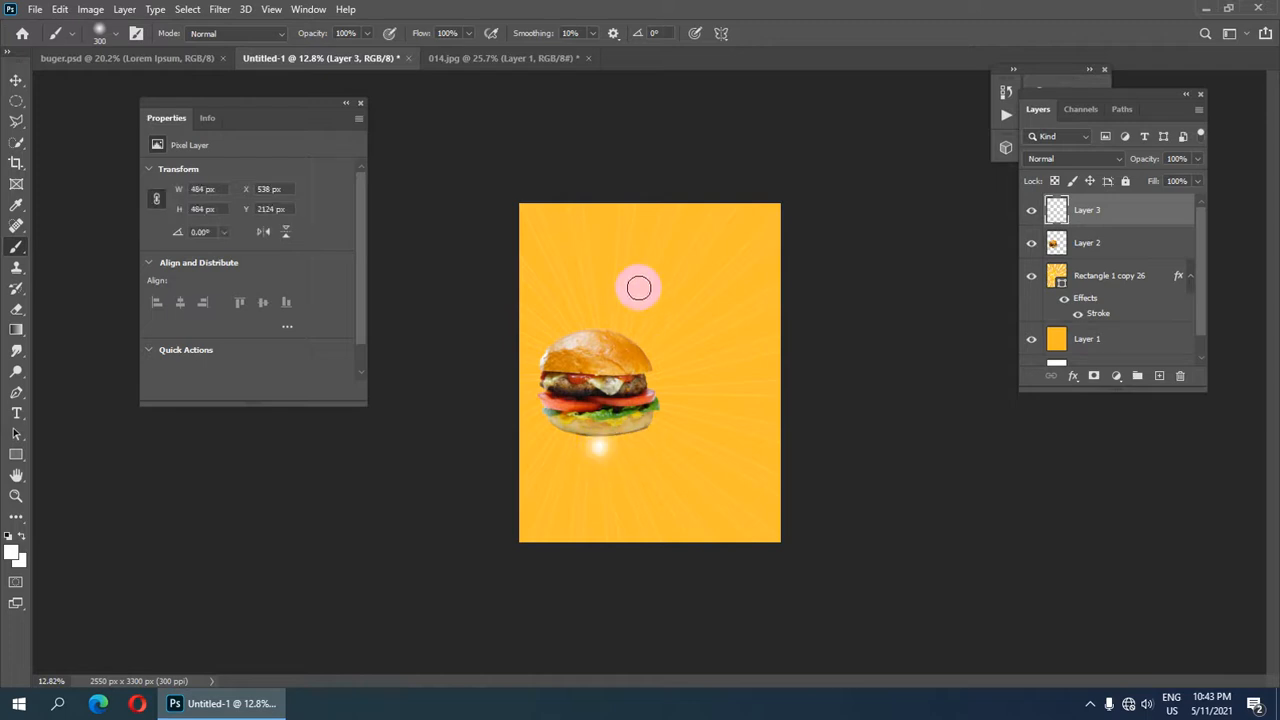
Stretch the white dab to about 641% width and 209% height, and place its layer beneath the burger layer.
key("v")
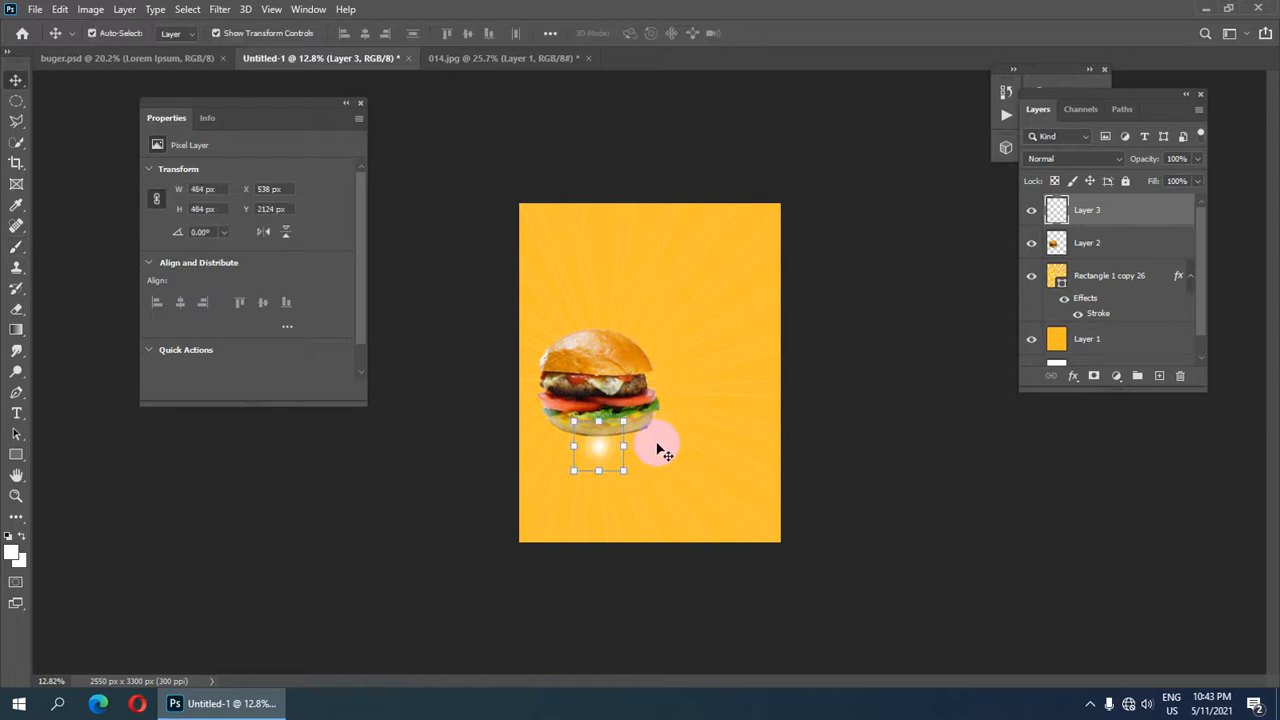
left_click_drag(624, 440, 758, 415)
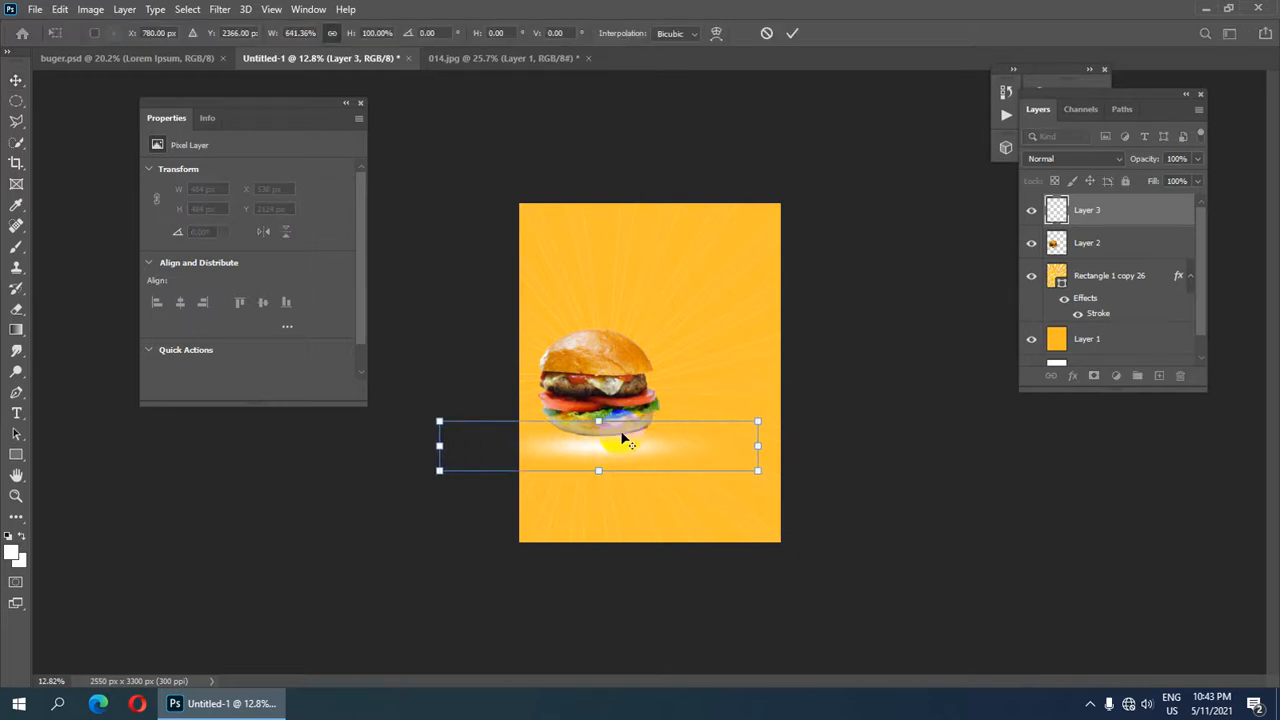
left_click_drag(597, 418, 597, 392)
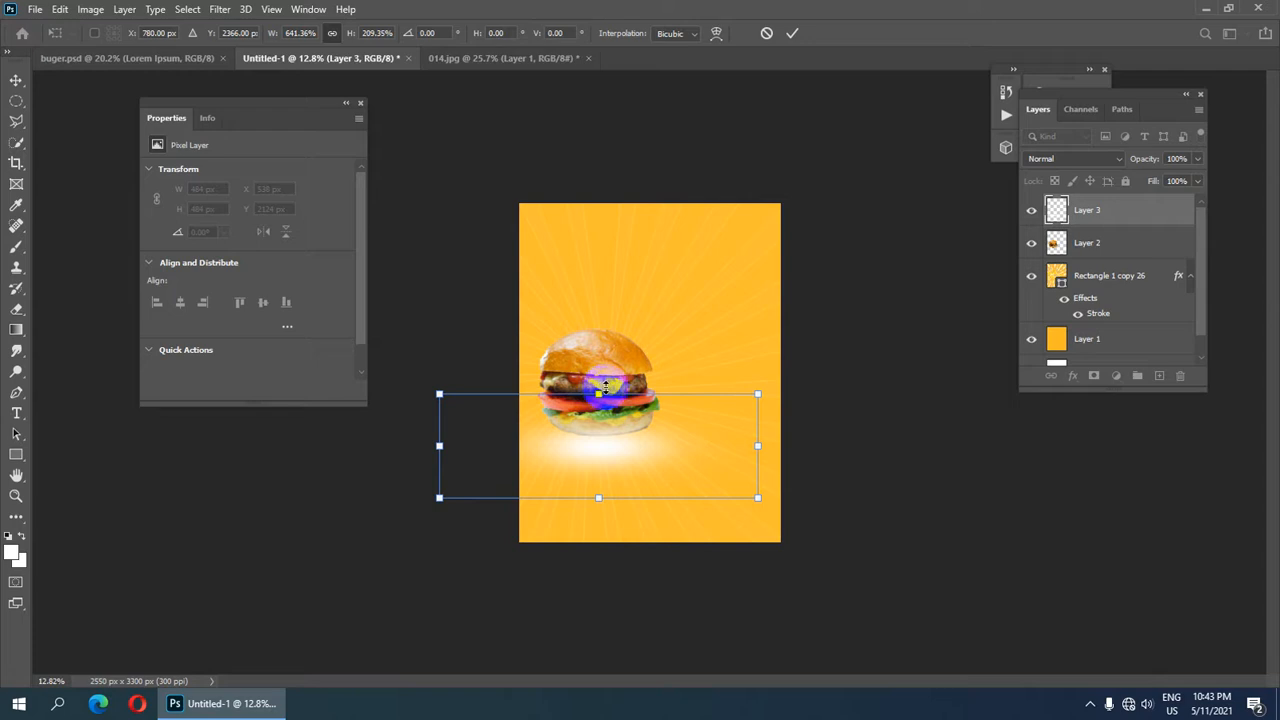
left_click_drag(1114, 213, 1123, 253)
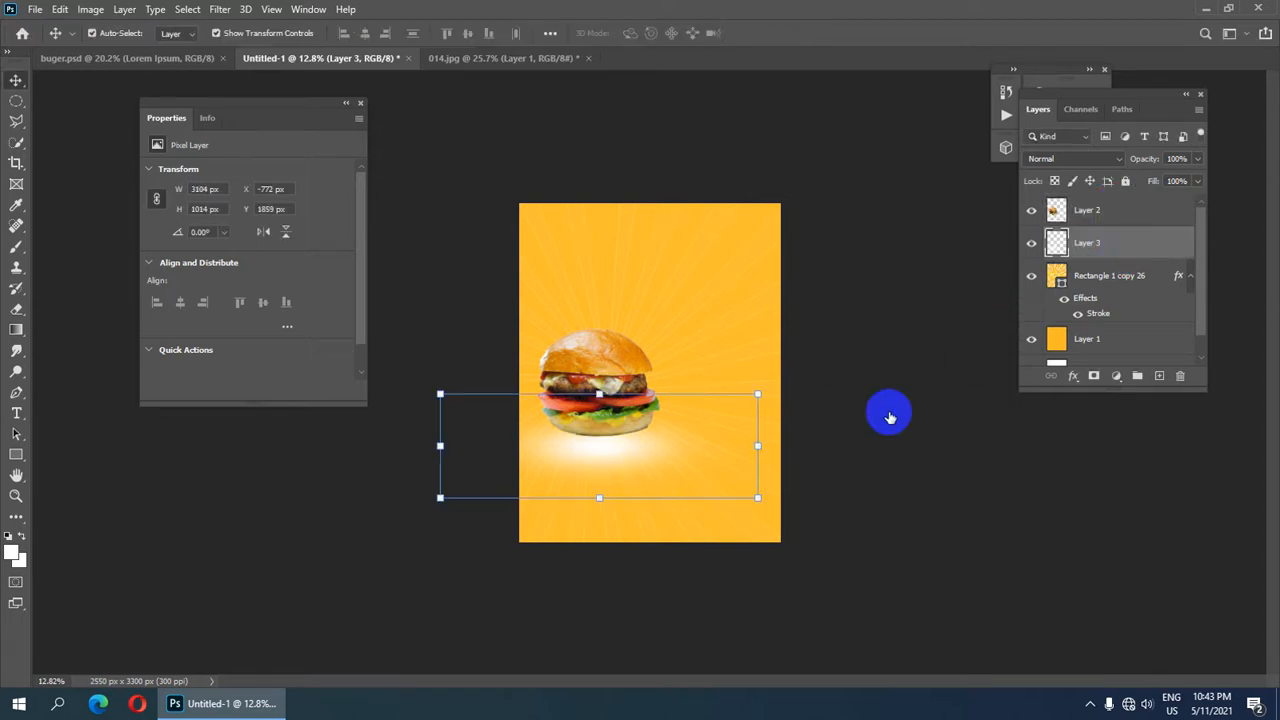
Move the white glow up behind the burger and enlarge it to about 134% width and 224% height.
left_click_drag(599, 445, 602, 418)
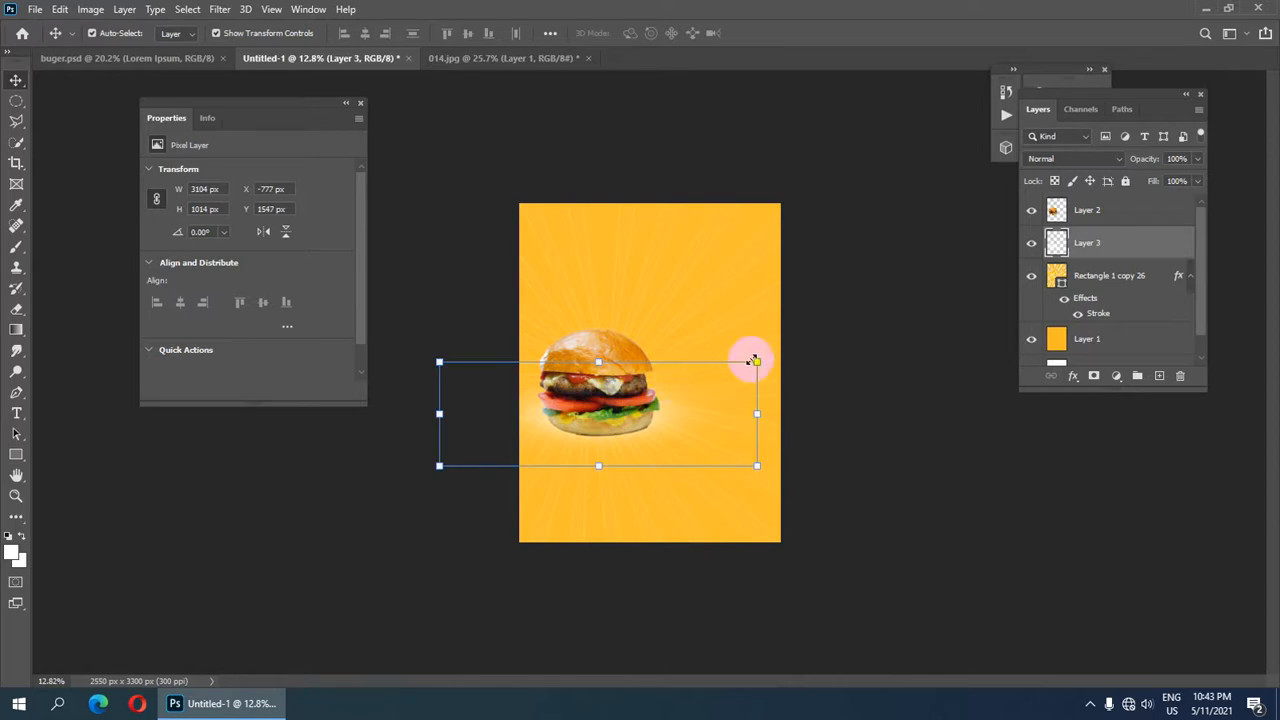
left_click_drag(753, 360, 781, 334)
mouse_move(674, 434)
left_mouse_down()
mouse_move(674, 417)
mouse_move(672, 432)
left_mouse_up()
left_click_drag(793, 316, 805, 300)
left_click_drag(652, 468, 652, 440)
left_click_drag(810, 290, 816, 281)
scroll(814, 282, "down", 3)
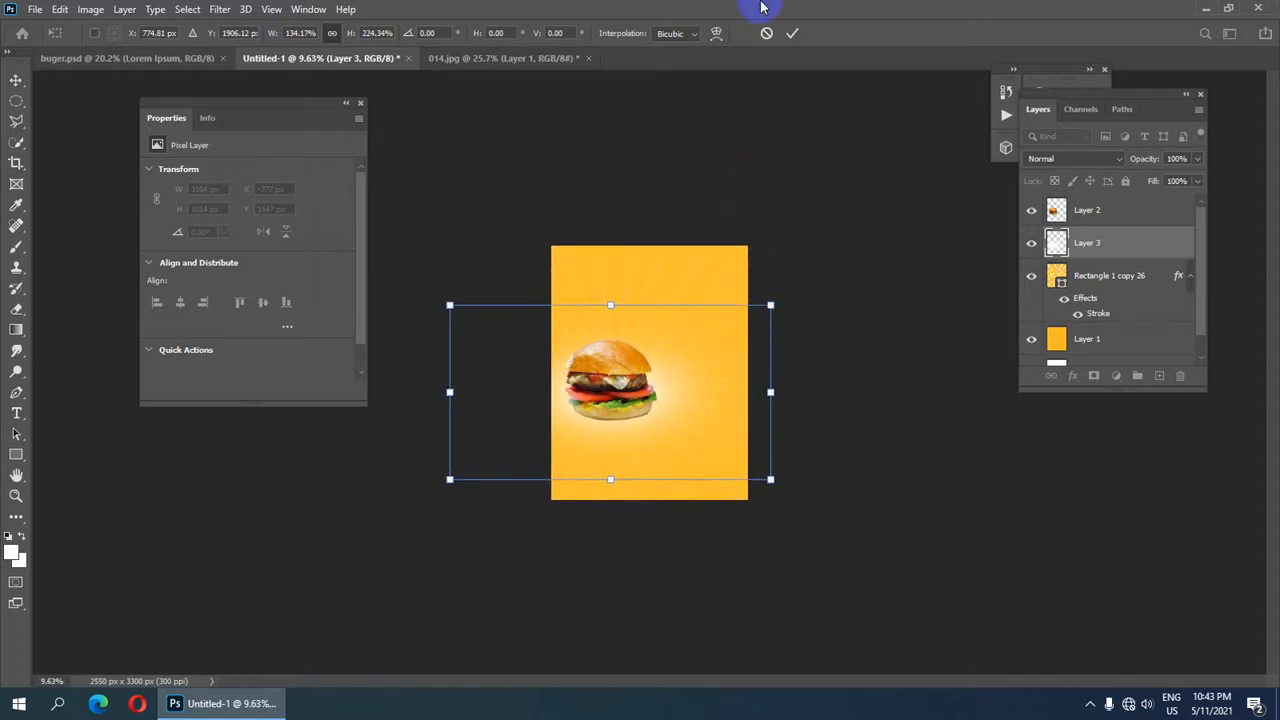
left_click(791, 36)
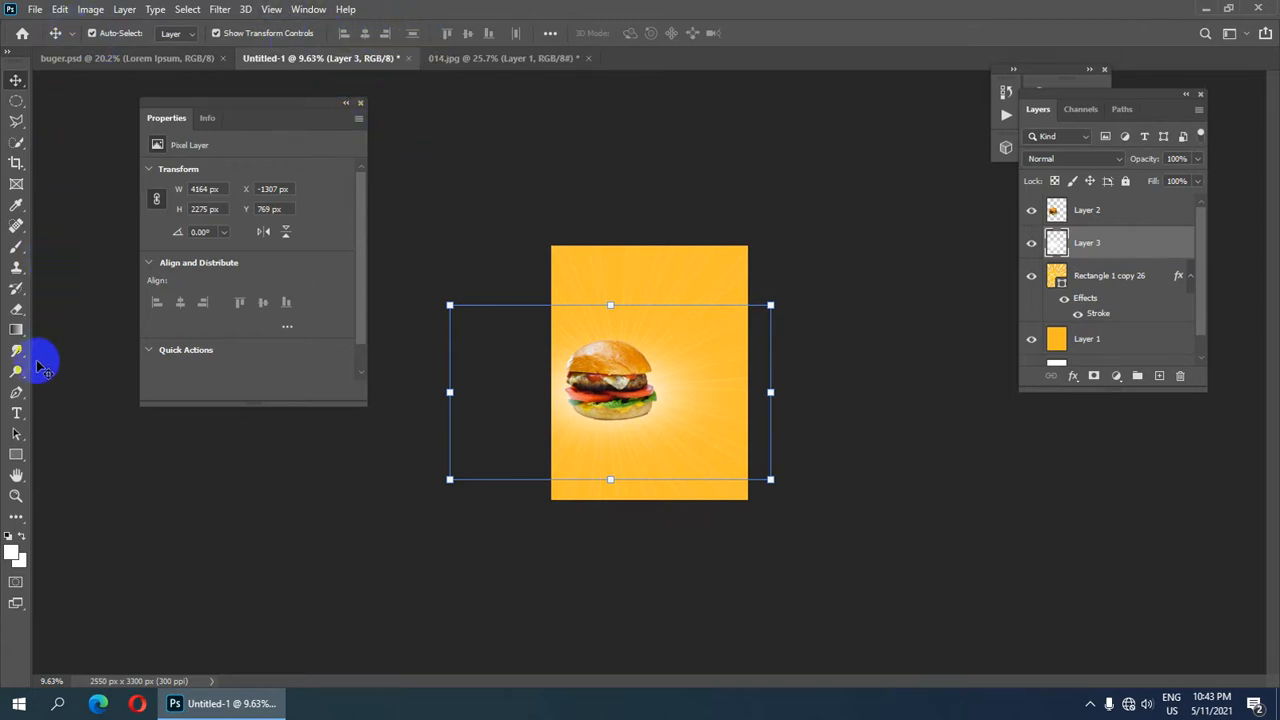
Add the white headline text "Special" in 150 pt Times New Roman near the top of the page.
left_click(18, 415)
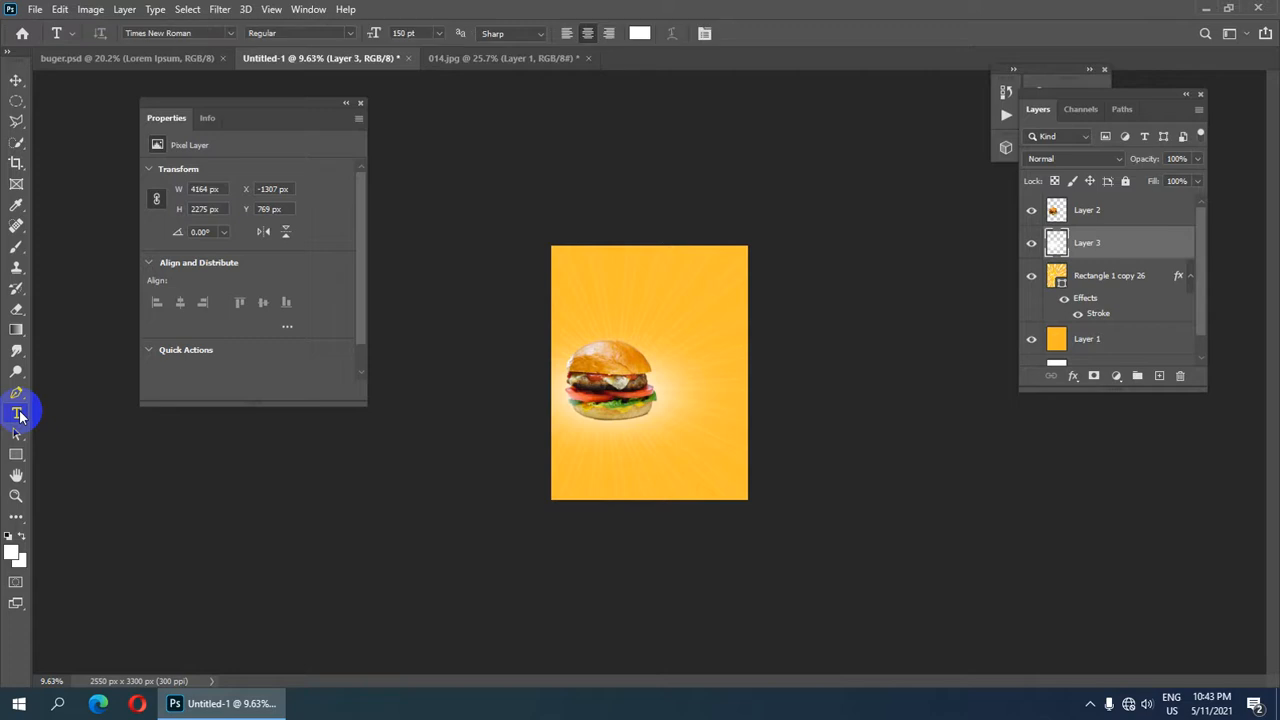
scroll(634, 286, "up", 3)
scroll(547, 223, "up", 3)
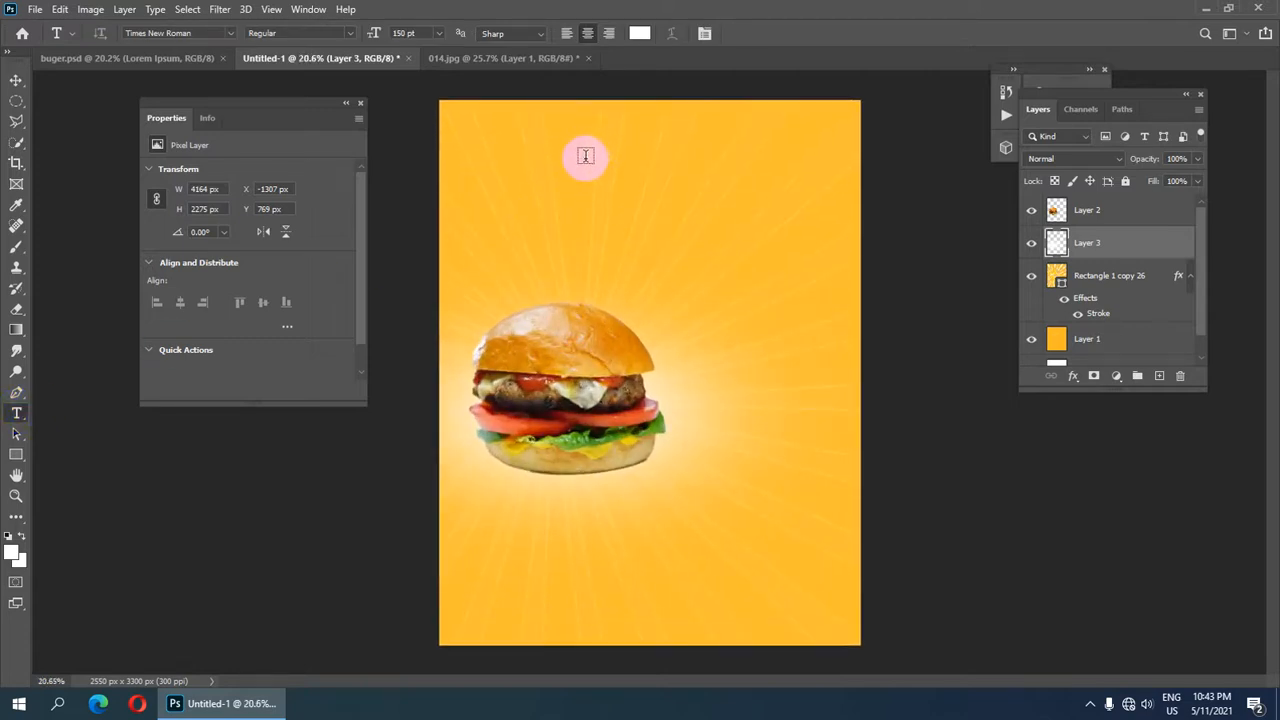
left_click(585, 156)
scroll(585, 156, "down", 3)
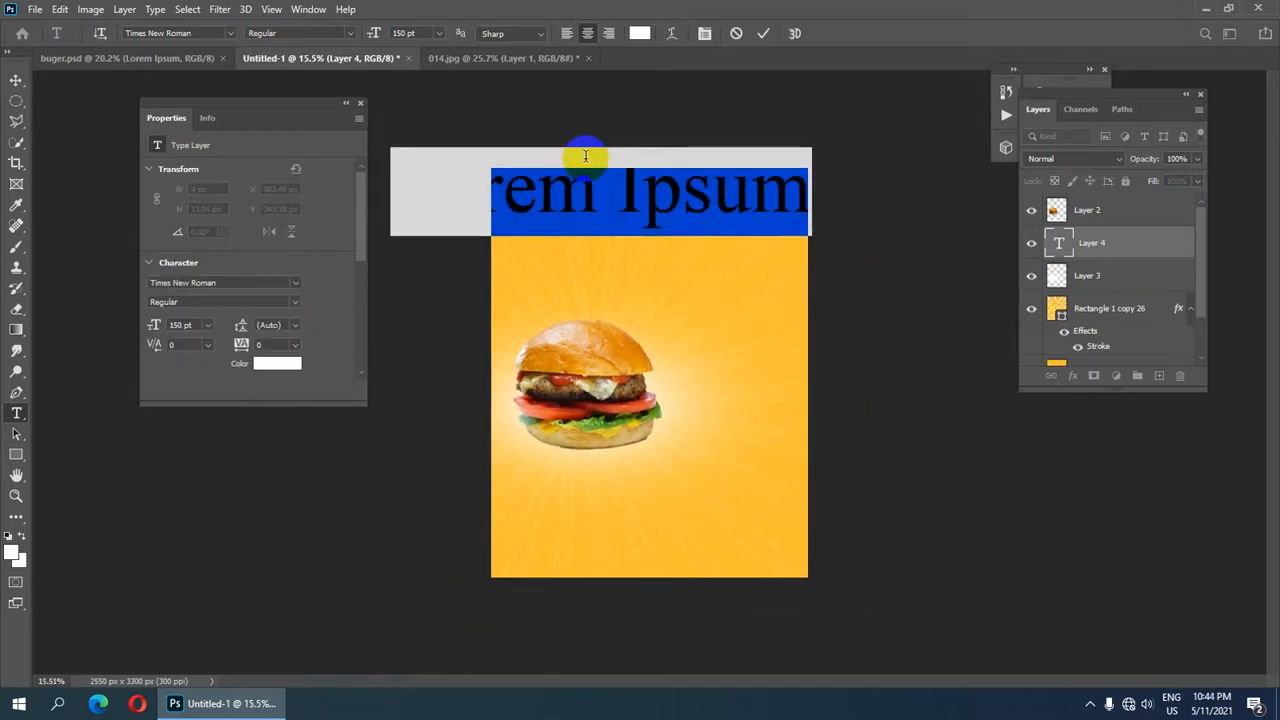
scroll(585, 156, "down", 3)
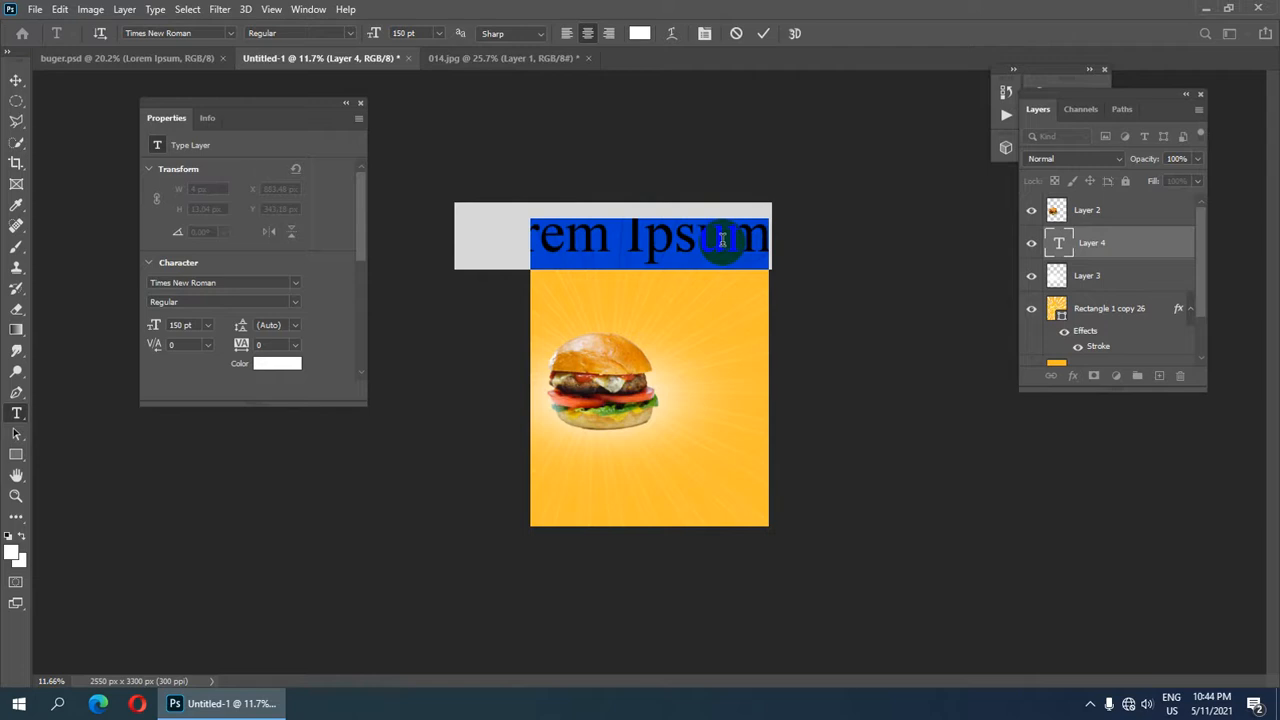
type("So")
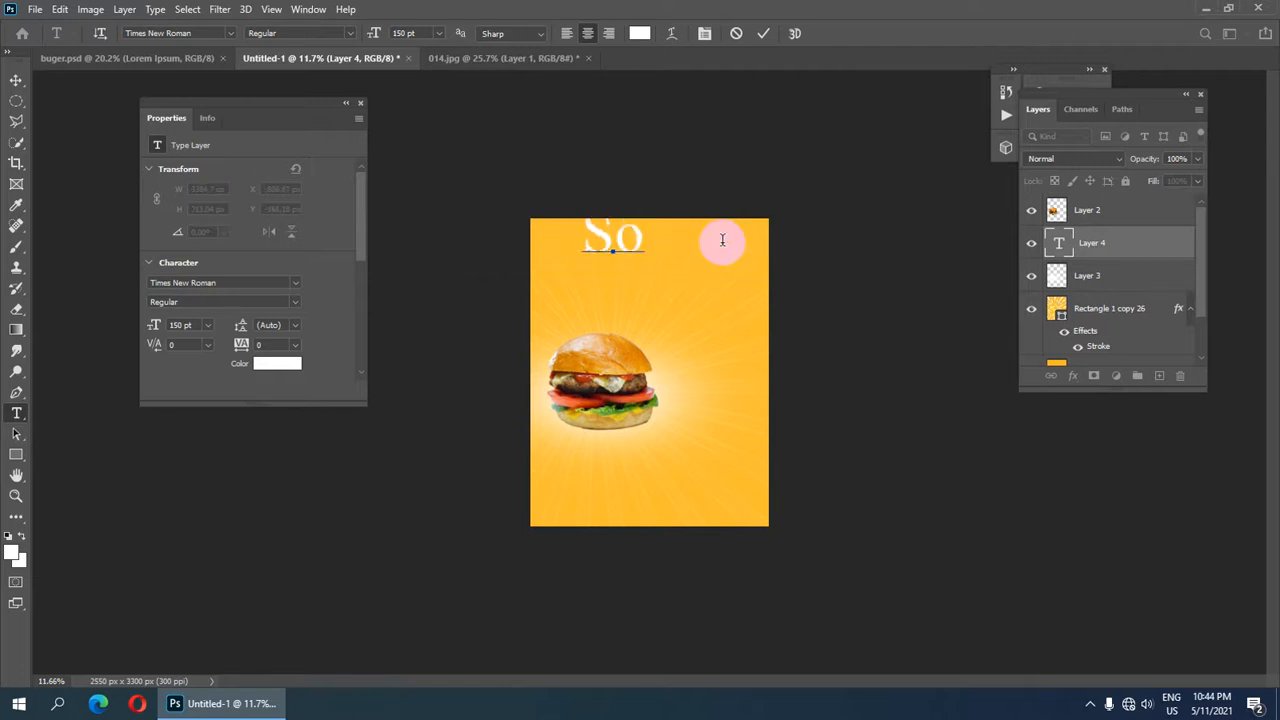
key("BackSpace")
type("pec")
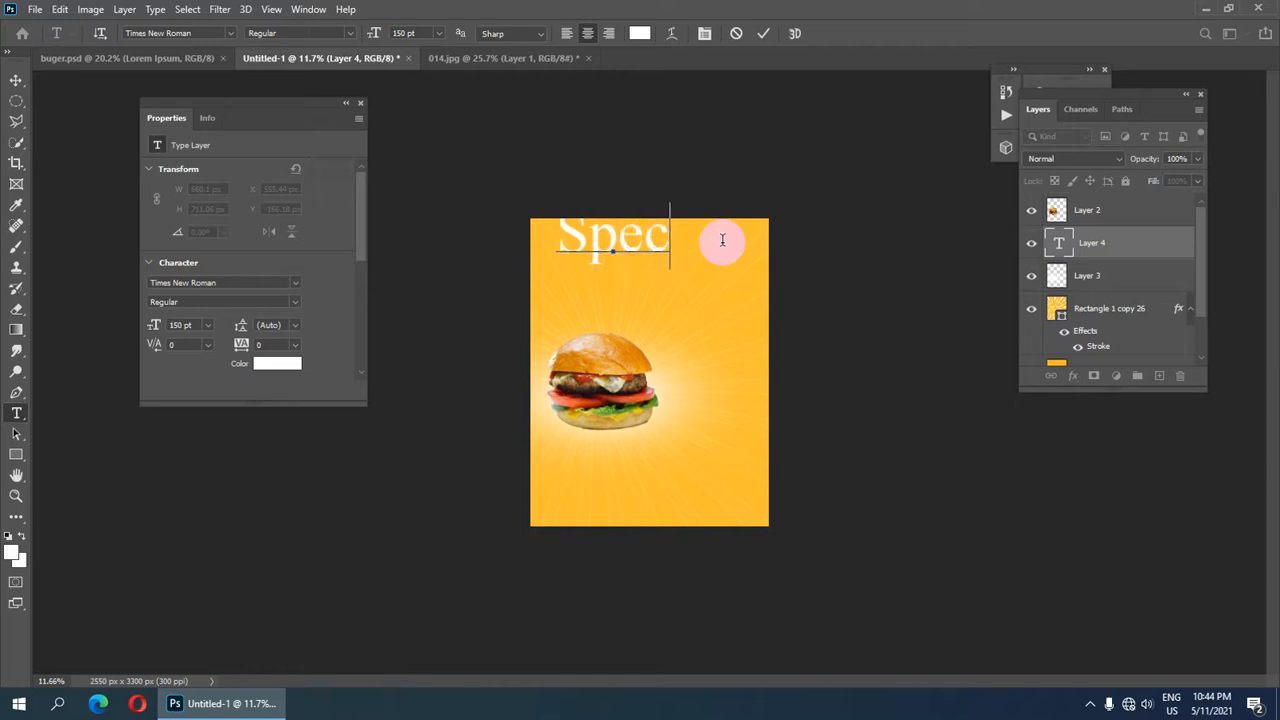
type("u")
key("BackSpace")
type("ial")
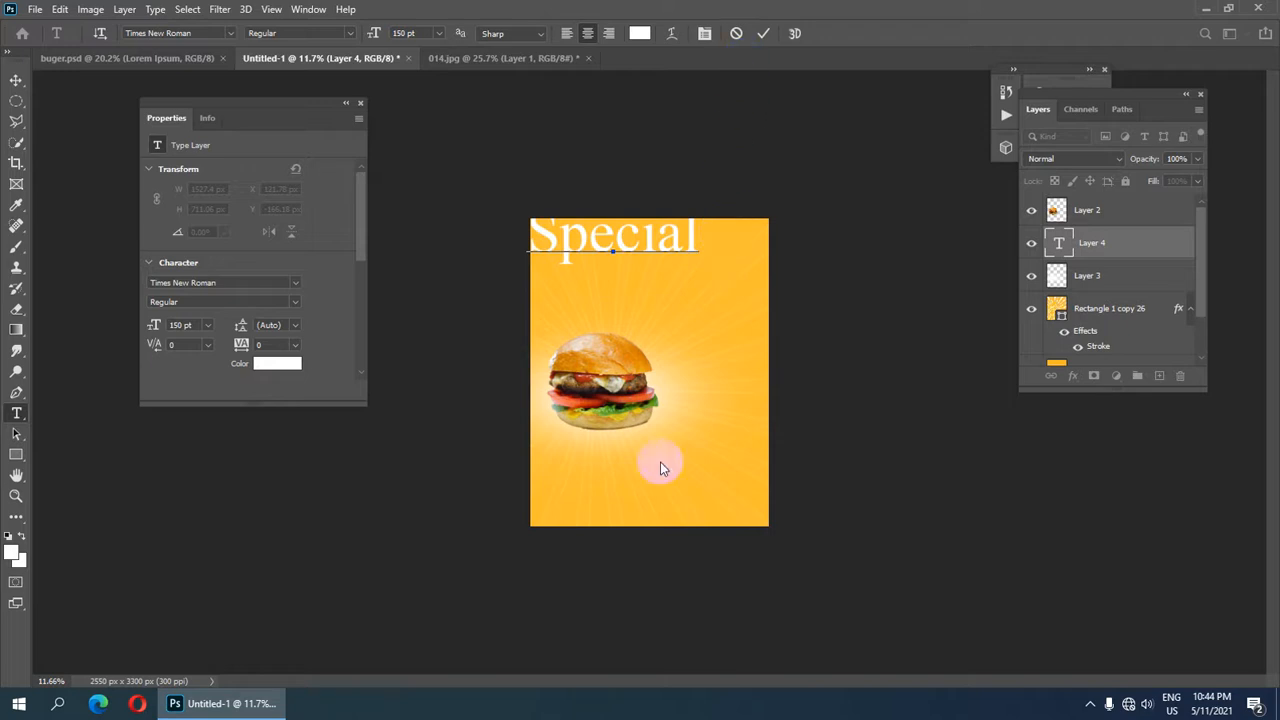
scroll(655, 410, "down", 1)
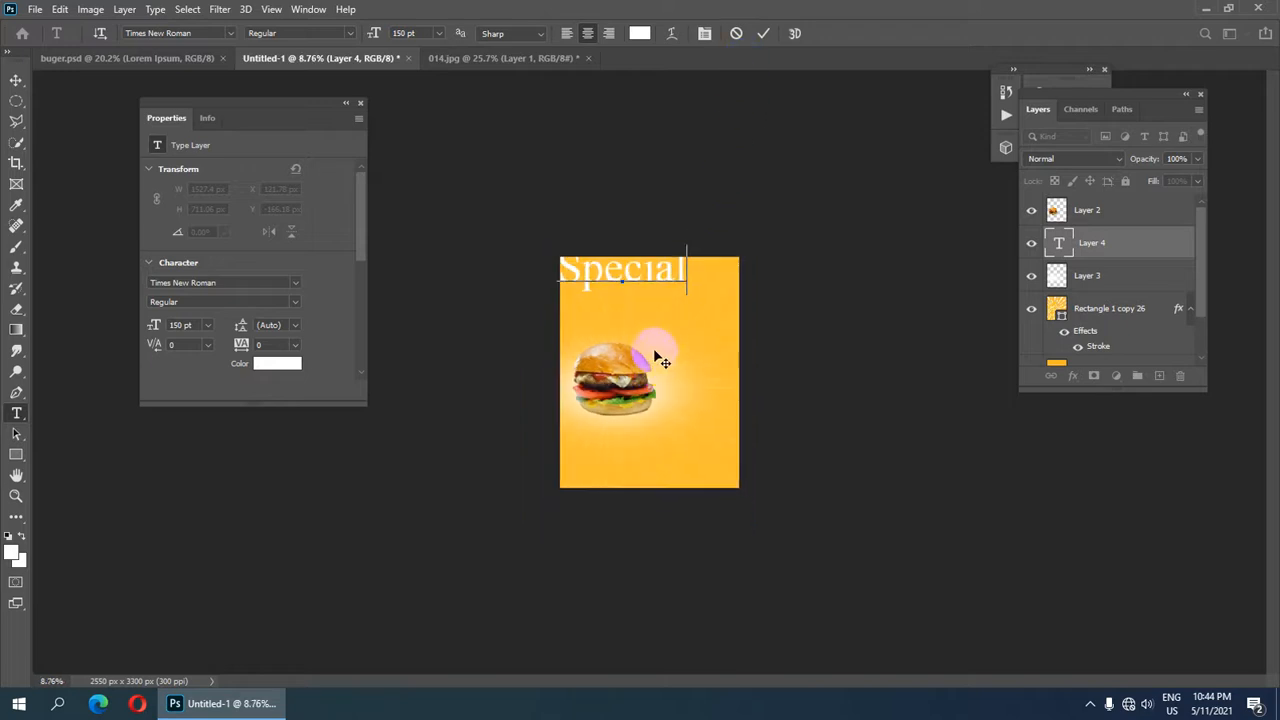
left_click(765, 34)
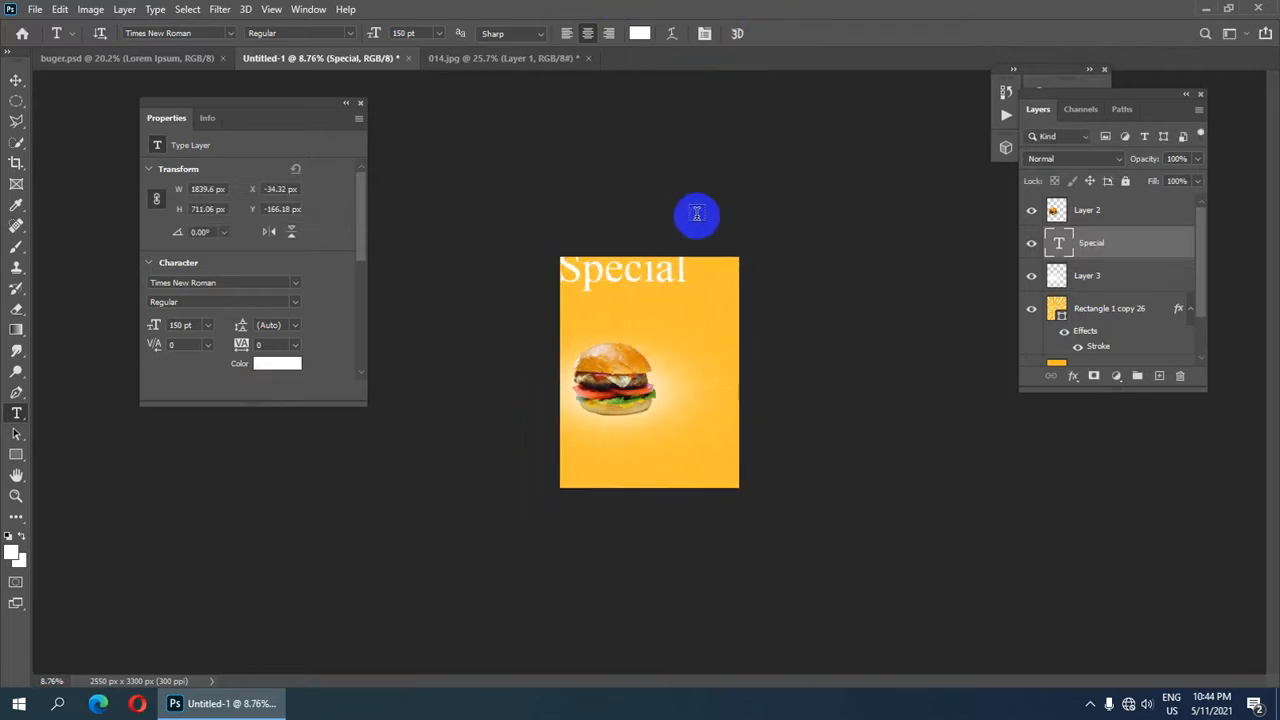
Try the "Special" headline at 100 pt and settle on a font size of 80 pt.
scroll(655, 282, "up", 1)
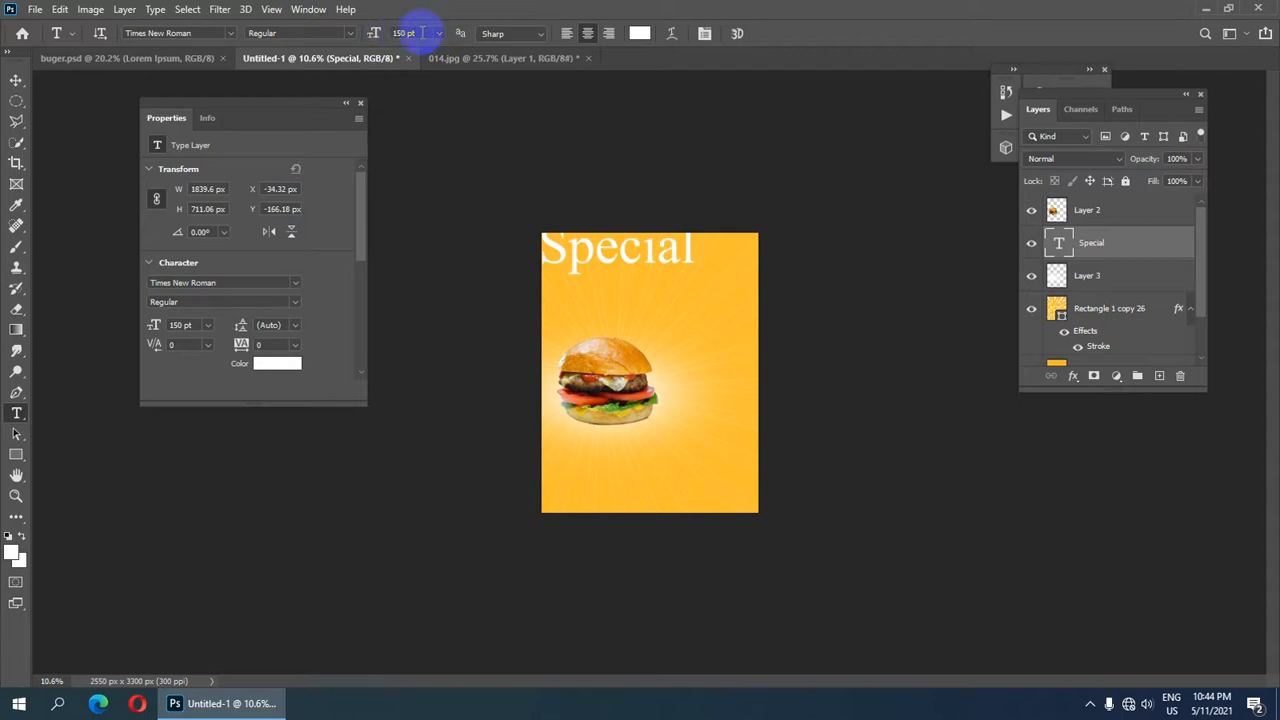
left_click_drag(421, 33, 376, 31)
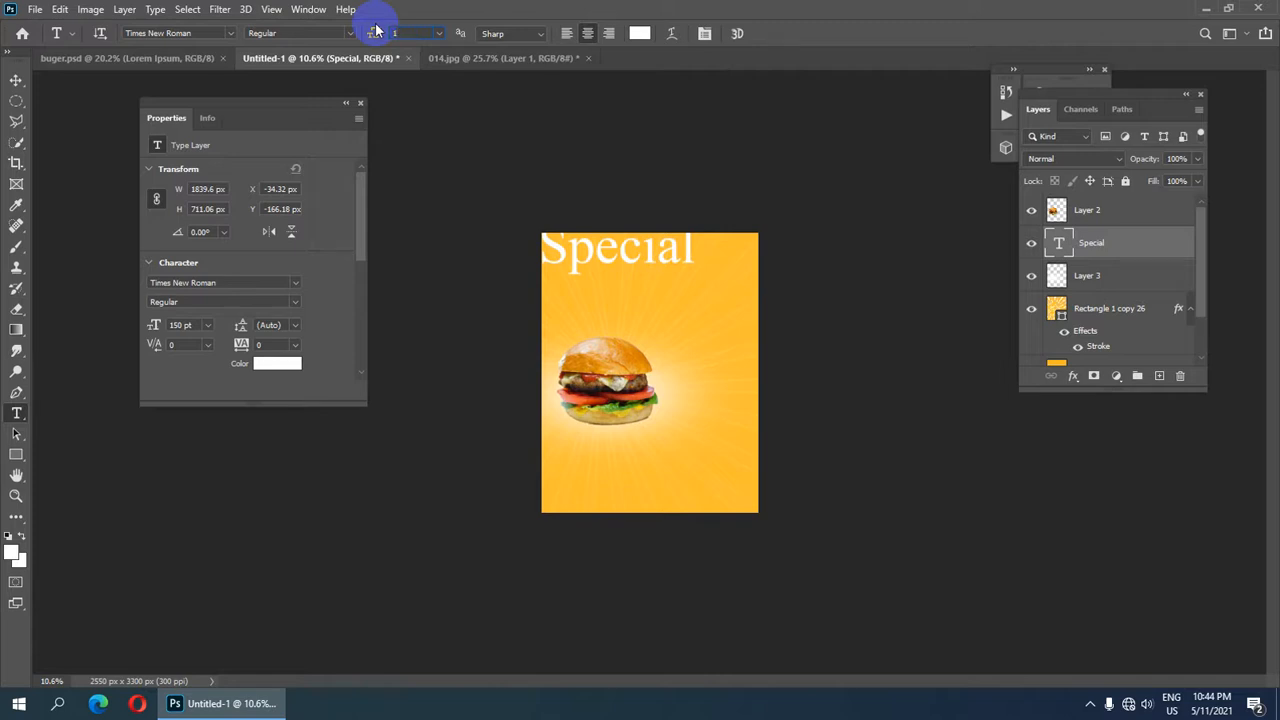
type("100")
key("Return")
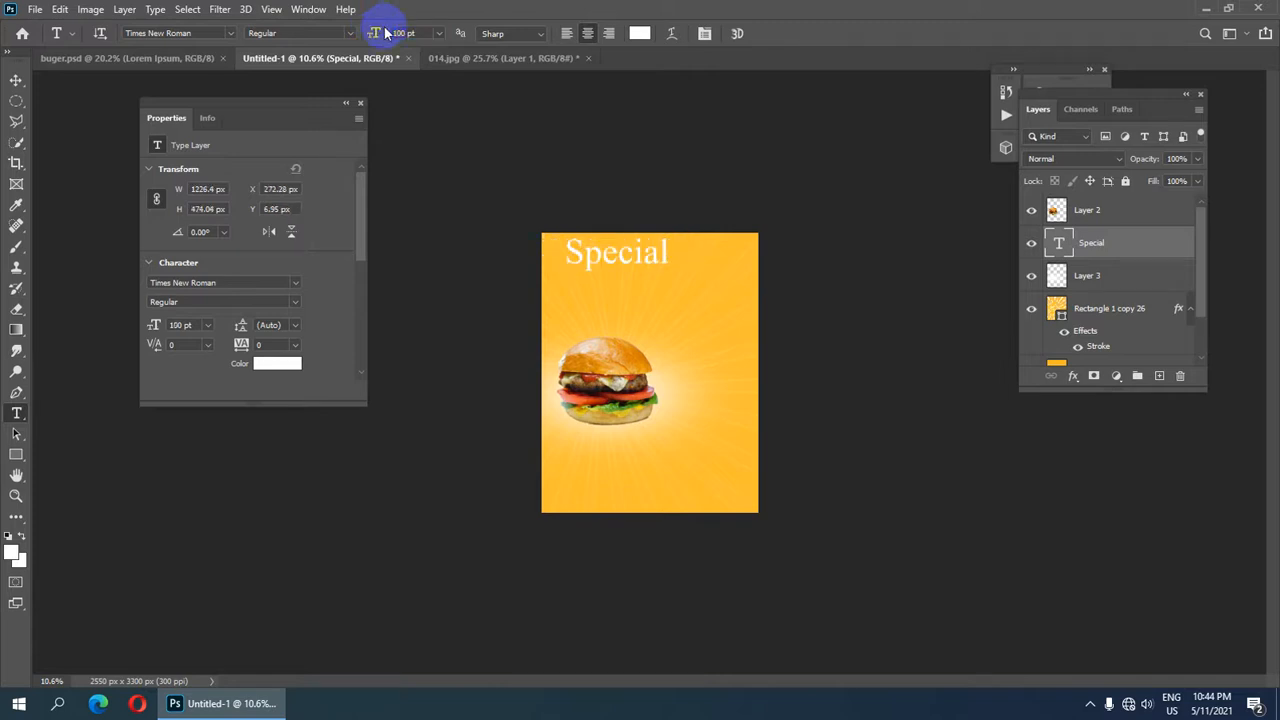
scroll(663, 258, "up", 2)
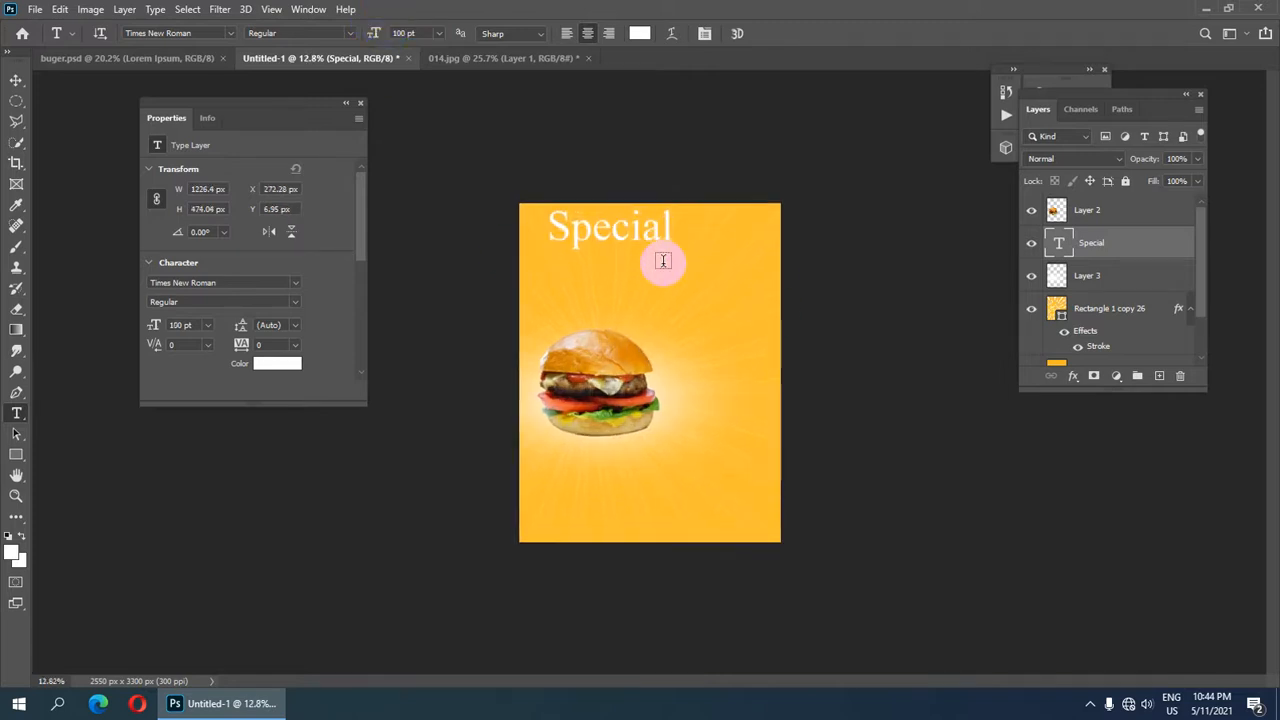
left_click(412, 33)
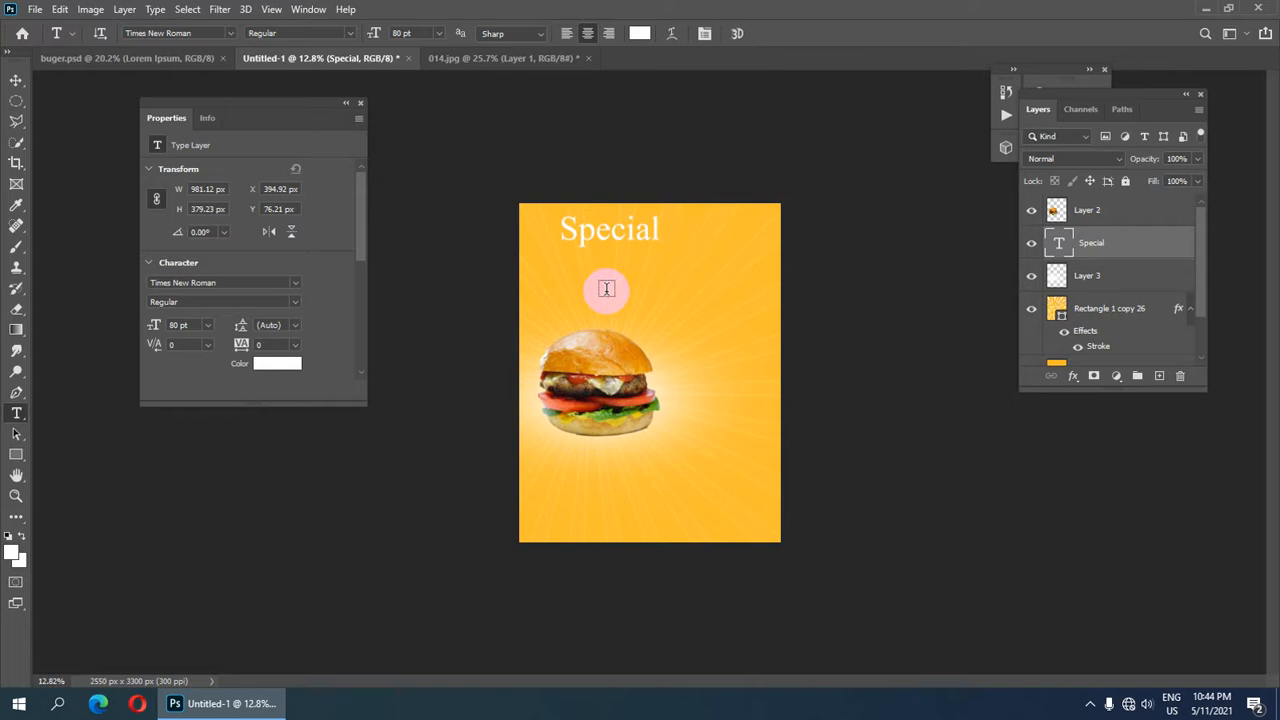
Nudge the "Special" headline to the right, to about X 621 px, near the page's horizontal centre.
key("v")
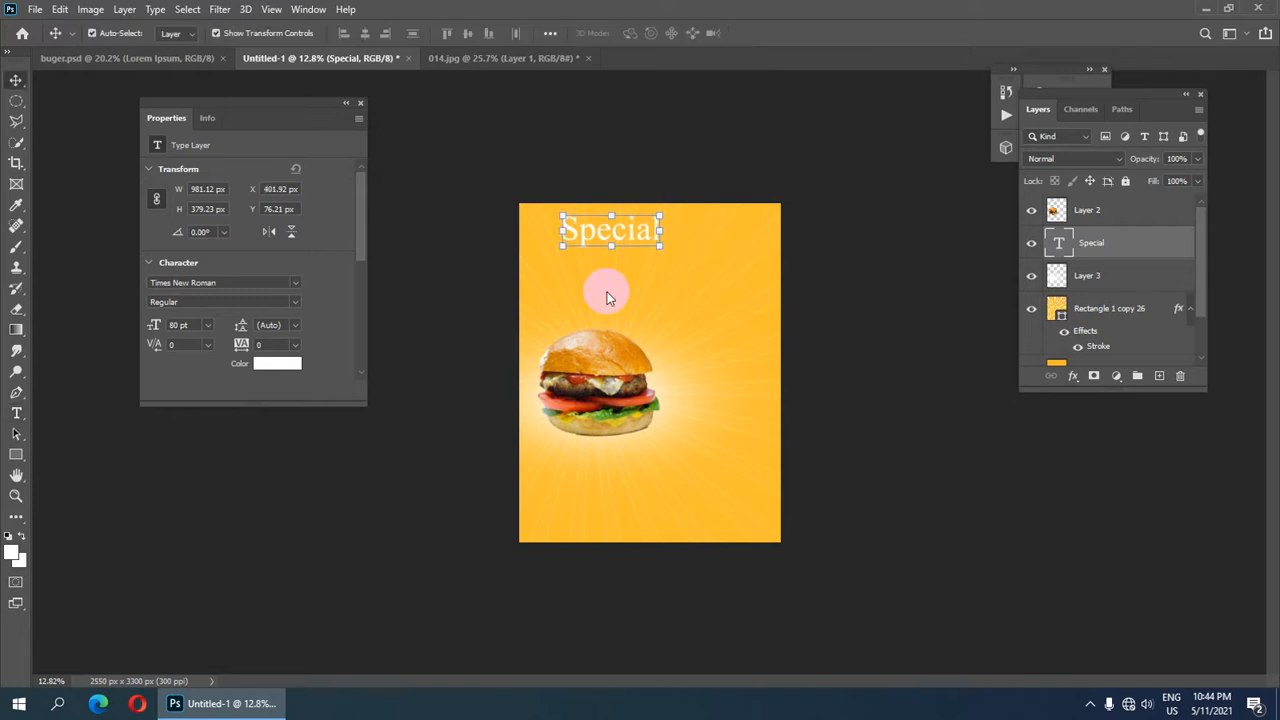
key("Right")
key("Right")
key("Right")
key("Right")
key("Right")
key("Right")
key("Right")
key("Right")
key("Right")
key("Right")
key("Right")
key("Right")
key("Right")
key("Right")
key("Right")
key("Right")
key("Right")
key("Right")
key("Right")
key("Right")
key("Right")
key("Right")
key("Right")
key("Right")
key("Right")
key("Right")
key("Right")
key("ctrl+plus")
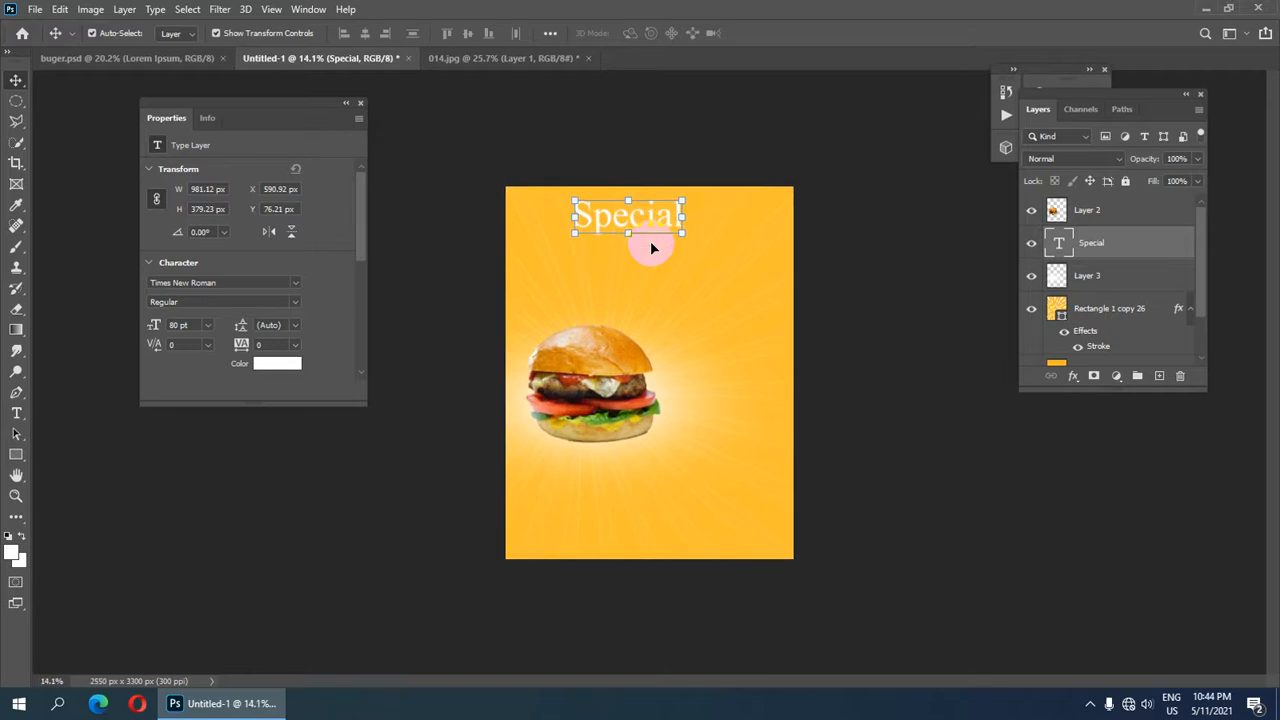
key("ctrl+plus")
key("Right")
key("Right")
key("Right")
key("Right")
key("Right")
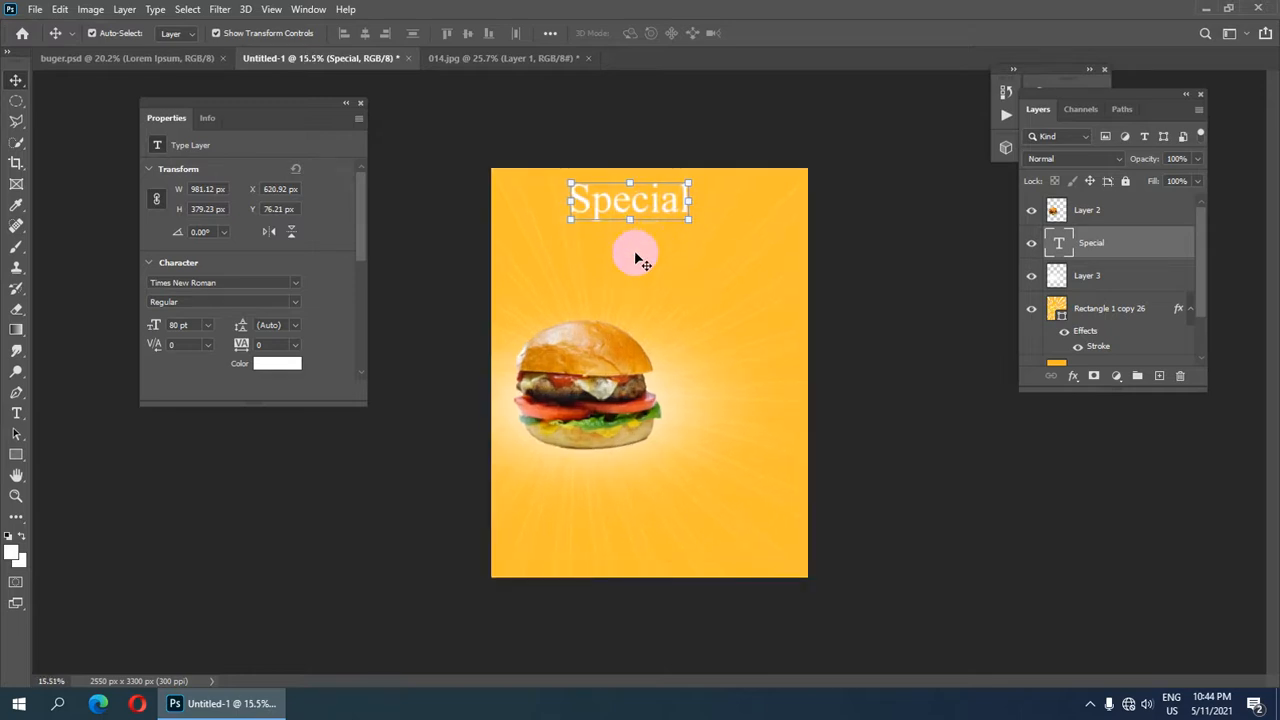
Change the headline's font to Edwardian Script ITC.
key("t")
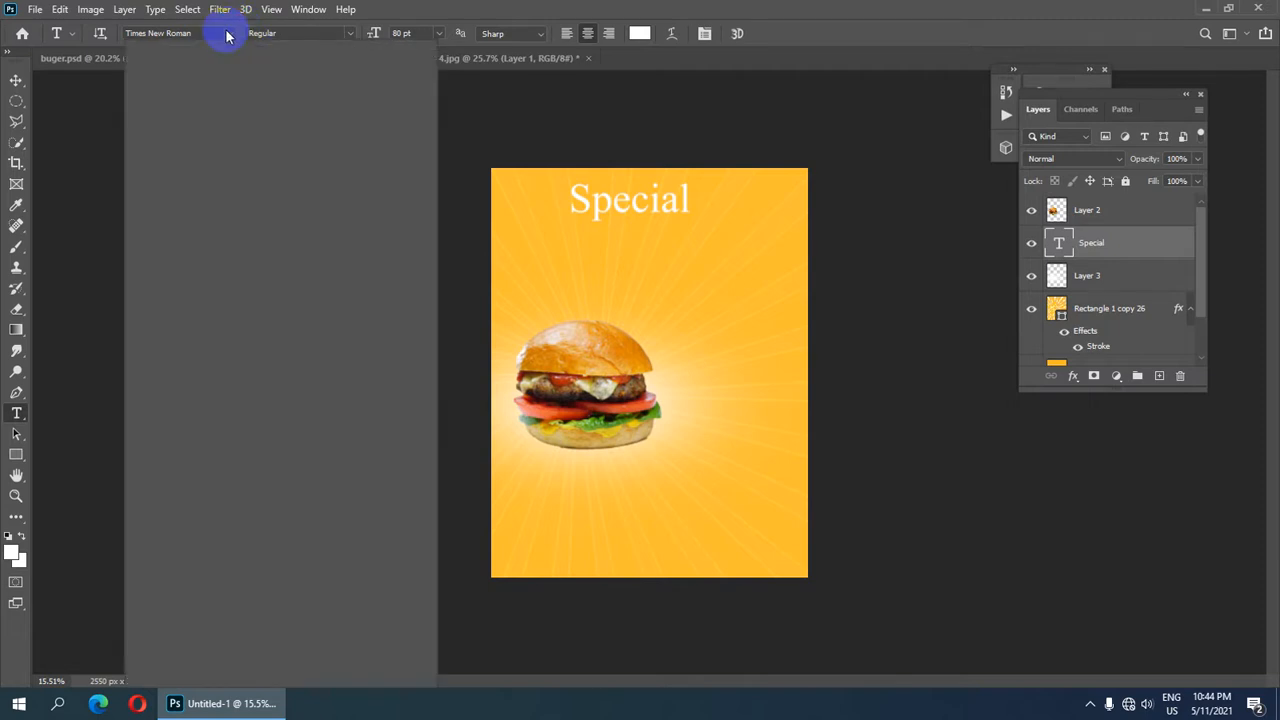
left_click(229, 33)
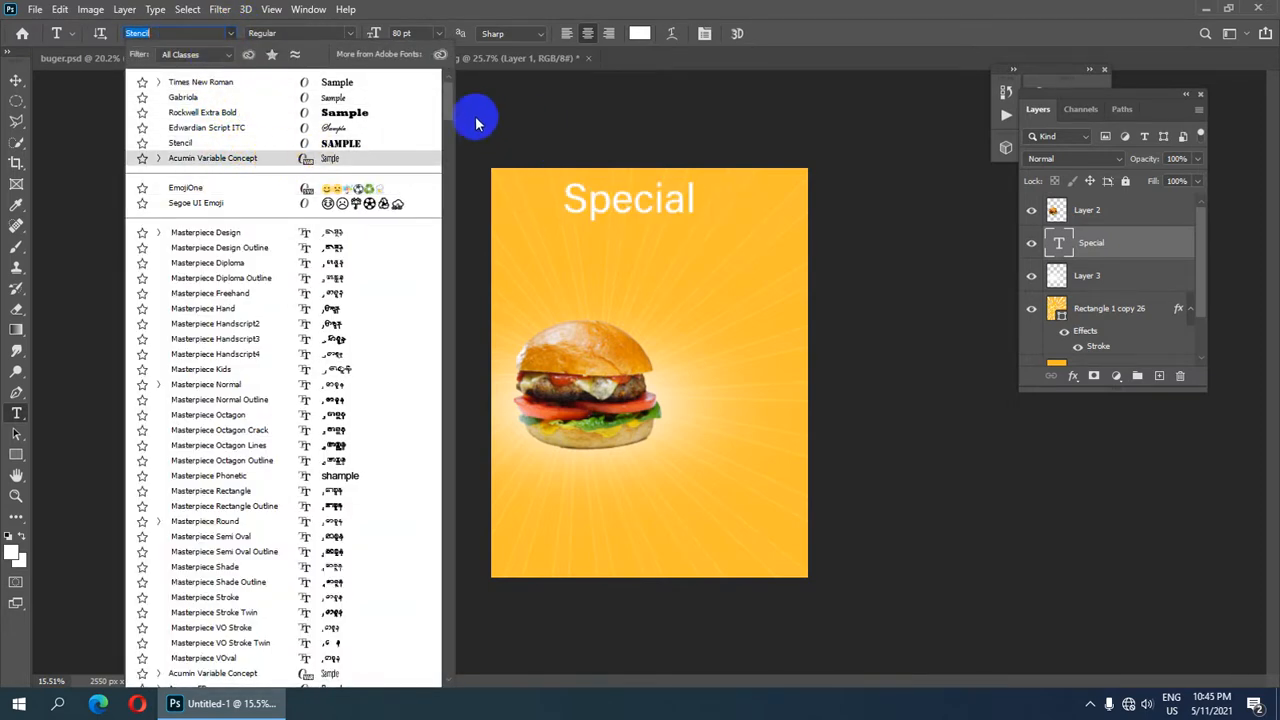
key("Up")
left_click_drag(450, 115, 447, 168)
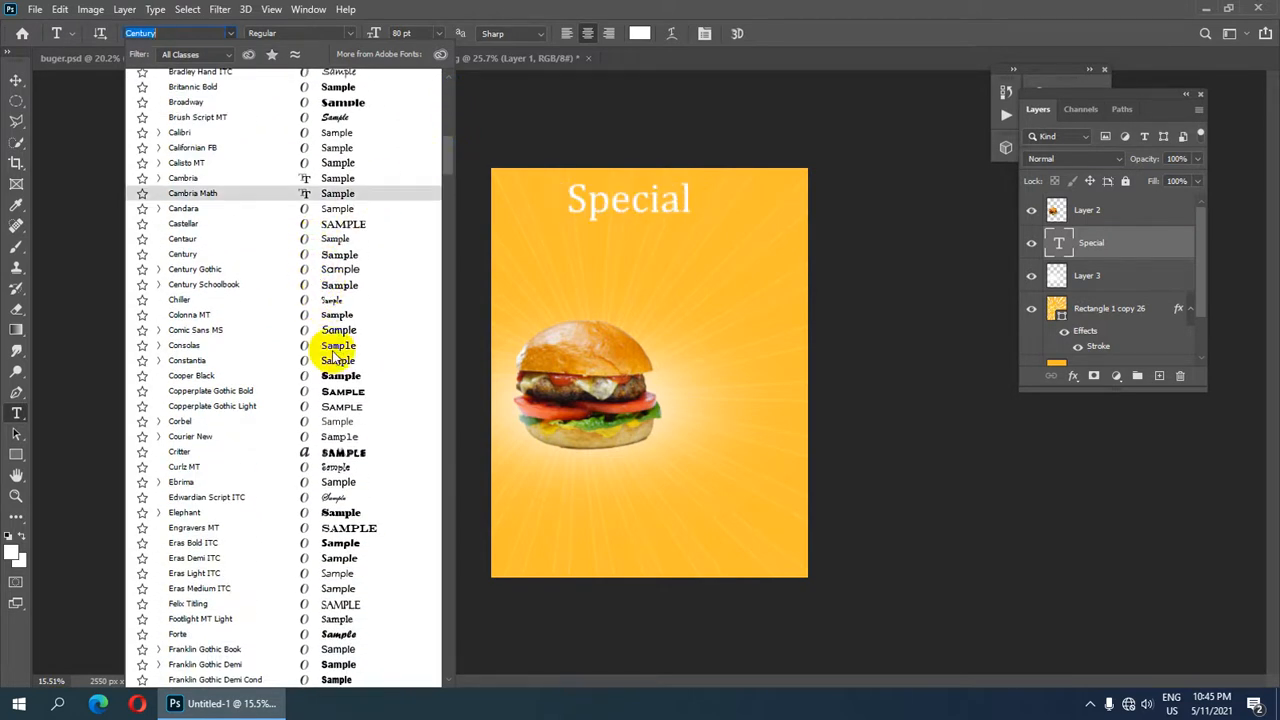
left_click(346, 502)
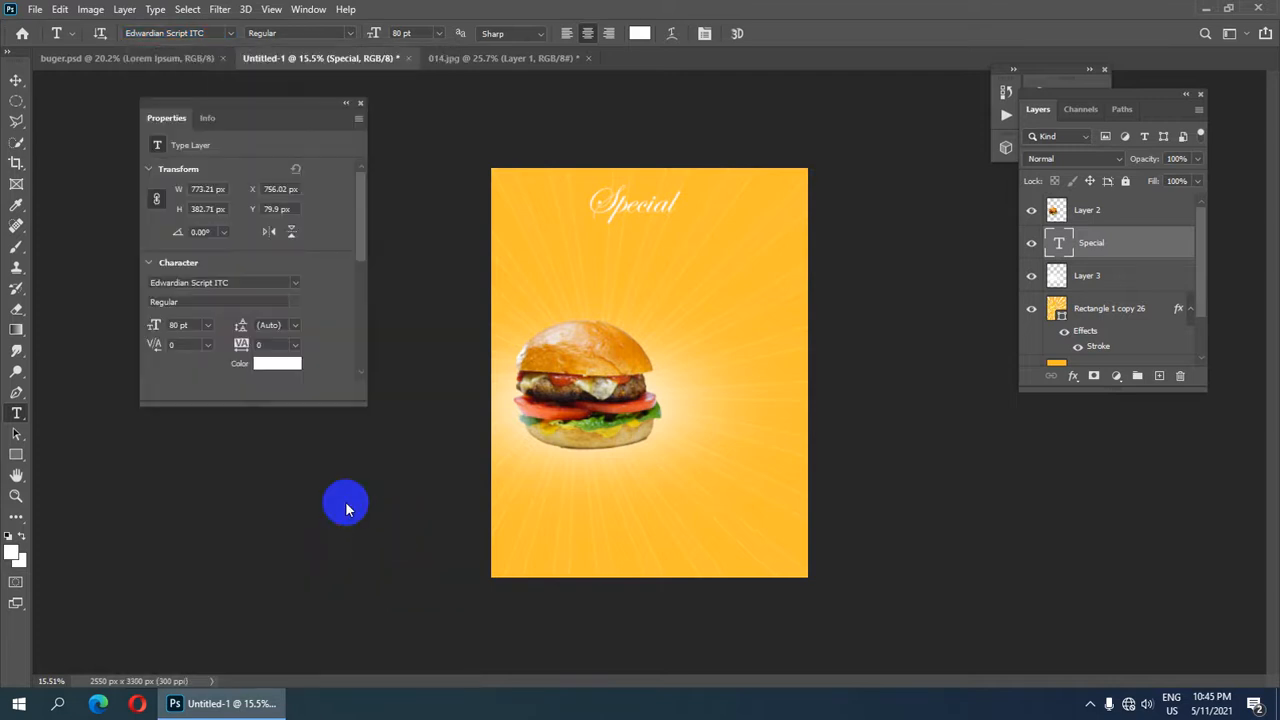
Add a 5 px inside stroke in black (000000) to the "Special" text layer.
scroll(388, 245, "up", 1)
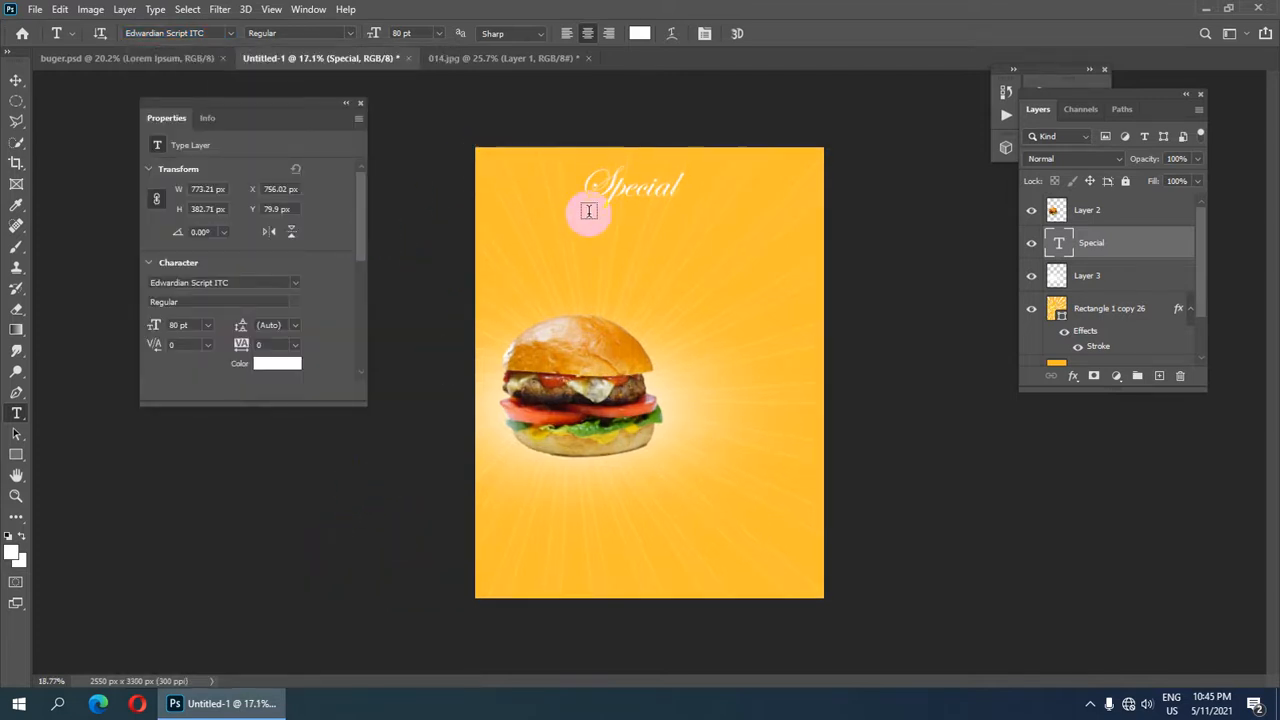
scroll(586, 206, "up", 2)
scroll(695, 142, "up", 1)
scroll(698, 146, "down", 2)
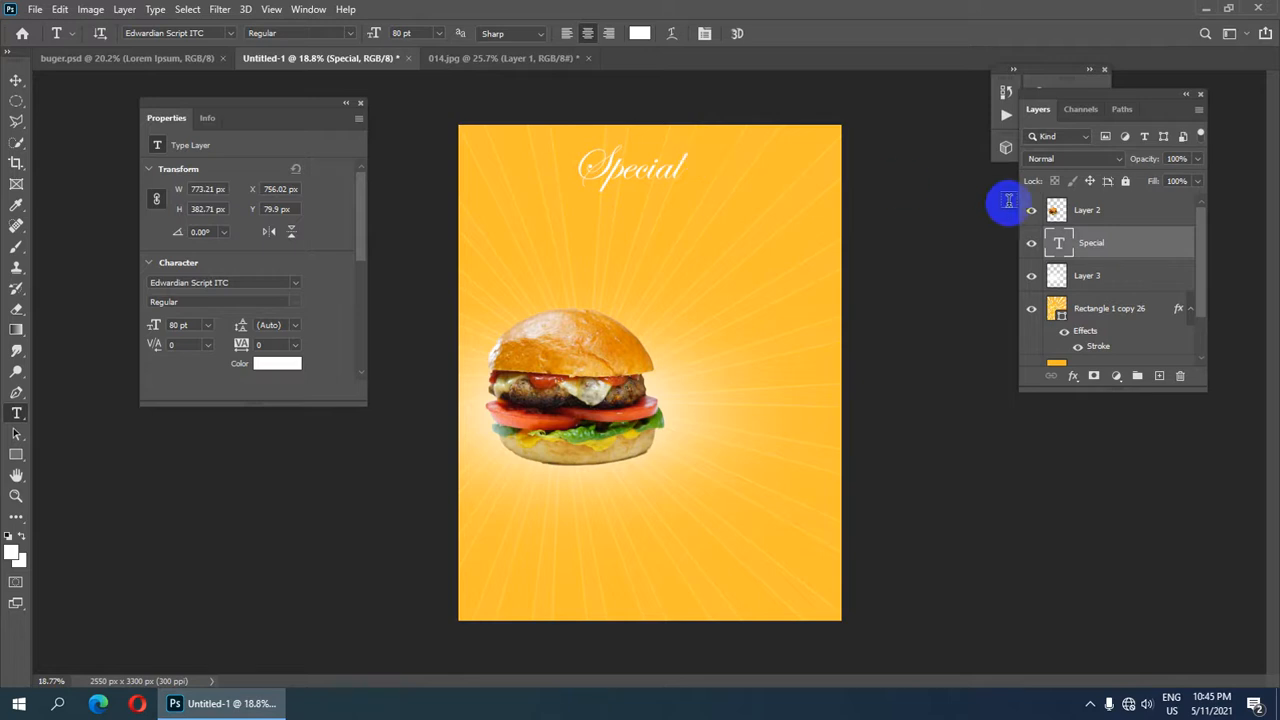
scroll(634, 177, "up", 3)
scroll(634, 177, "down", 3)
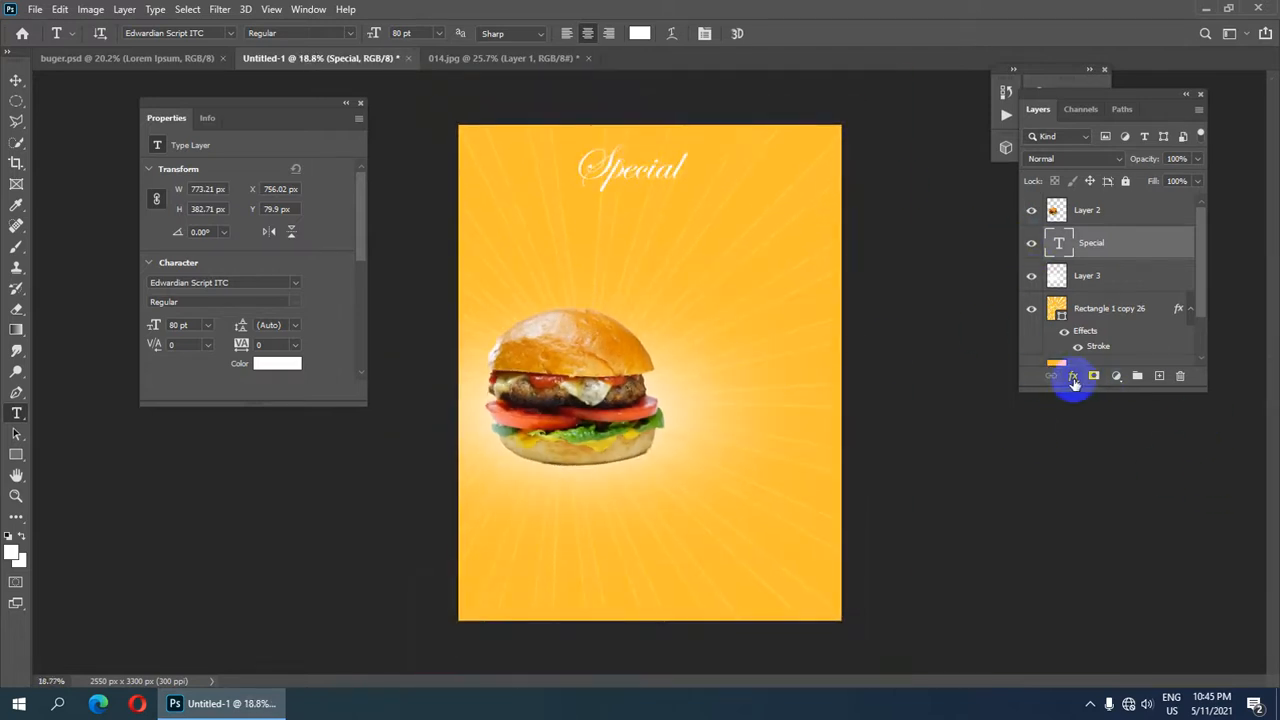
left_click(1073, 378)
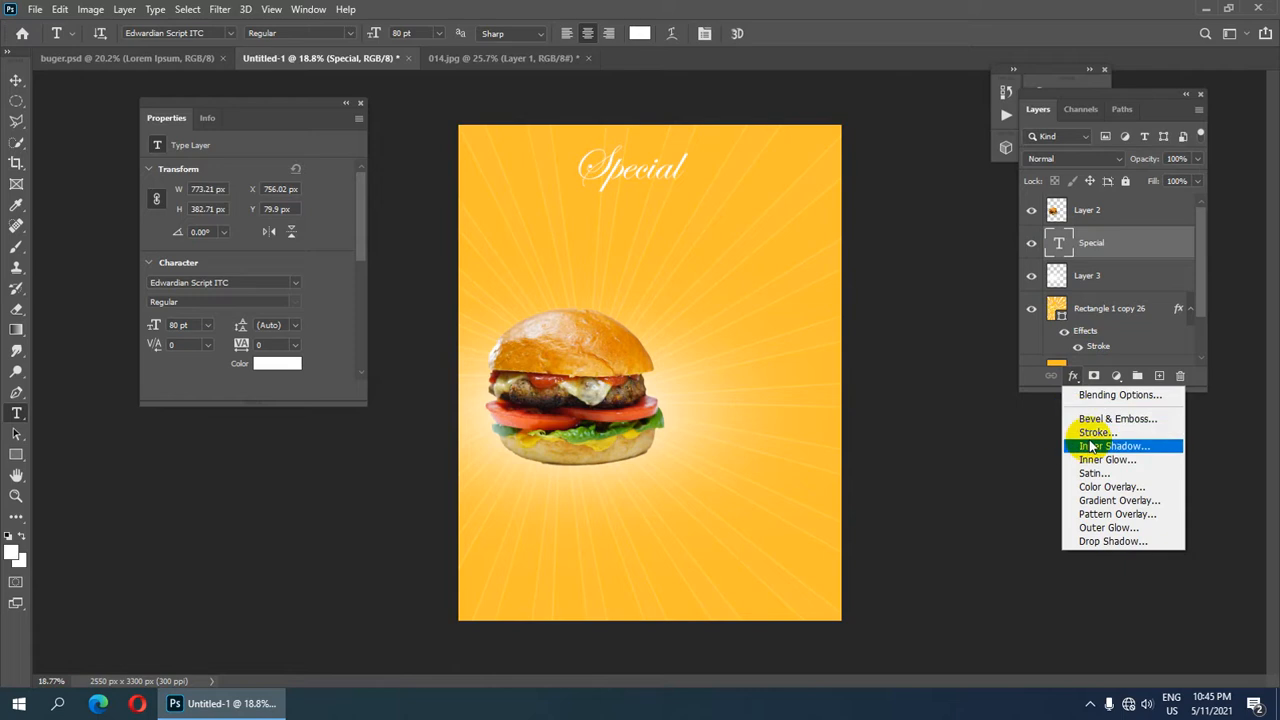
left_click(1086, 431)
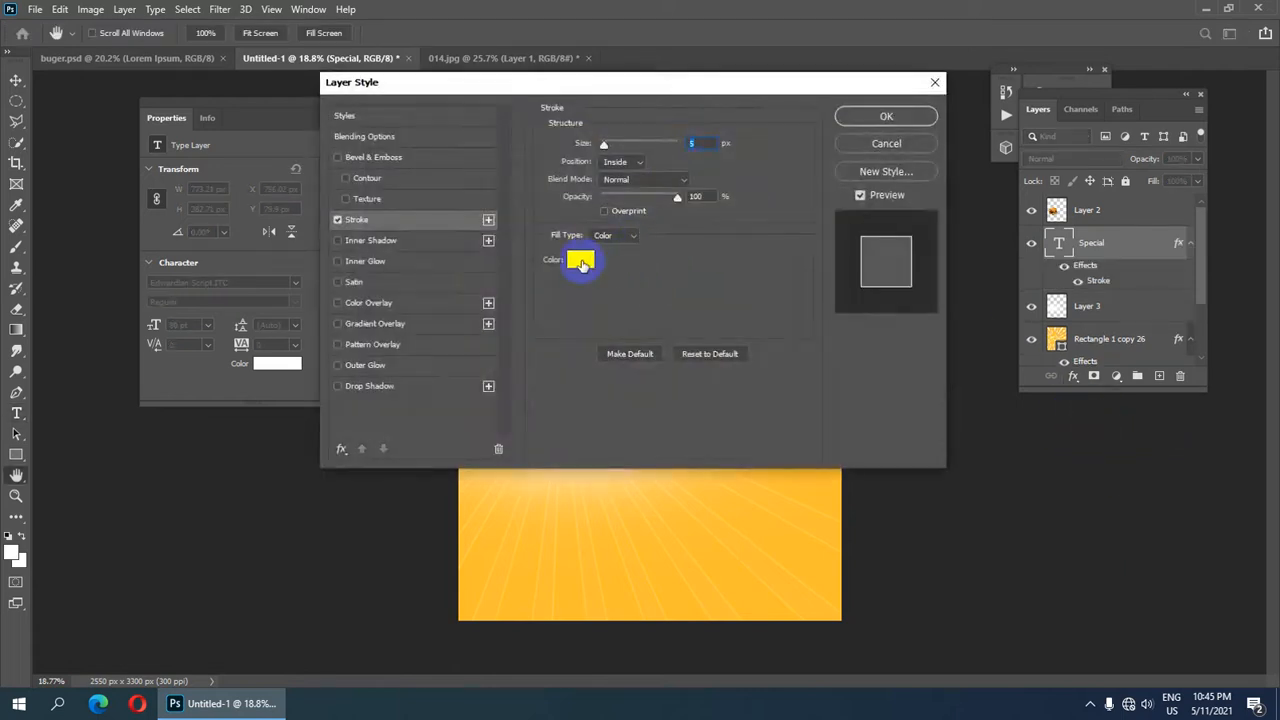
left_click(580, 261)
left_click_drag(129, 257, 35, 430)
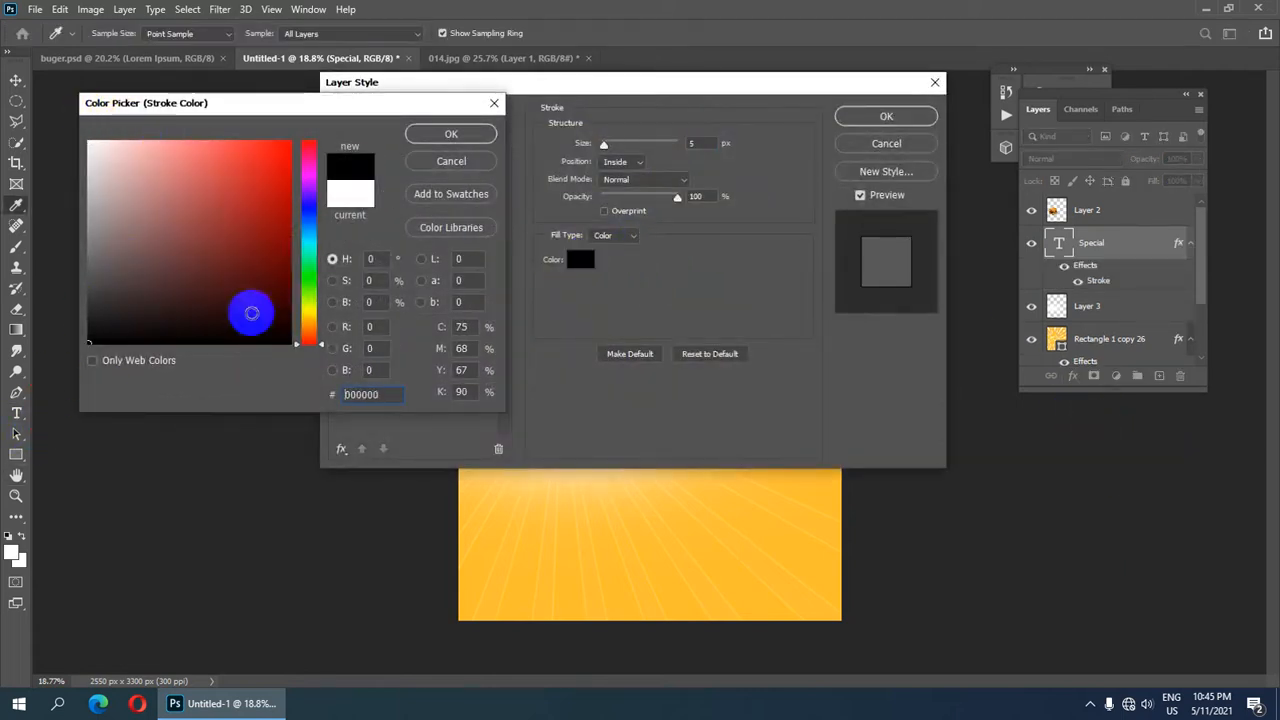
left_click(440, 133)
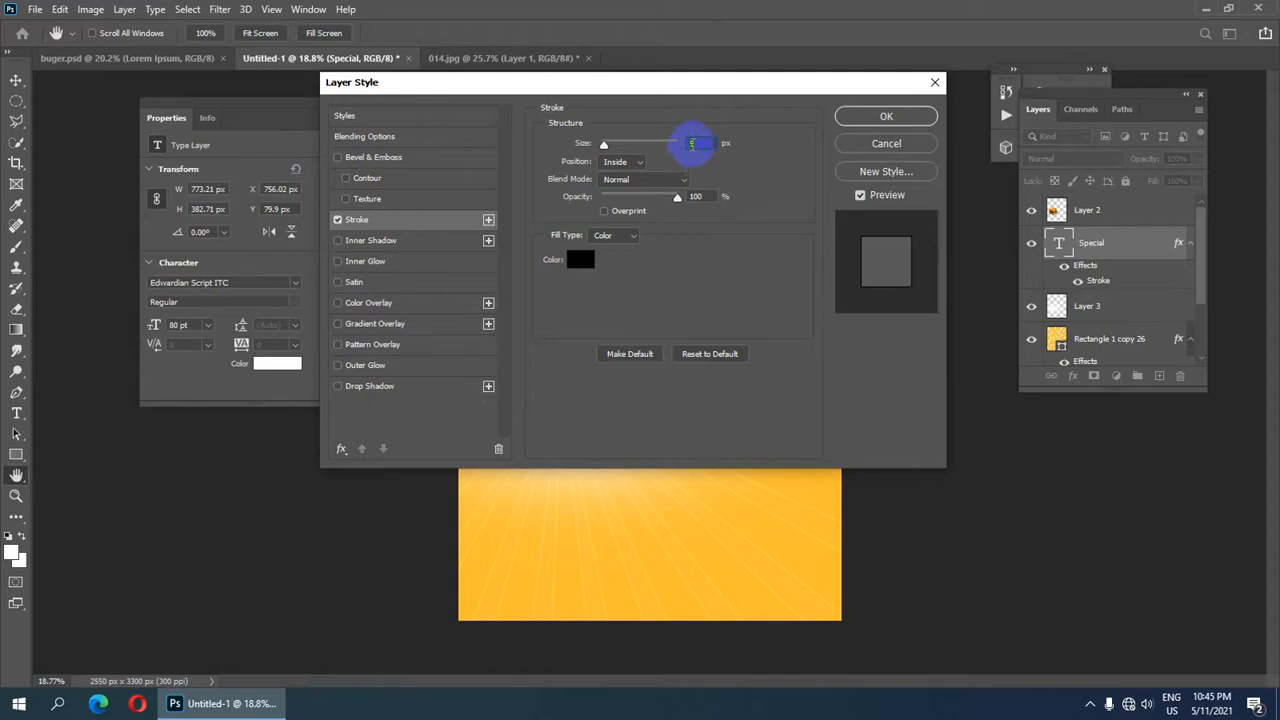
left_click(887, 117)
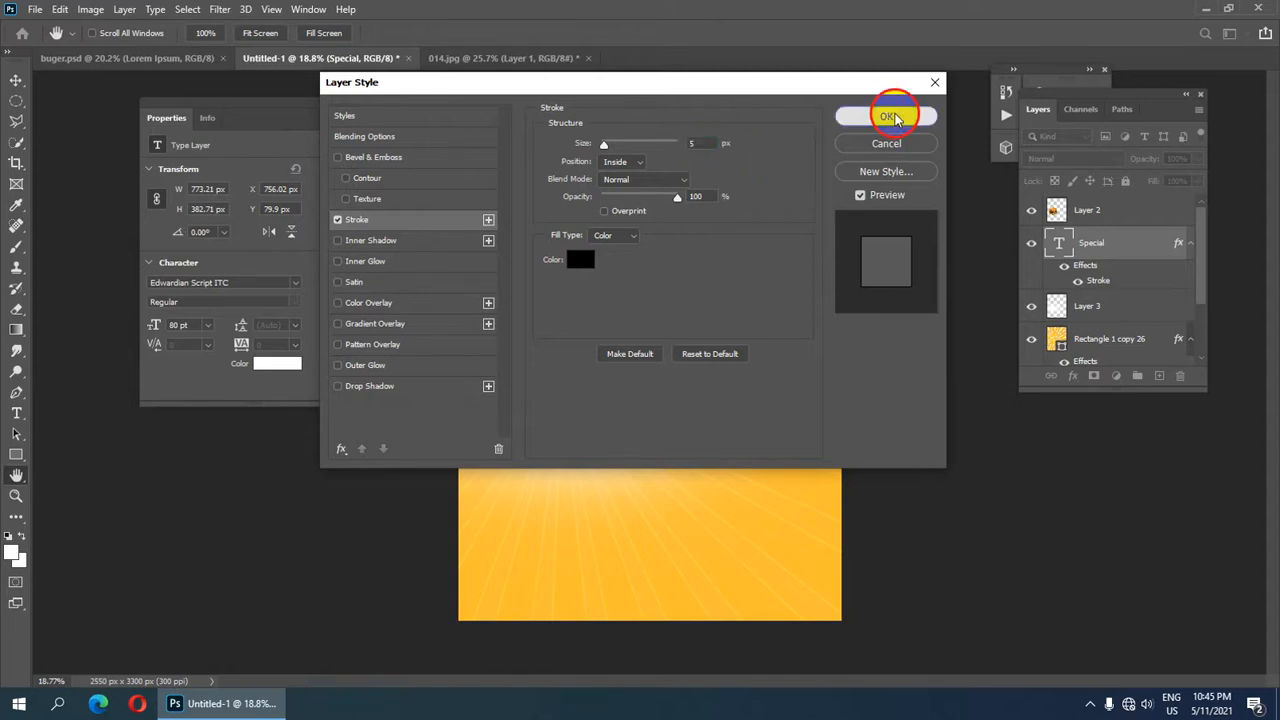
scroll(626, 209, "up", 4)
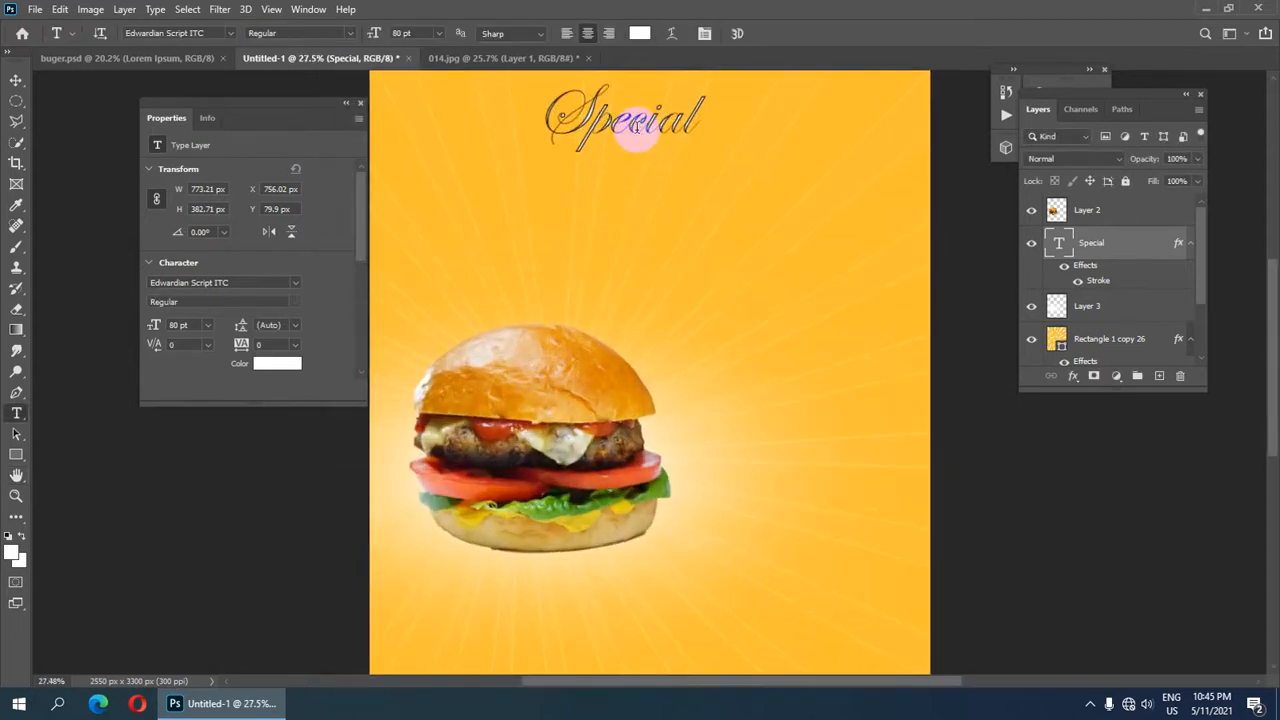
scroll(633, 122, "down", 5)
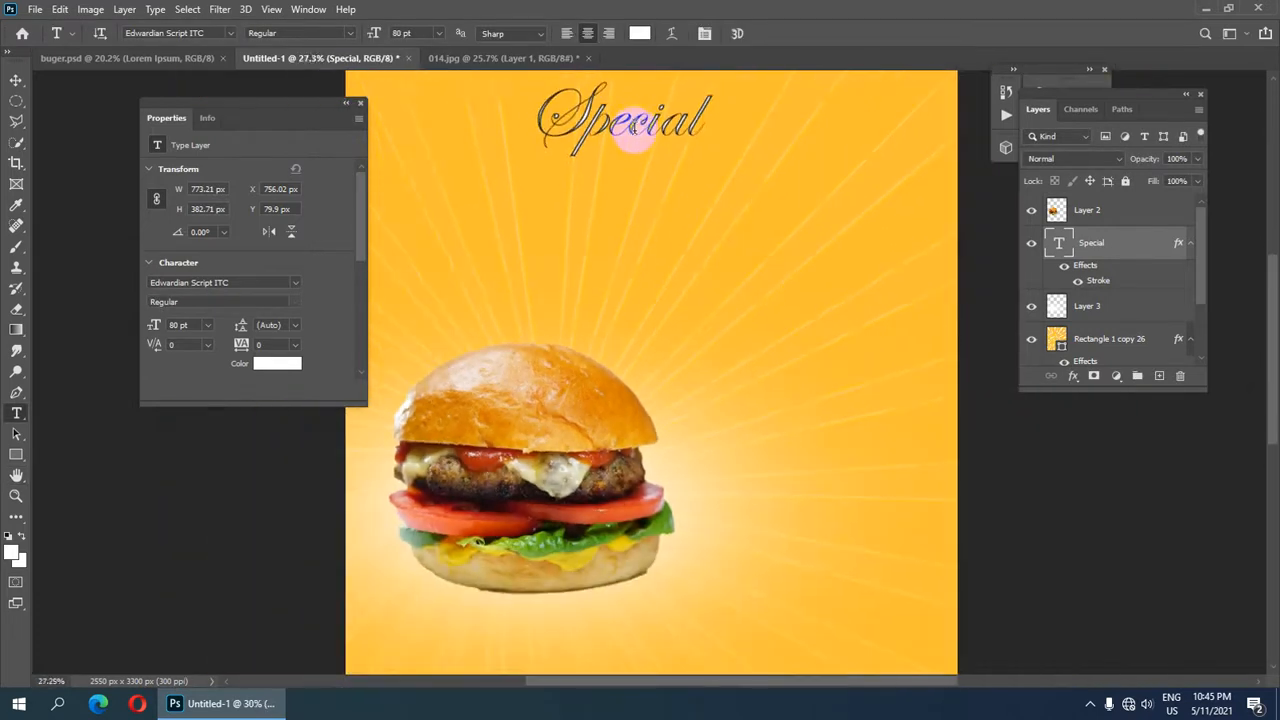
scroll(638, 128, "down", 3)
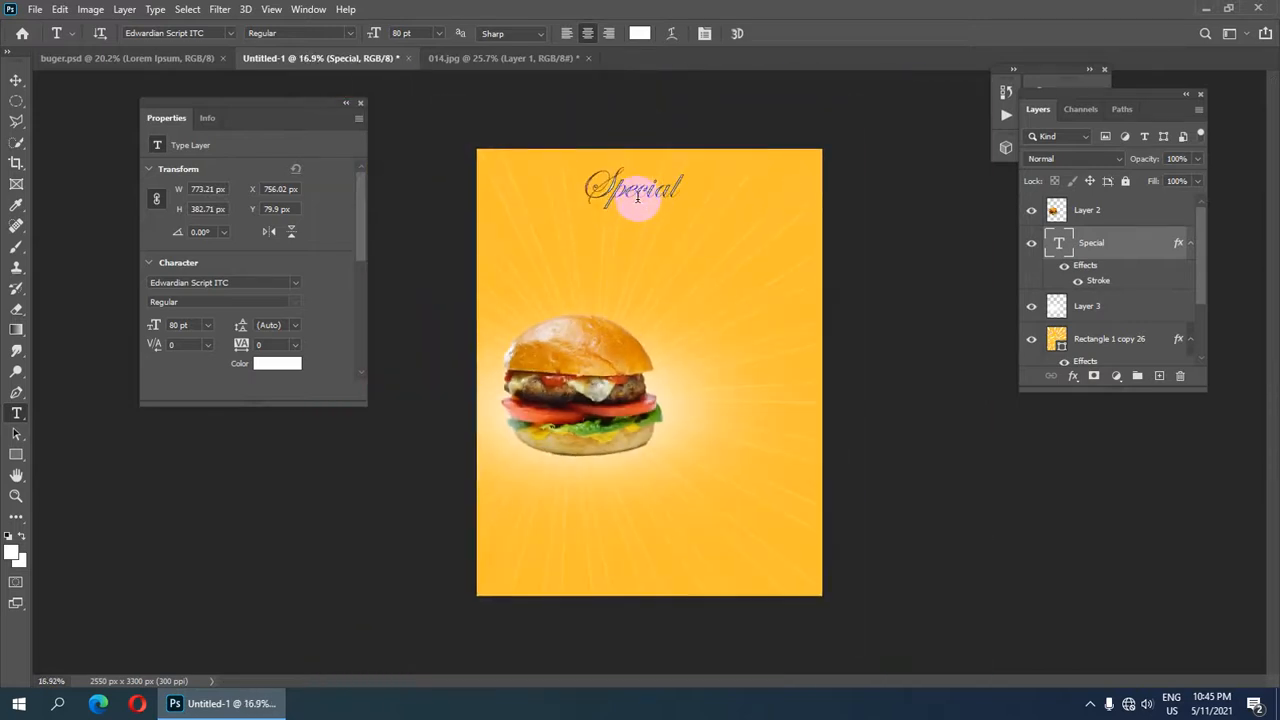
scroll(637, 197, "up", 1)
scroll(622, 152, "up", 1)
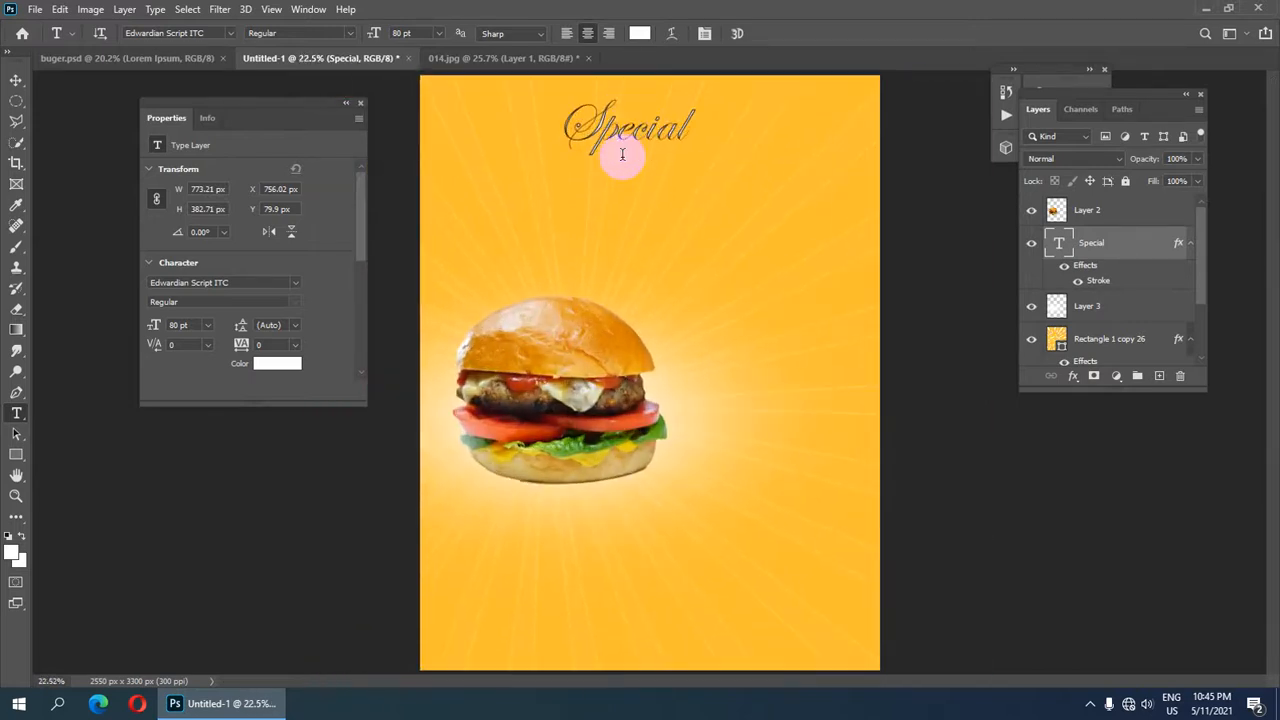
scroll(630, 147, "down", 4)
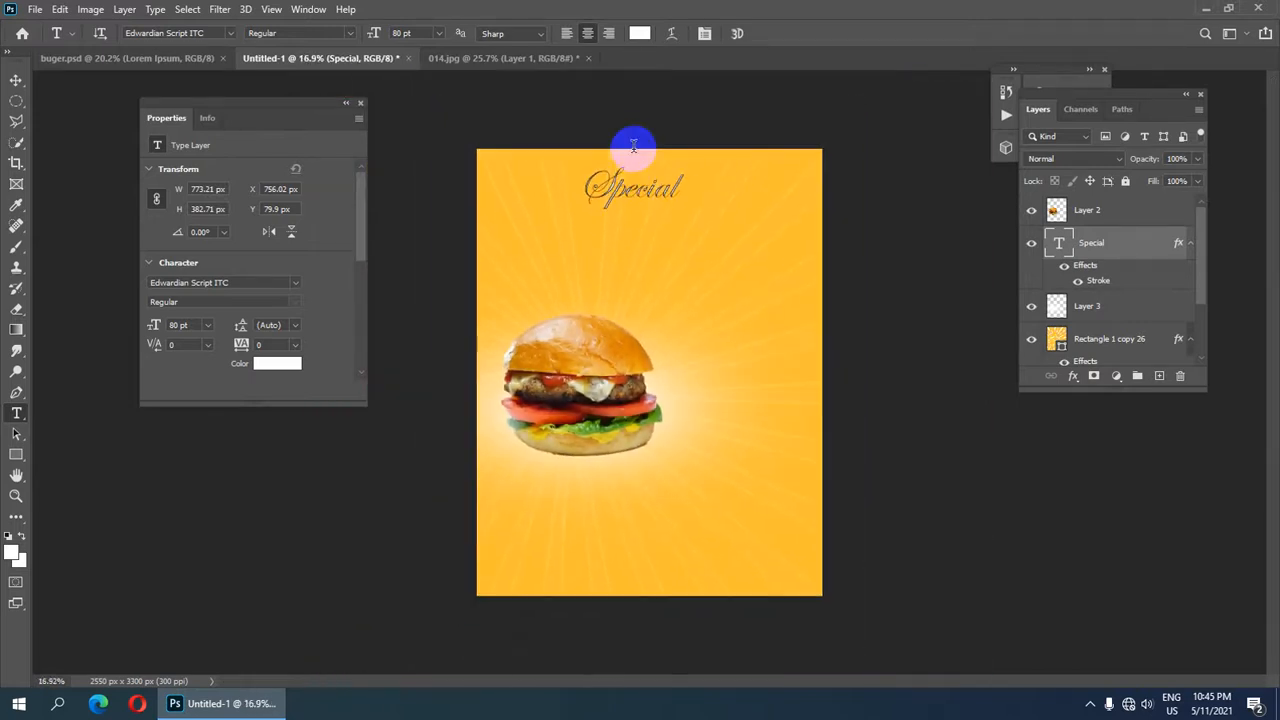
scroll(638, 195, "up", 4)
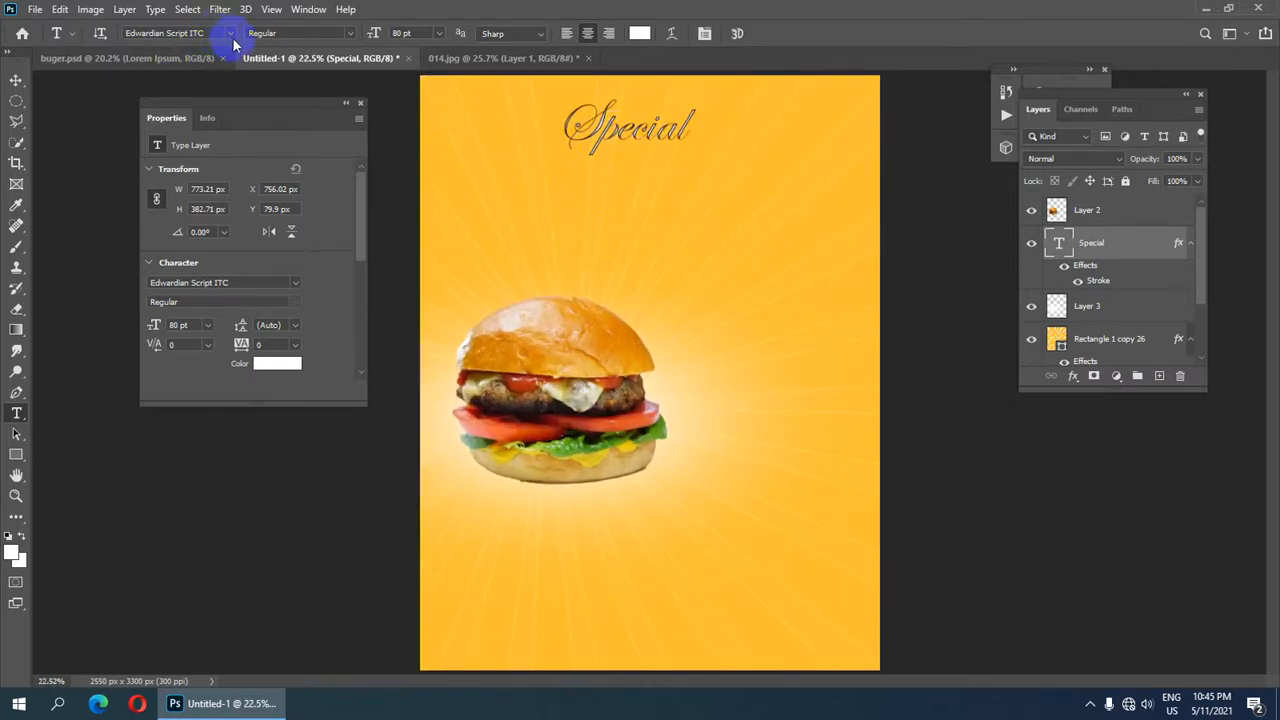
Start a new text layer between the "Special" headline and the burger, using Times New Roman Bold.
left_click(547, 187)
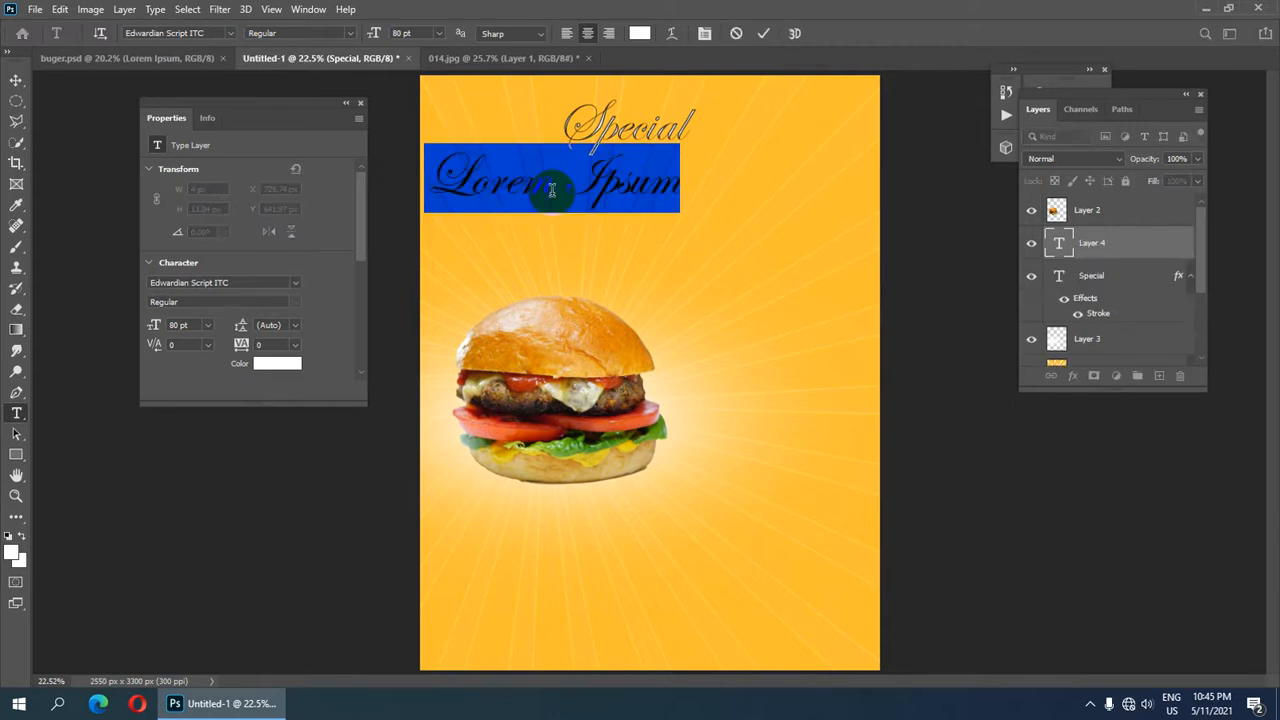
left_click(216, 33)
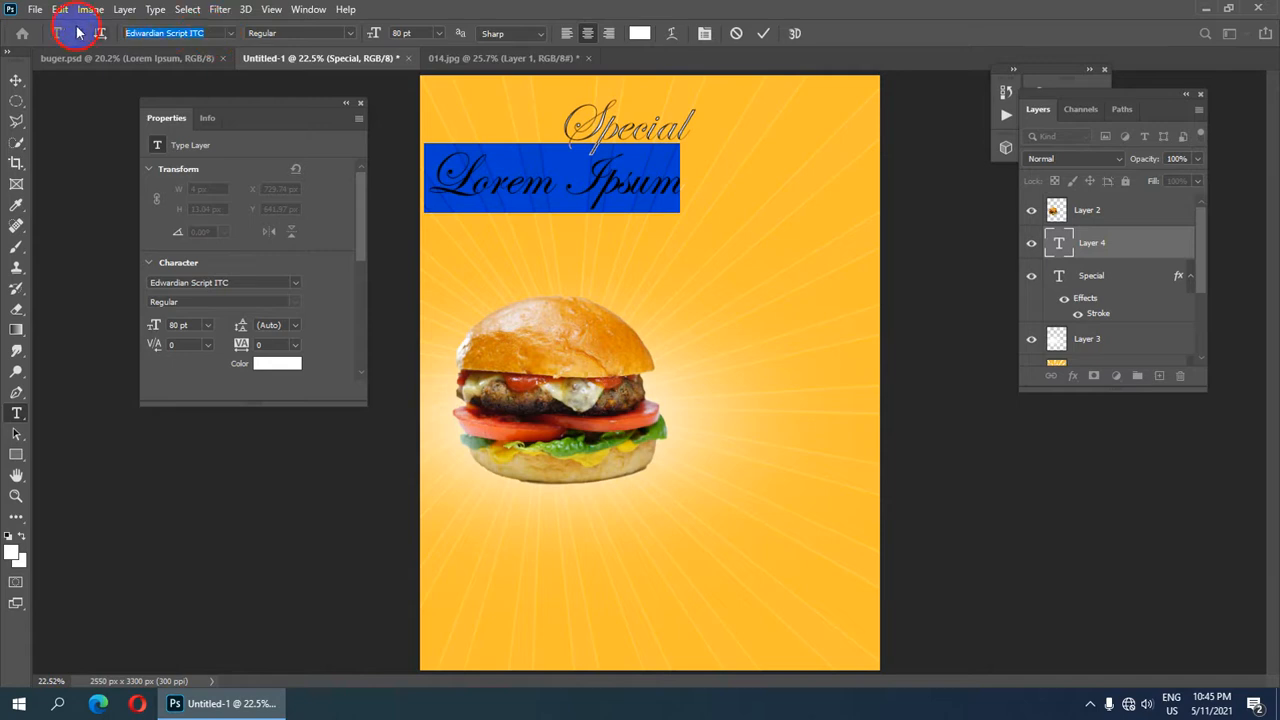
type("t")
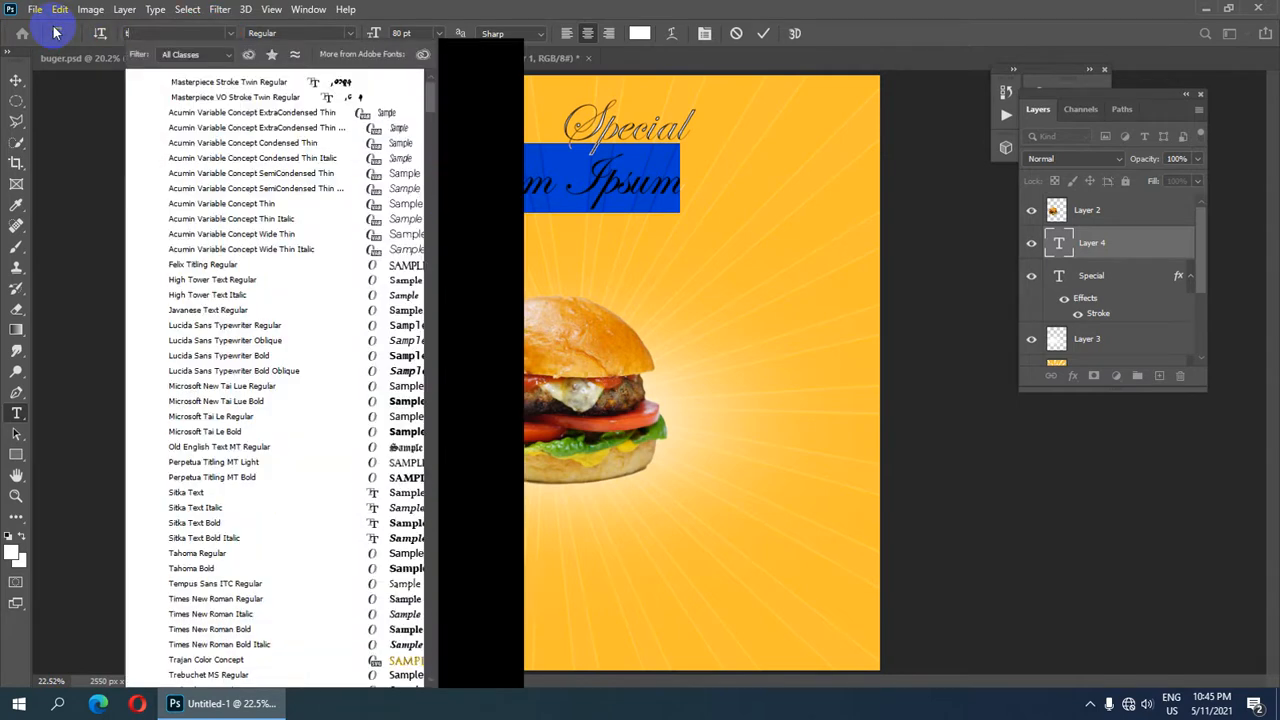
key("BackSpace")
key("BackSpace")
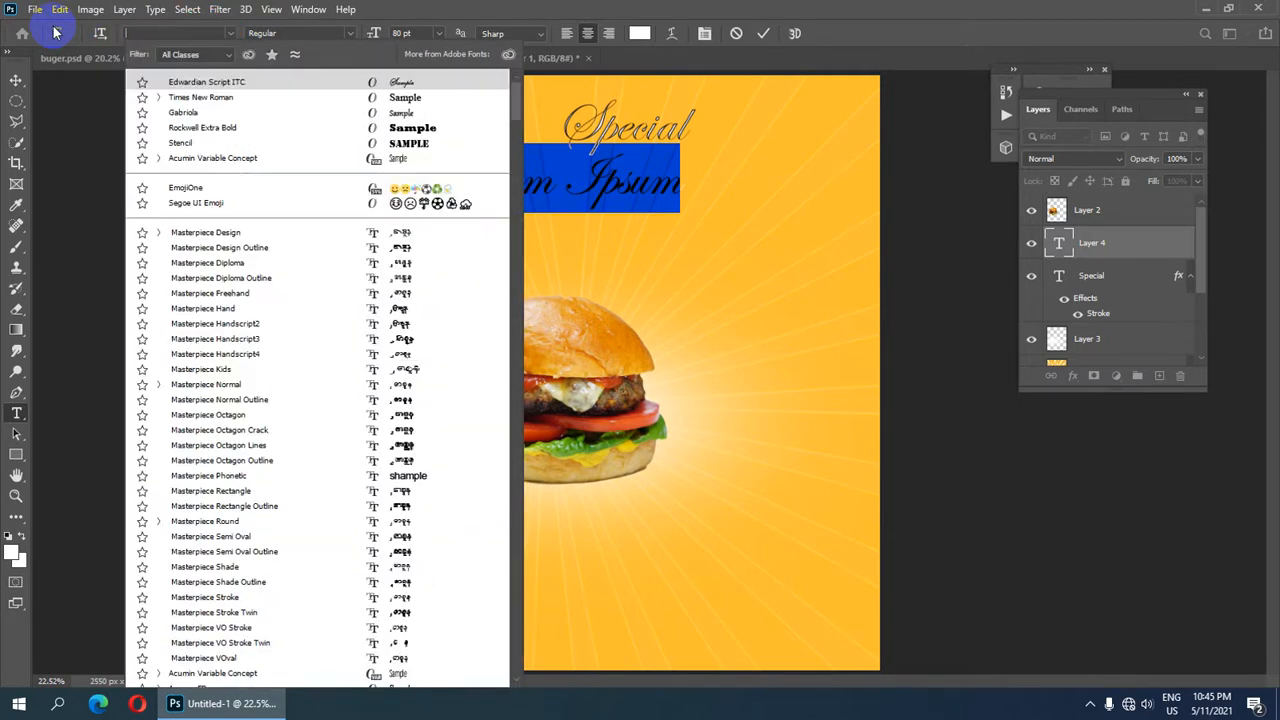
type("T")
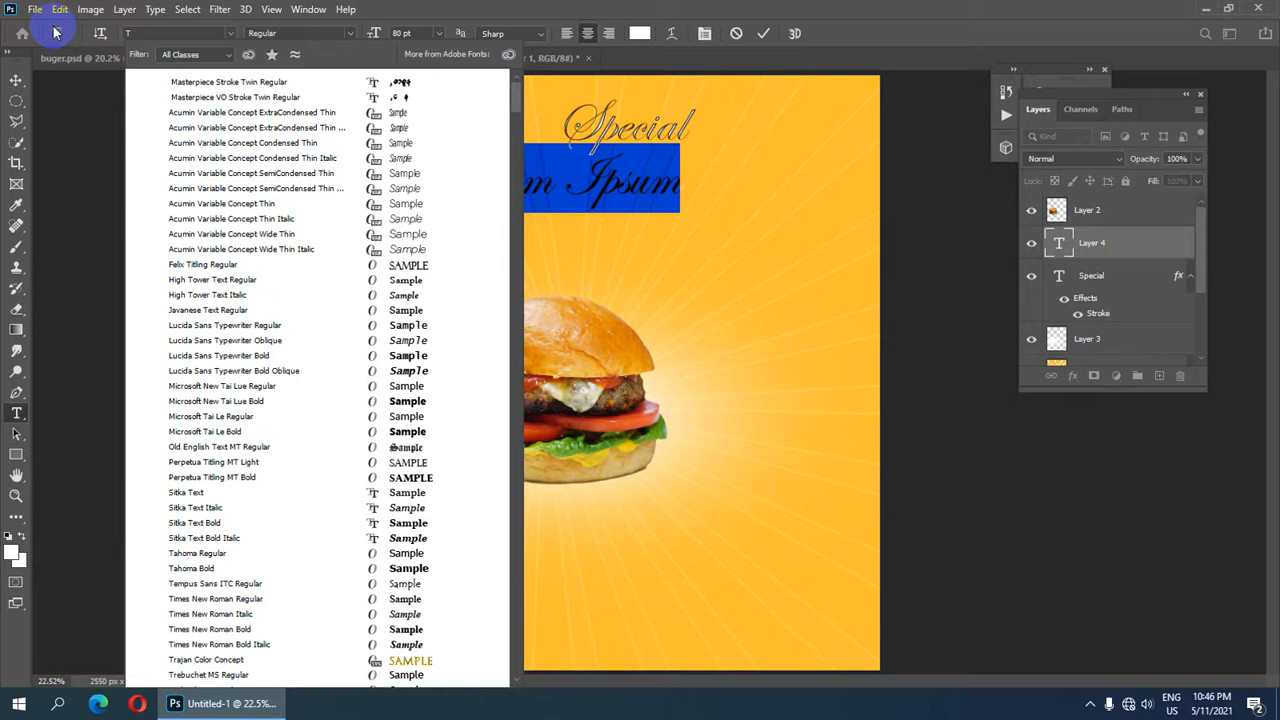
type("imes New Roman")
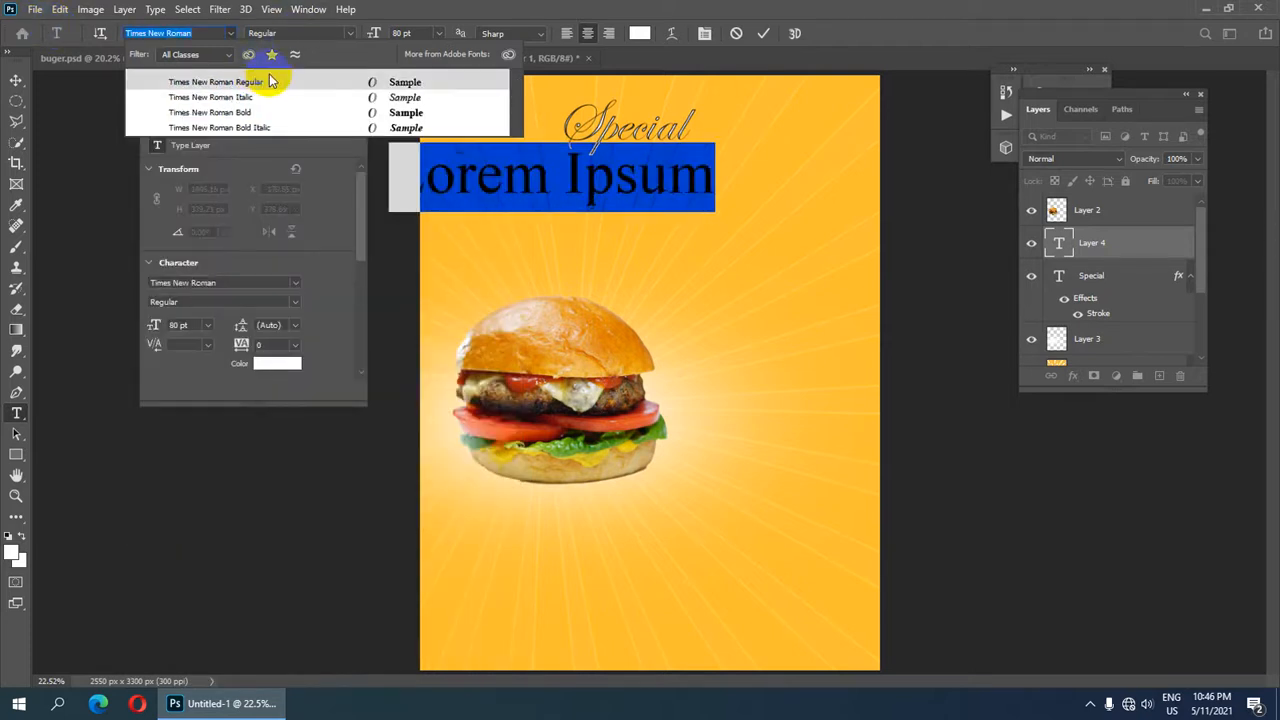
left_click(303, 122)
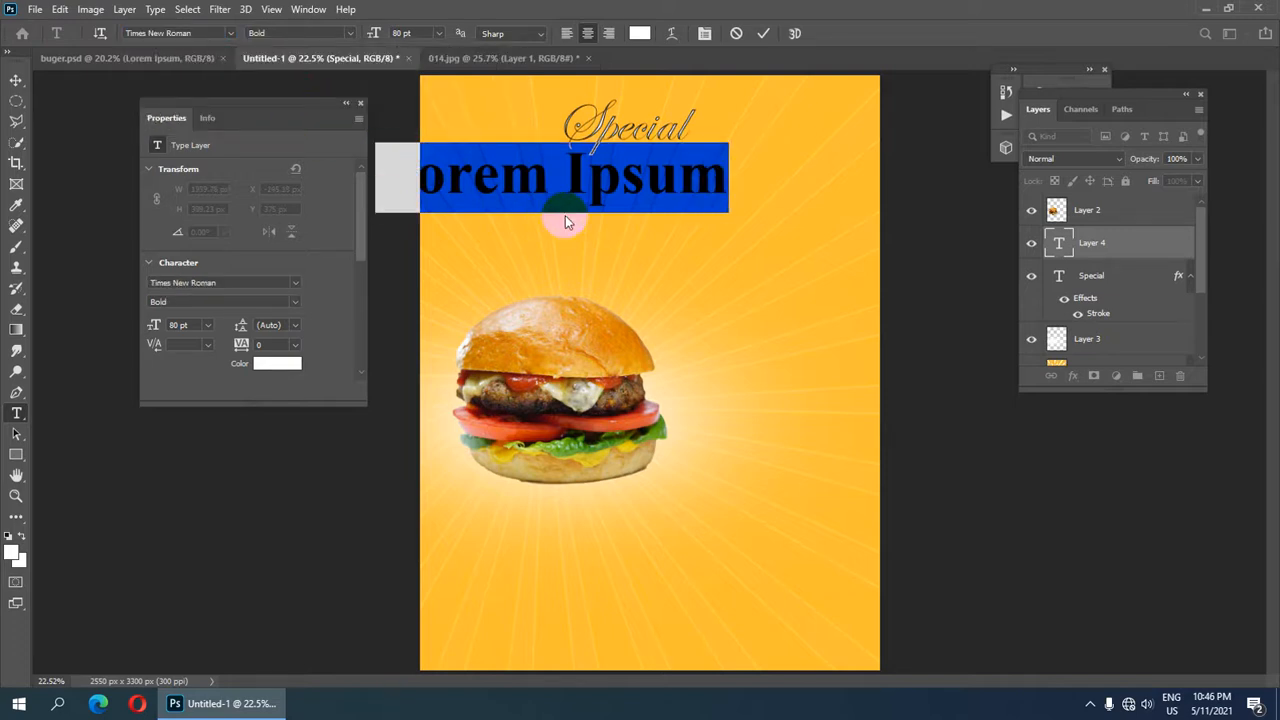
Enter "BUGER" in capitals as the new text layer's content.
type("Buger")
key("BackSpace")
key("BackSpace")
key("BackSpace")
key("BackSpace")
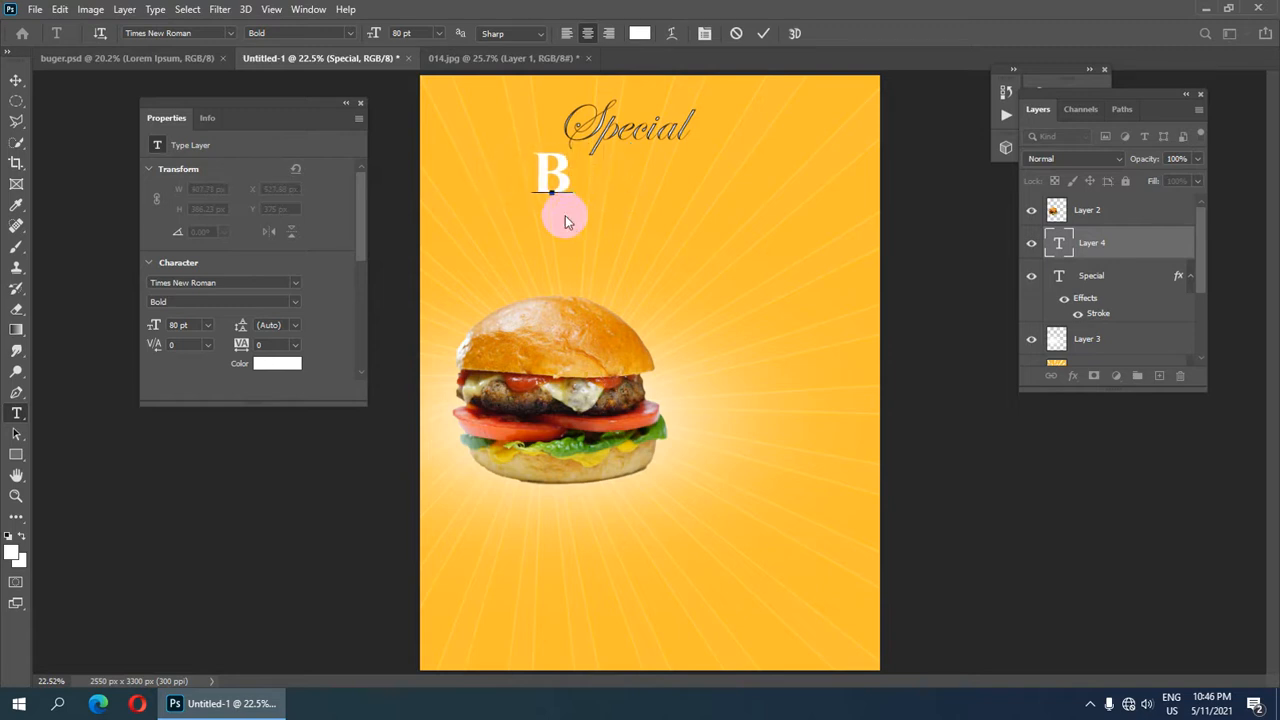
type("UGER")
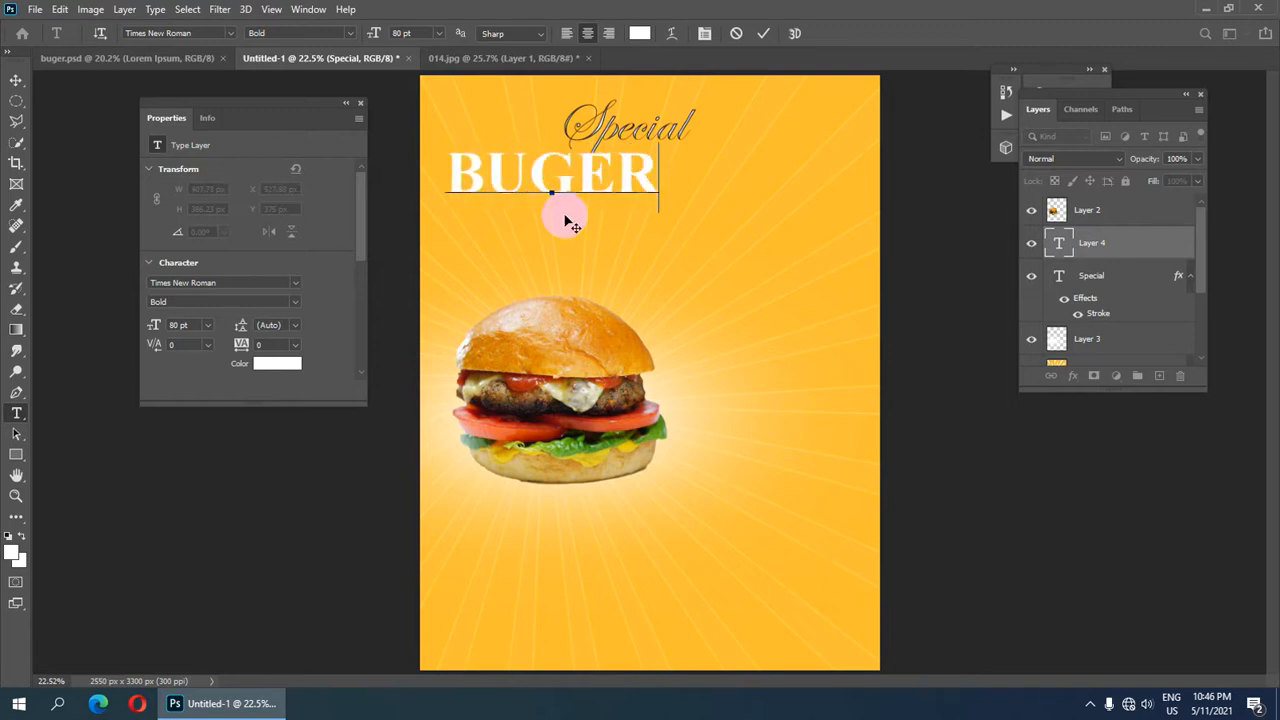
left_click(776, 42)
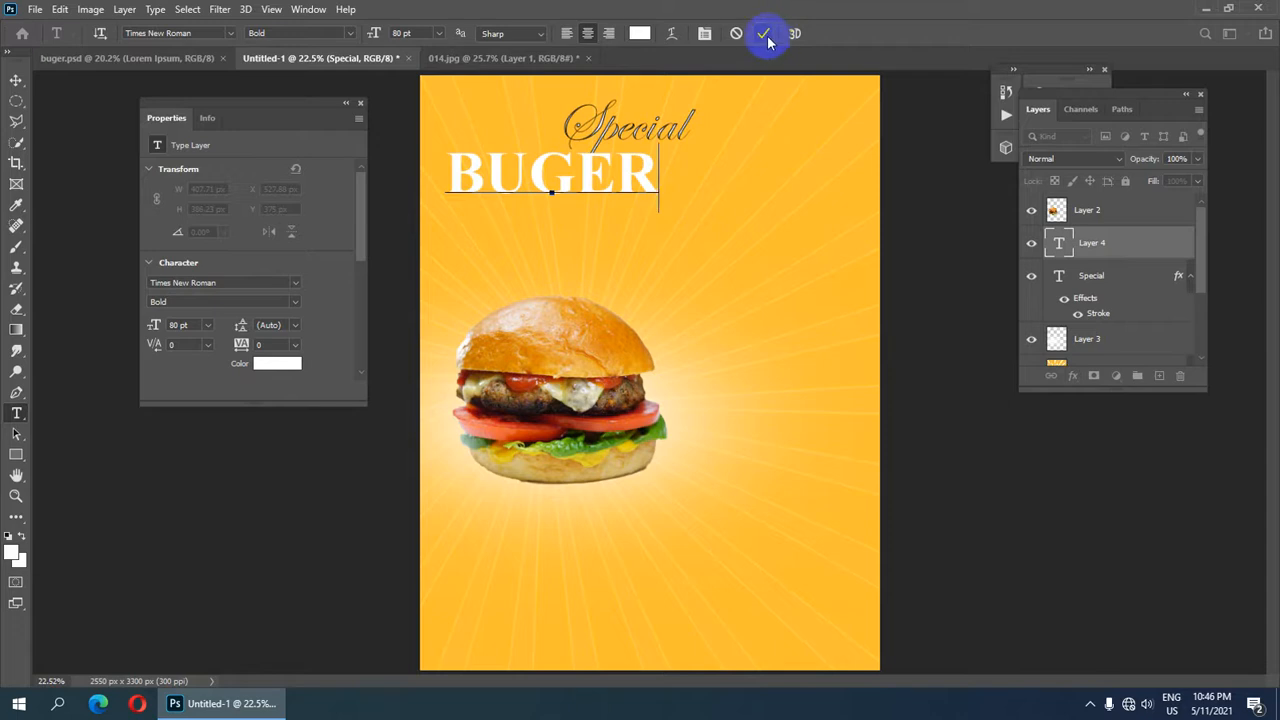
Move the "BUGER" text to just above the burger, at about X 232 px, Y 708 px.
scroll(580, 205, "down", 1)
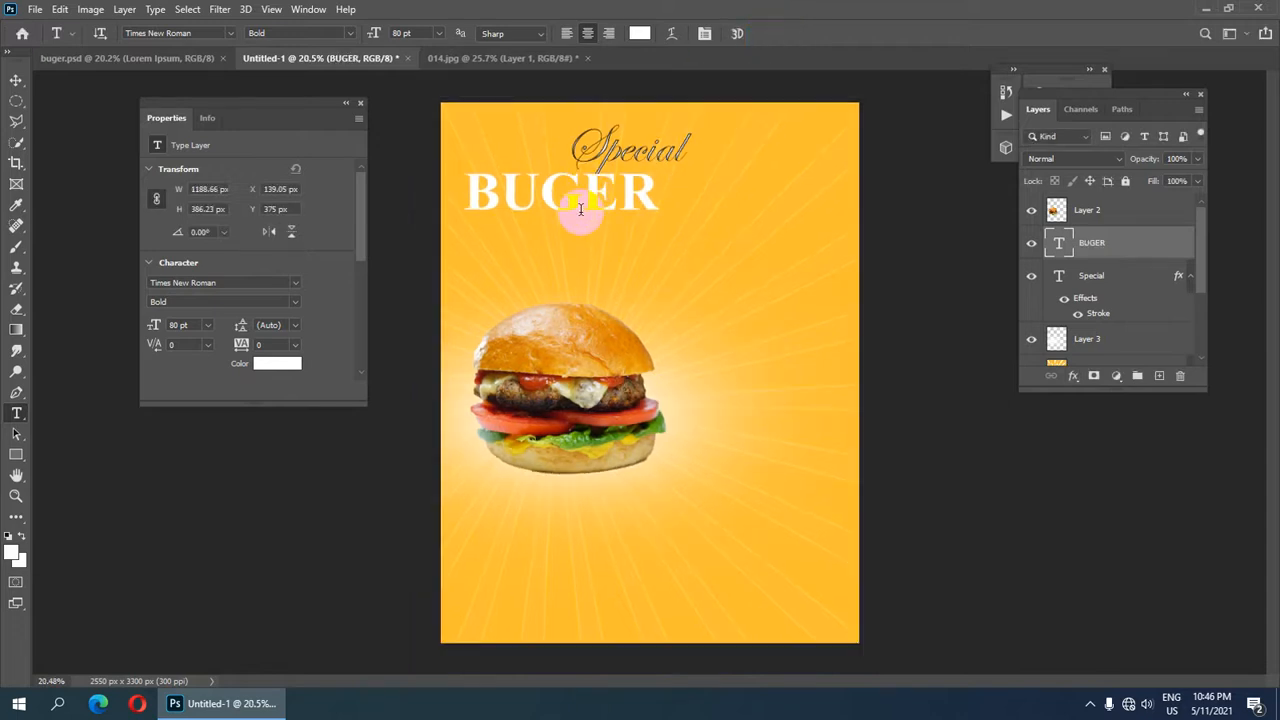
key("v")
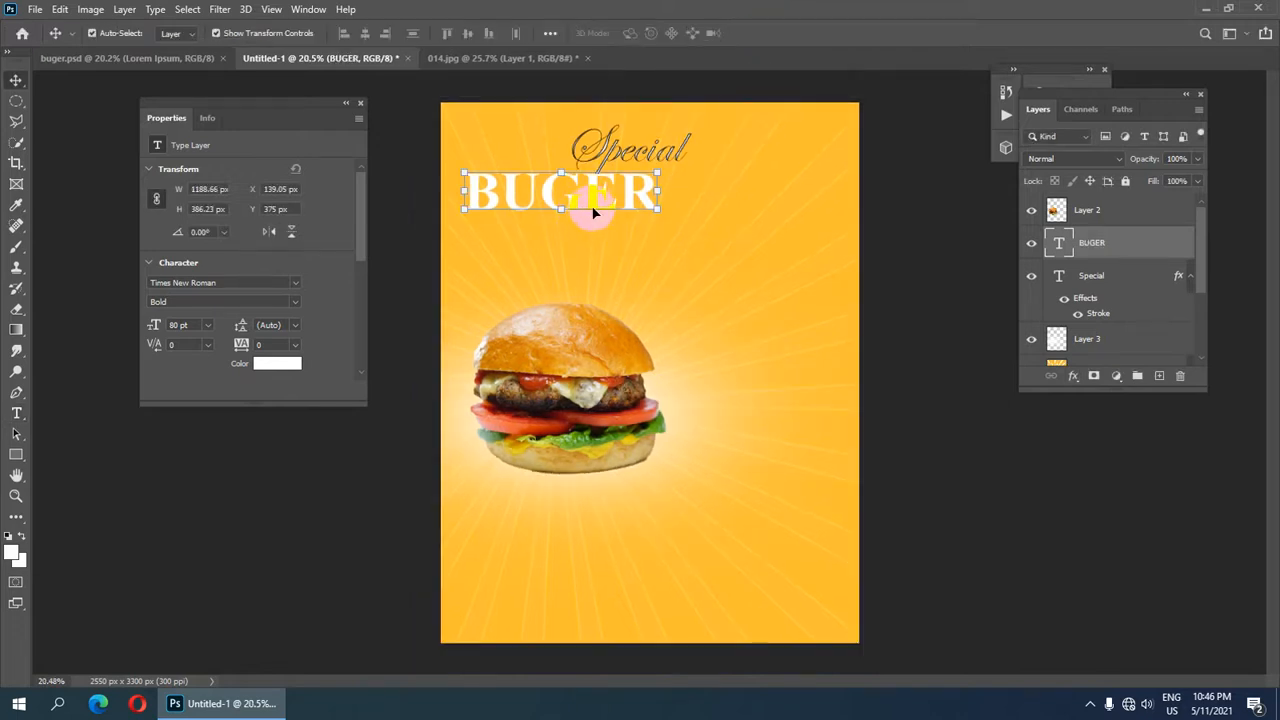
left_click_drag(597, 213, 769, 209)
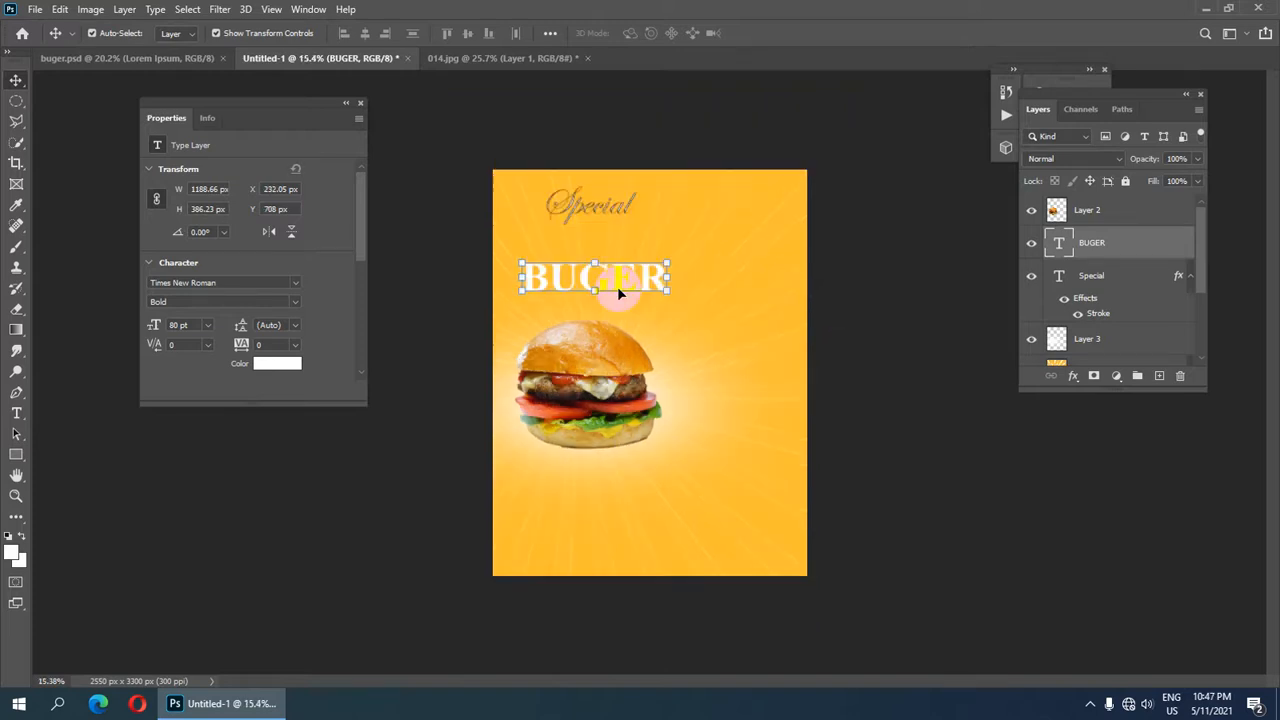
Duplicate the "BUGER" text below the burger and change the copy's wording to "15%".
left_click_drag(626, 280, 622, 475)
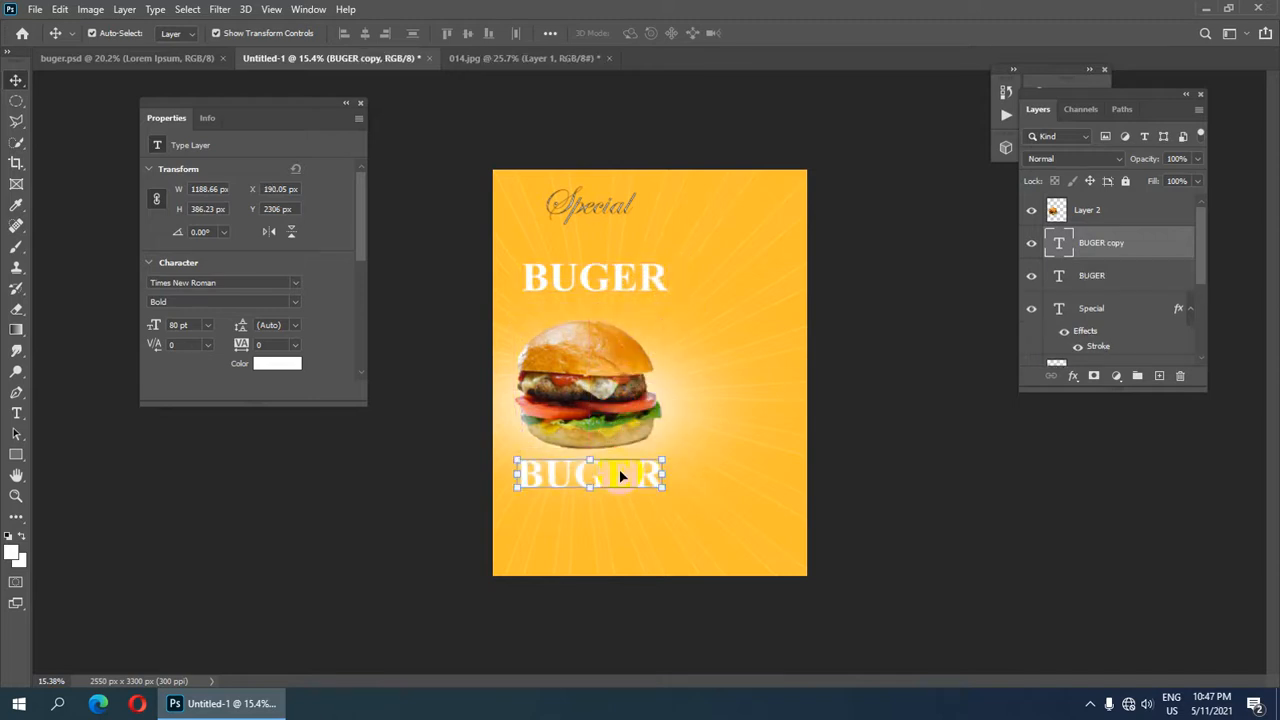
scroll(625, 398, "up", 2)
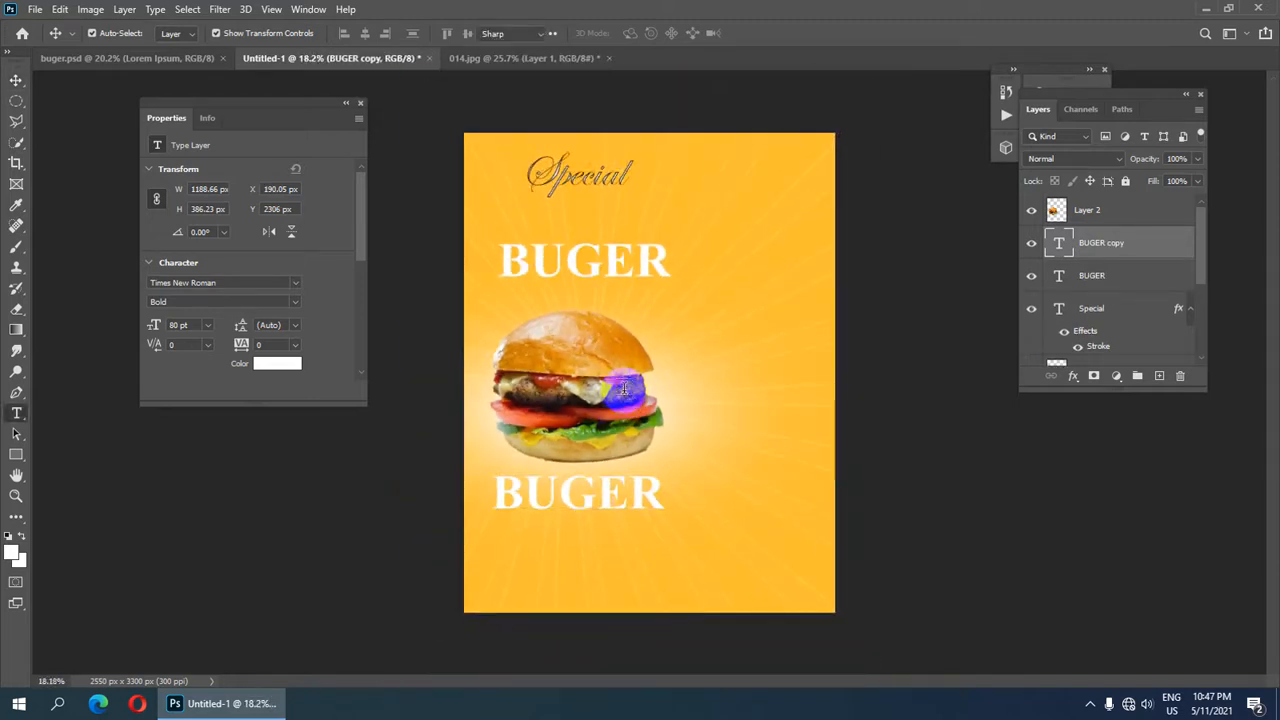
key("t")
left_click(571, 488)
left_click_drag(489, 491, 738, 490)
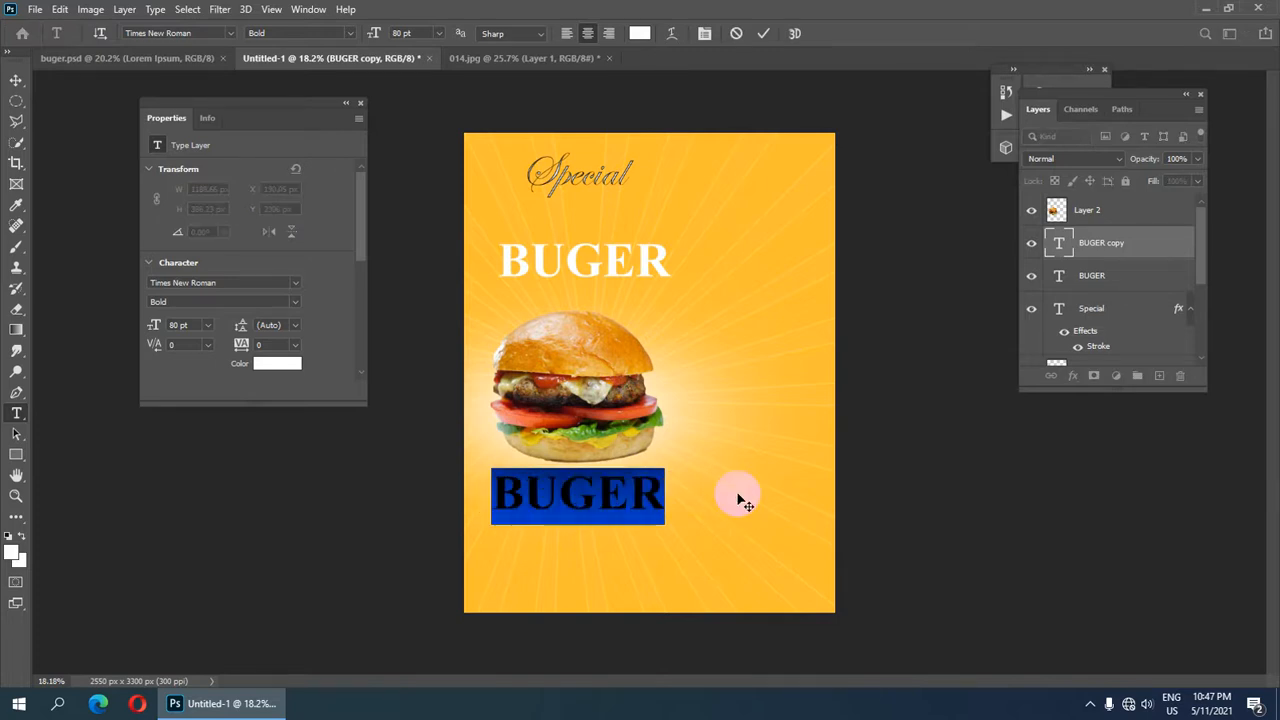
type("15%")
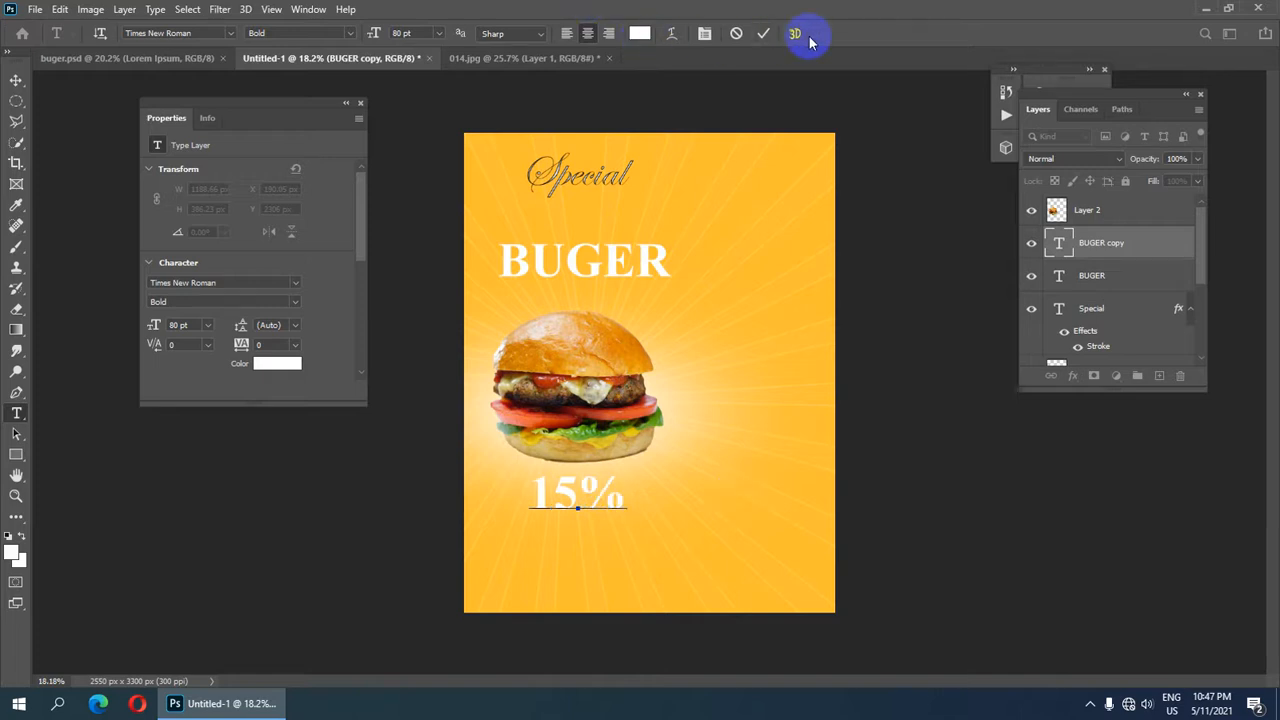
left_click(763, 33)
Change the text color of "15%" to bright red.
left_click(640, 34)
left_click_drag(263, 191, 291, 122)
left_click(450, 137)
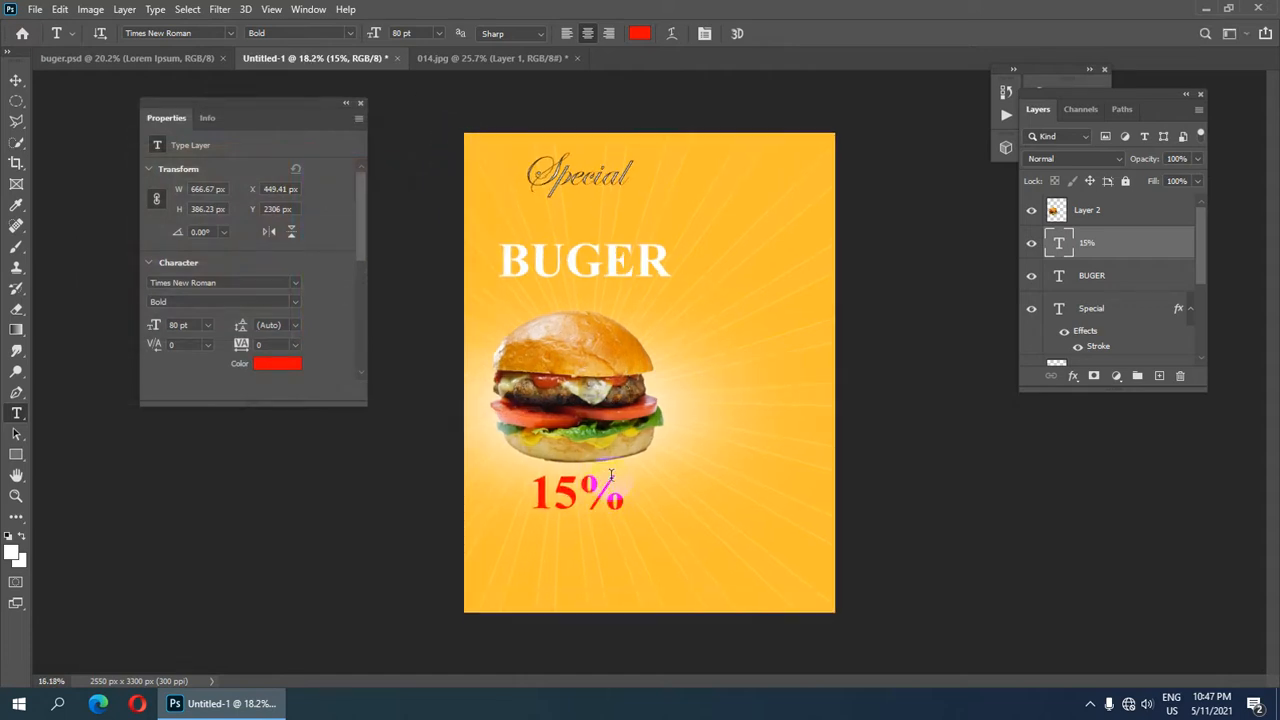
Nudge the "15%" text left and up under the burger, to about X 233 px, Y 2264 px.
key("v")
mouse_move(620, 500)
left_mouse_down()
mouse_move(594, 503)
mouse_move(605, 503)
left_mouse_up()
key("Left")
key("Left")
key("Left")
key("Left")
key("Left")
key("Left")
key("Left")
key("Left")
key("Left")
key("Left")
key("Left")
key("Left")
key("Left")
key("Left")
key("Left")
key("Left")
key("Left")
key("Left")
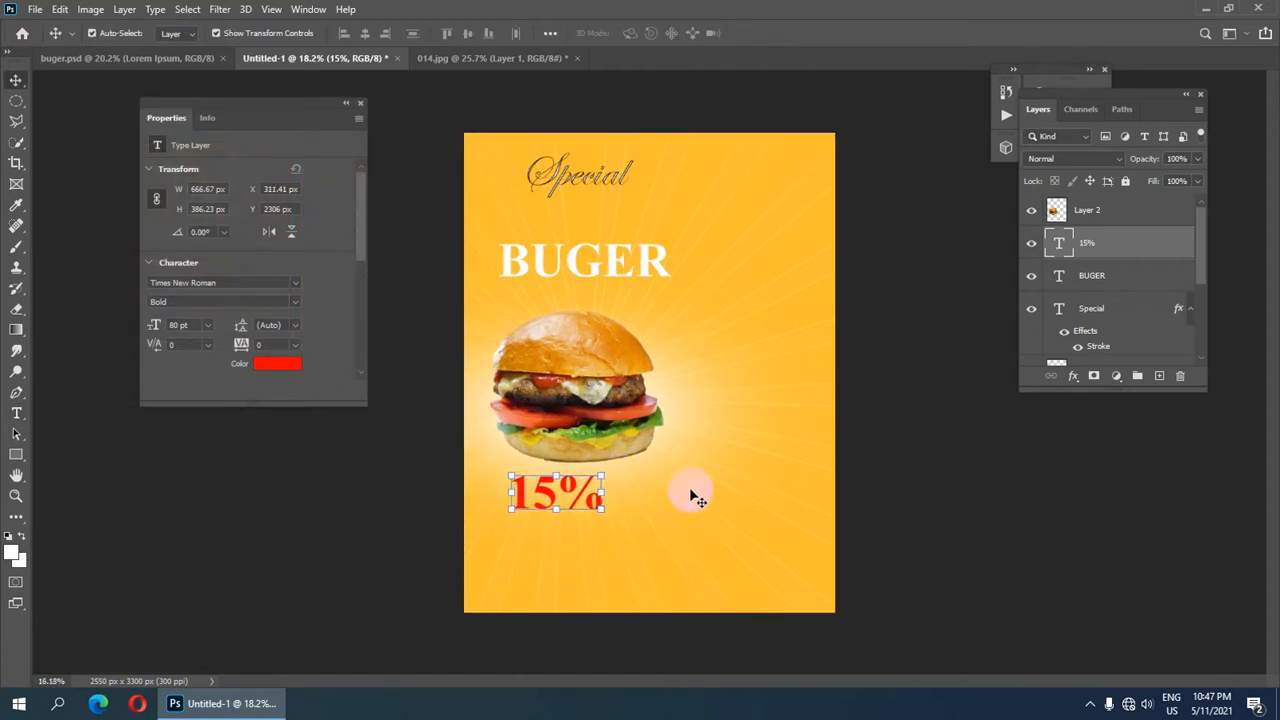
key("Up")
key("Up")
key("Up")
key("Up")
key("Up")
key("Up")
key("Up")
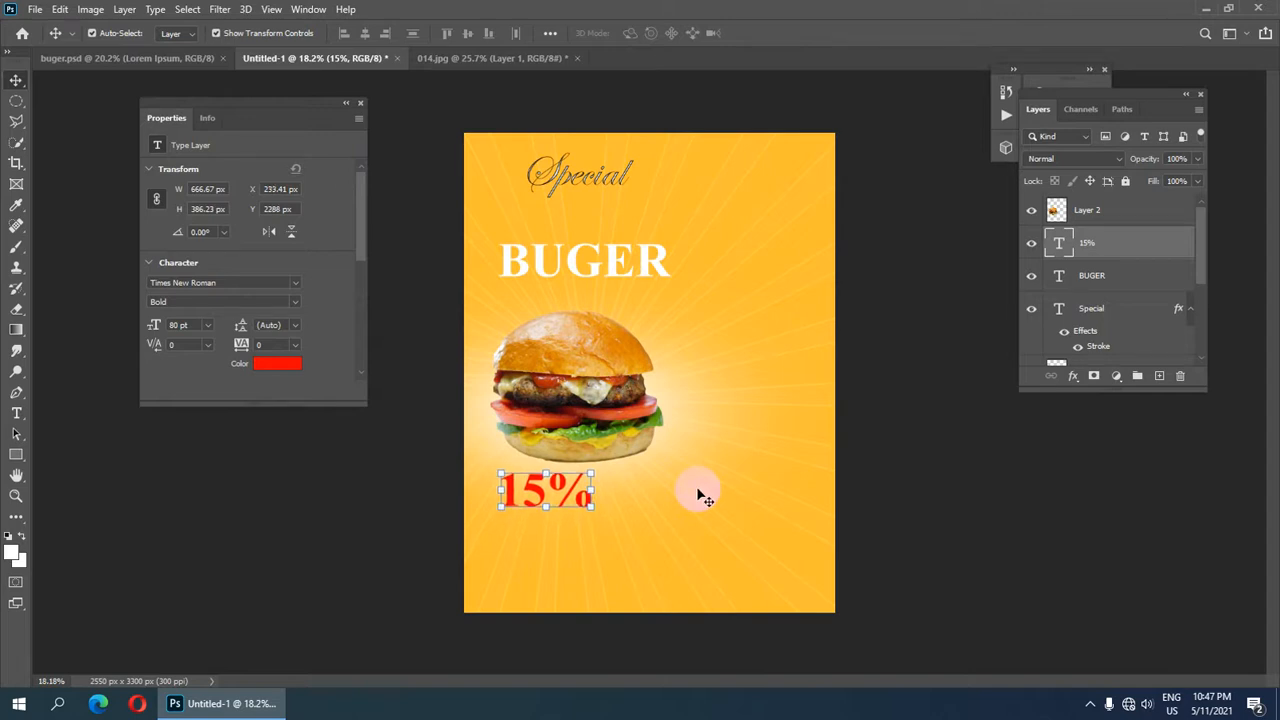
left_click(843, 312)
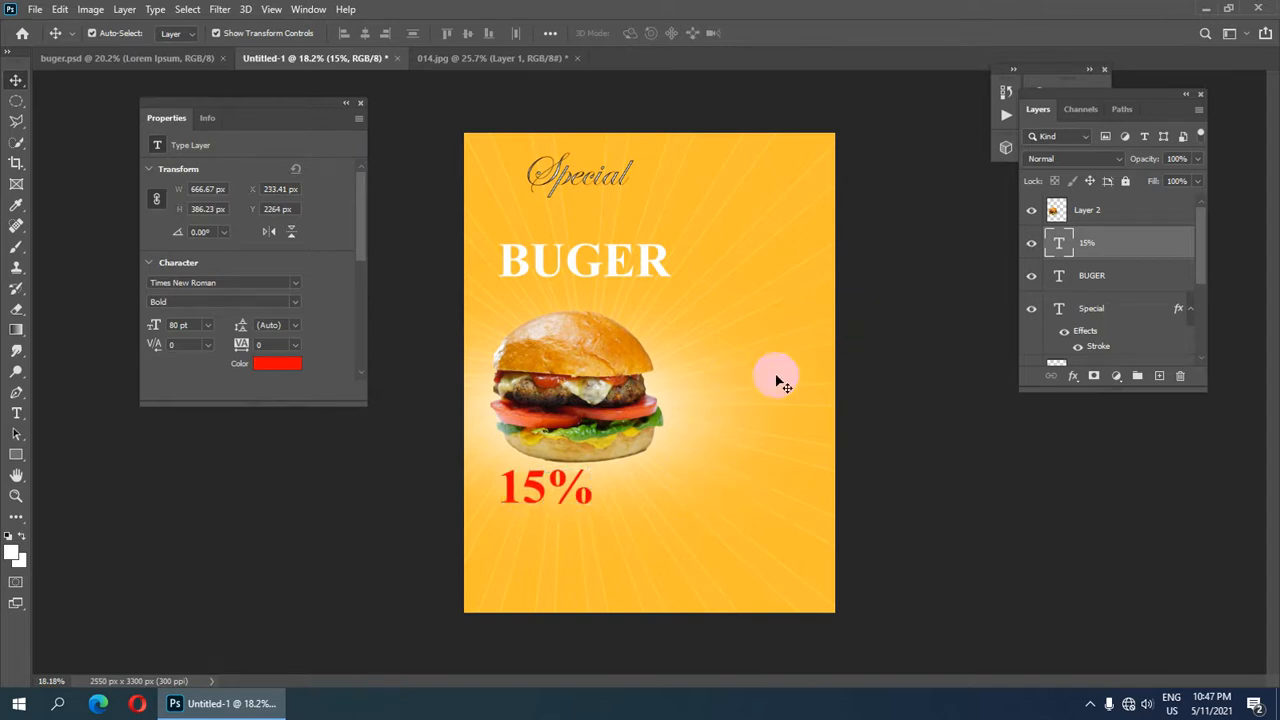
Duplicate the "15%" text into the page's lower-right area, at about X 1513 px, Y 2676 px.
left_click(502, 496)
left_click(545, 492)
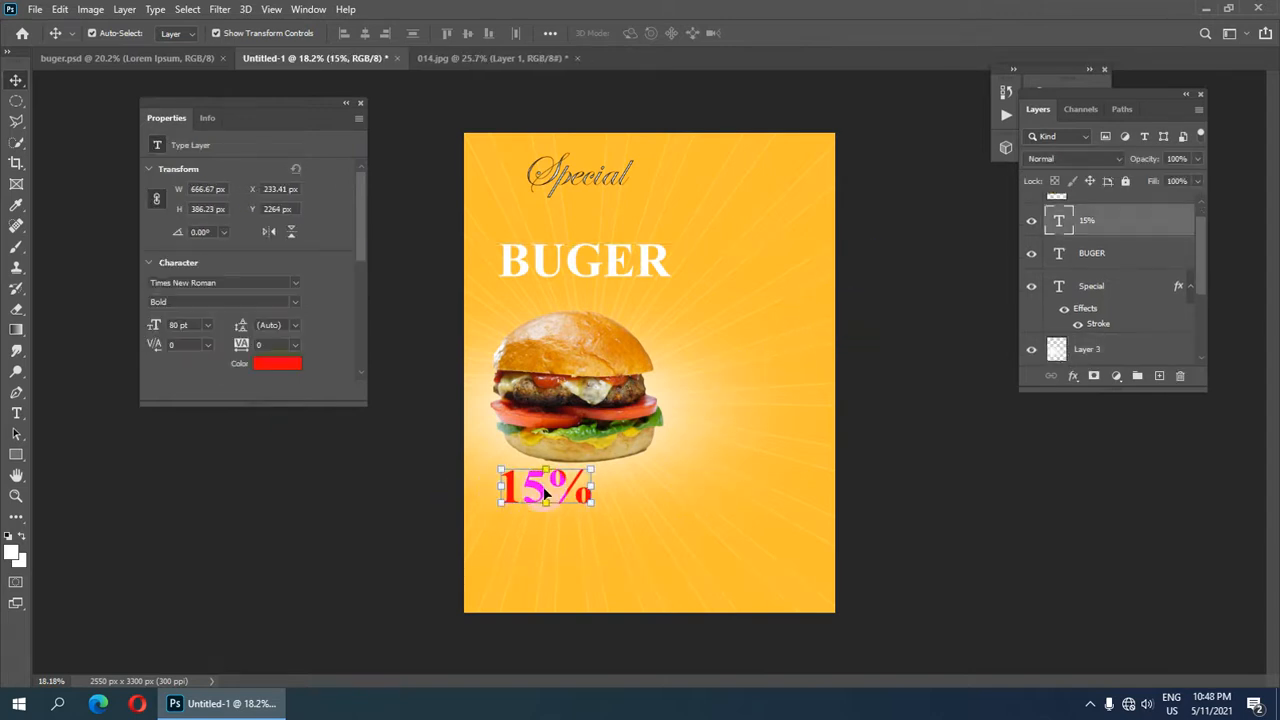
left_click_drag(547, 490, 729, 548)
Replace the wording of the lower-right "15%" copy with "BUY! NOW".
scroll(729, 548, "up", 2)
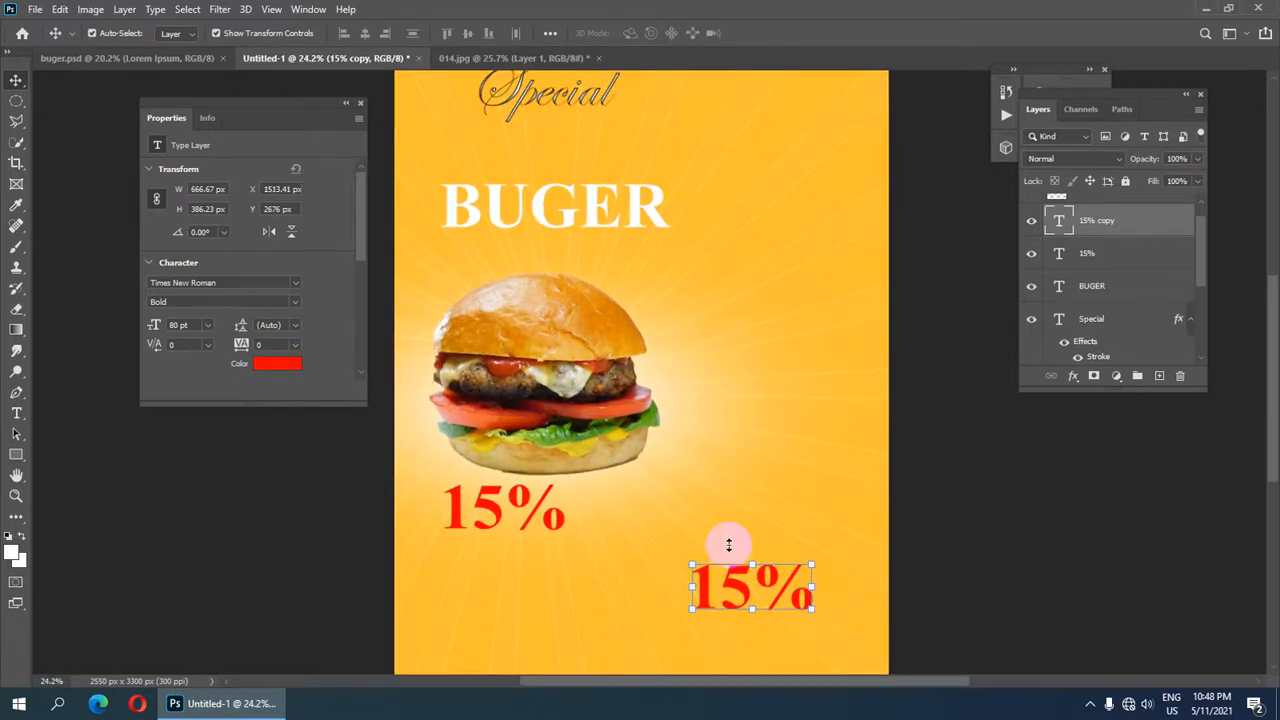
key("t")
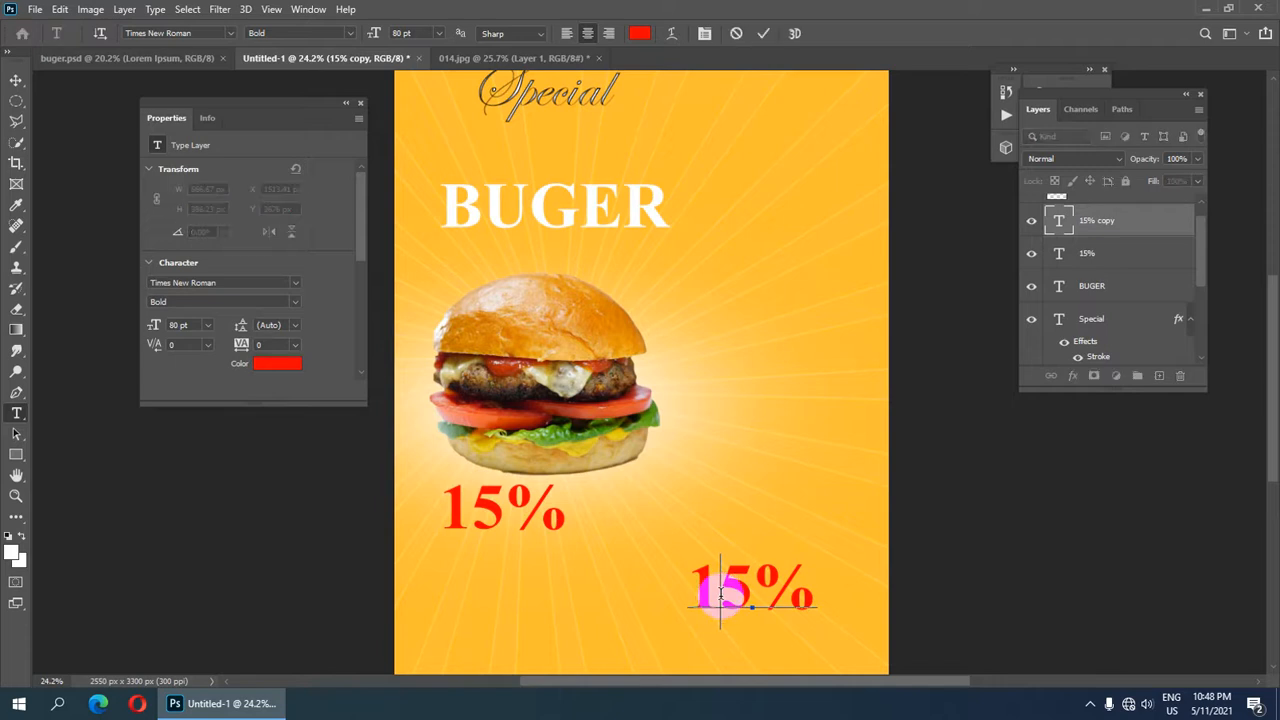
left_click_drag(687, 591, 829, 586)
scroll(814, 457, "down", 2)
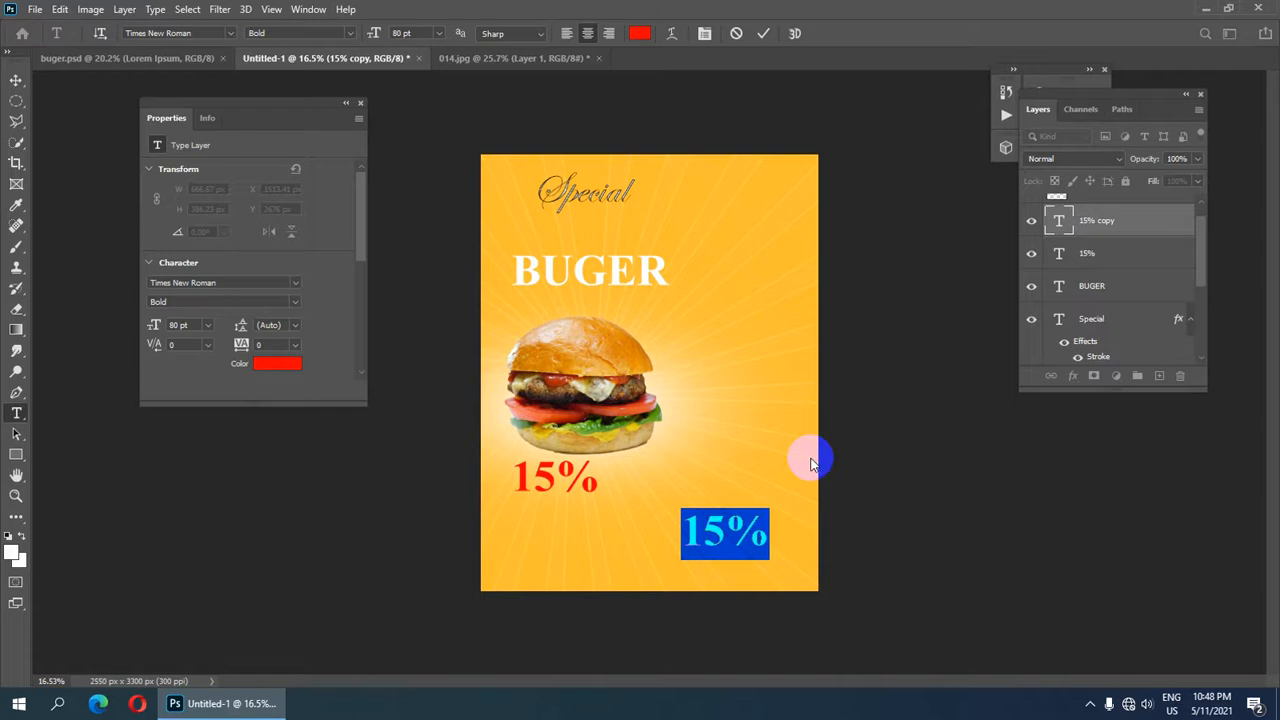
type("BU")
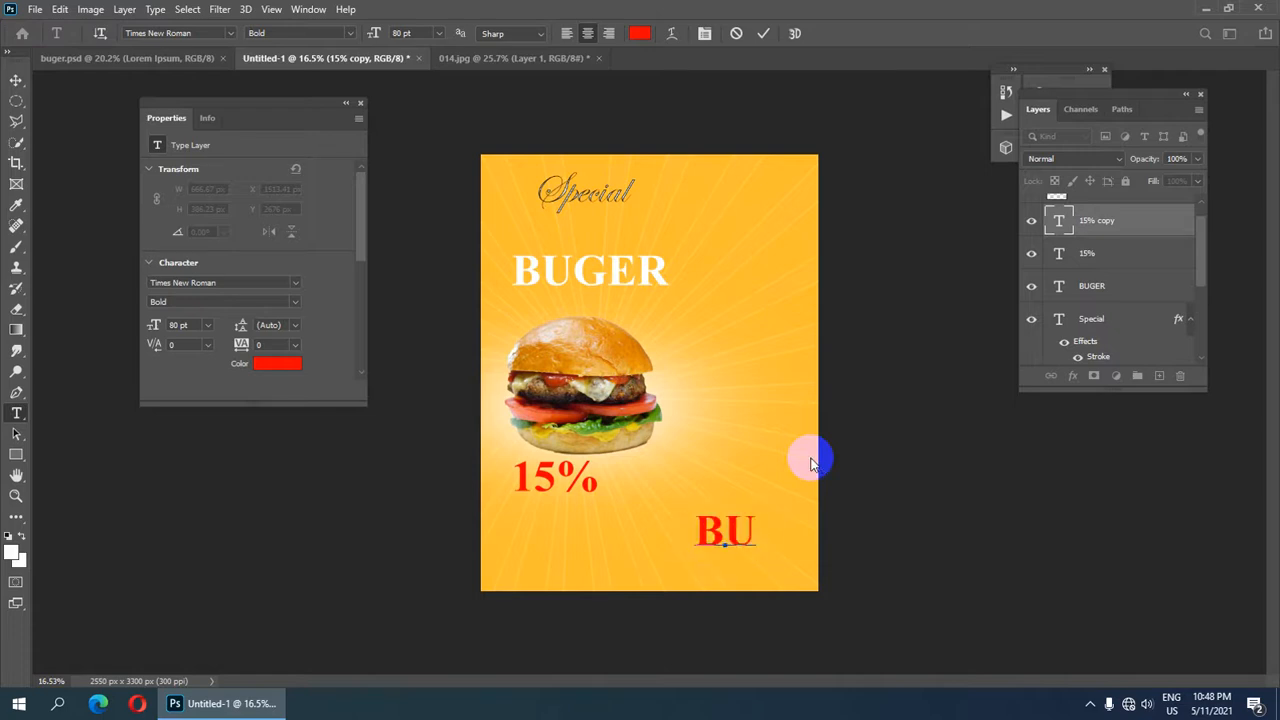
type("Y")
type("!")
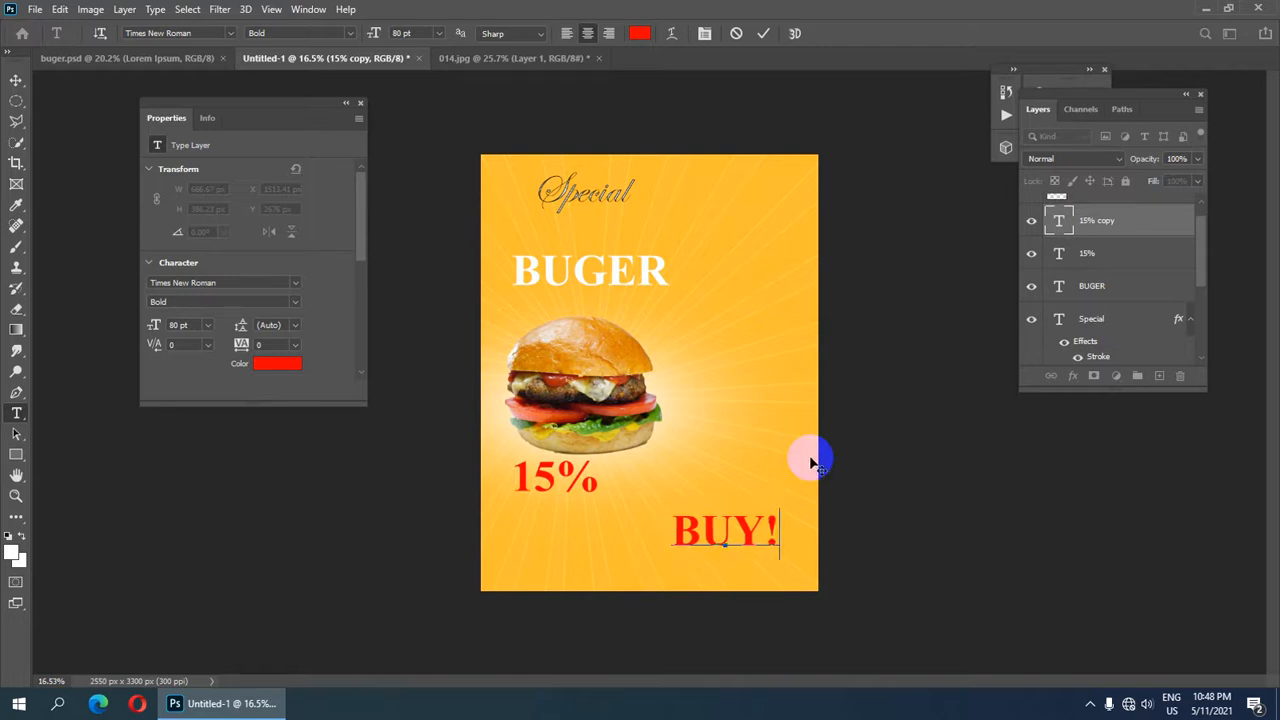
type(" N")
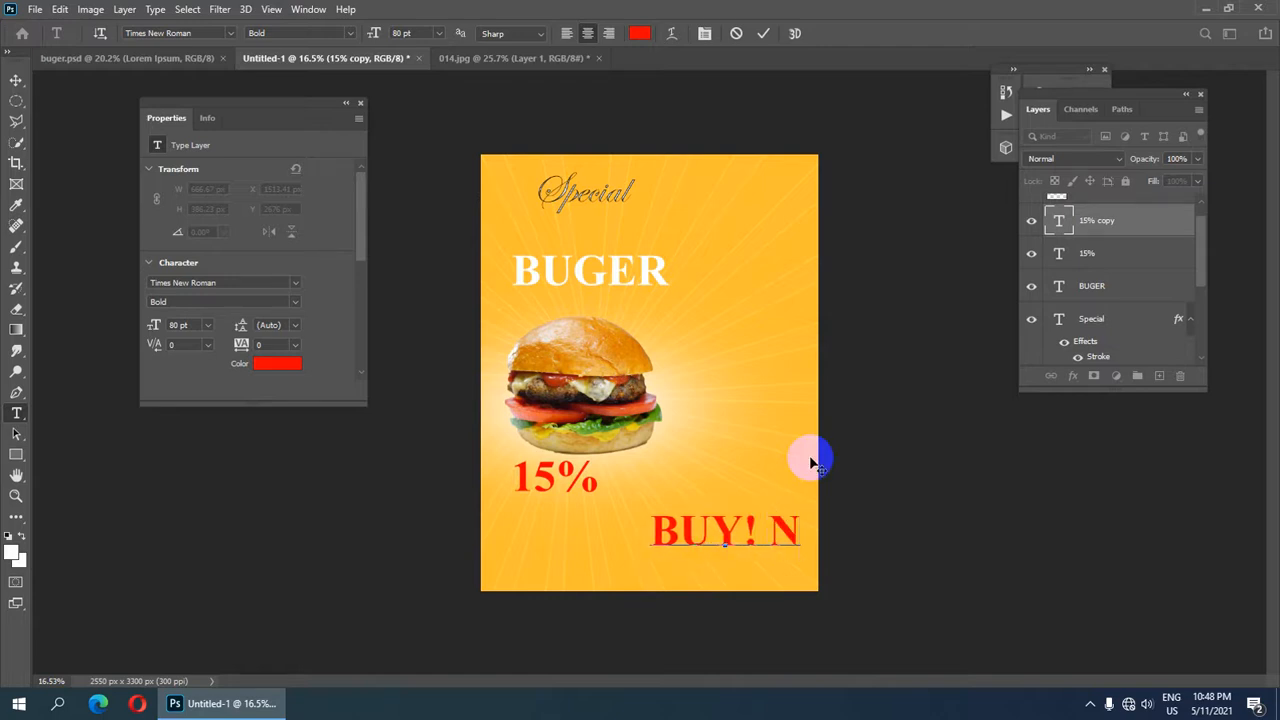
type("OW")
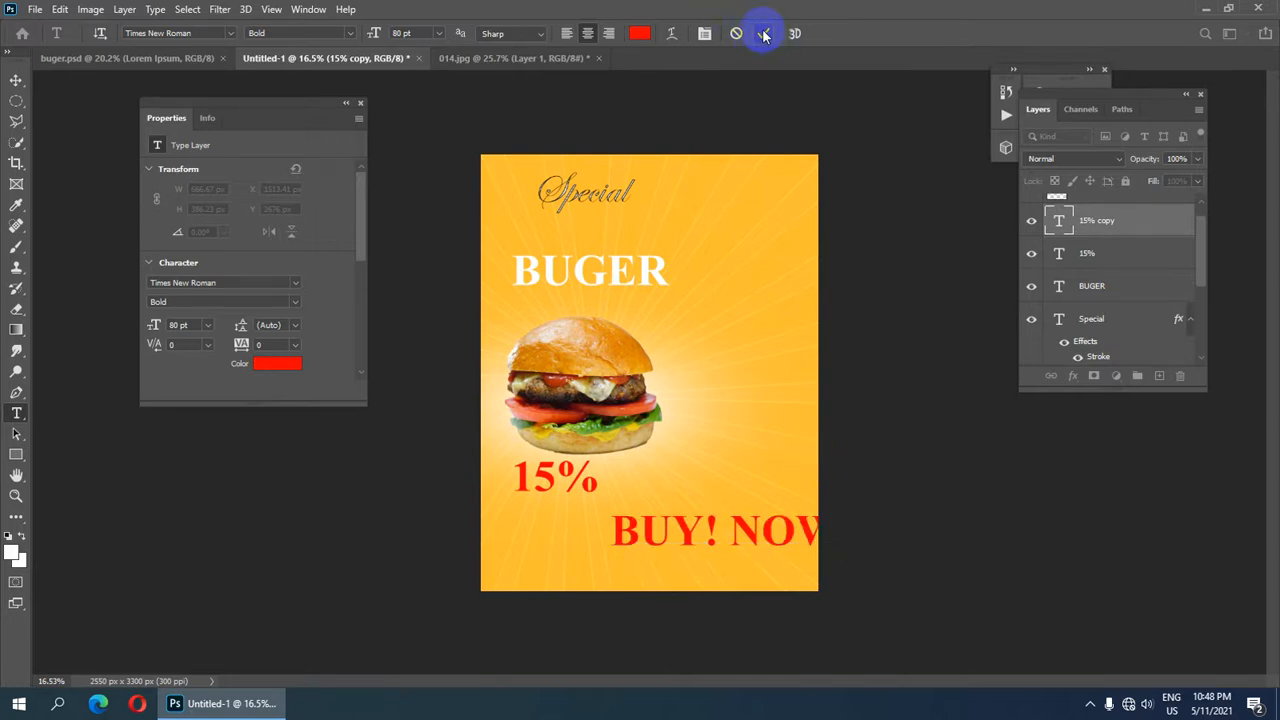
left_click(763, 35)
Shift the "BUY! NOW" text left to fit inside the page's right edge, at about X 806 px.
key("ctrl+plus")
key("v")
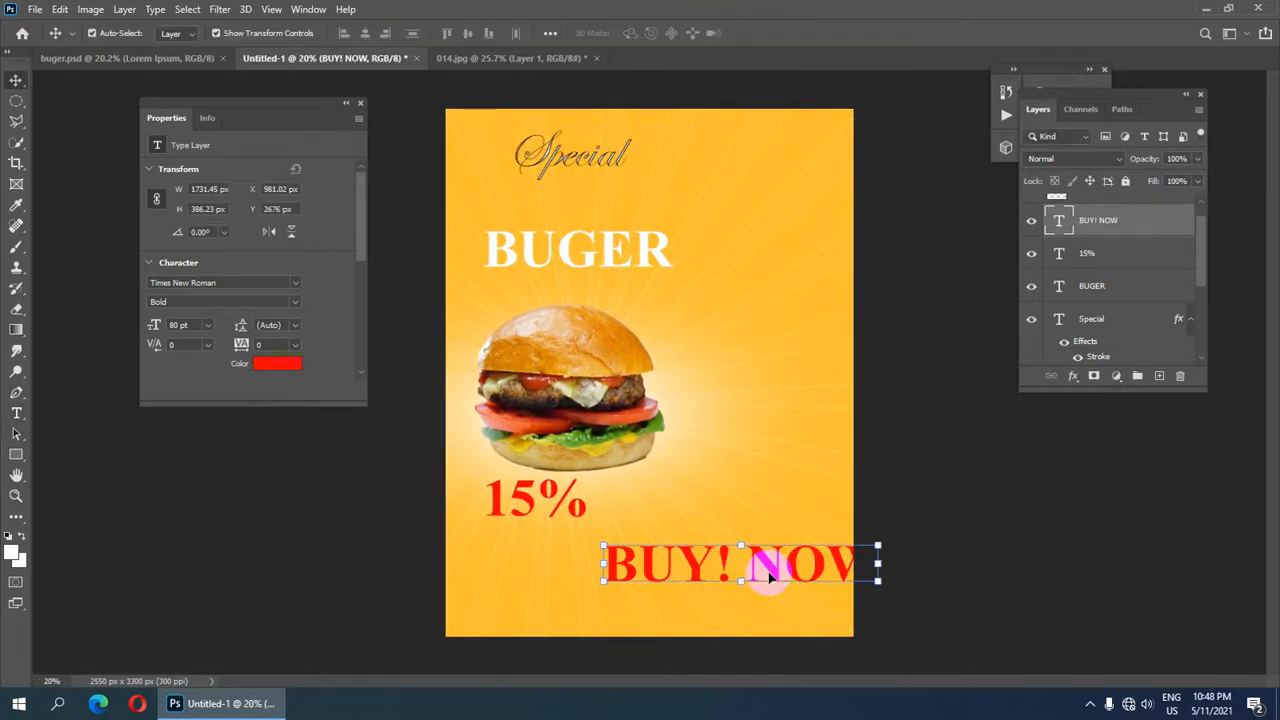
key("shift+Left")
key("shift+Left")
key("shift+Left")
key("shift+Left")
key("shift+Left")
key("shift+Left")
key("shift+Left")
key("shift+Left")
key("shift+Left")
key("shift+Left")
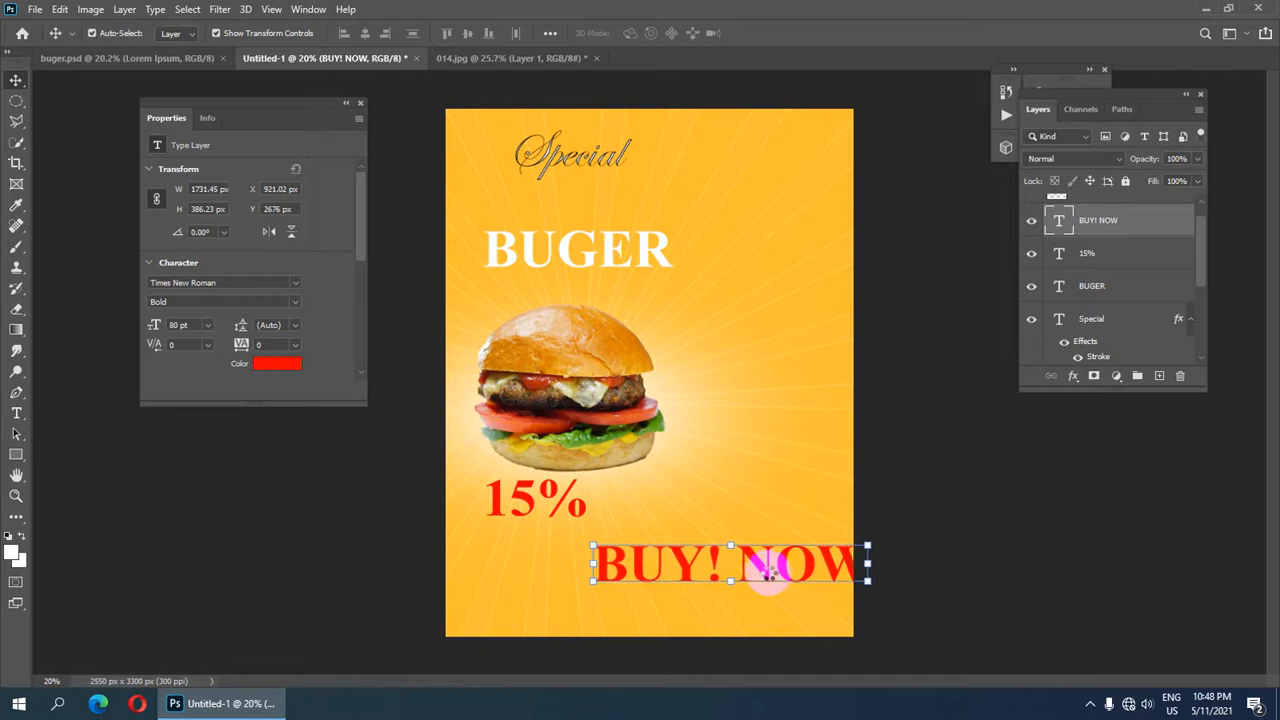
key("shift+Left")
key("shift+Left")
key("shift+Left")
key("shift+Left")
key("shift+Left")
key("shift+Left")
key("shift+Left")
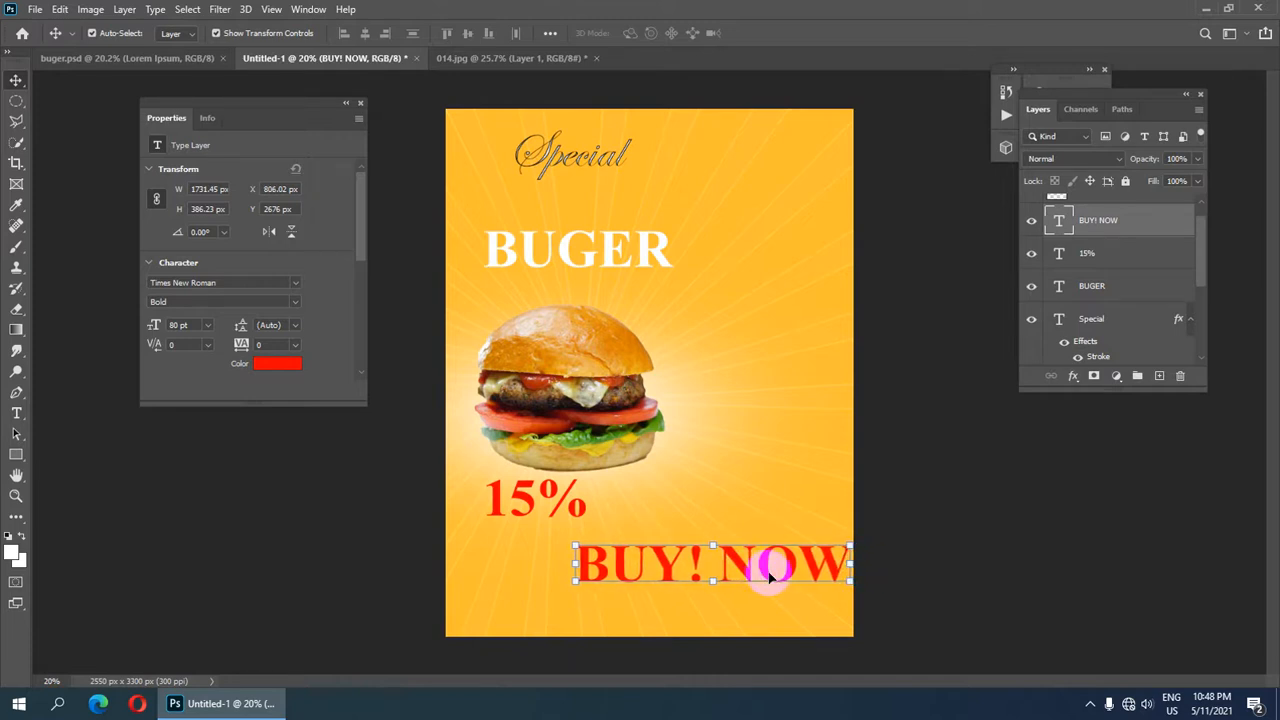
Lower the "BUY! NOW" text toward the page's bottom-right corner, to about X 796 px, Y 2826 px.
key("shift+Down")
key("shift+Down")
key("shift+Down")
key("shift+Down")
key("shift+Down")
key("shift+Down")
key("shift+Down")
key("shift+Down")
key("shift+Down")
key("shift+Down")
key("shift+Down")
key("shift+Down")
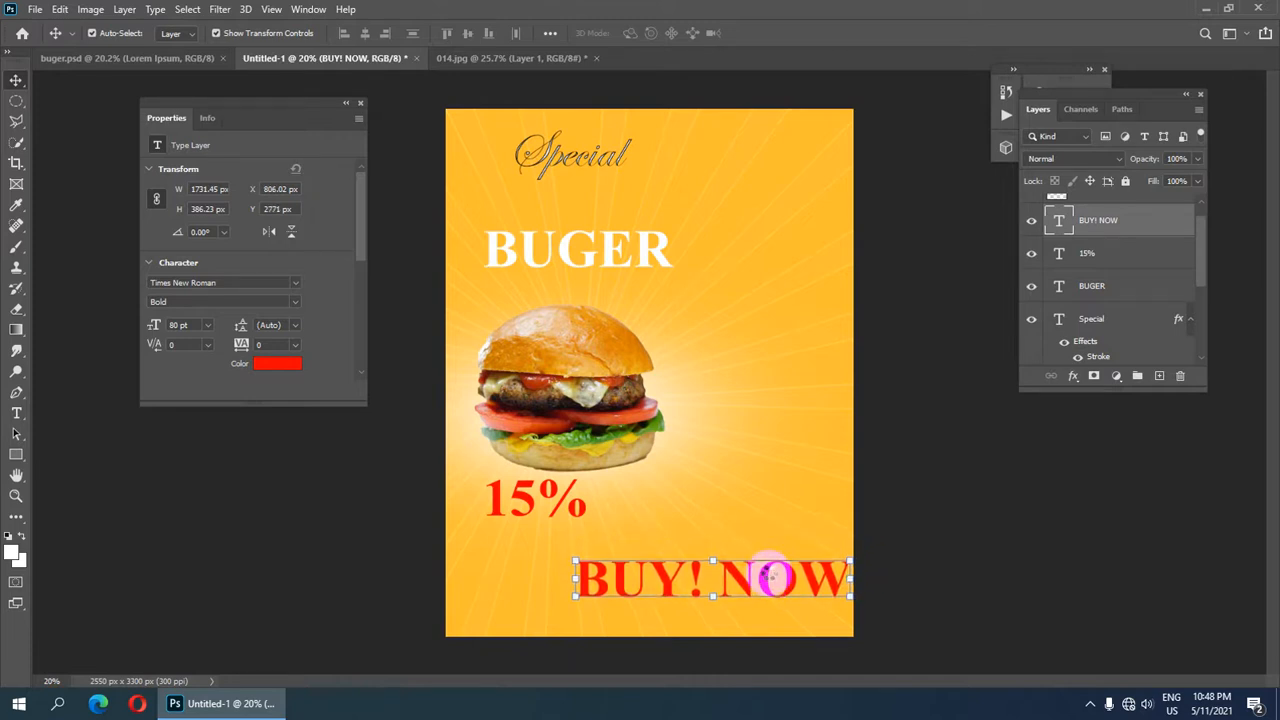
key("shift+Down")
key("shift+Down")
key("shift+Down")
key("shift+Down")
key("shift+Left")
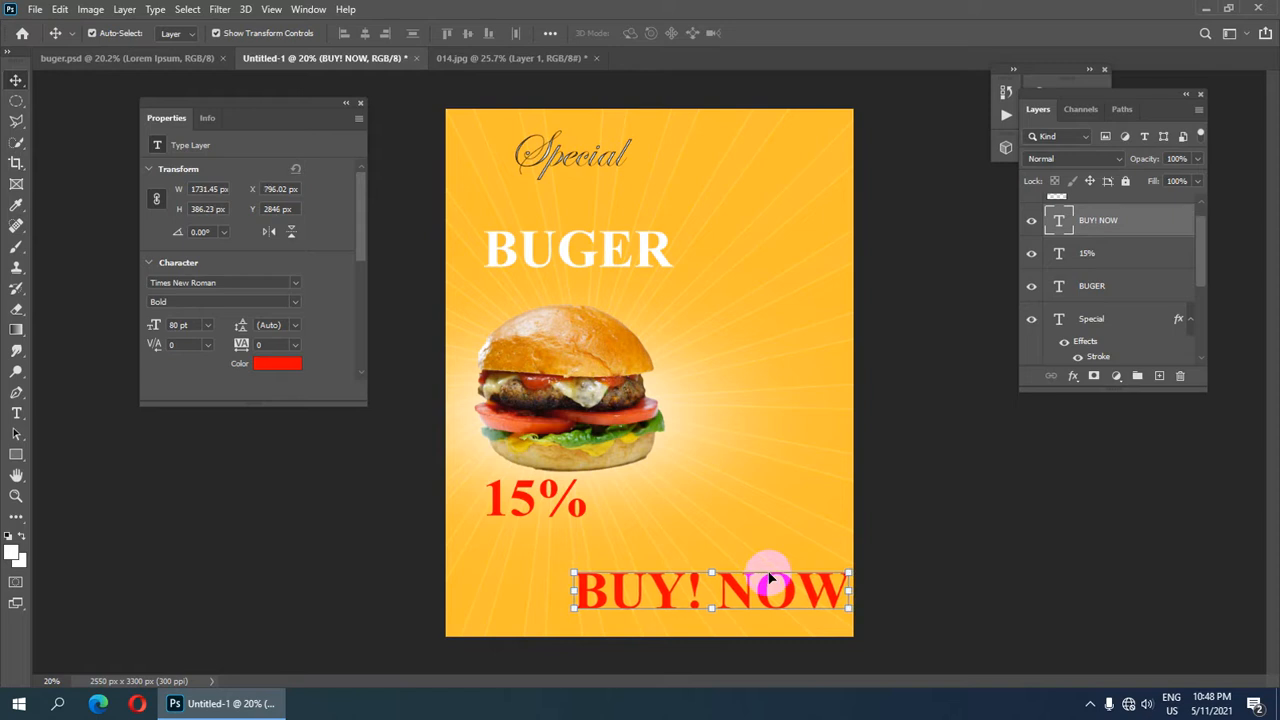
key("Up")
key("Up")
key("Up")
key("Up")
key("Up")
key("Up")
key("Up")
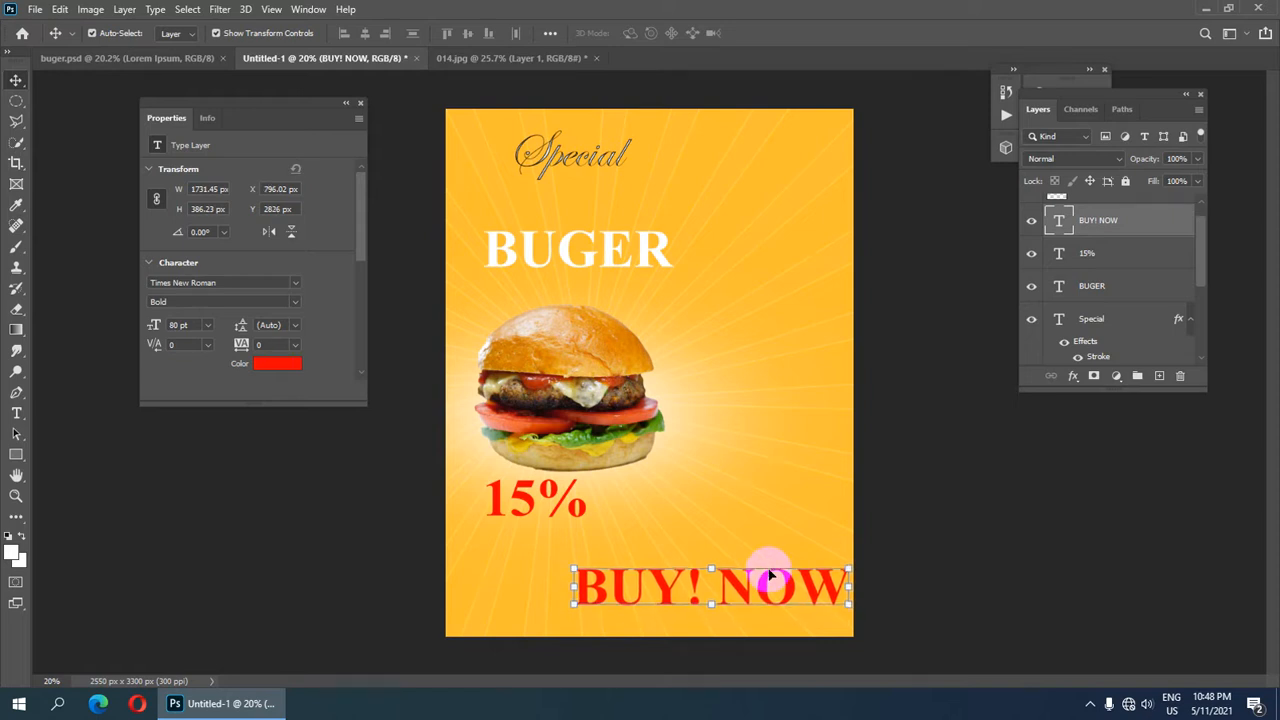
Raise the "BUY! NOW" text slightly from the bottom edge, to about Y 2756 px.
key("Up")
key("Up")
key("Up")
key("Up")
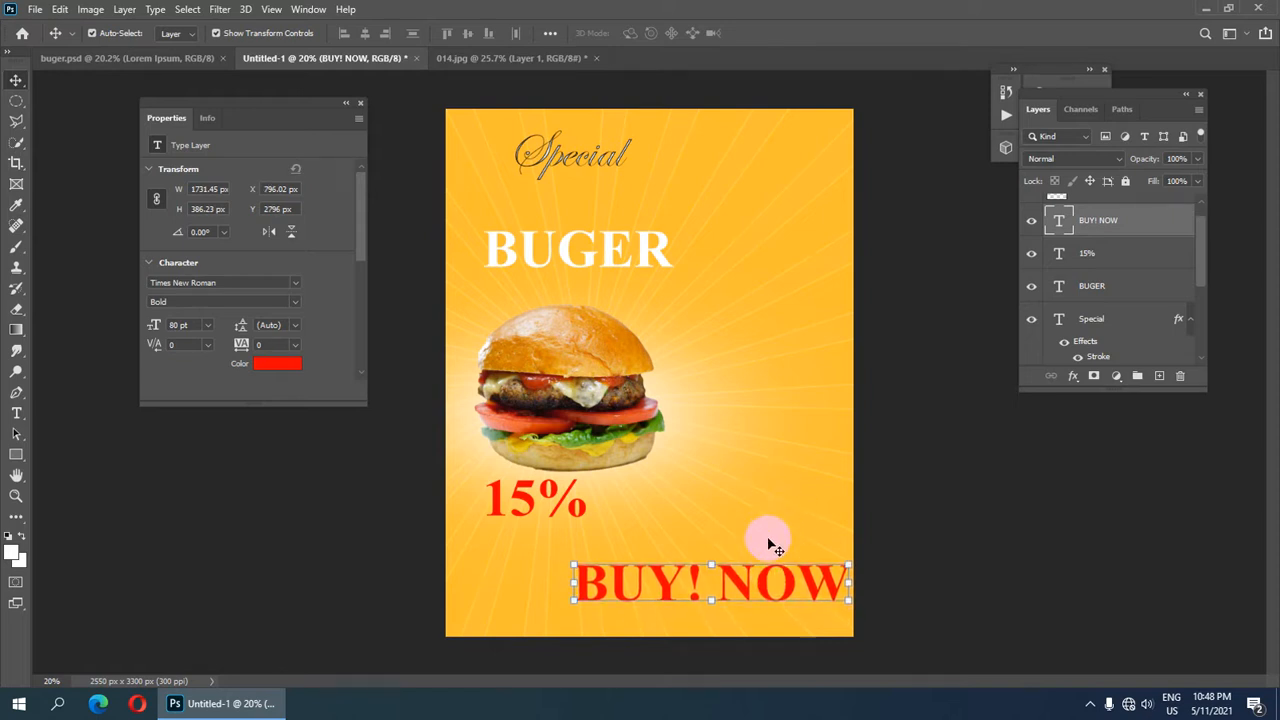
key("Up")
key("Up")
key("Up")
key("Up")
key("Up")
key("Up")
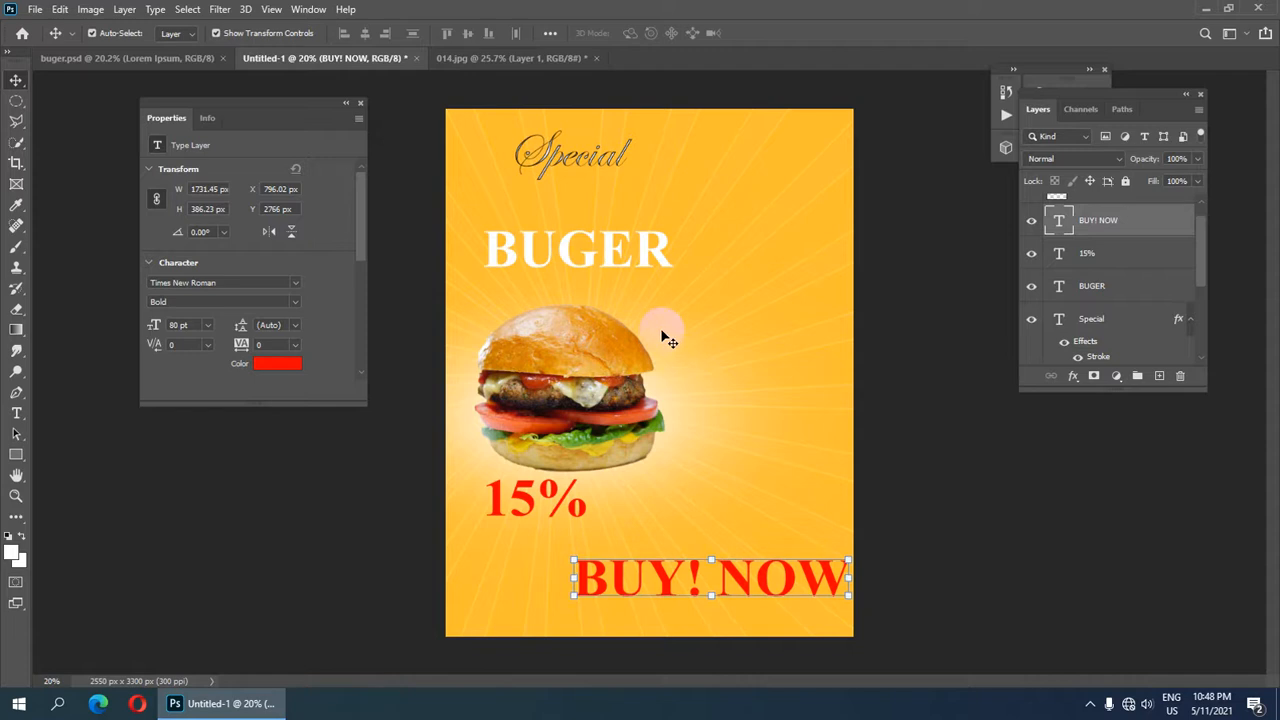
key("Up")
key("Up")
key("Down")
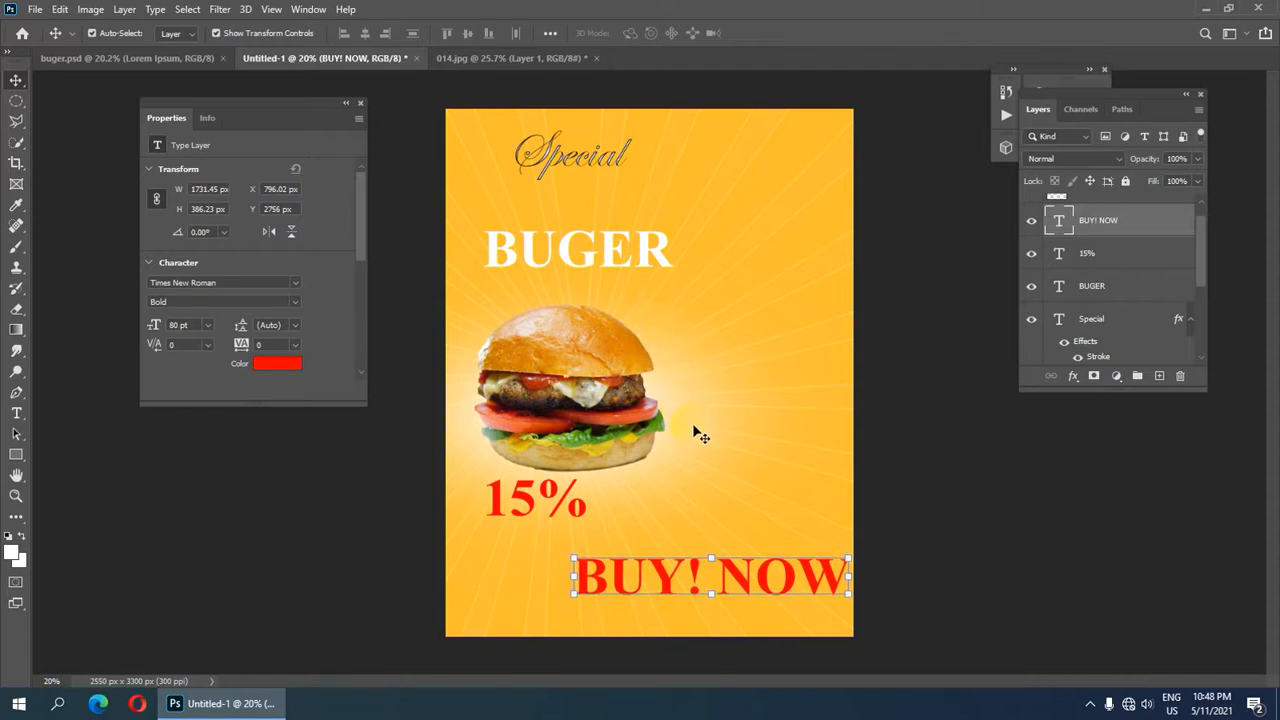
Set the font of the white "BUGER" text to Rockwell Extra Bold.
scroll(698, 433, "down", 2)
scroll(694, 429, "up", 3)
scroll(688, 407, "up", 2)
scroll(614, 229, "down", 2)
left_click(565, 138)
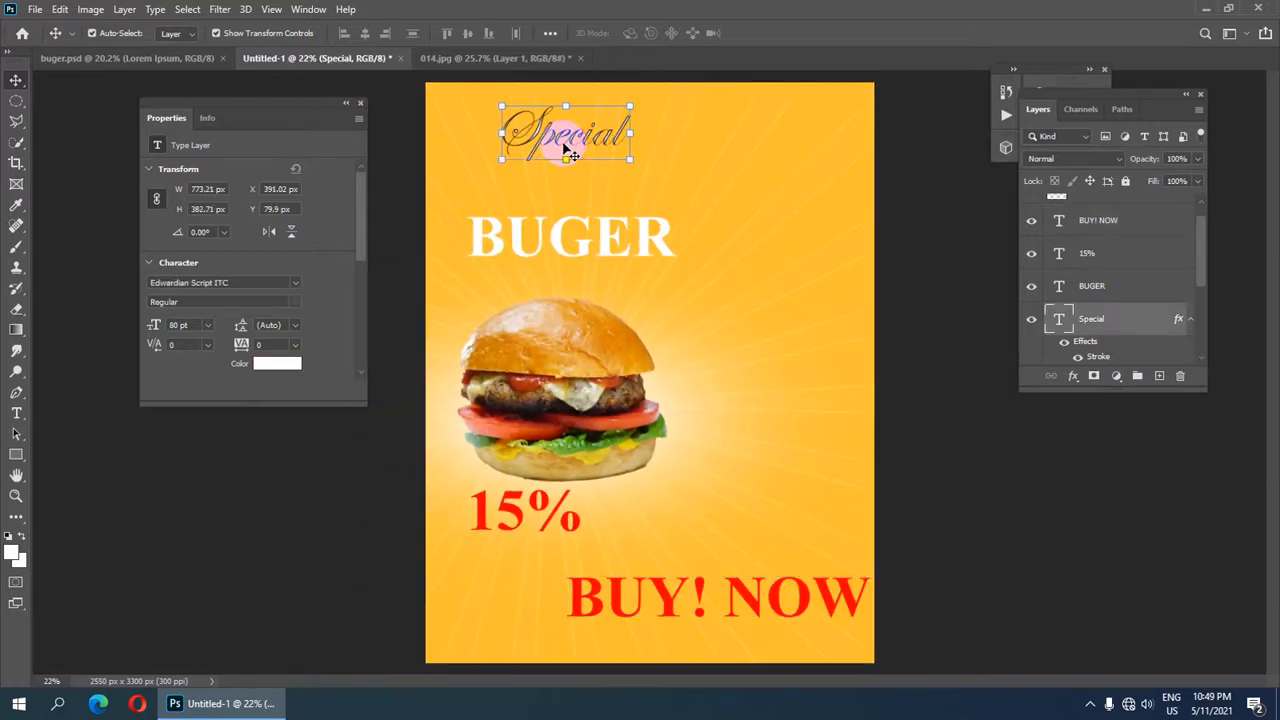
left_click(1088, 287)
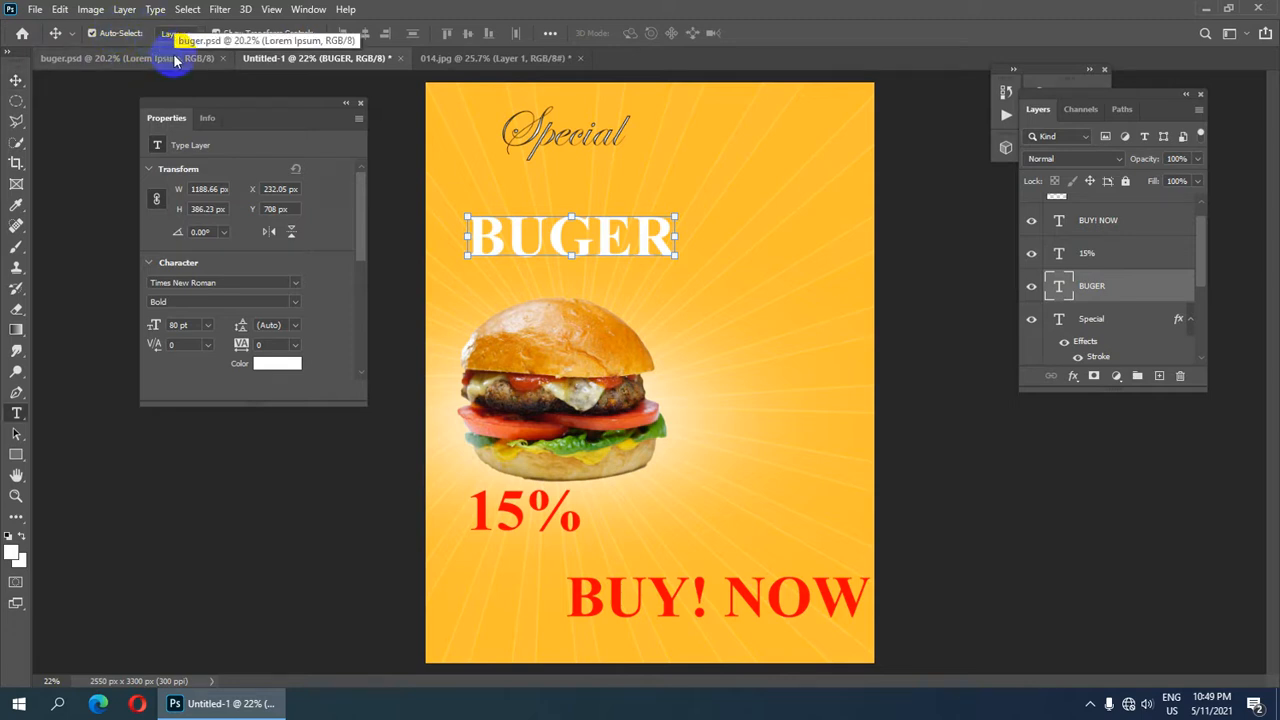
key("t")
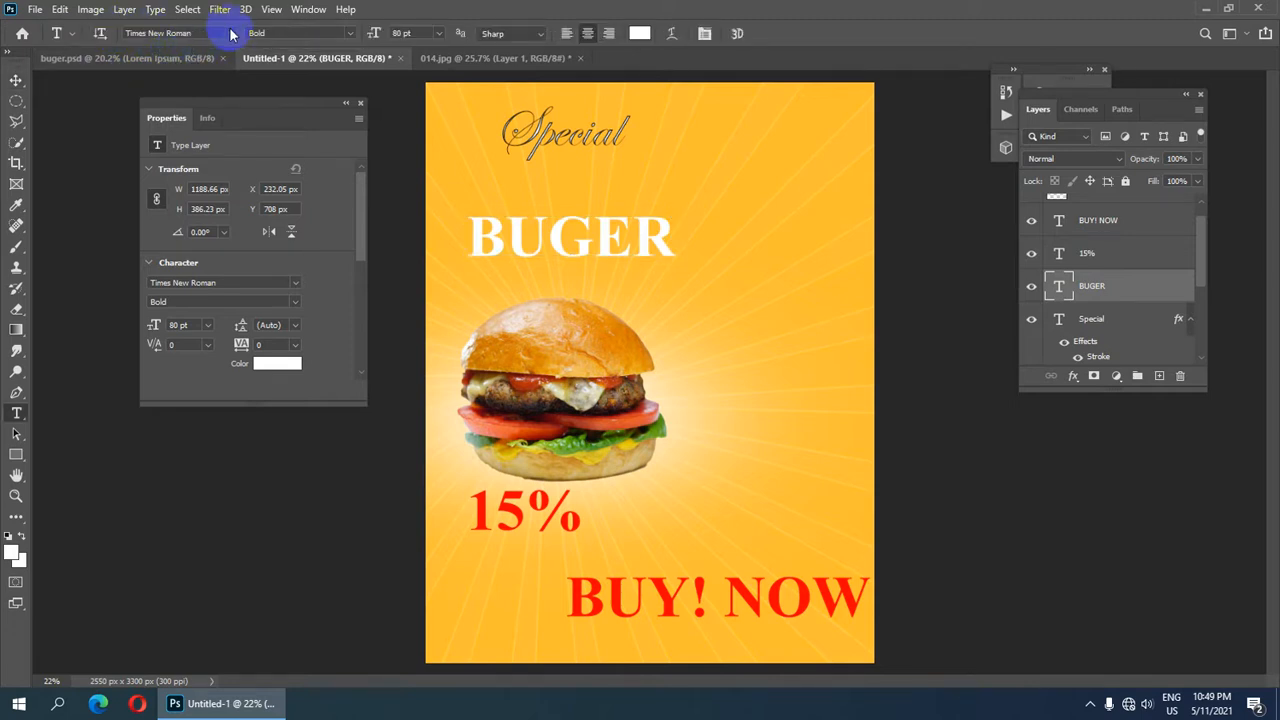
left_click(230, 35)
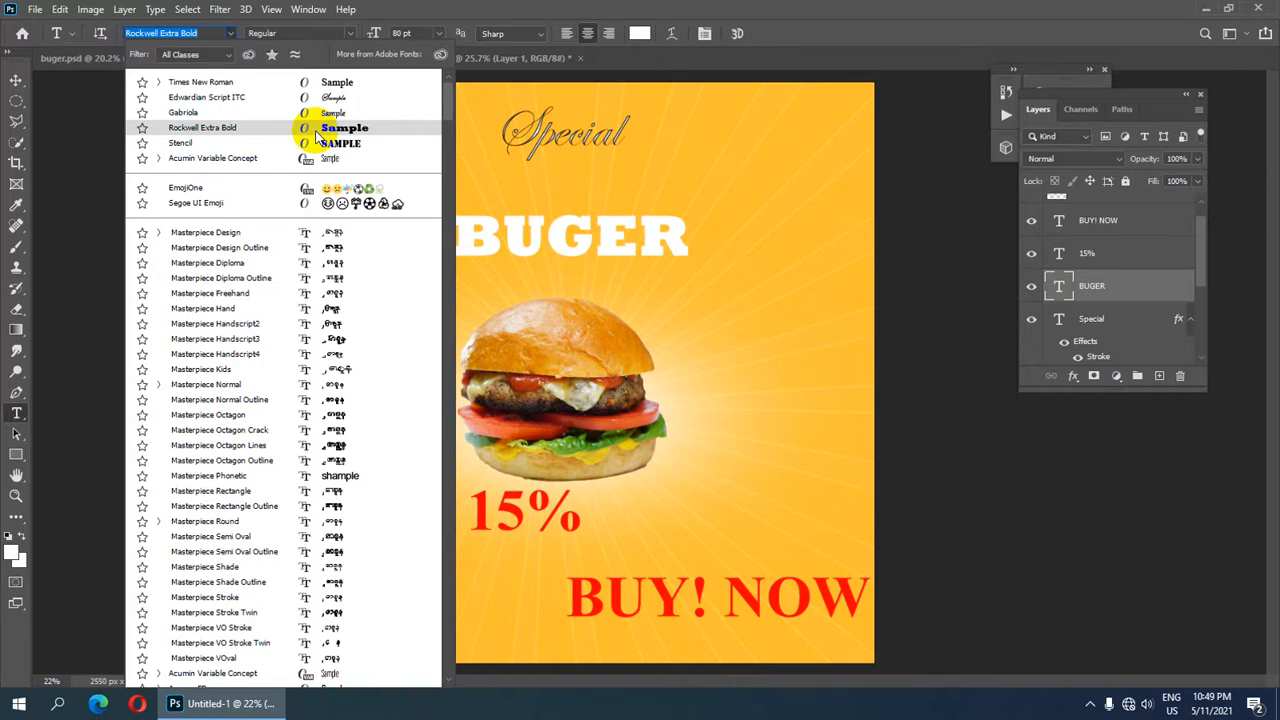
left_click(315, 135)
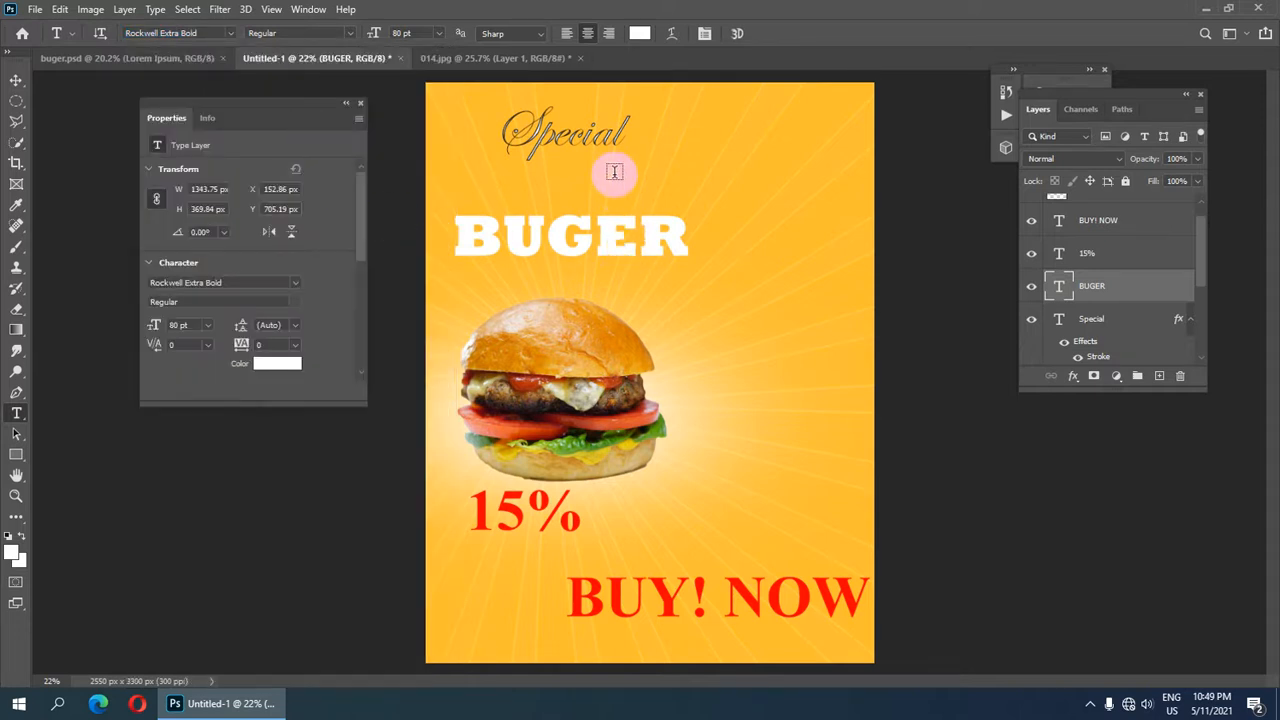
Try to change the font of the "Special" text to Blackadder ITC.
left_click(563, 138)
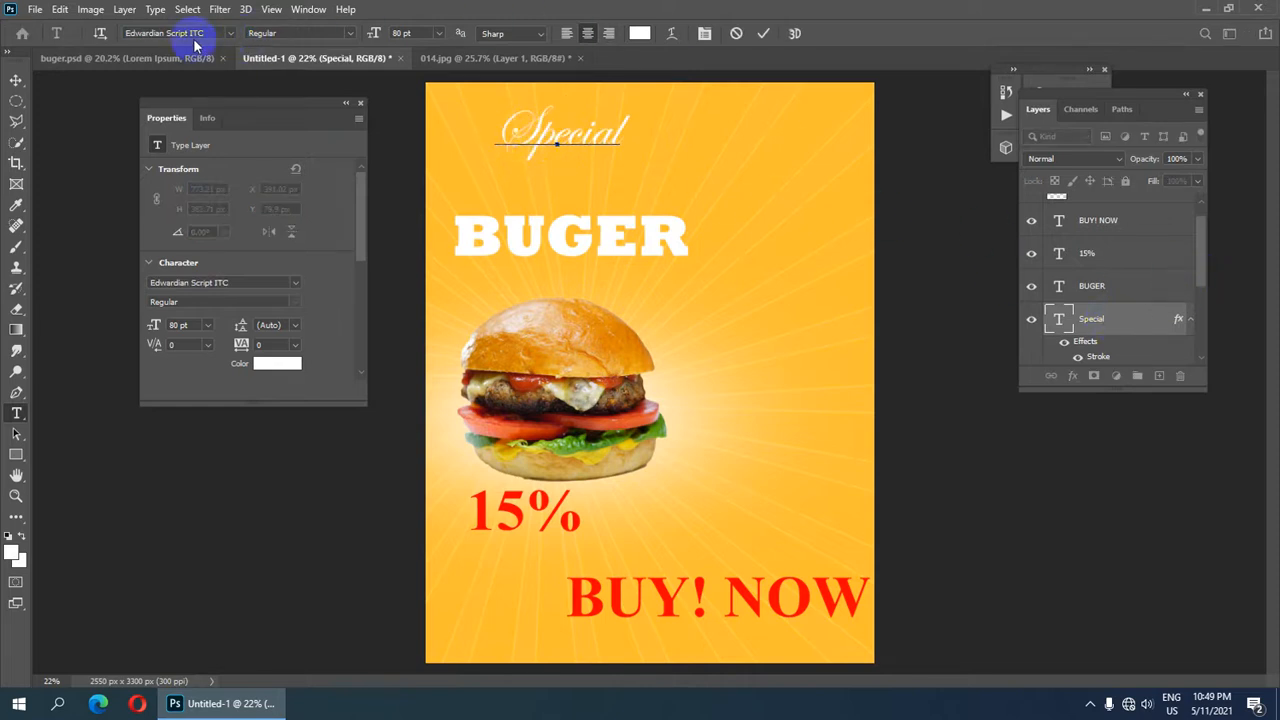
left_click(230, 35)
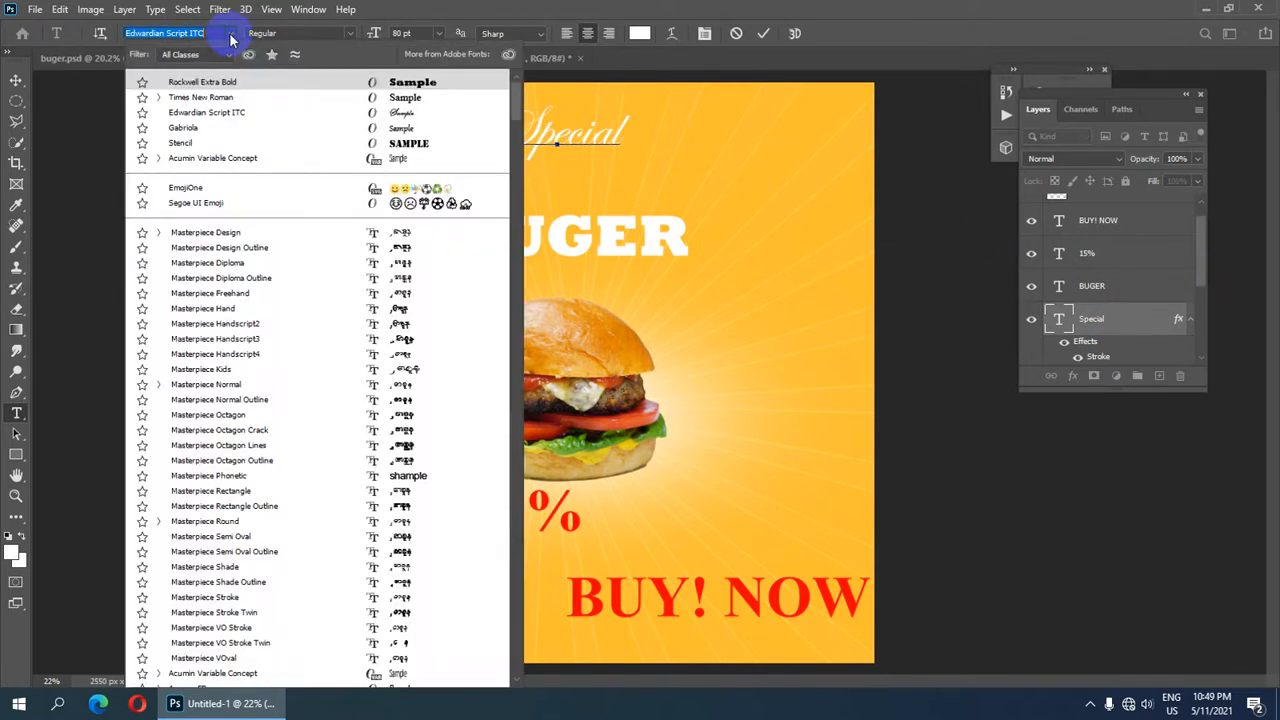
scroll(363, 240, "down", 14)
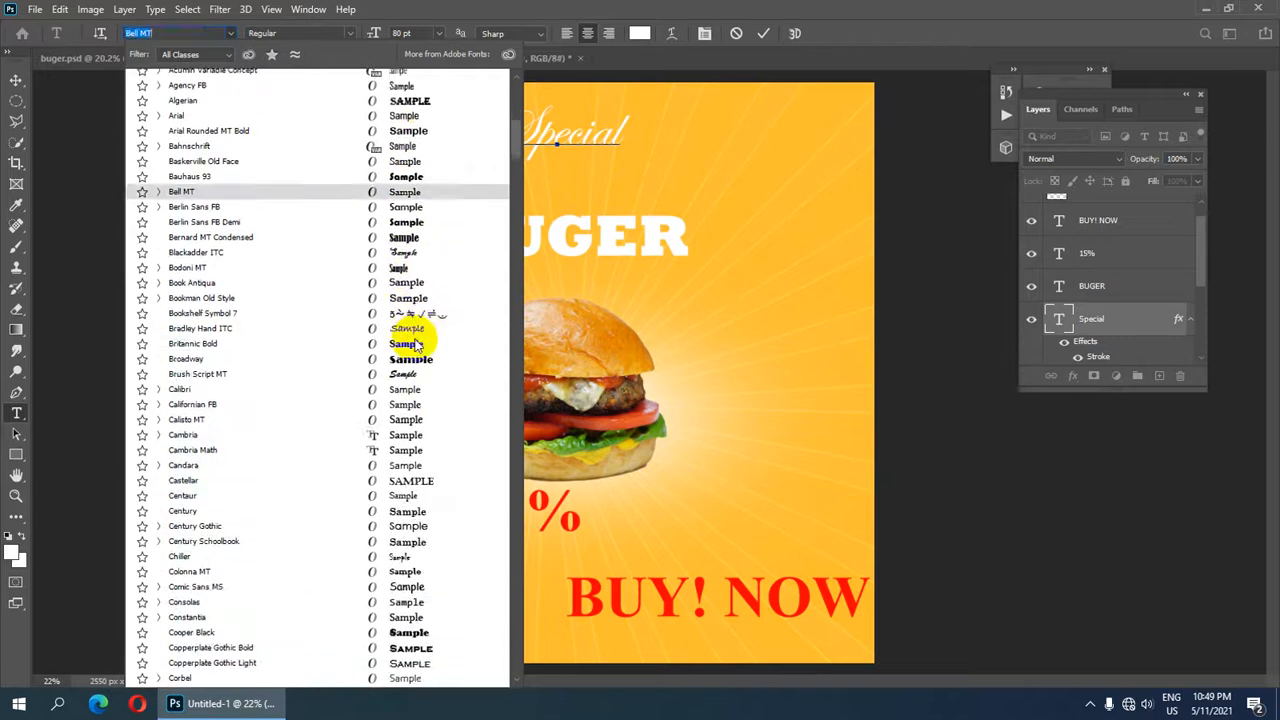
left_click(420, 256)
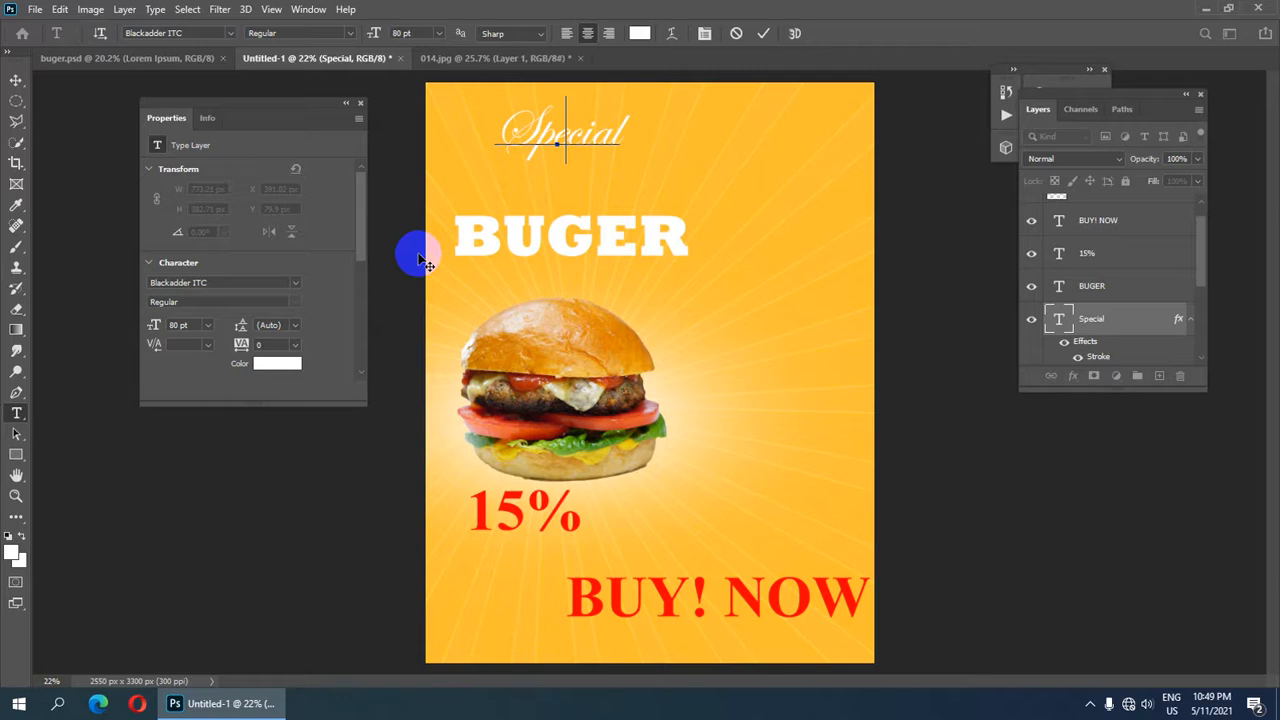
left_click(760, 35)
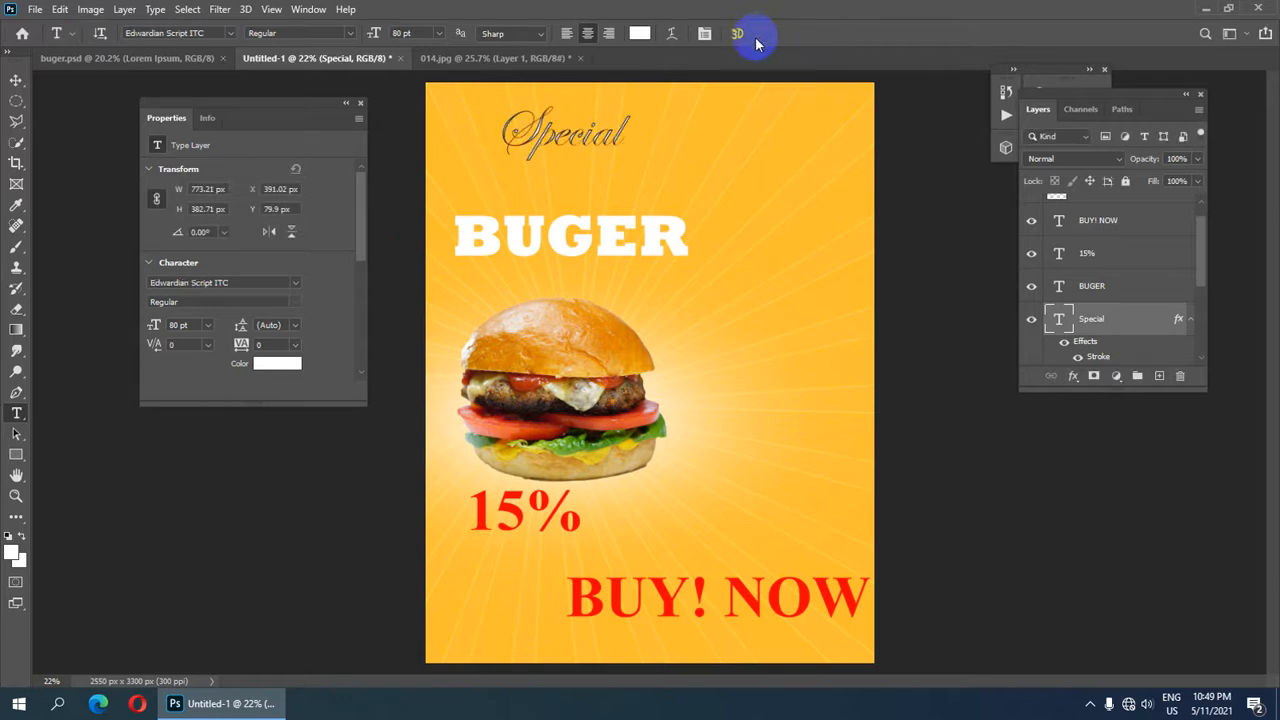
Compare the poster's layout and fonts with the reference design in buger.psd, and check the burger cutout in 014.jpg.
scroll(597, 160, "down", 2)
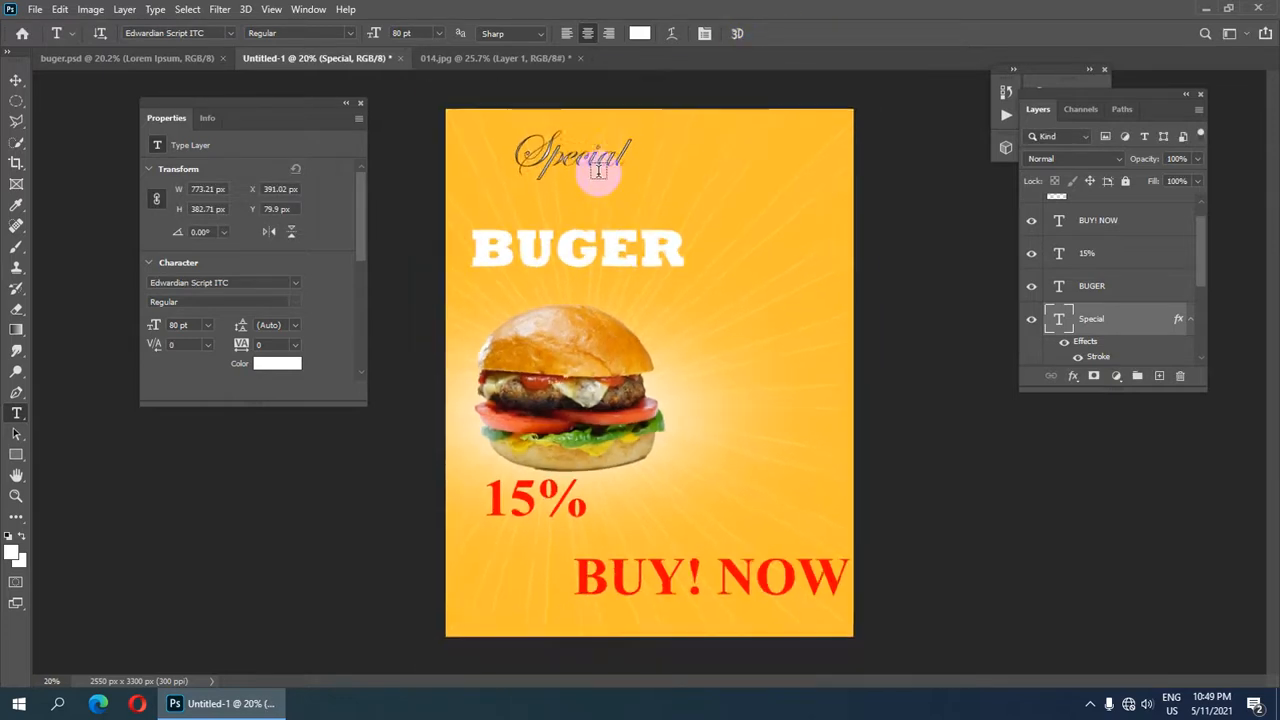
scroll(647, 335, "down", 1)
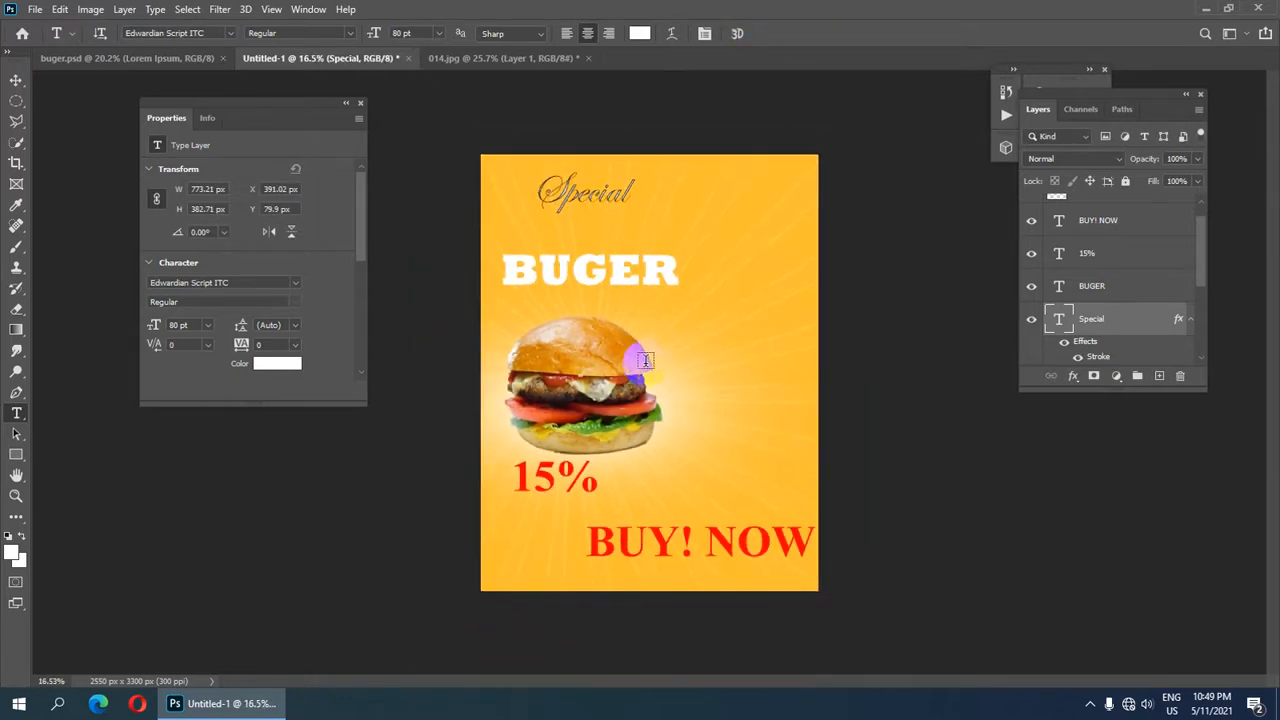
left_click(150, 60)
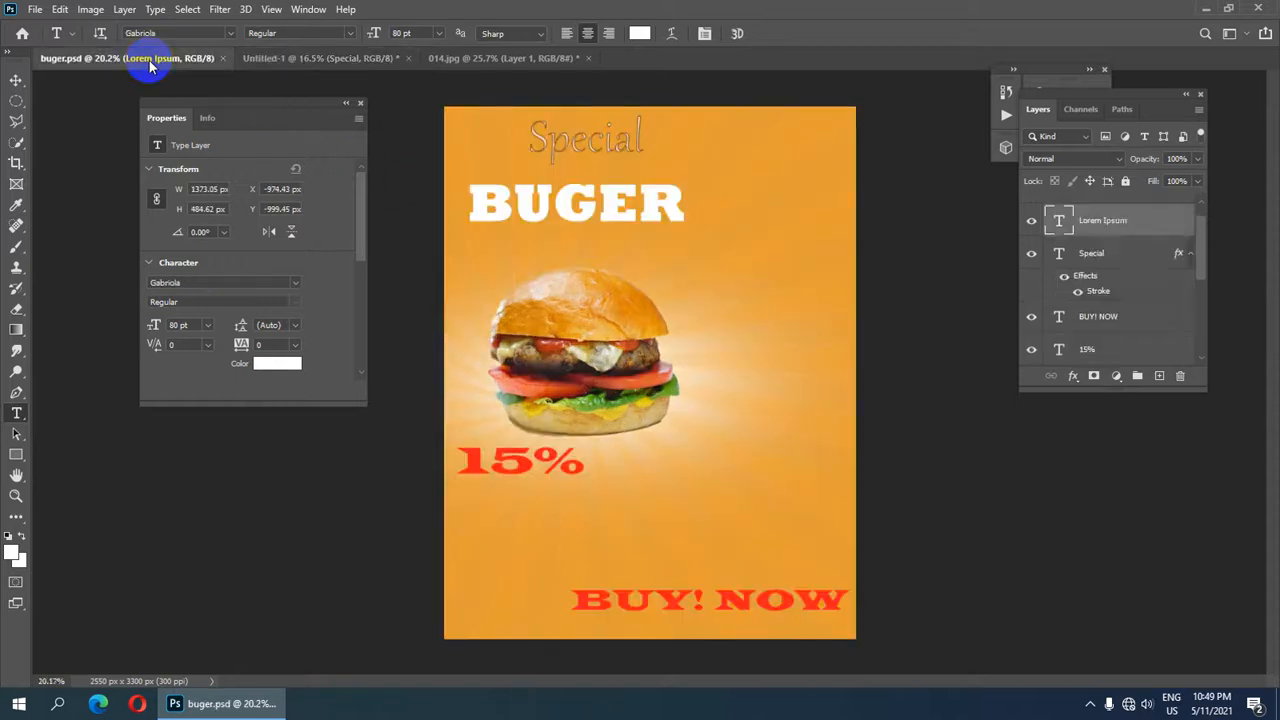
scroll(623, 265, "down", 1)
scroll(595, 220, "up", 1)
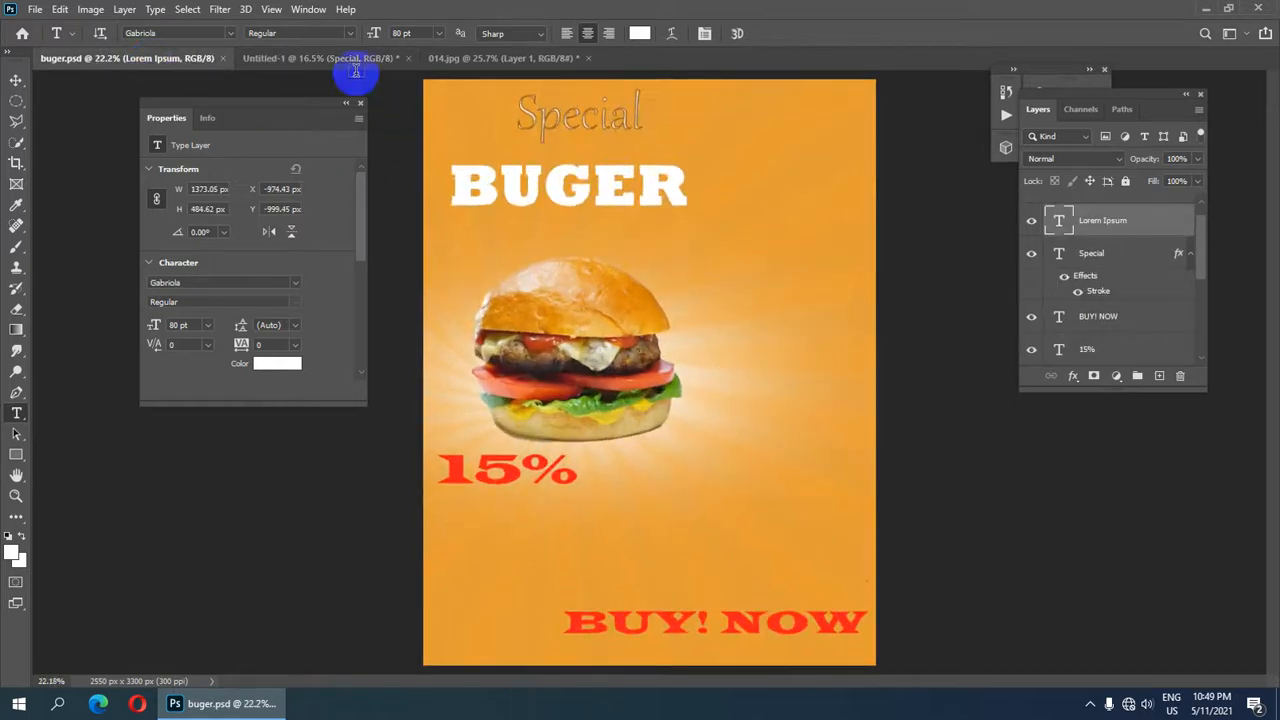
left_click(479, 58)
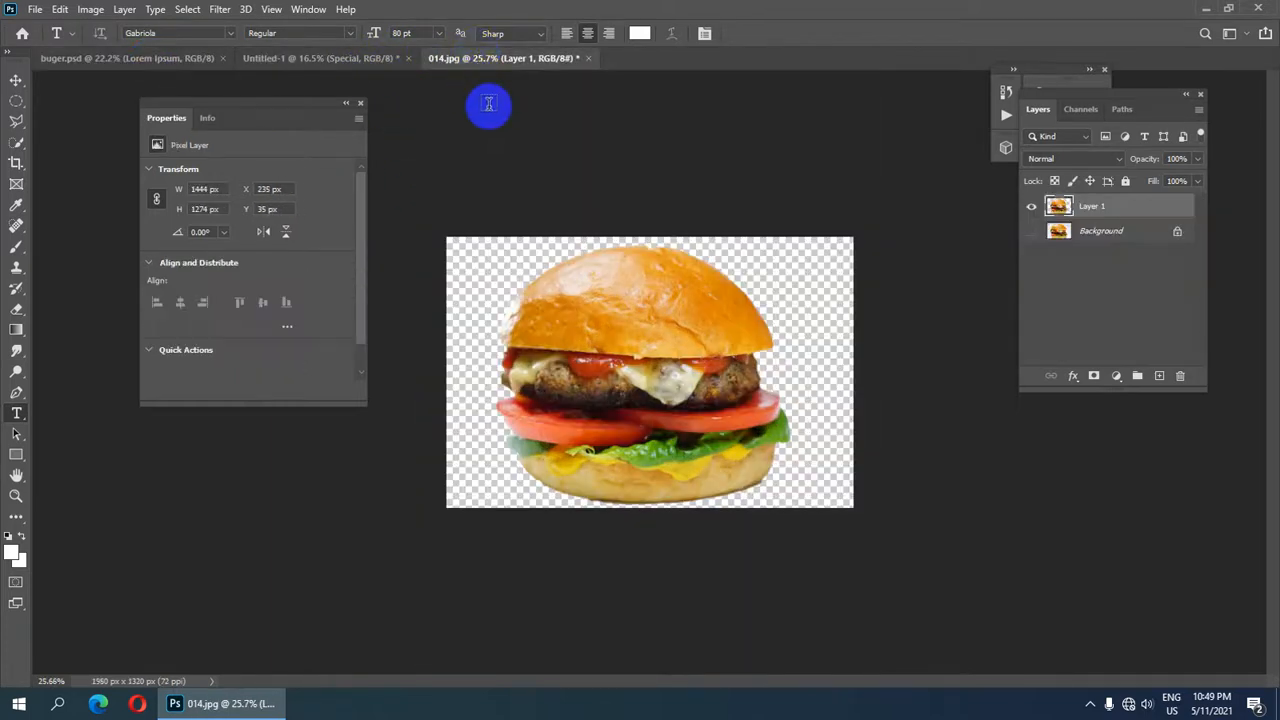
left_click(331, 57)
scroll(690, 340, "down", 1)
scroll(666, 349, "up", 2)
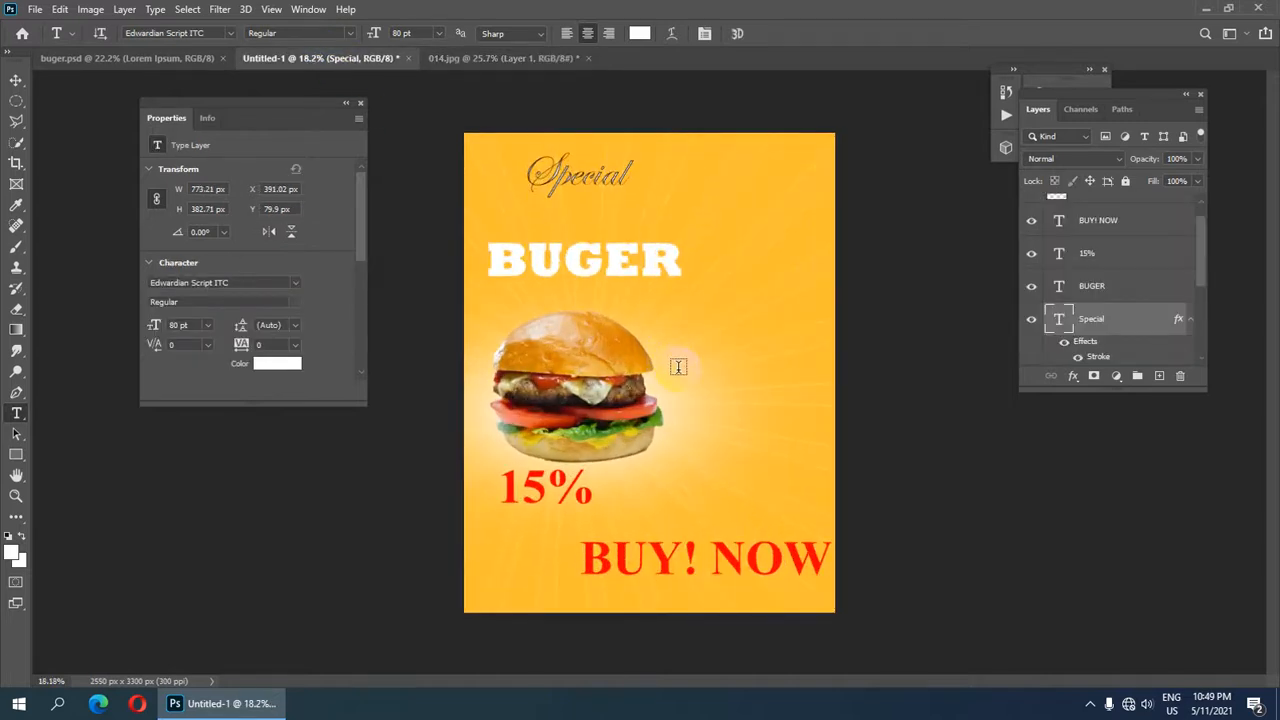
scroll(594, 390, "up", 1)
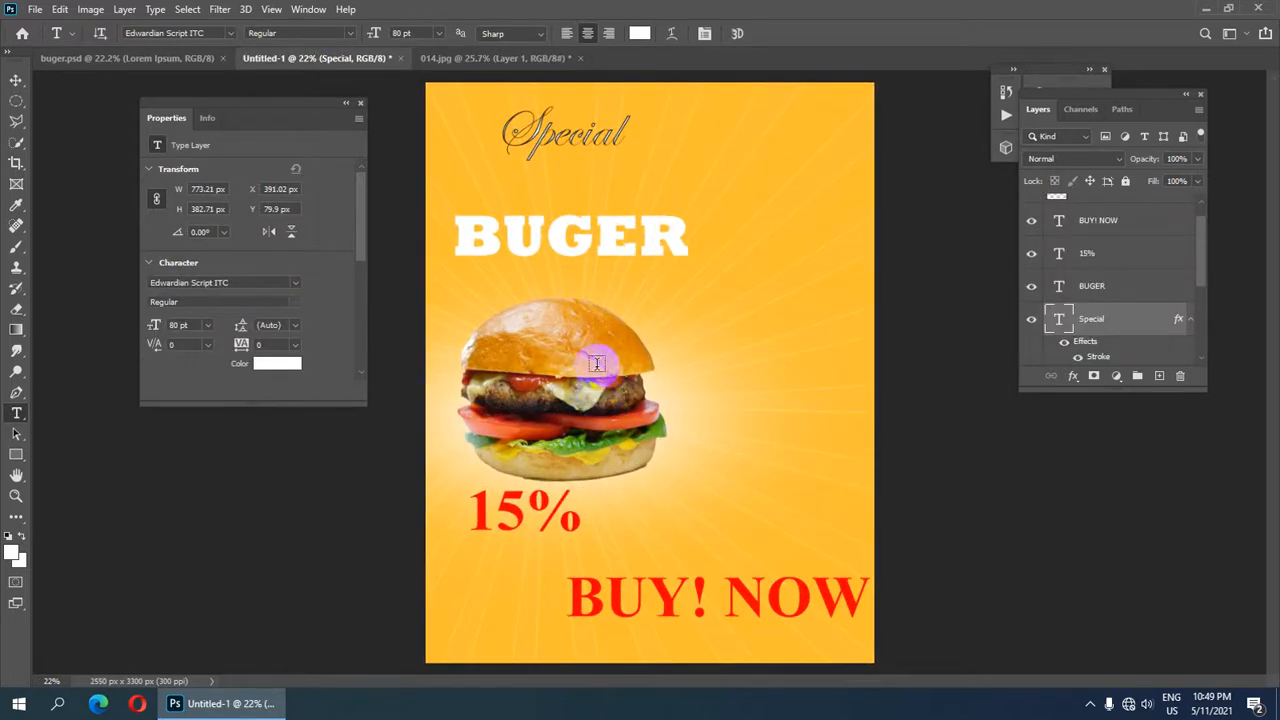
scroll(596, 363, "up", 1)
scroll(598, 365, "down", 2)
scroll(600, 366, "up", 1)
scroll(613, 370, "down", 2)
left_click(166, 61)
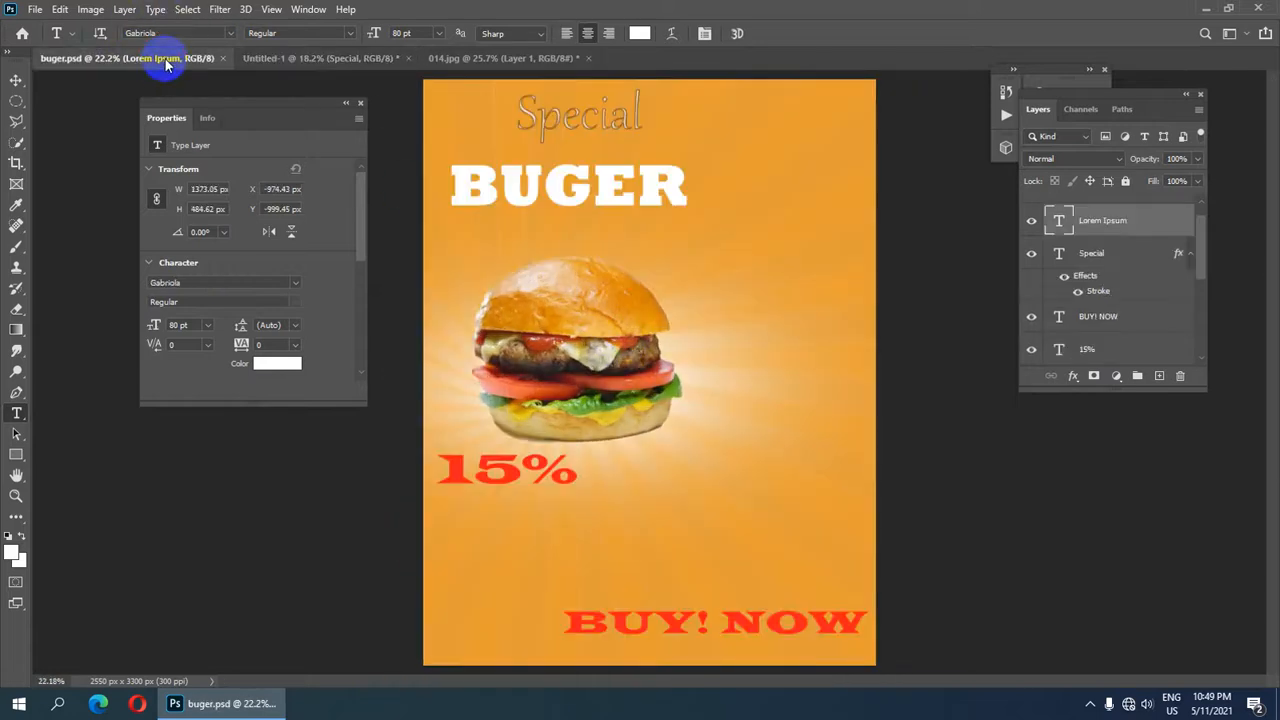
left_click(354, 62)
scroll(567, 211, "down", 1)
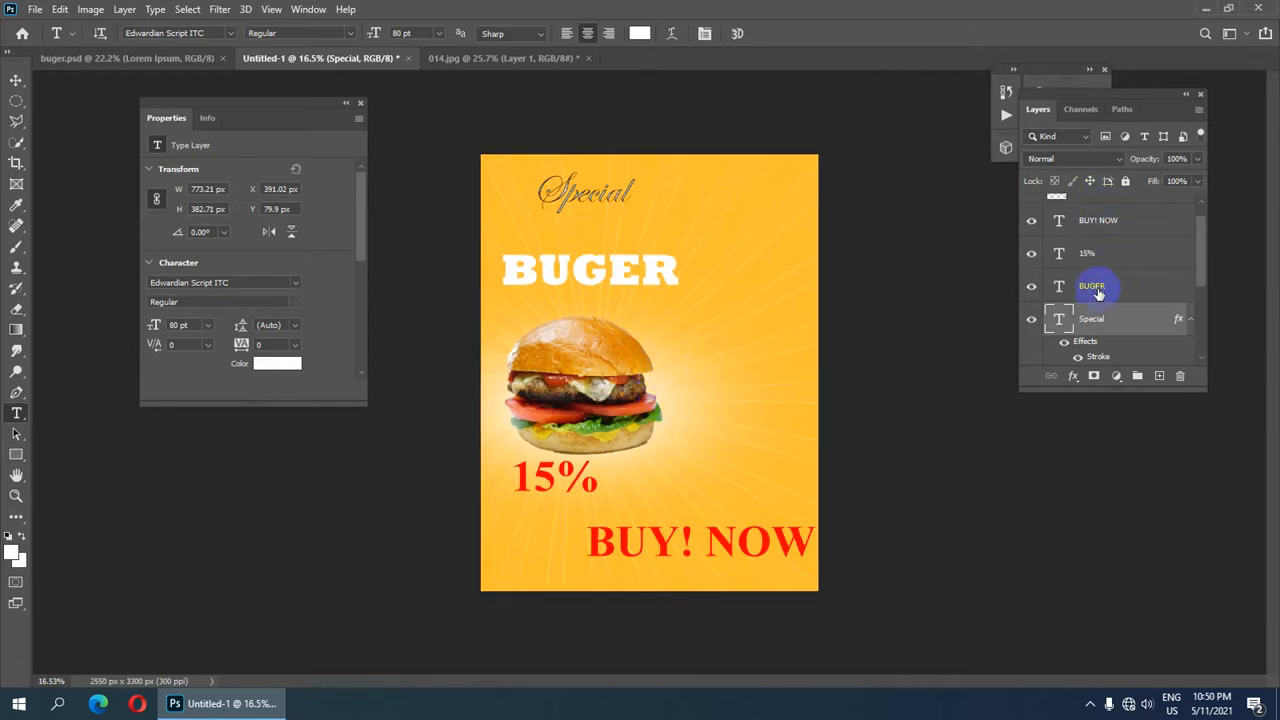
Try adjusting the opacity of the orange background layer, Layer 1, ending at 100%.
scroll(1100, 286, "down", 2)
scroll(1083, 343, "down", 1)
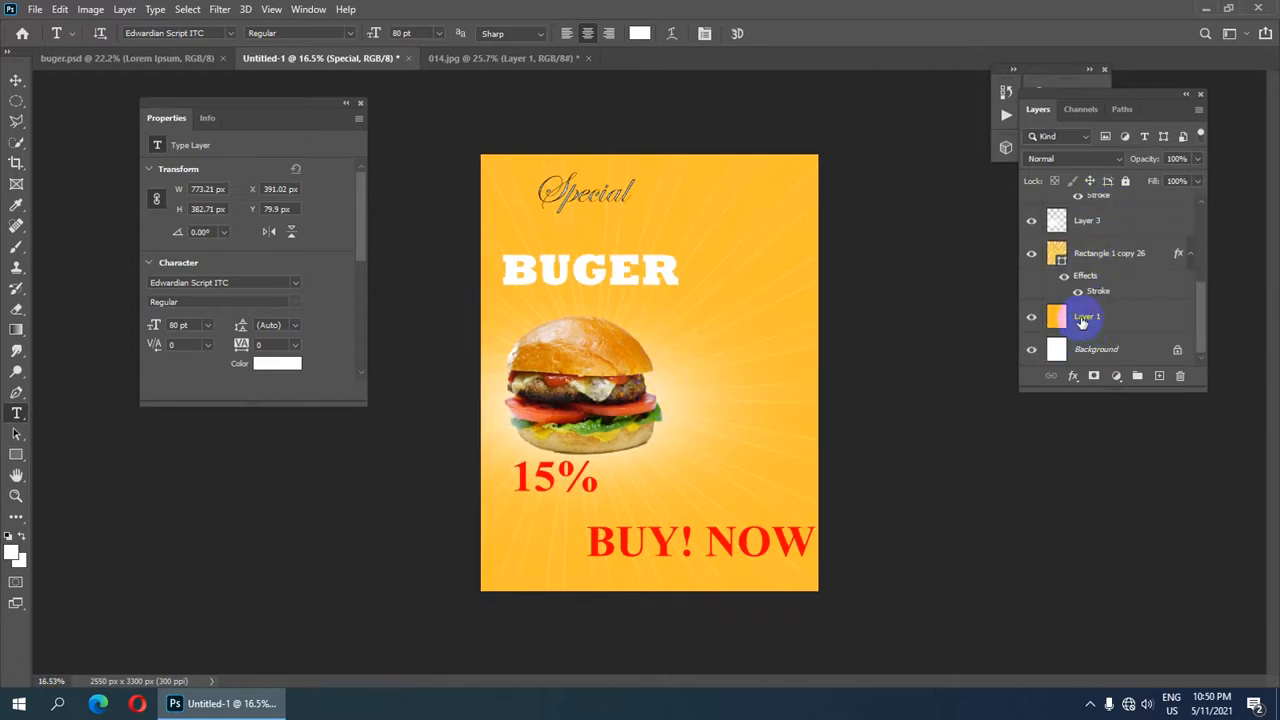
left_click(1082, 318)
left_click_drag(1157, 163, 1203, 151)
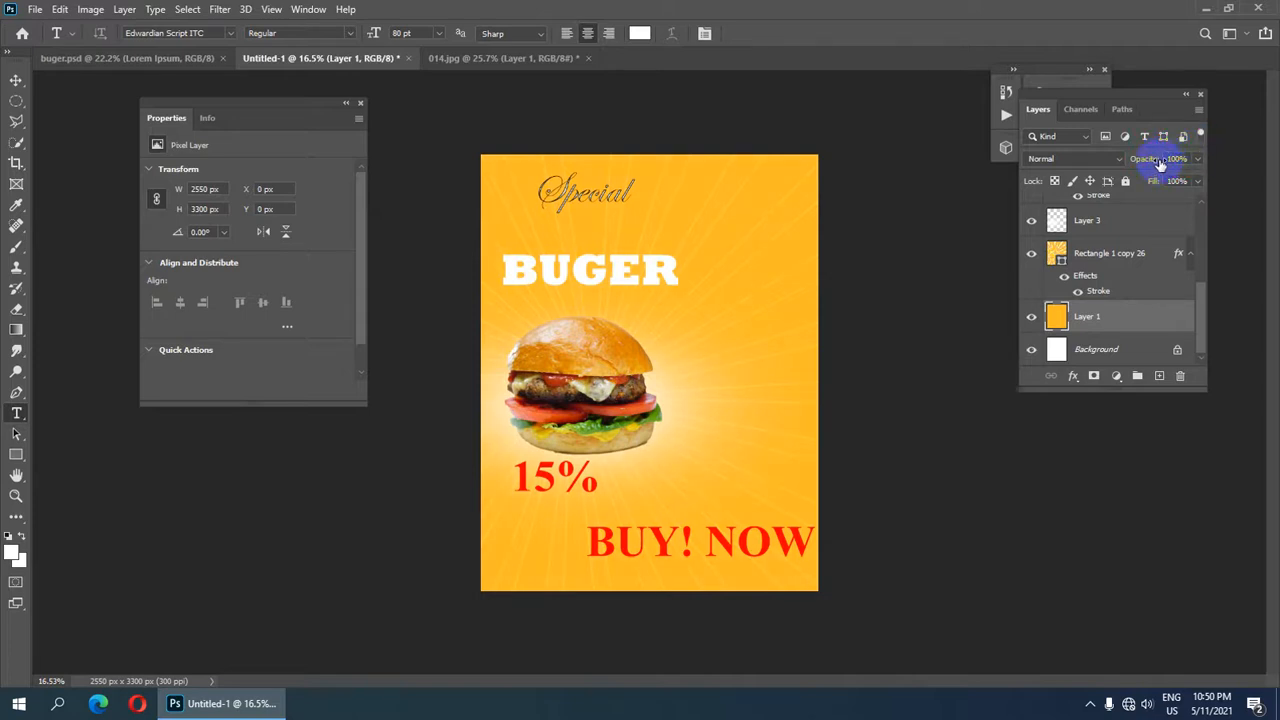
left_click_drag(1161, 159, 1199, 152)
Compare the whole poster at reduced size with the finished buger.psd design.
scroll(640, 370, "down", 3)
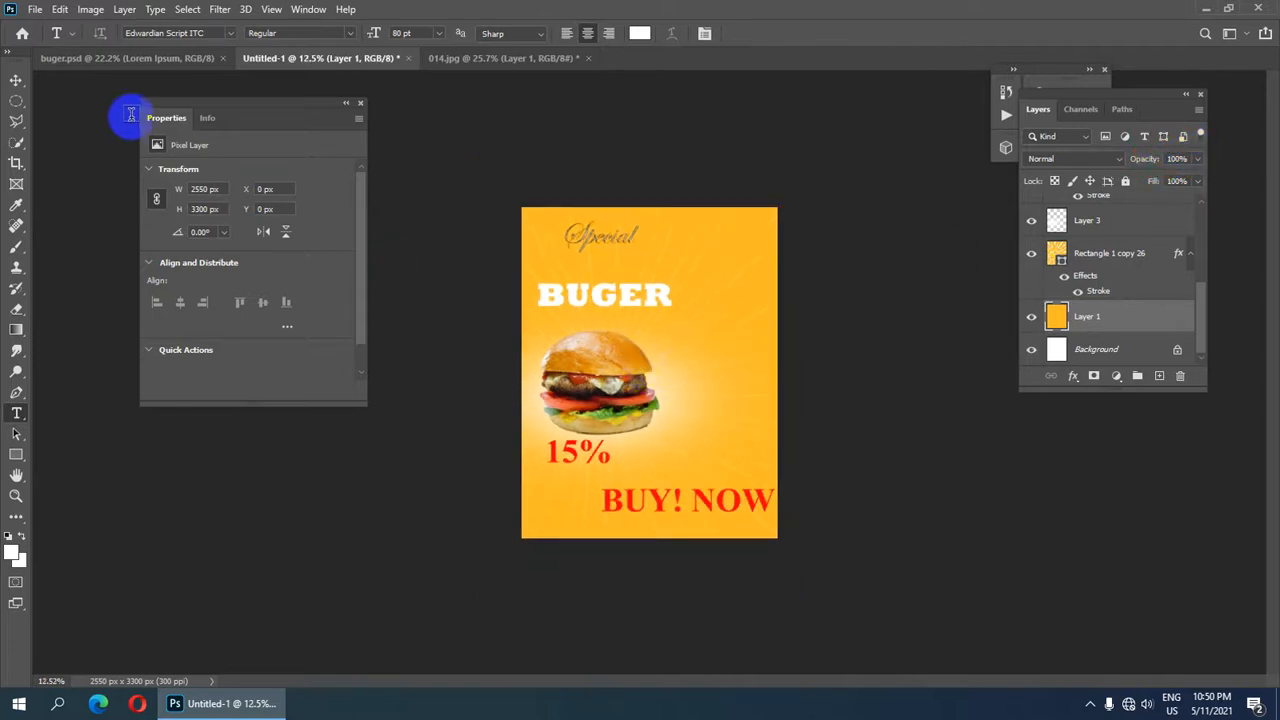
left_click(134, 60)
scroll(608, 194, "down", 2)
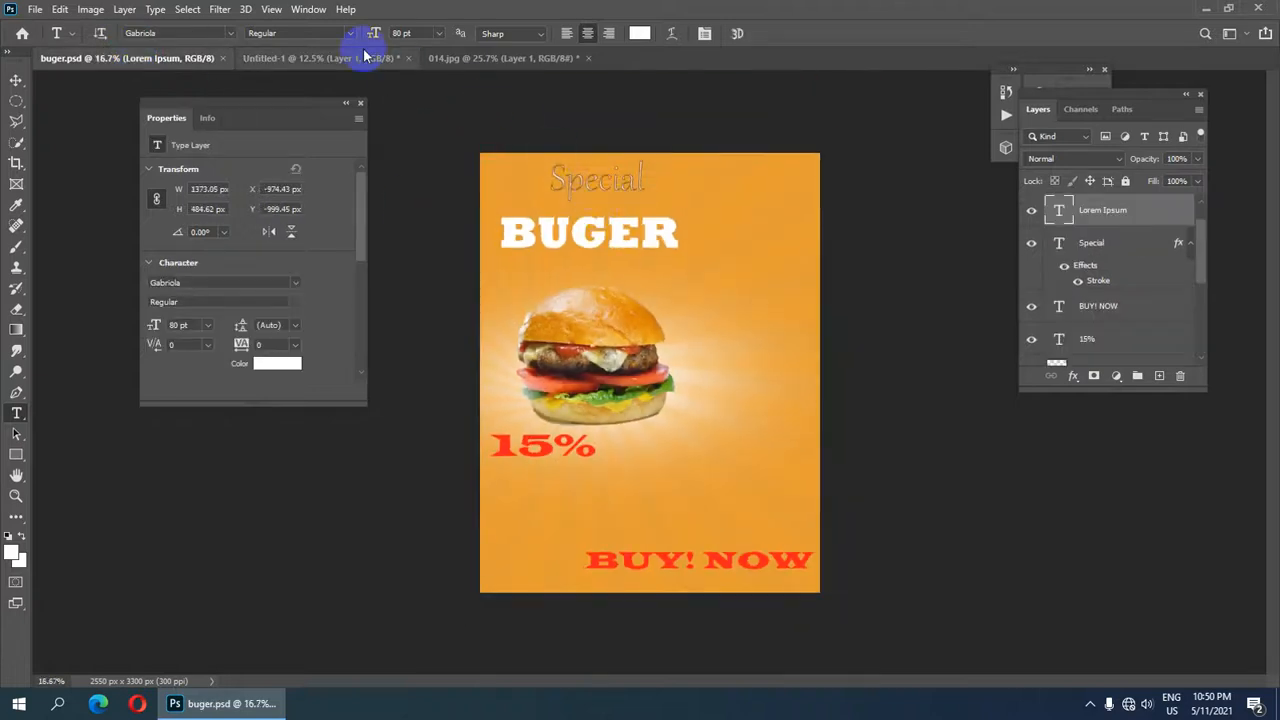
left_click(362, 58)
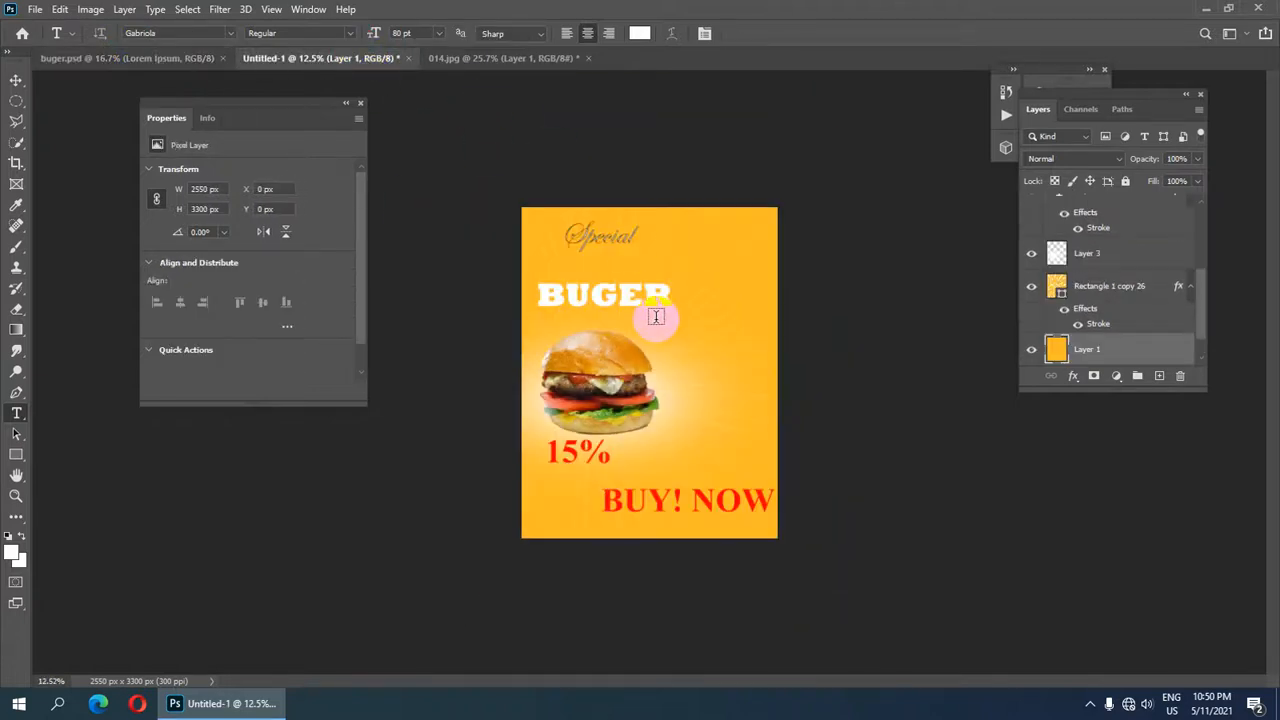